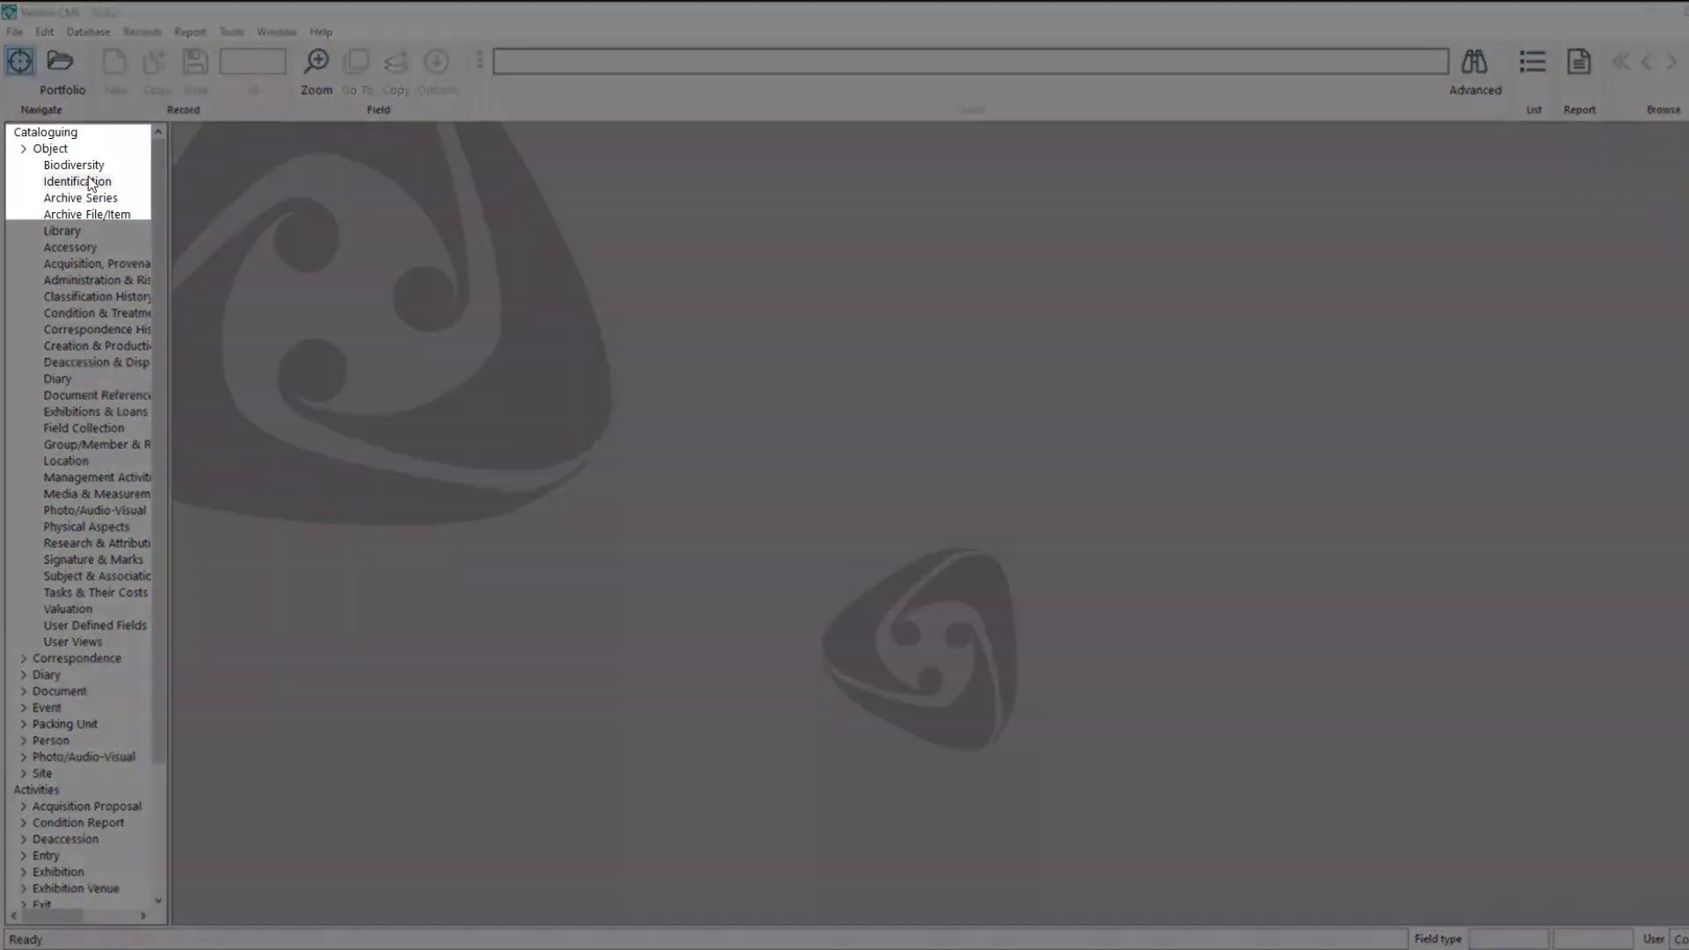
# - Open the Object Identification form and set the object search to use the Artist/Maker field
pyautogui.doubleClick(88, 183)
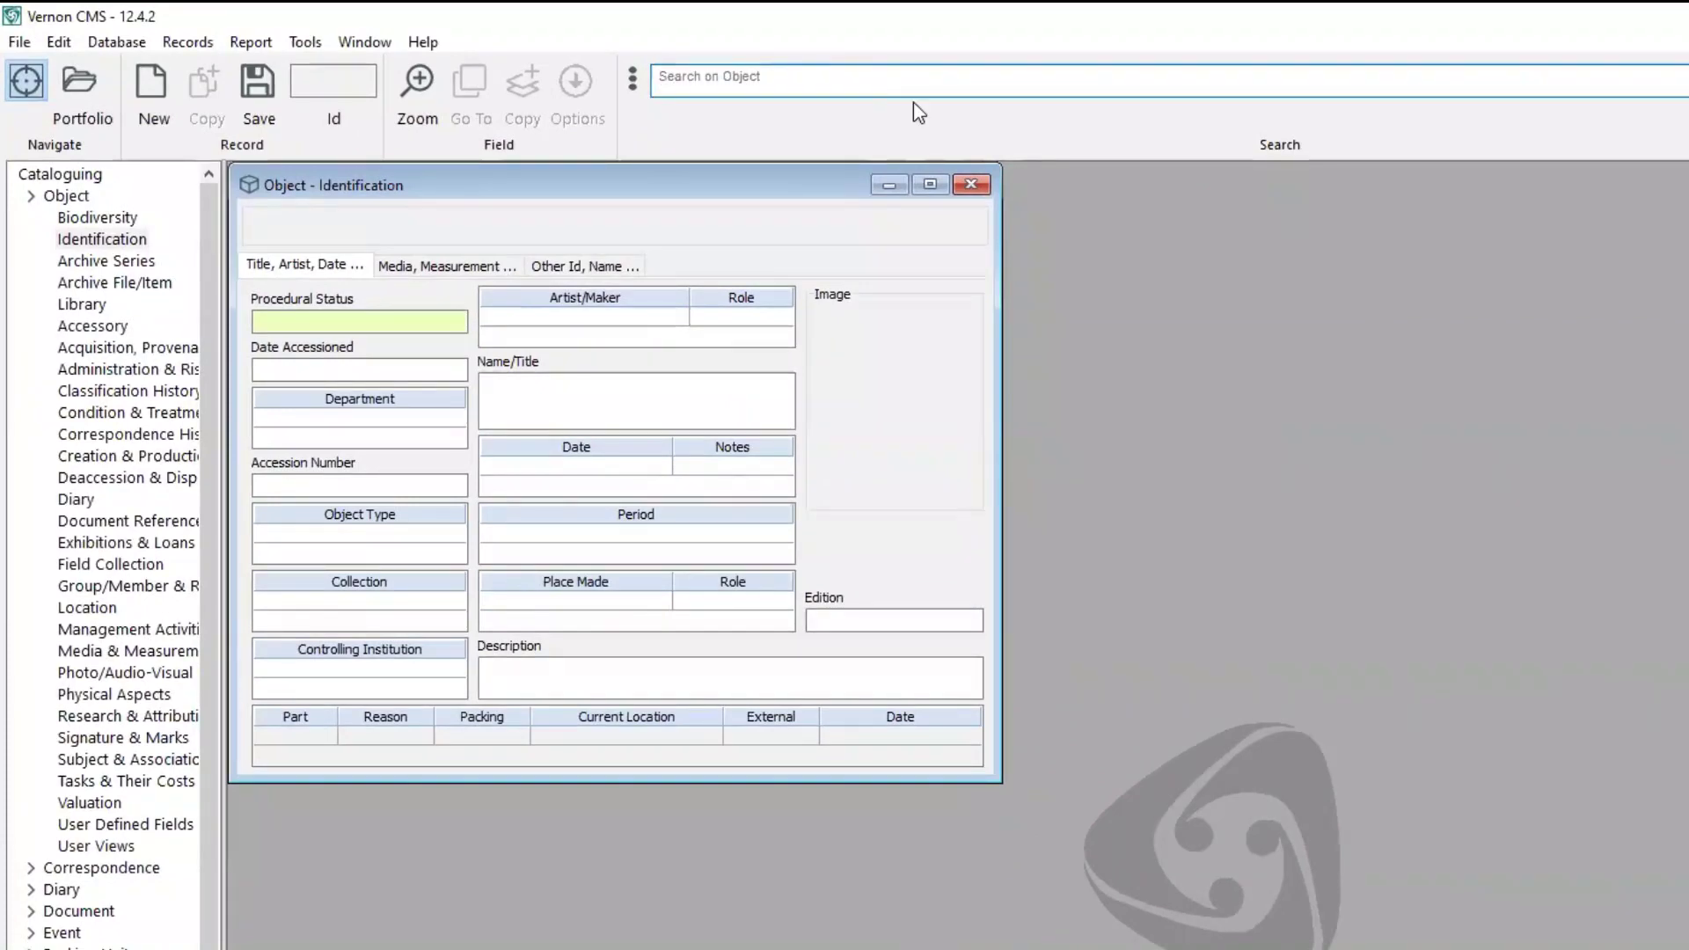
pyautogui.click(633, 79)
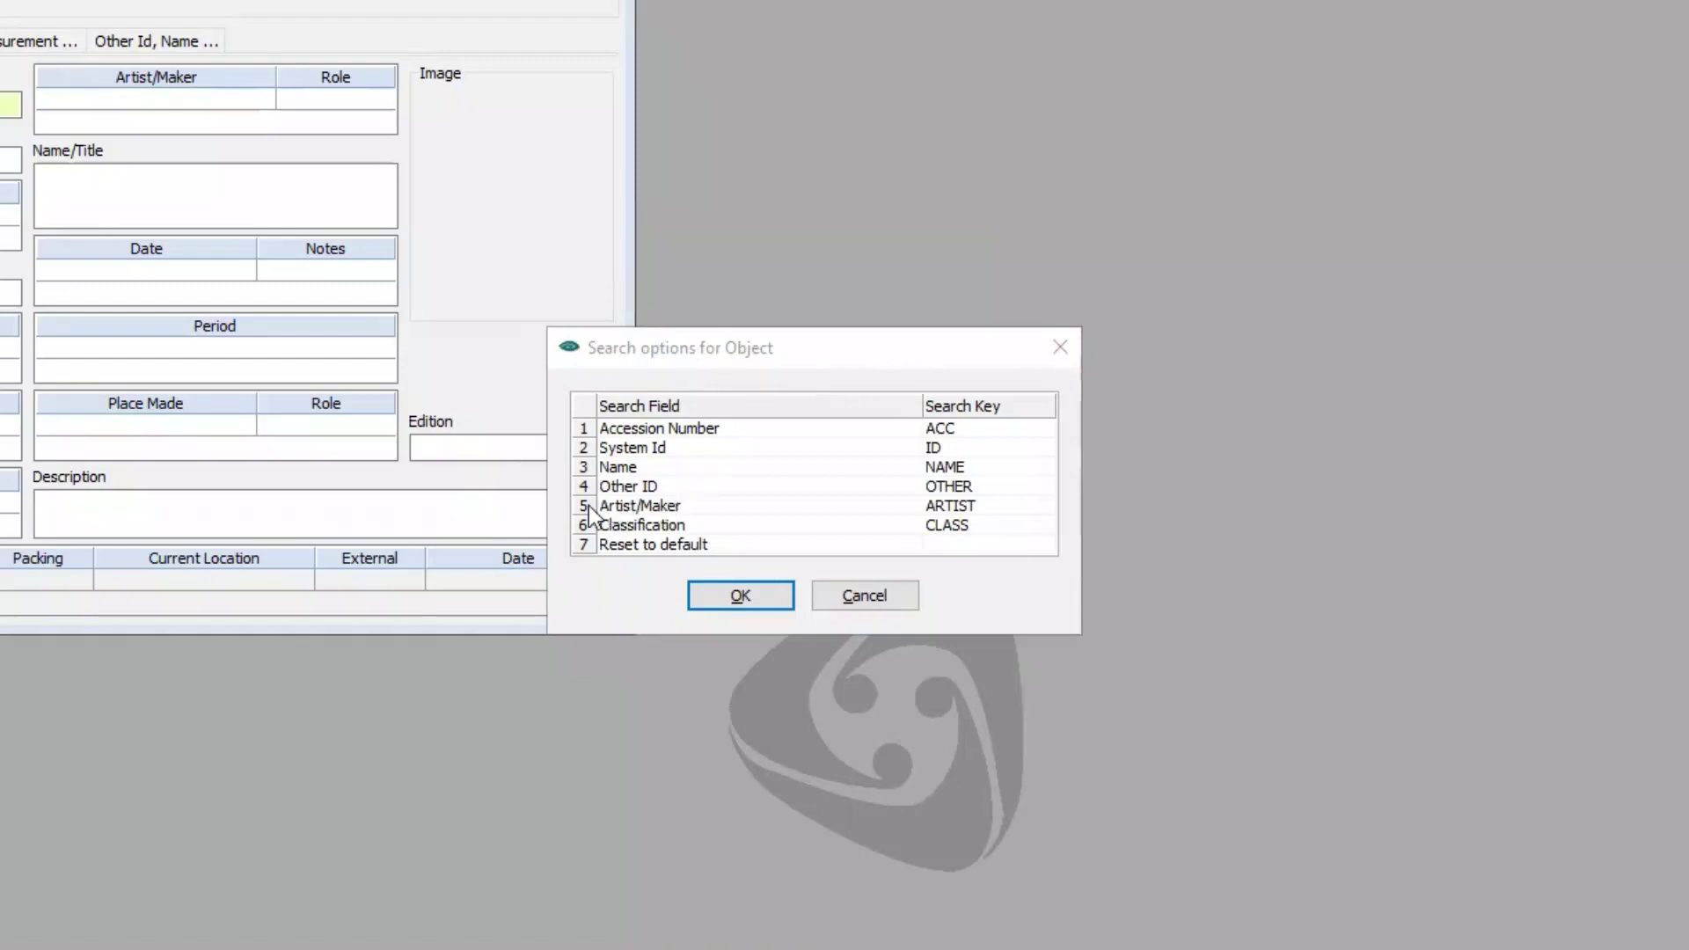
pyautogui.click(726, 510)
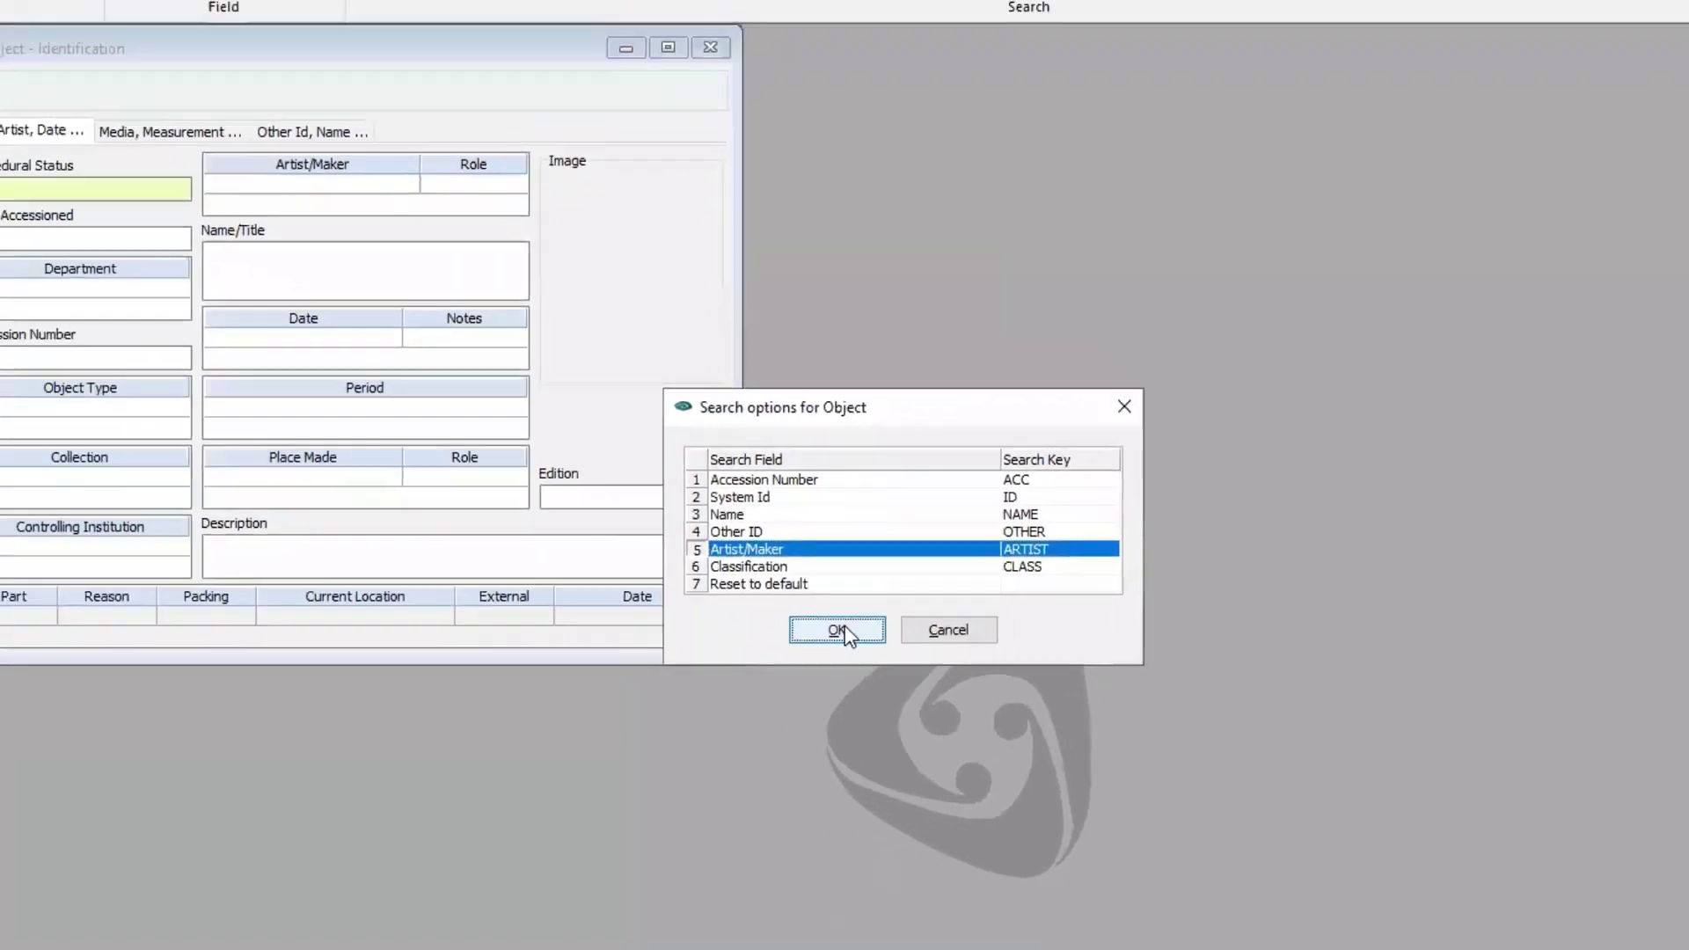
pyautogui.click(840, 630)
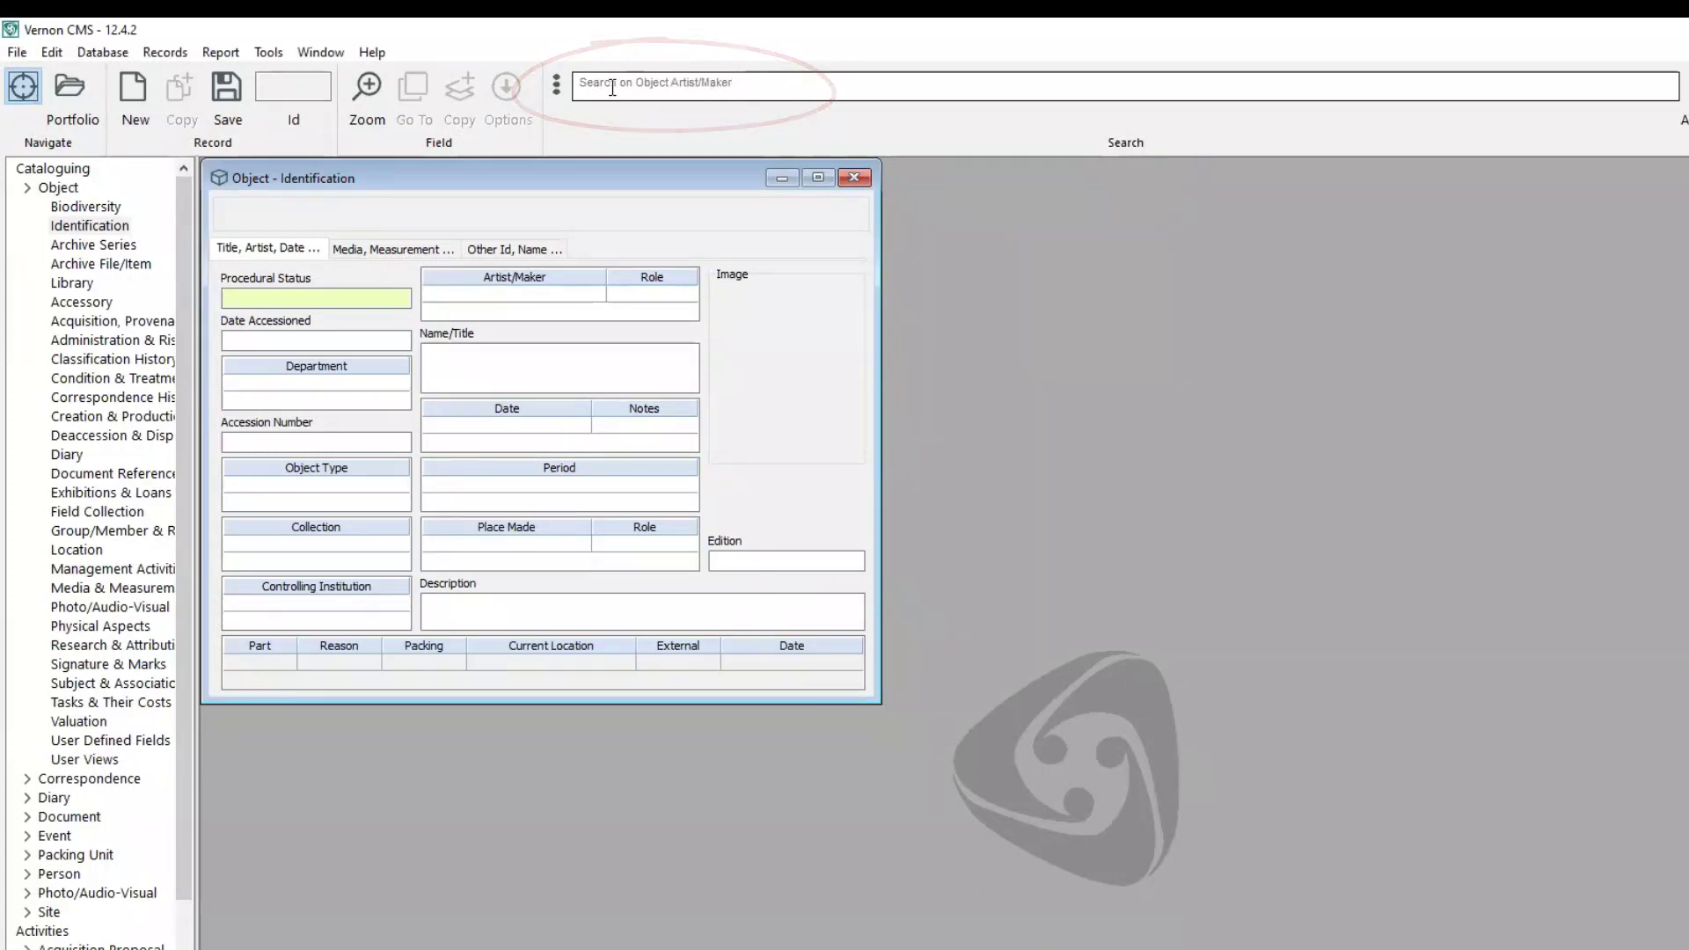
# - Reset the object search options to the default
pyautogui.click(556, 86)
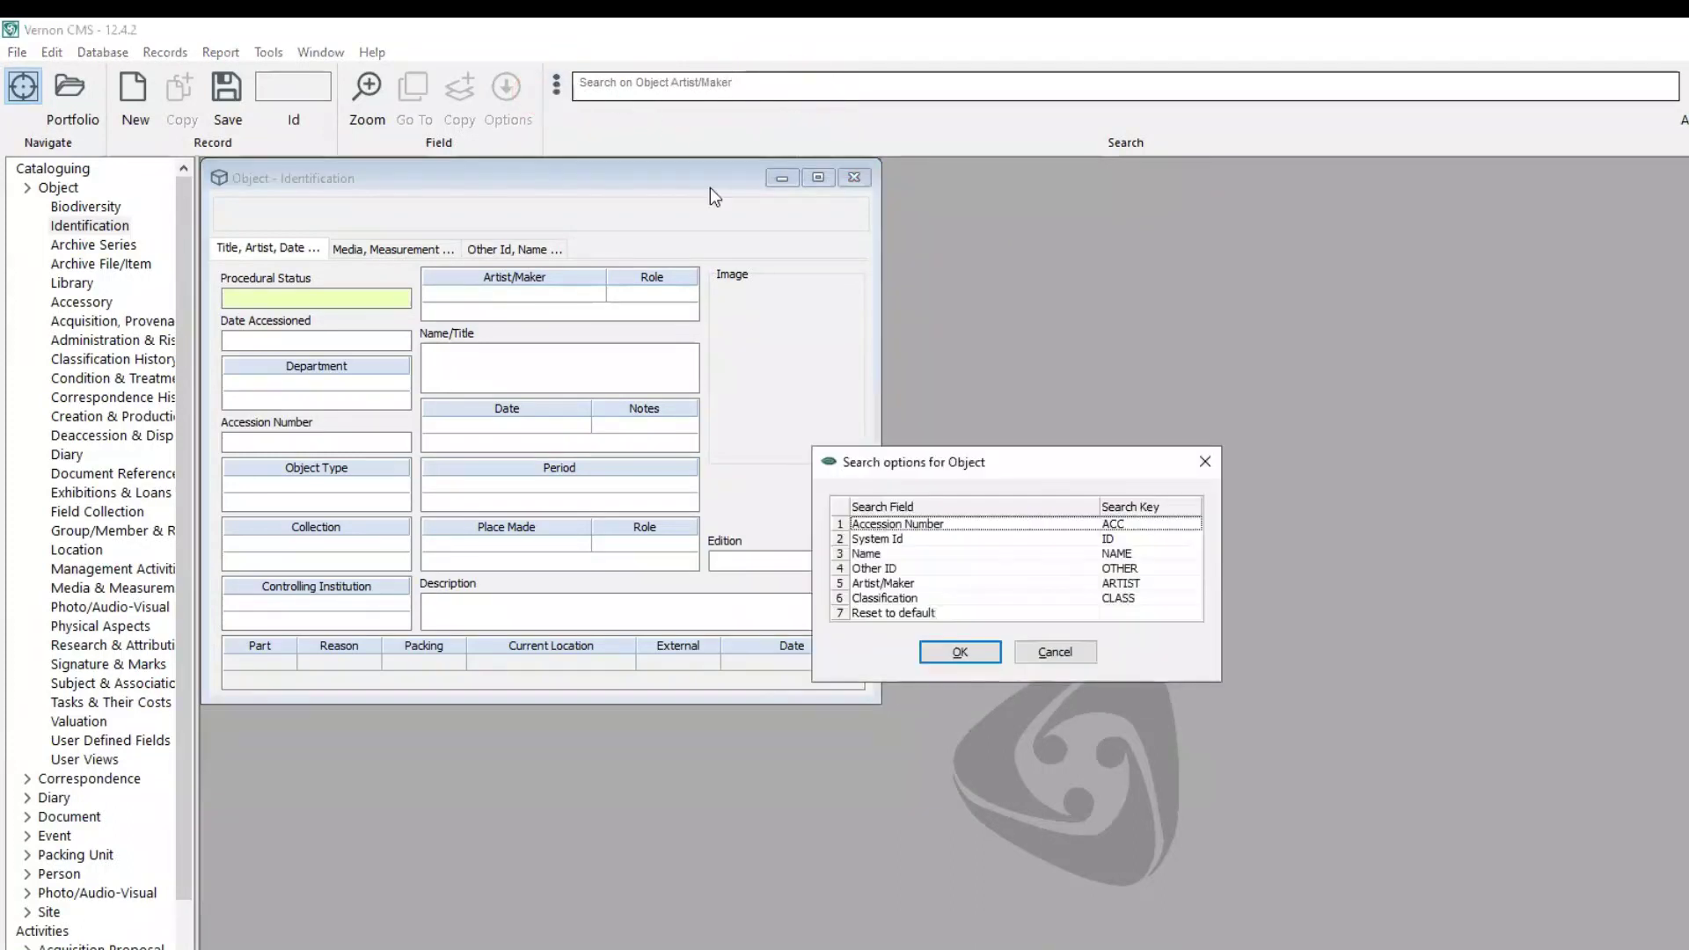
pyautogui.click(861, 608)
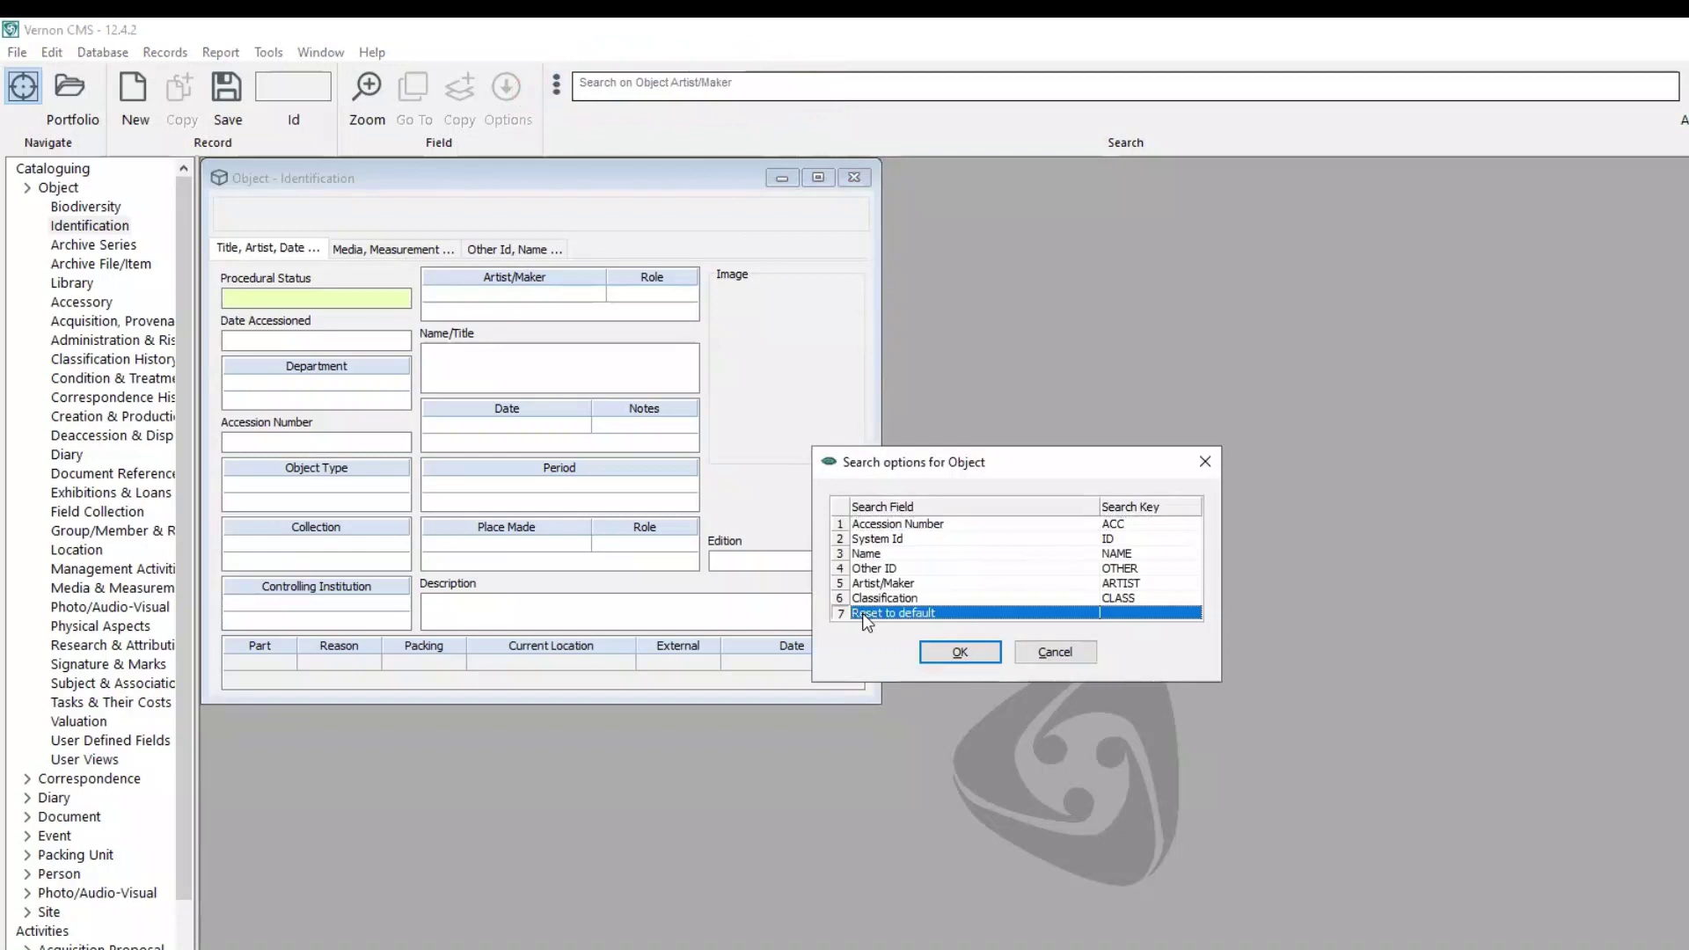
pyautogui.click(959, 652)
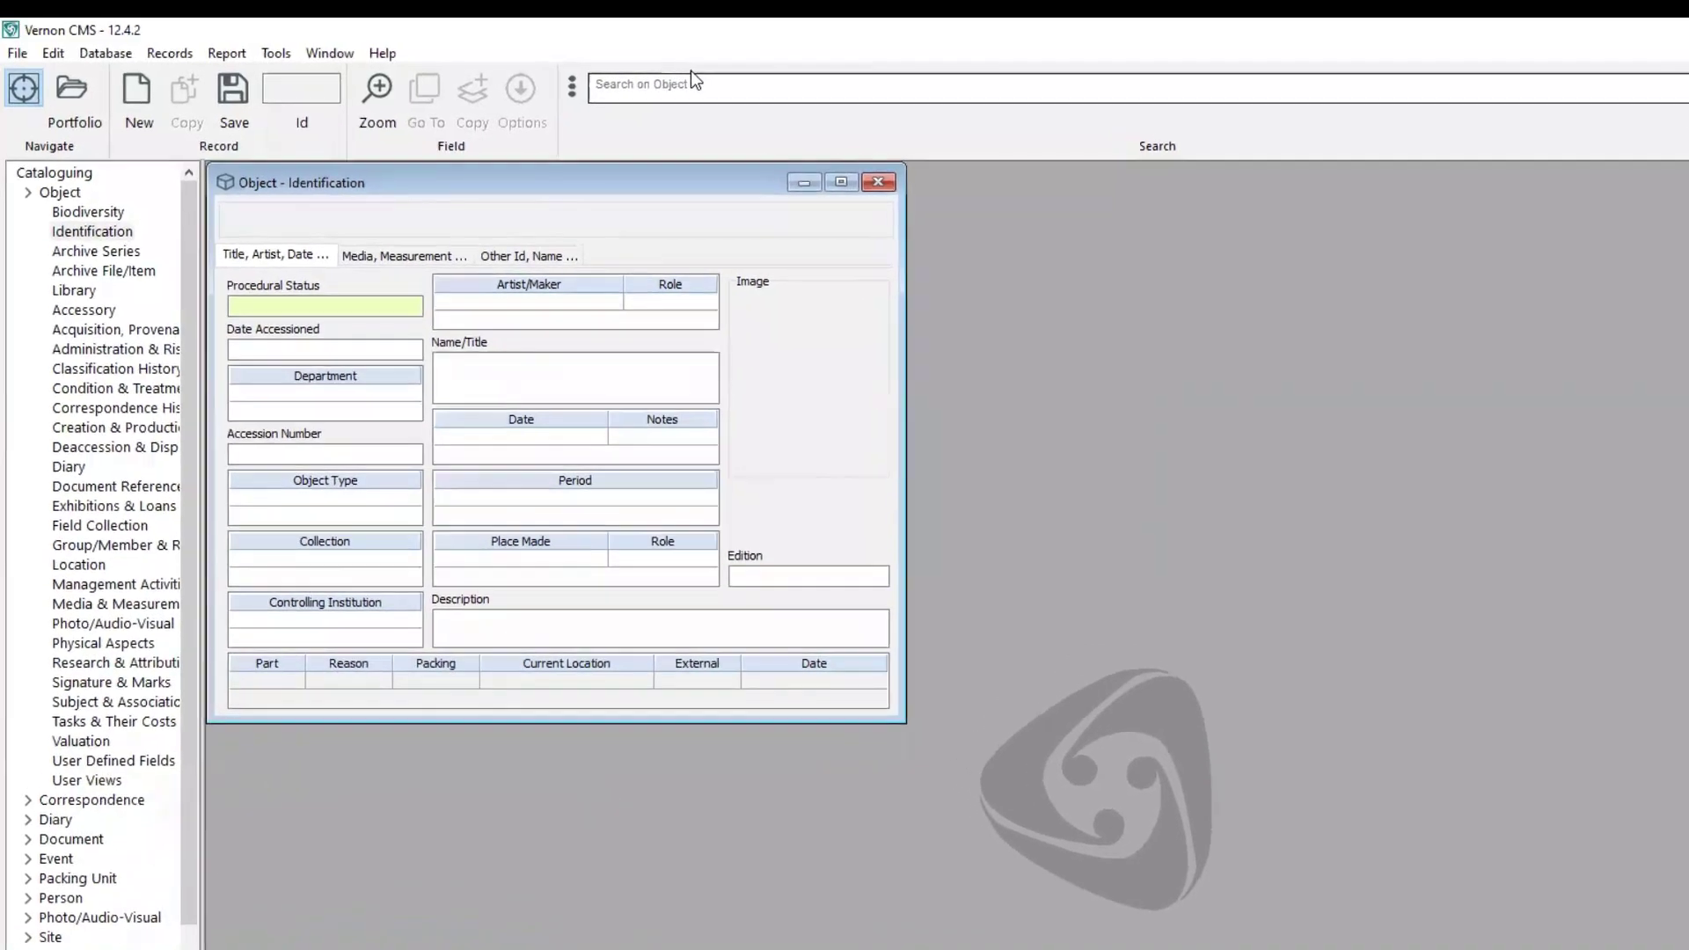
# - Look up the object with system ID 90 by searching for id\90
pyautogui.click(687, 83)
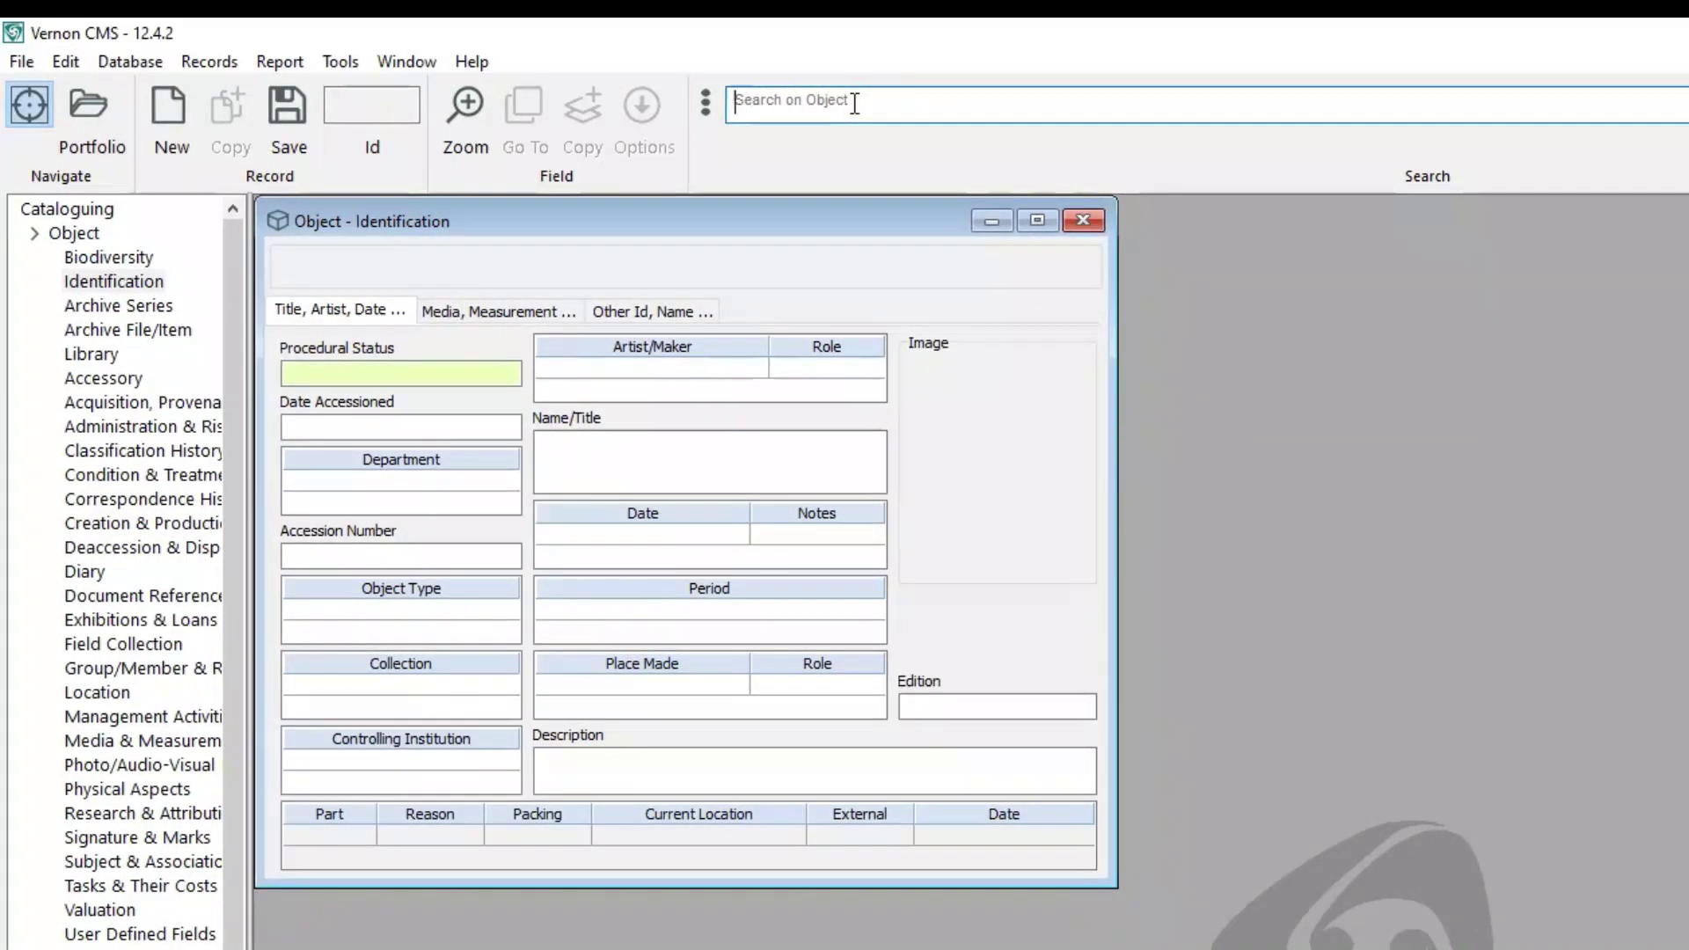
pyautogui.write('id')
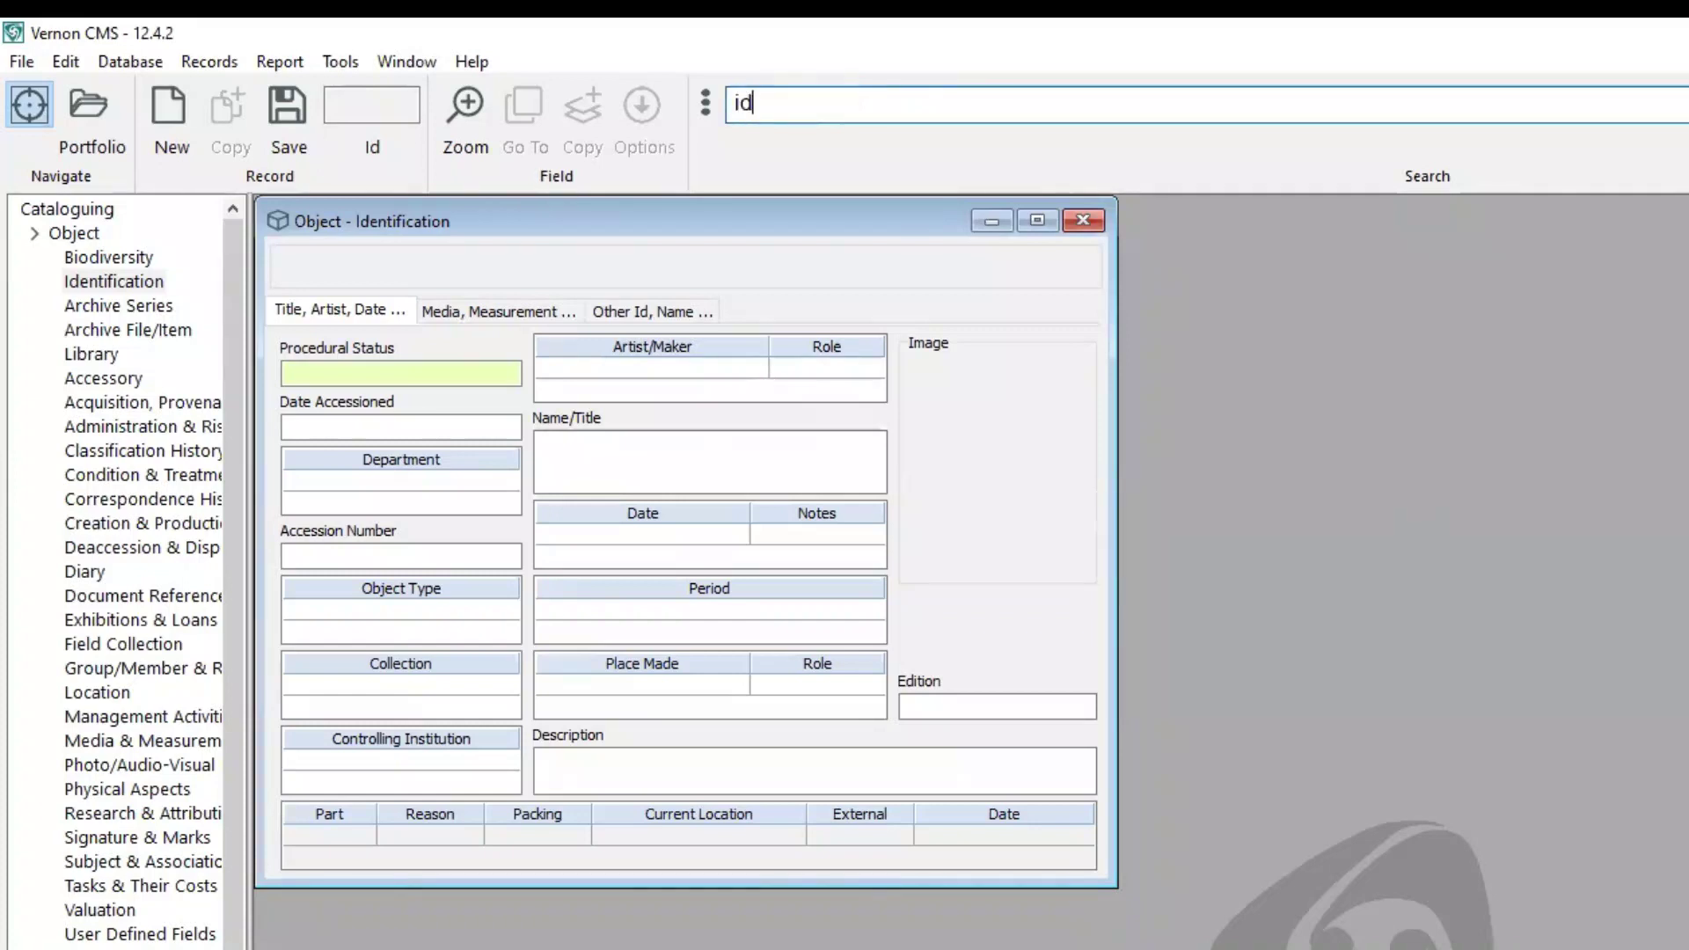
pyautogui.write('\\')
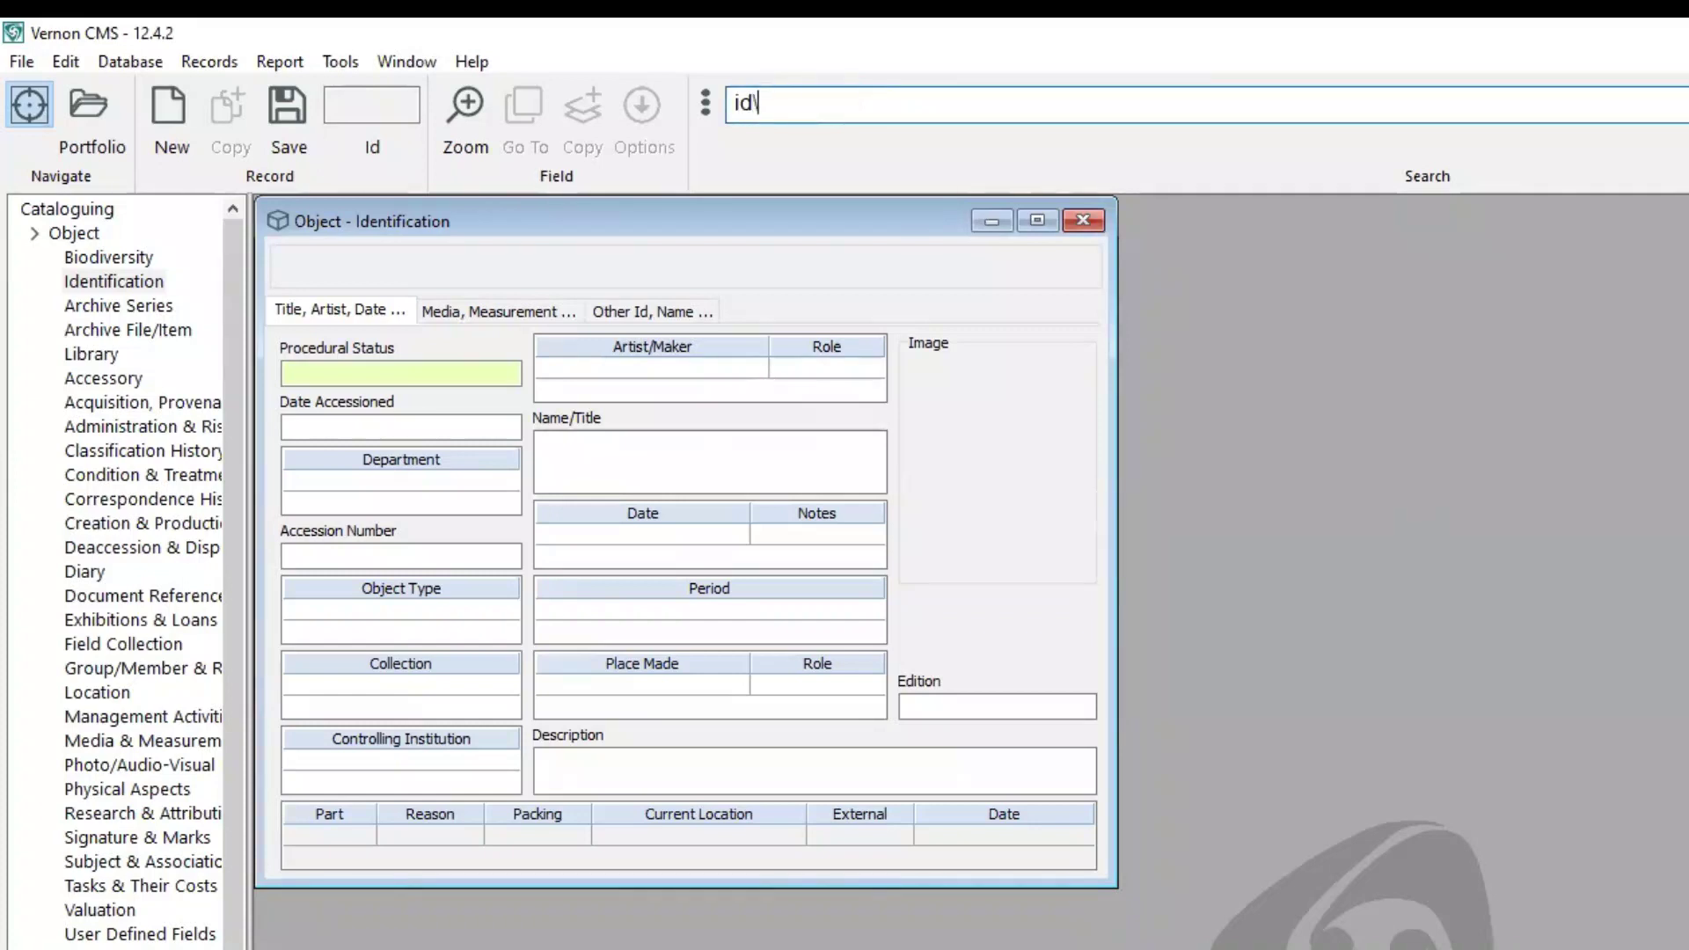
pyautogui.write('90')
pyautogui.press('Return')
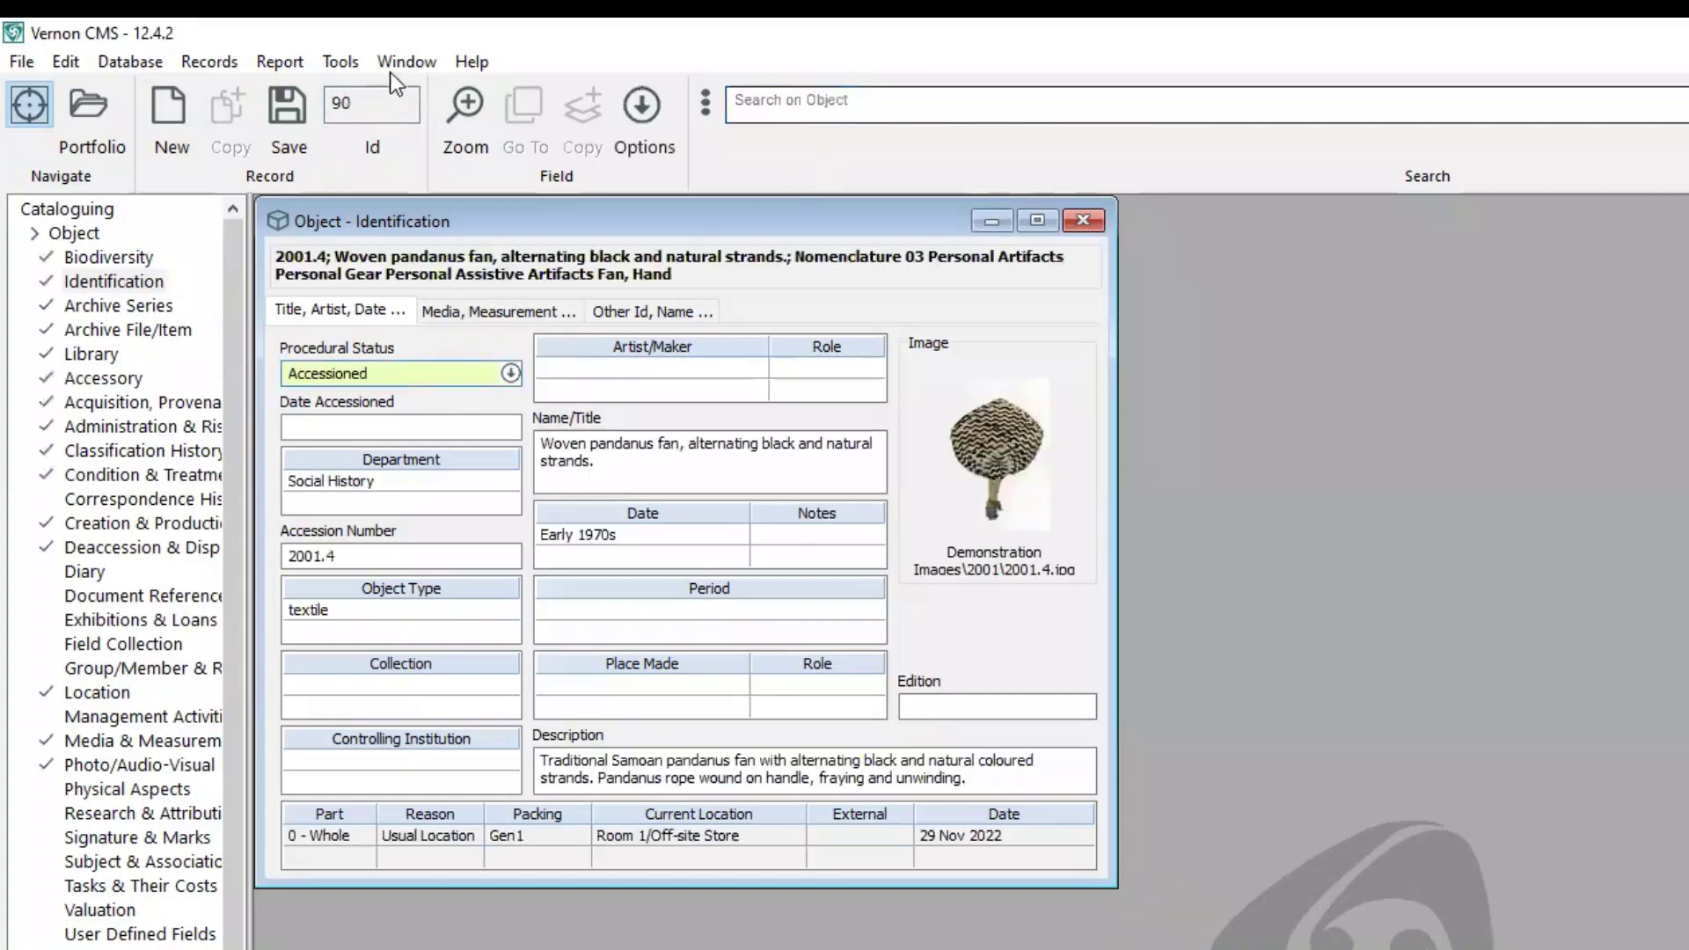
# - Look up the object with other ID 99987 by searching for other\99987 and view its Other Id, Name details
pyautogui.click(806, 104)
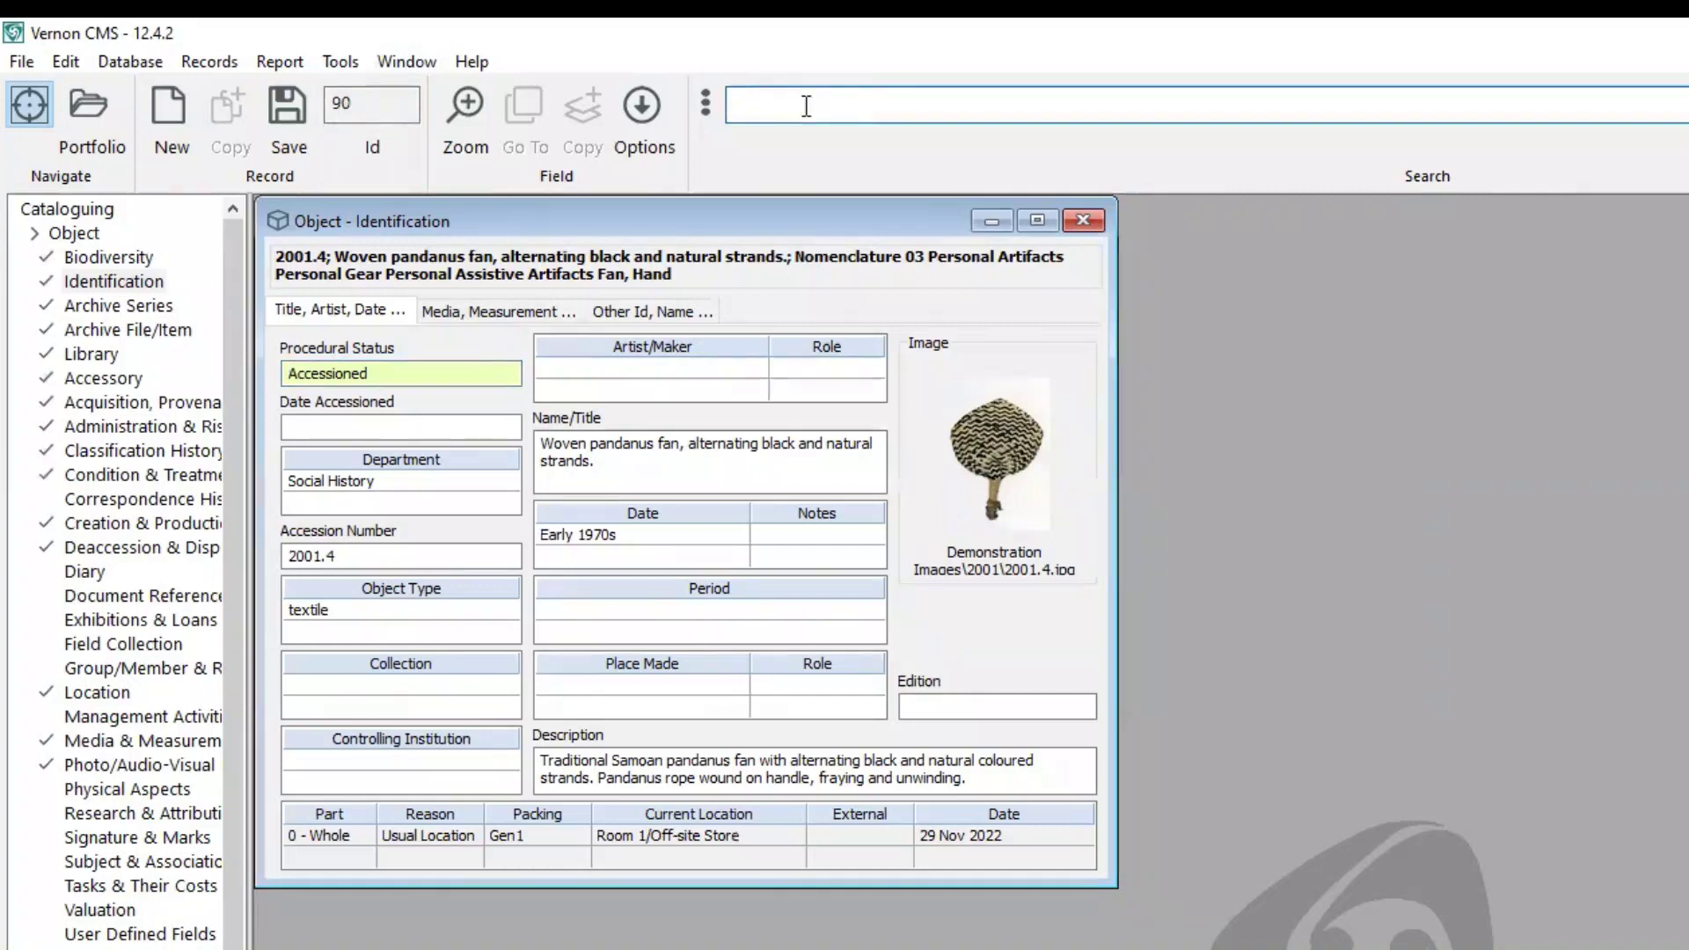
pyautogui.write('other')
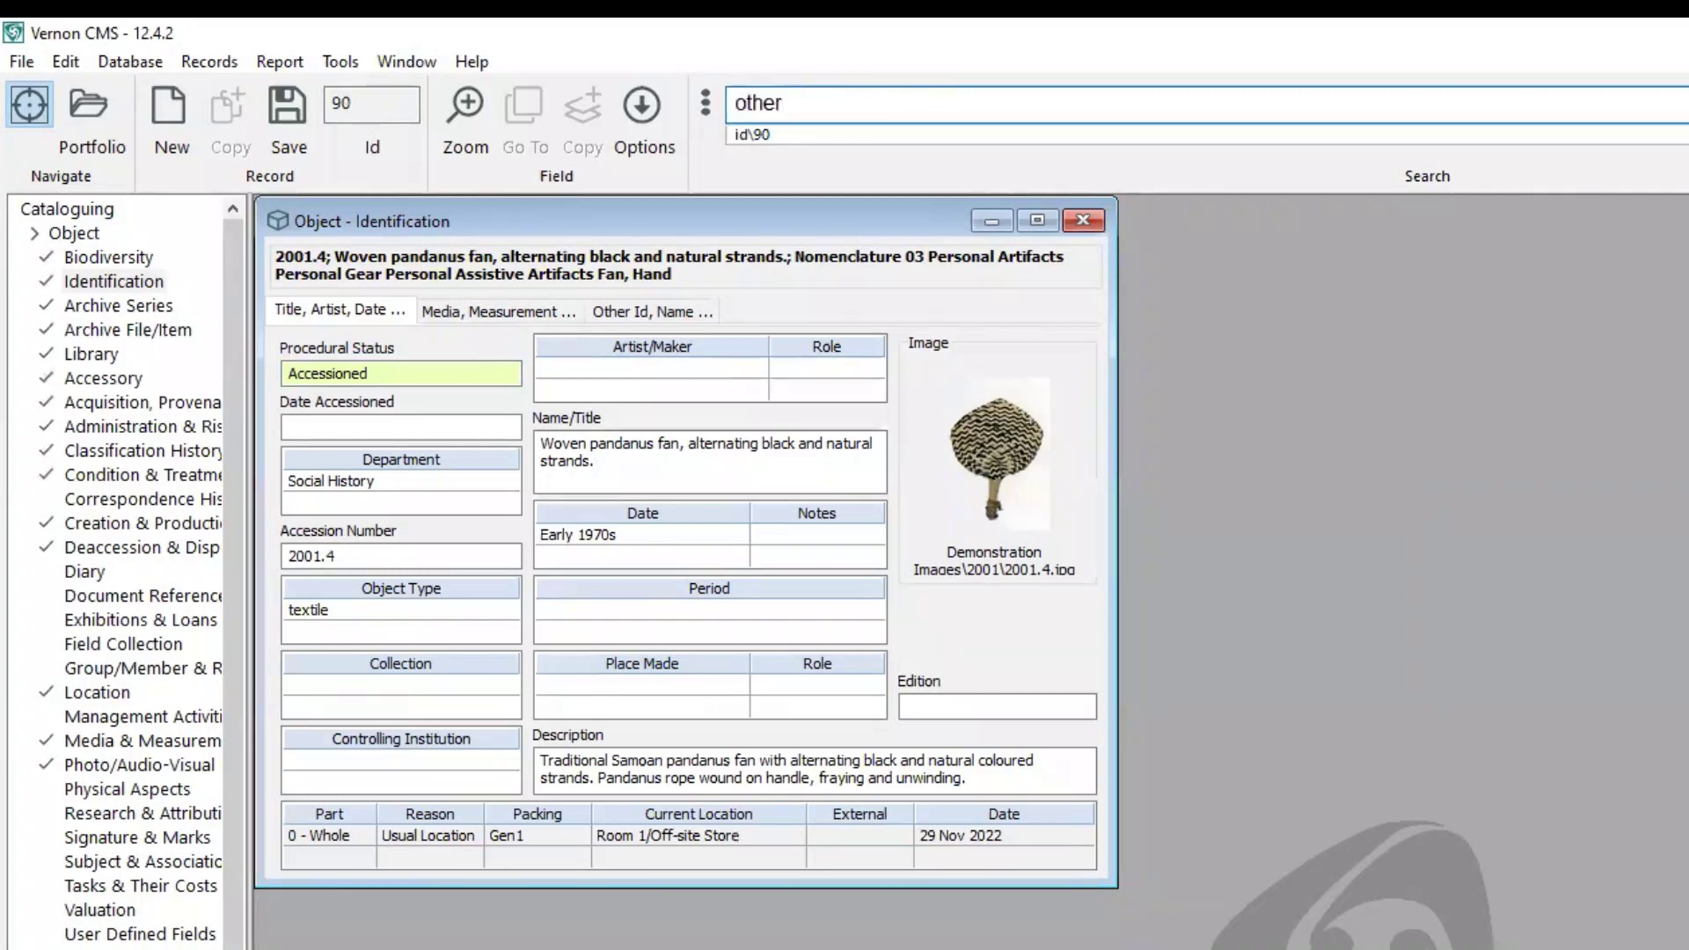
pyautogui.write('\\99987')
pyautogui.press('Return')
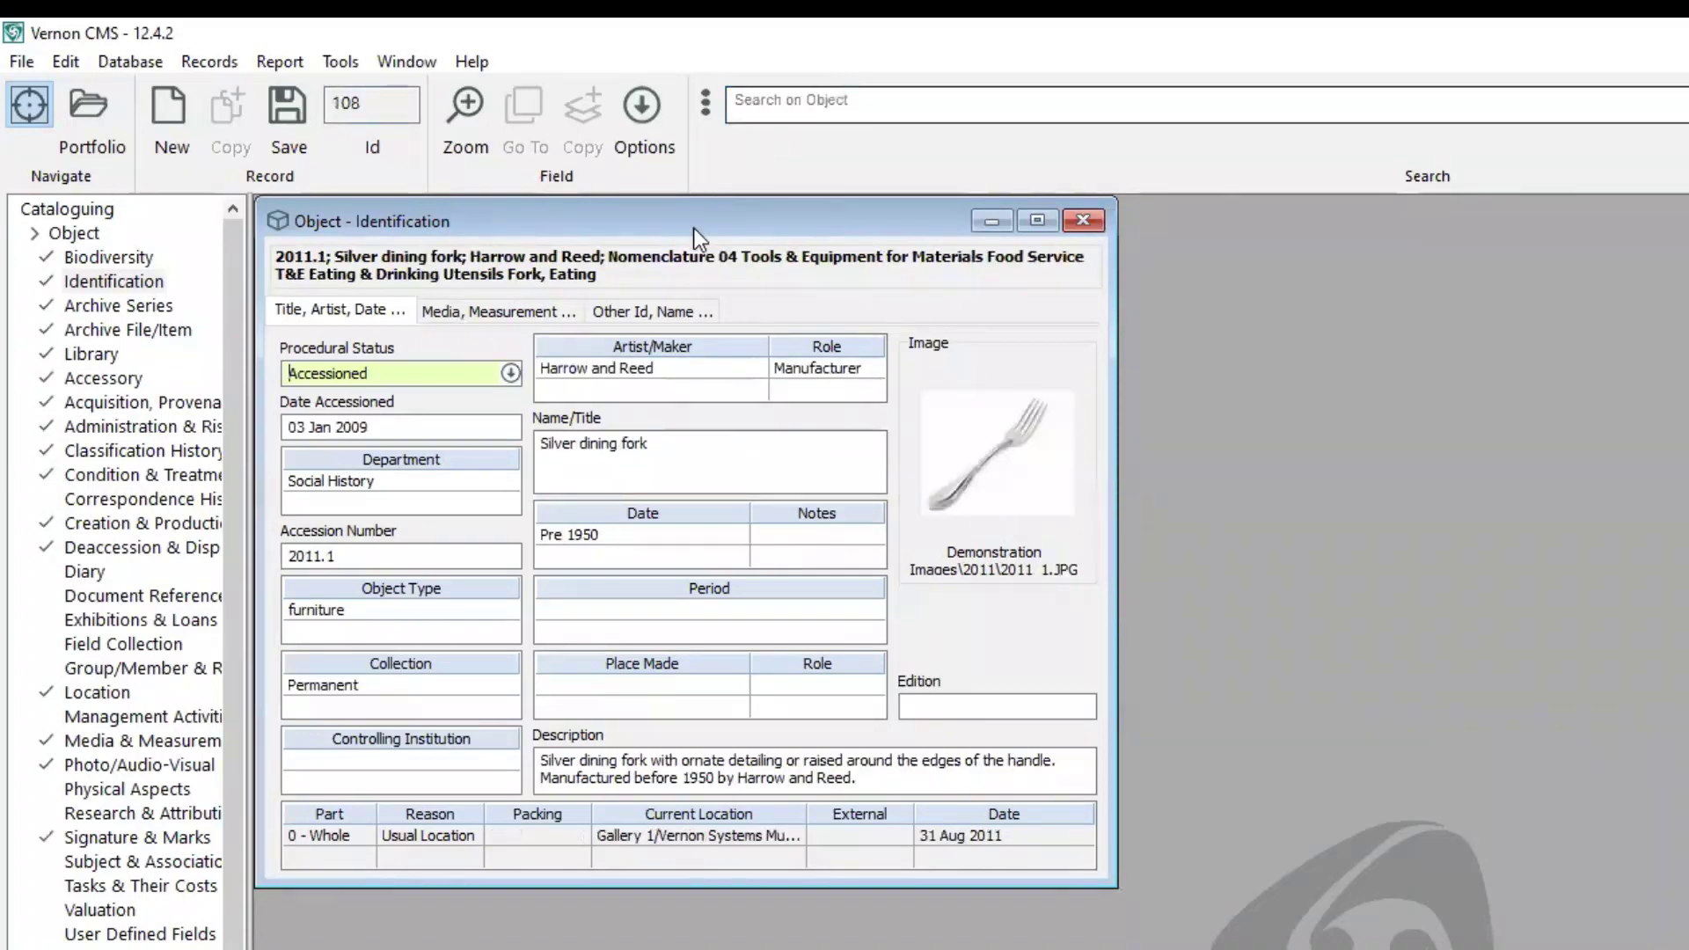
pyautogui.click(646, 313)
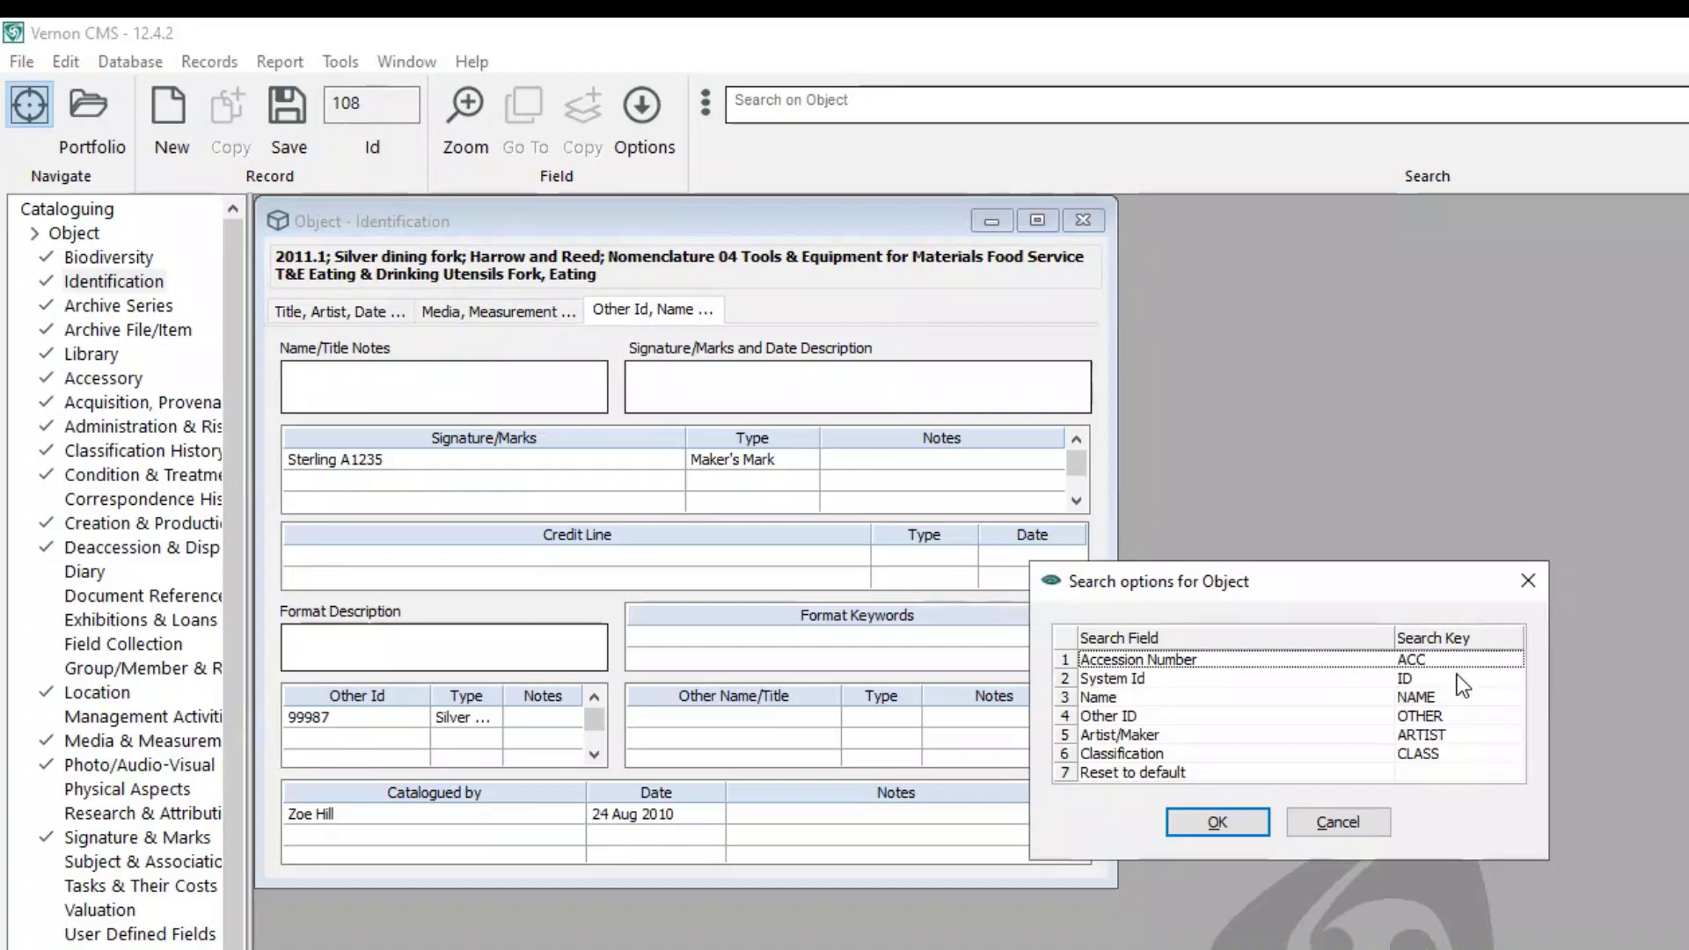
pyautogui.press('Return')
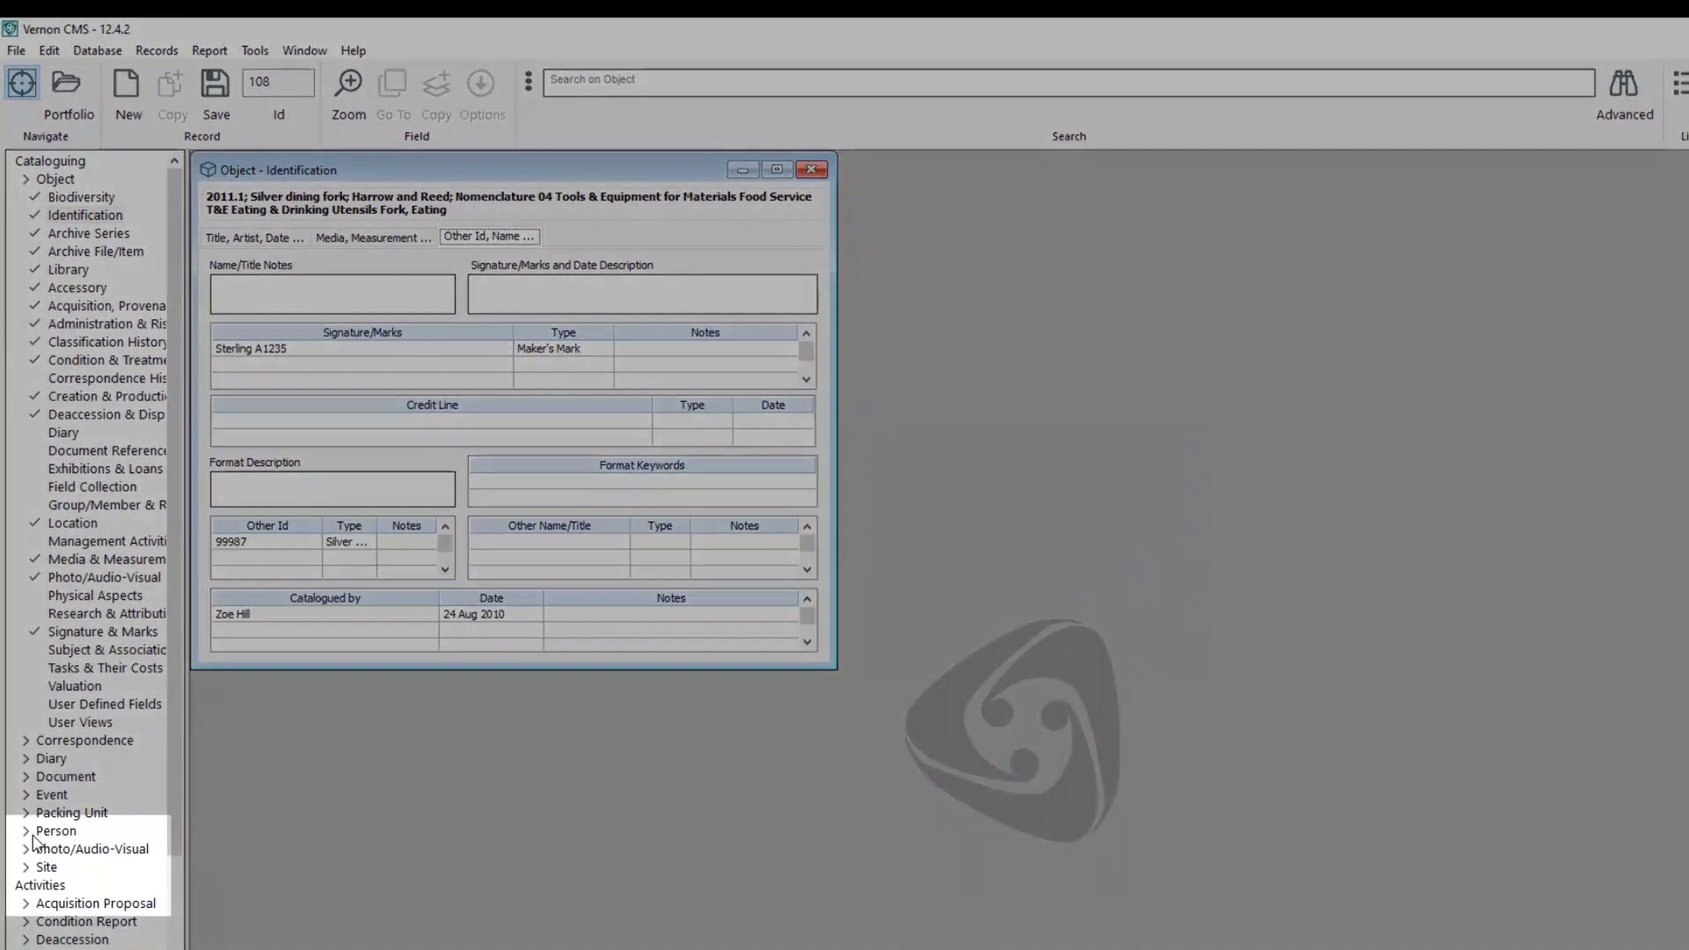
# - Open the Person Identification form, search it for a complete first name, and dismiss the list of matches
pyautogui.click(58, 831)
pyautogui.click(49, 850)
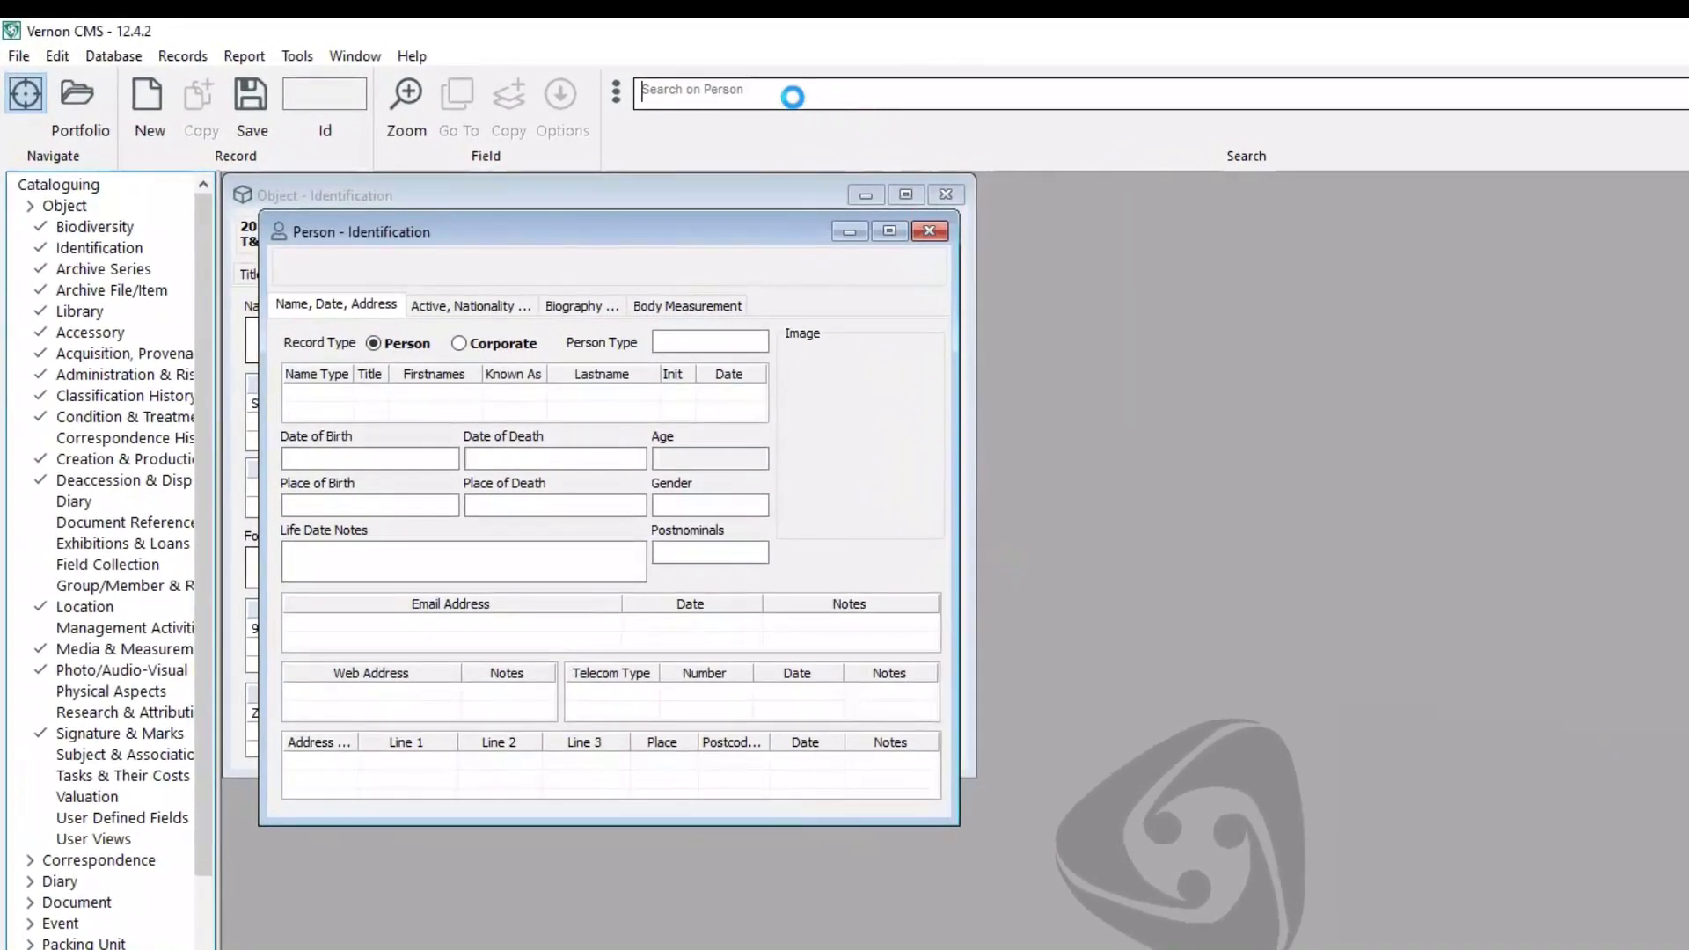
pyautogui.write('paul')
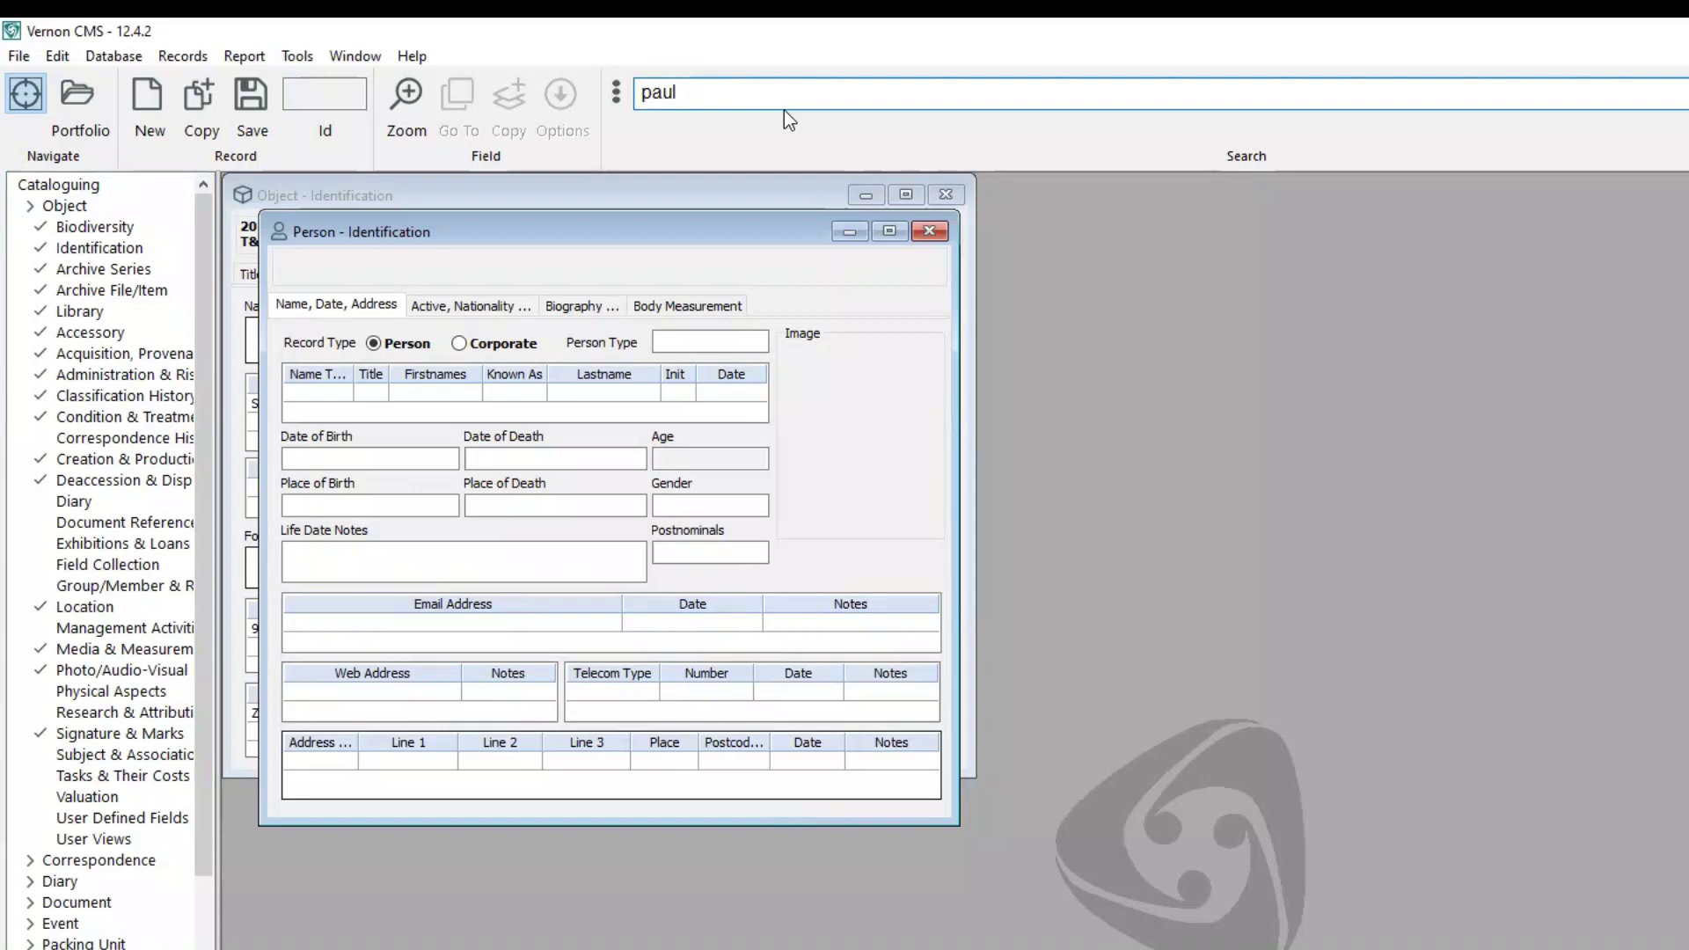
pyautogui.press('Return')
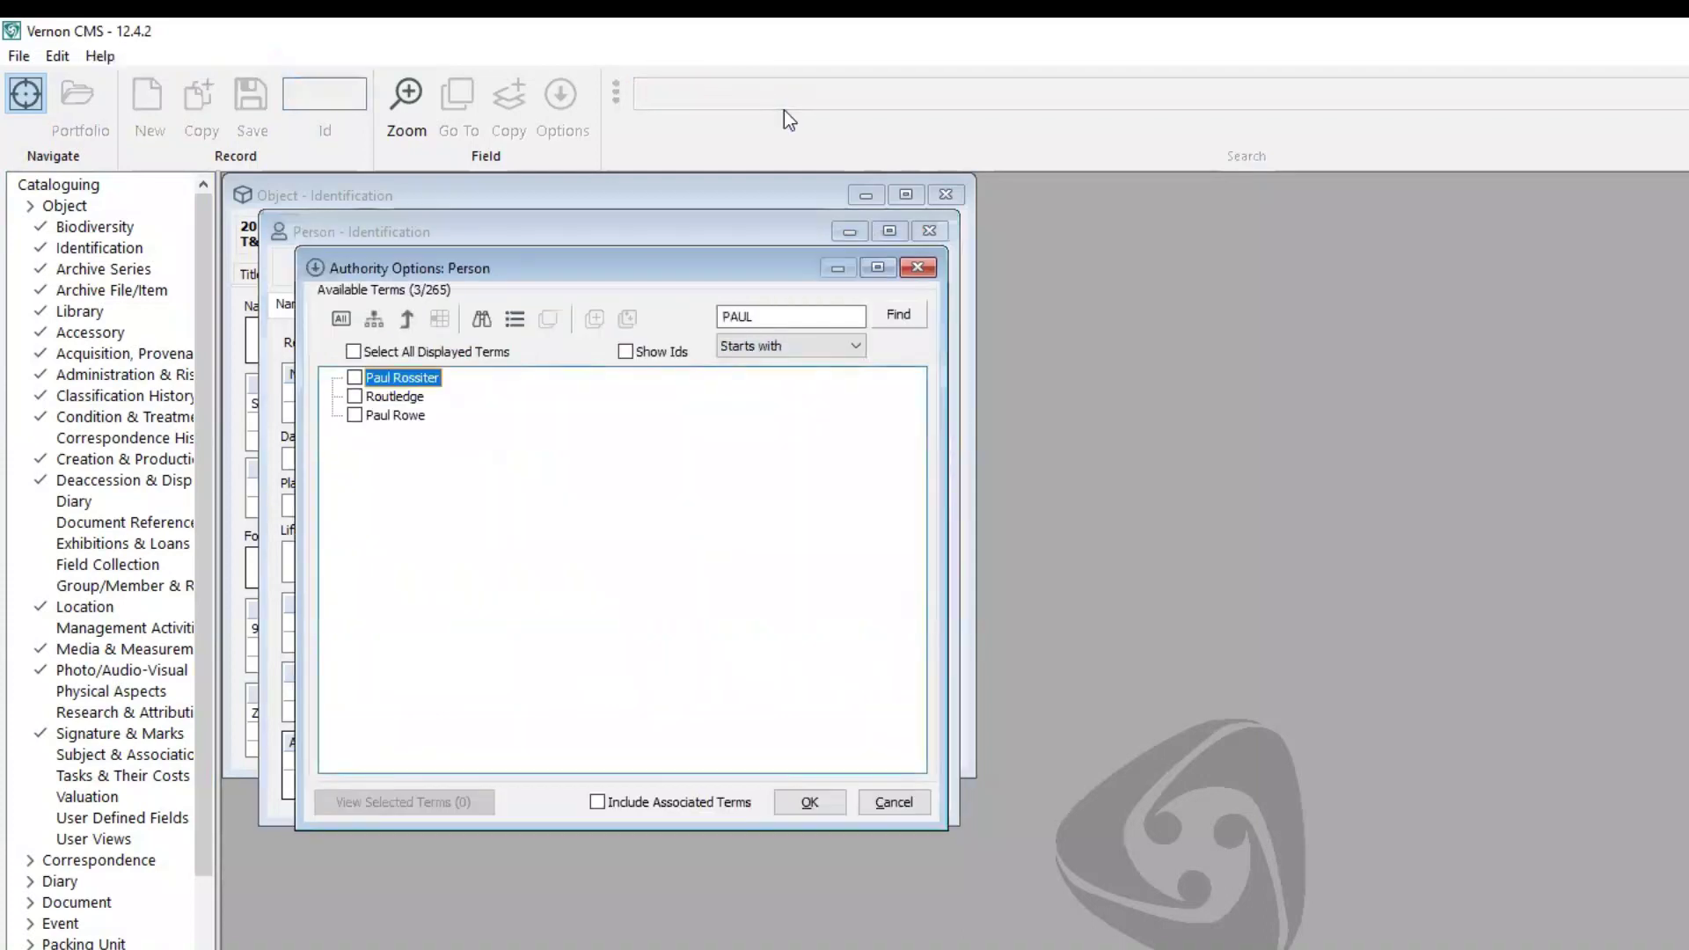
pyautogui.click(893, 802)
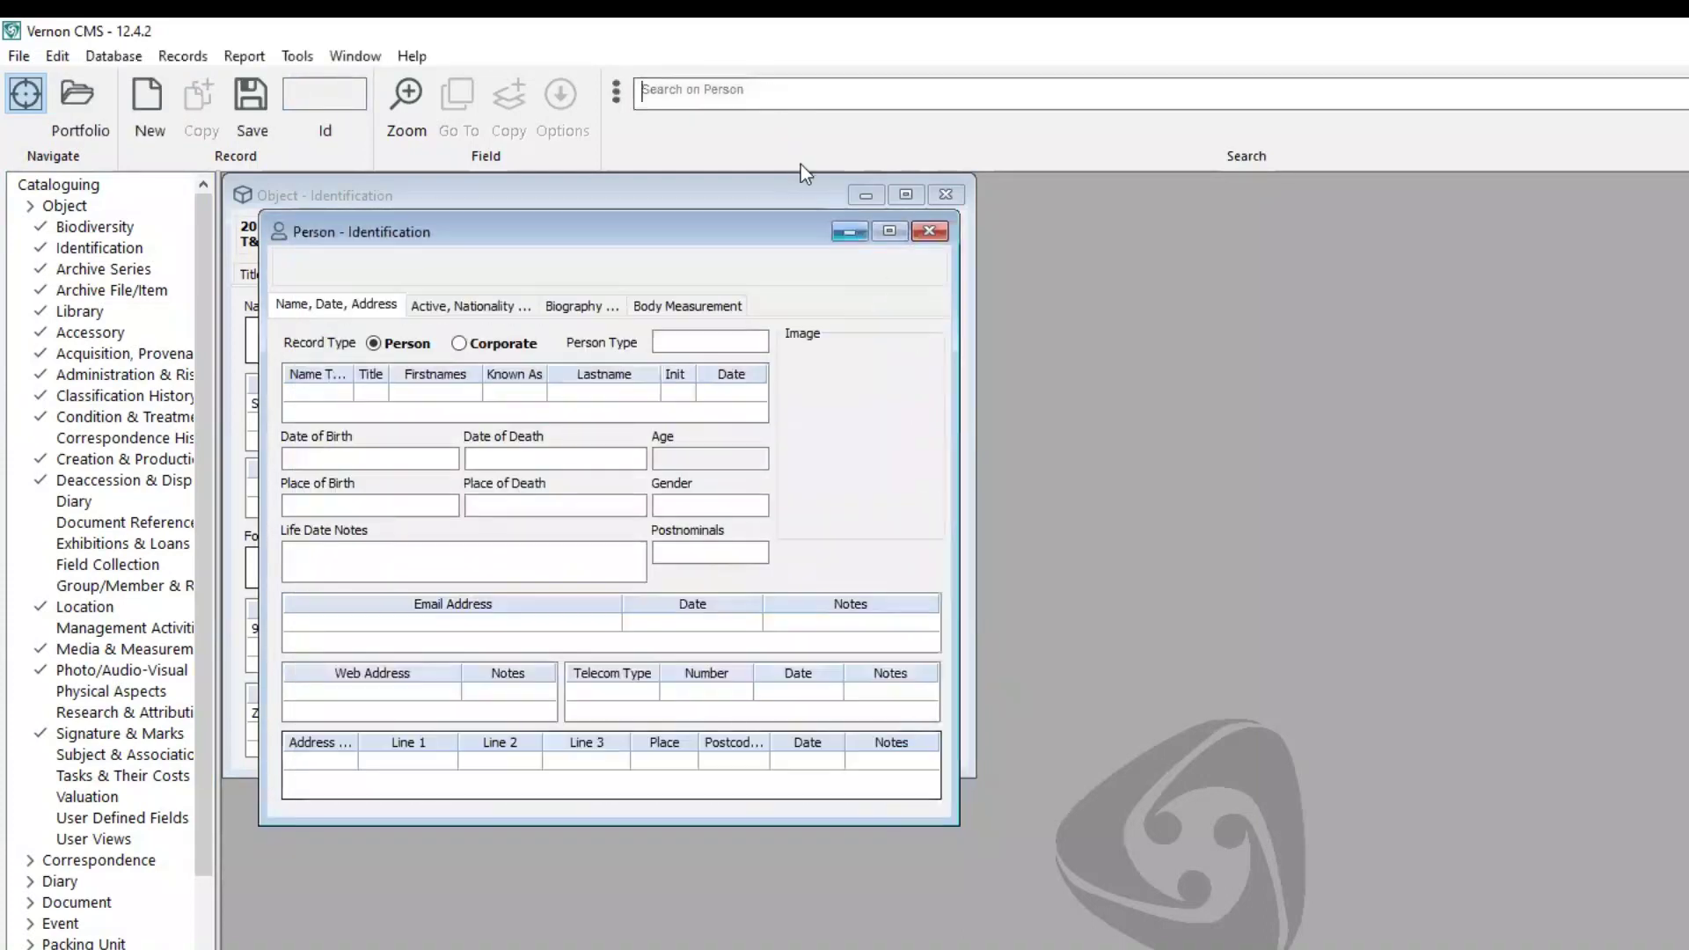
# - Search the person records for only the first three letters of that name, without a truncation symbol
pyautogui.write('pau')
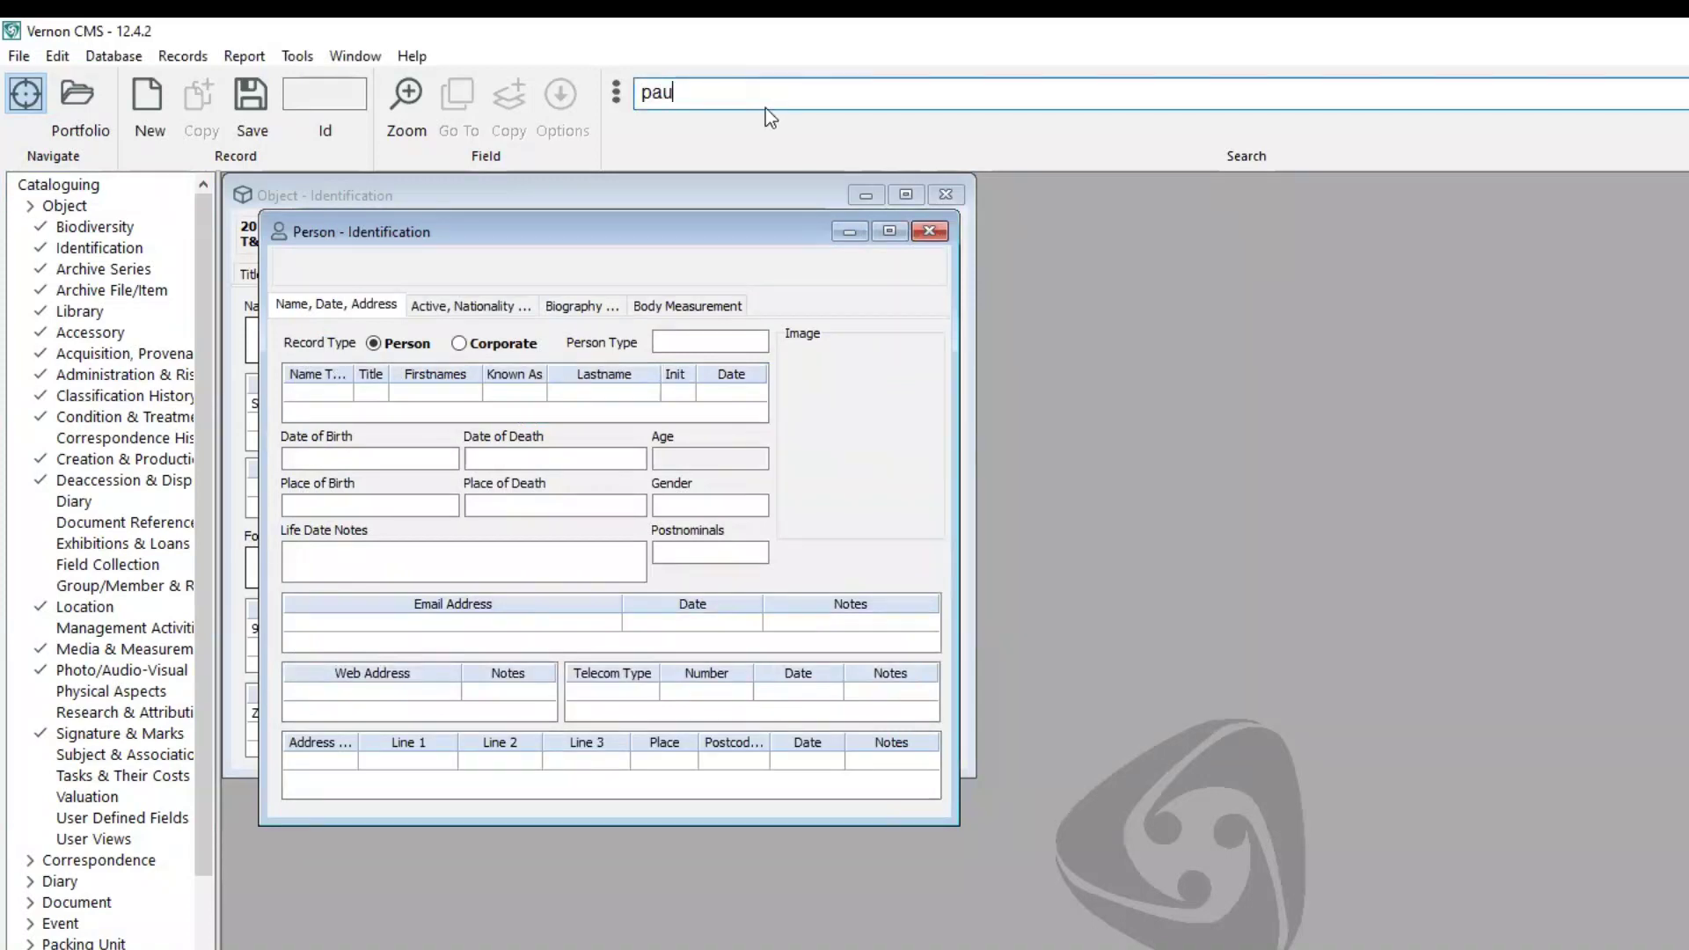
pyautogui.press('Return')
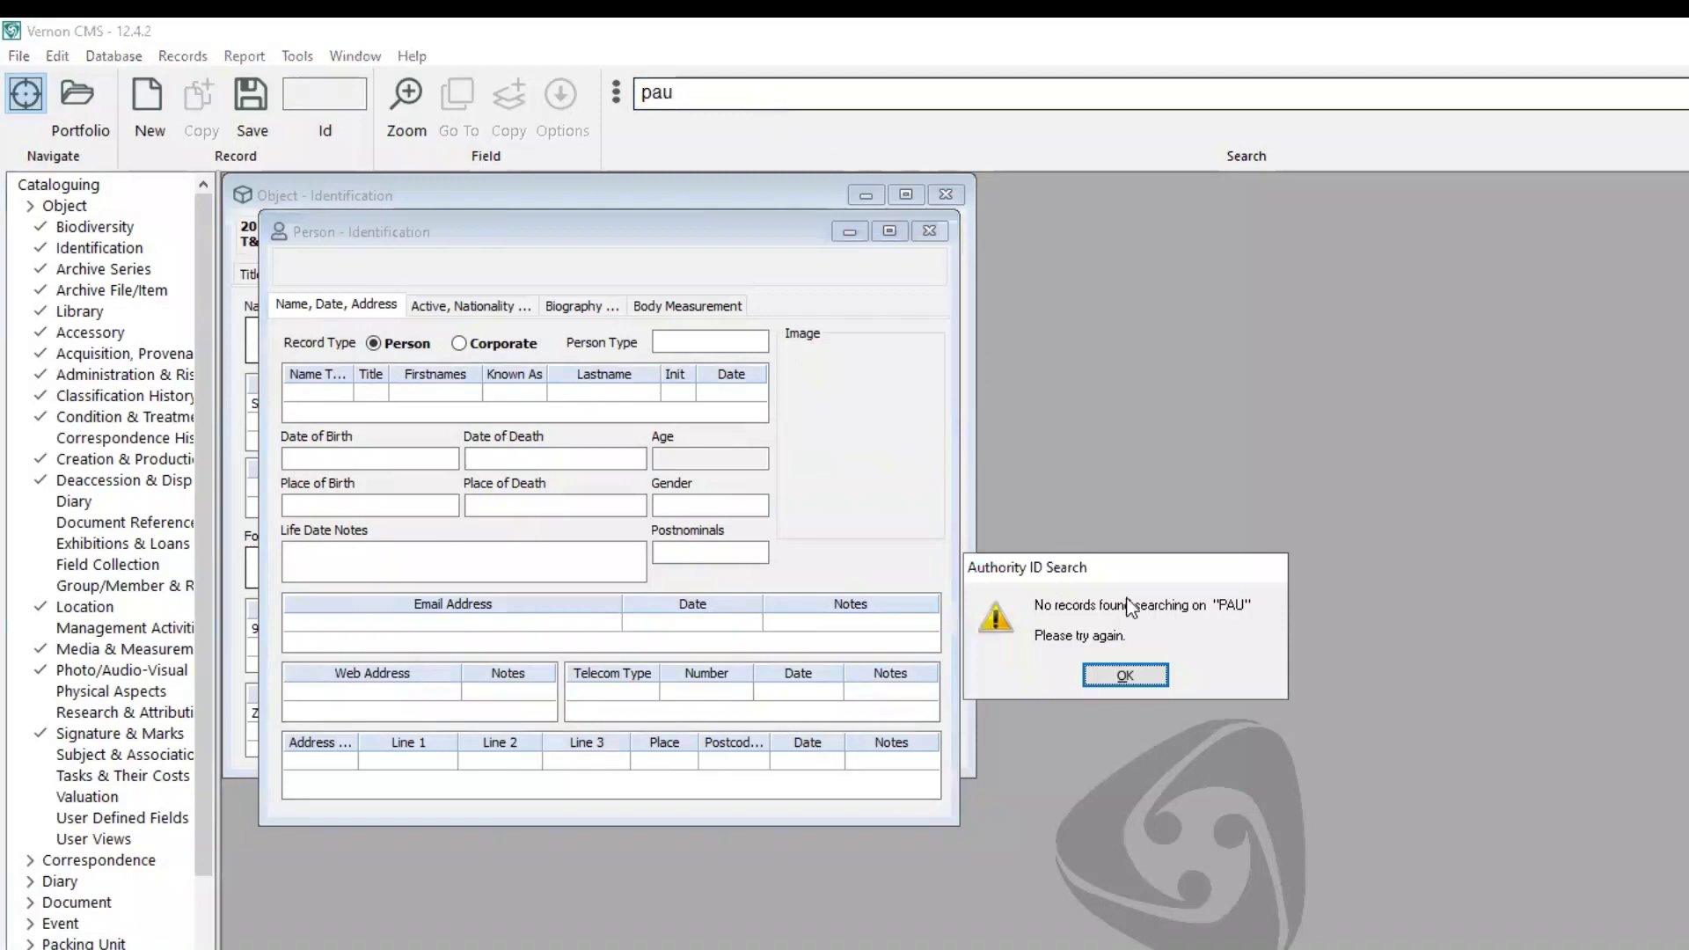
pyautogui.click(1125, 674)
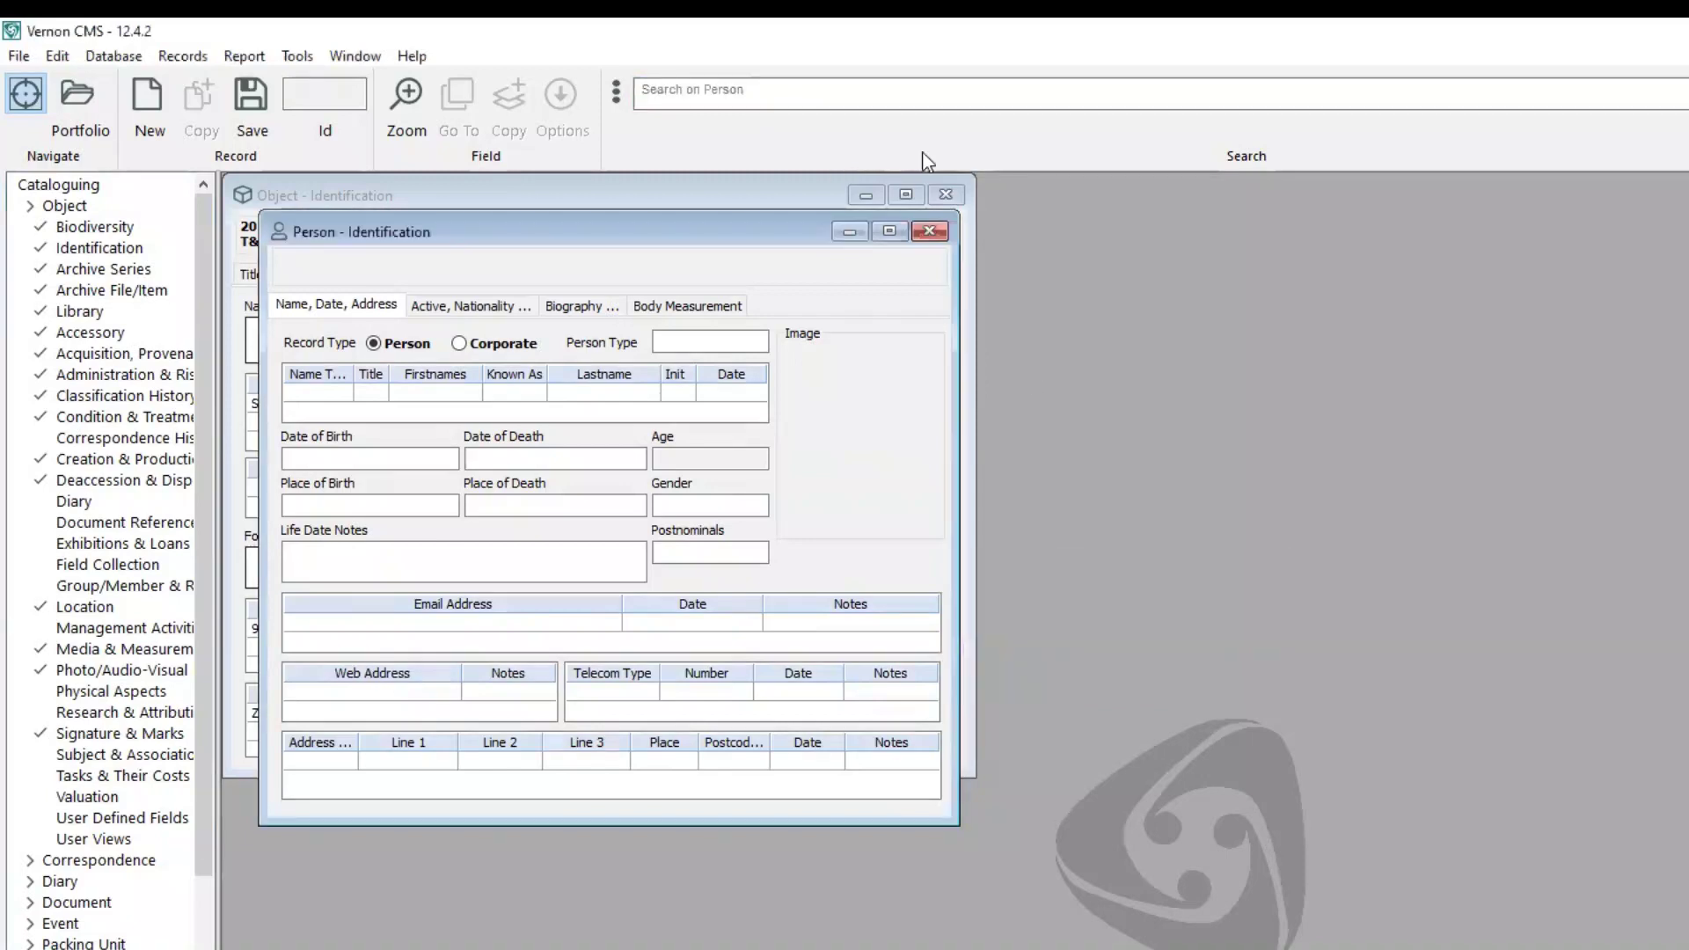
# - Repeat the three-letter person search with the ] truncation symbol added and dismiss the list of matches
pyautogui.write('pau]')
pyautogui.press('Return')
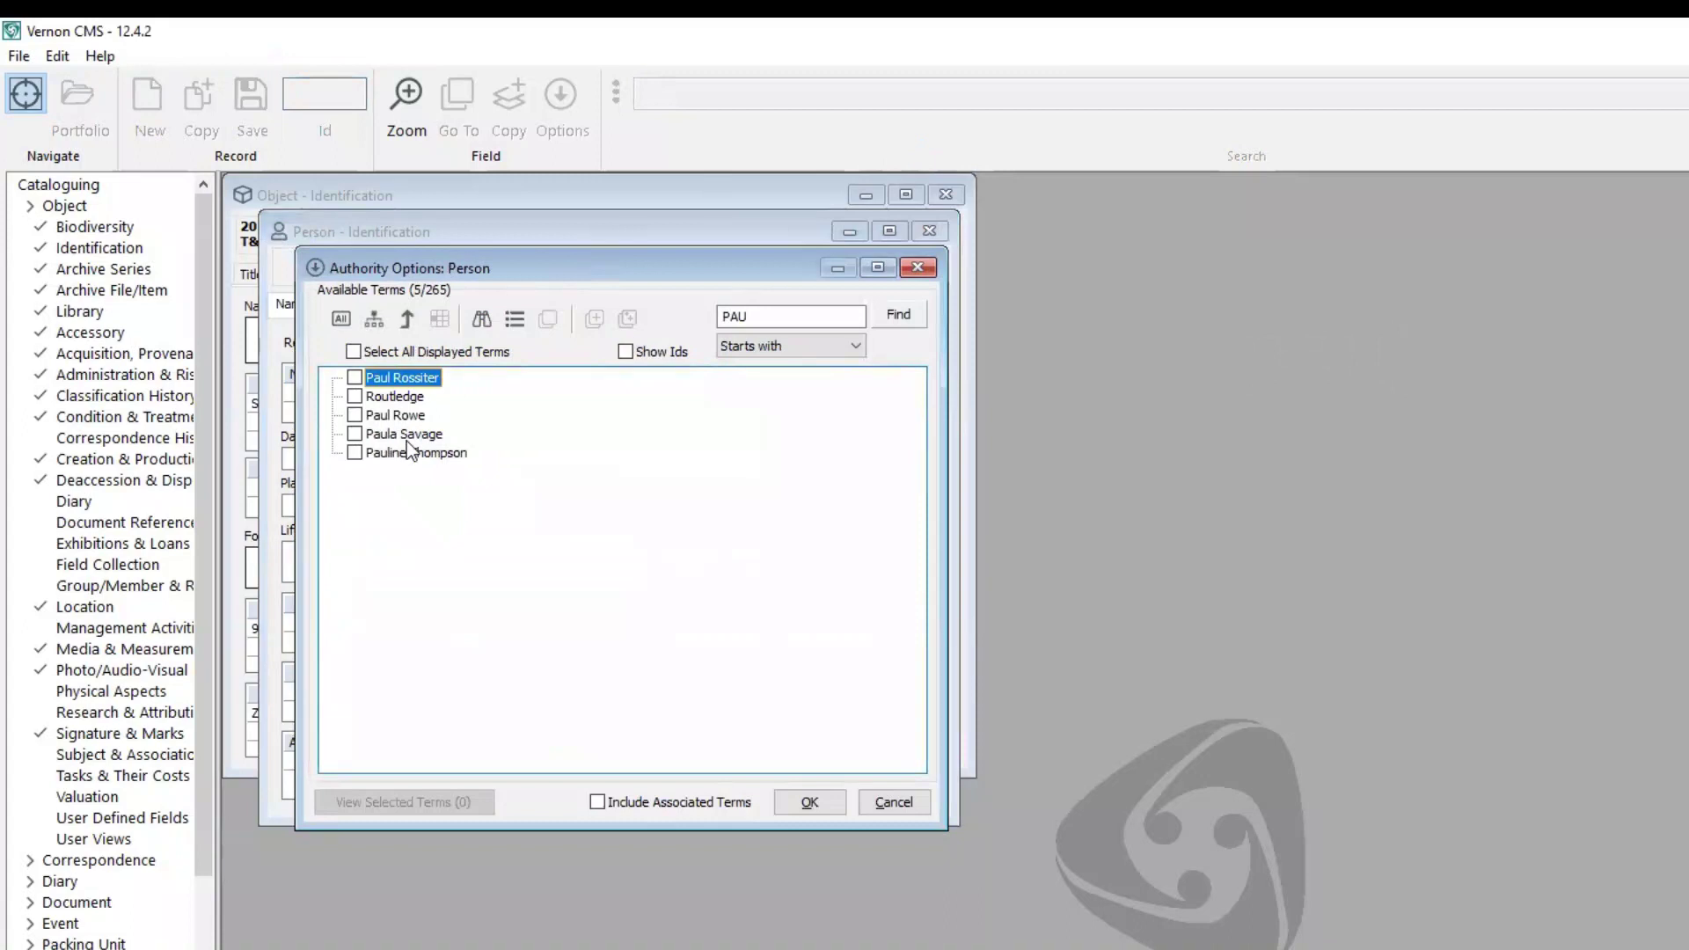
pyautogui.click(895, 803)
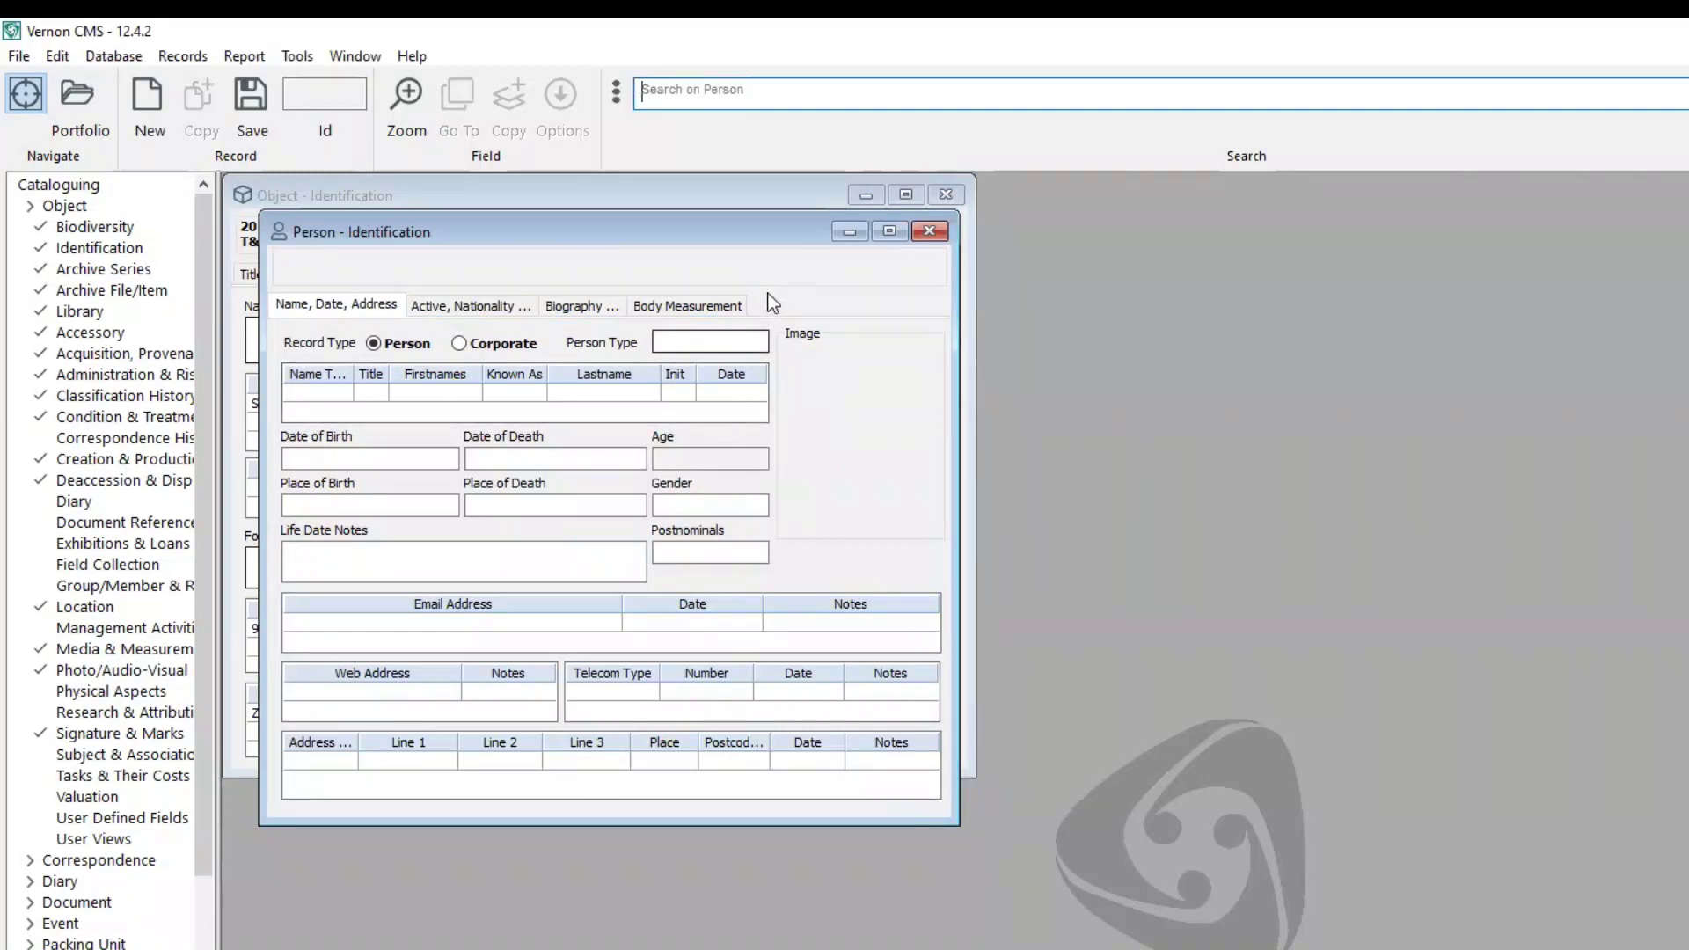
# - Return to the silver dining fork's title and artist details and set its Object Type to digital projector using the truncated term digi]
pyautogui.click(725, 202)
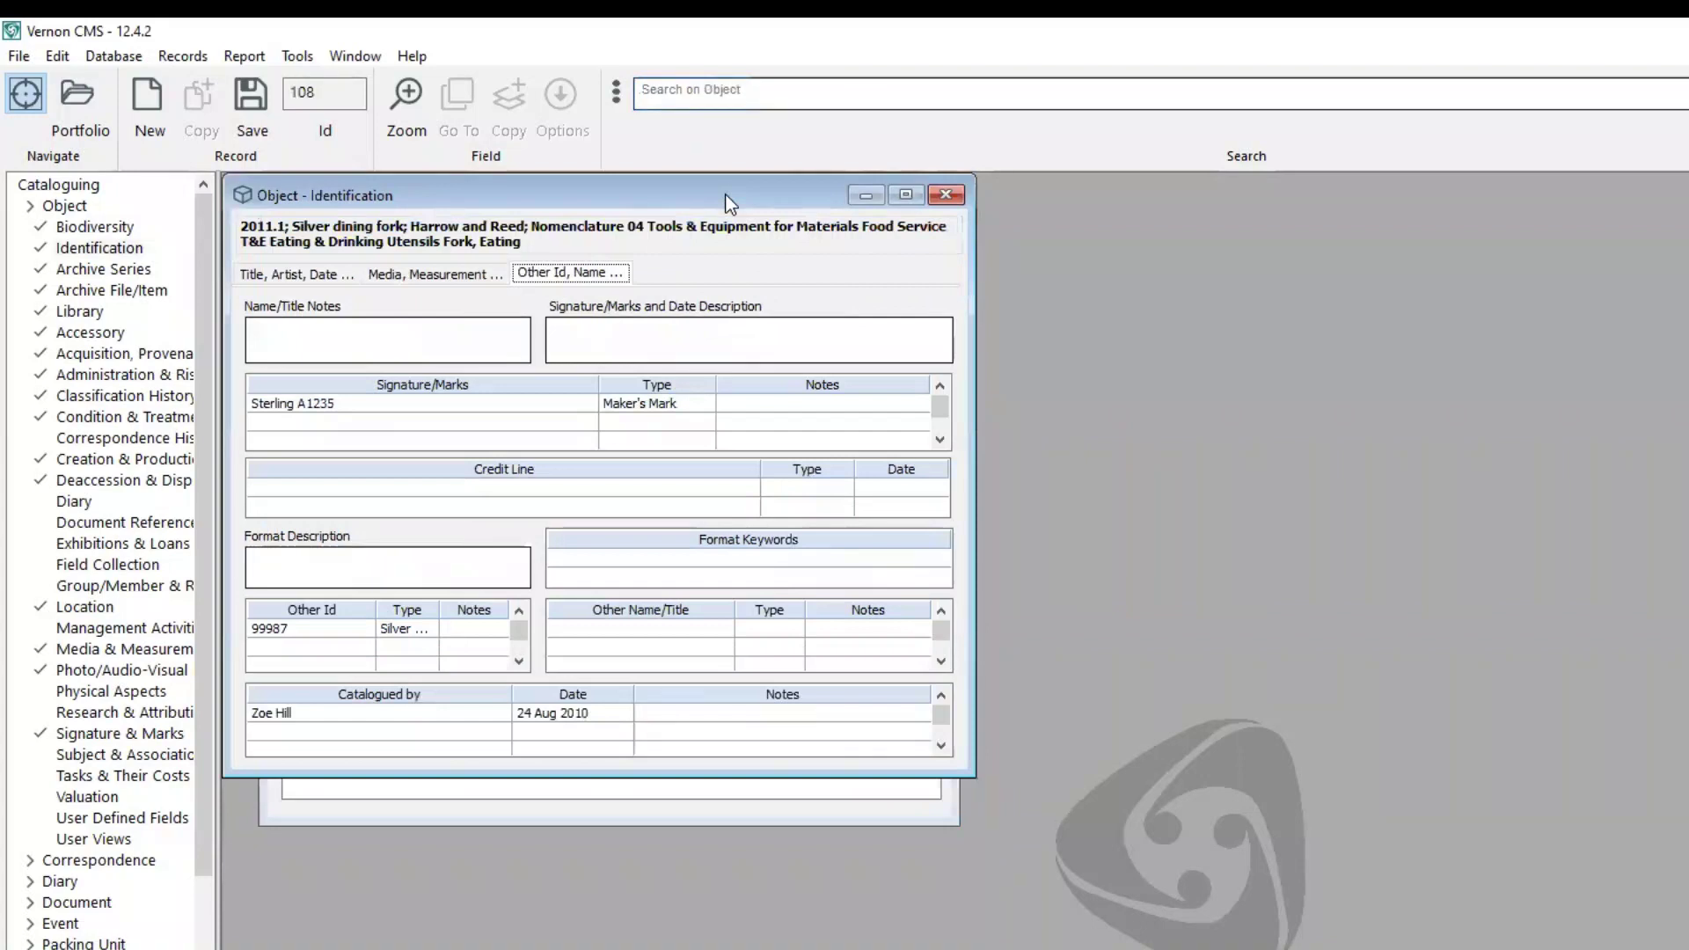
pyautogui.click(317, 280)
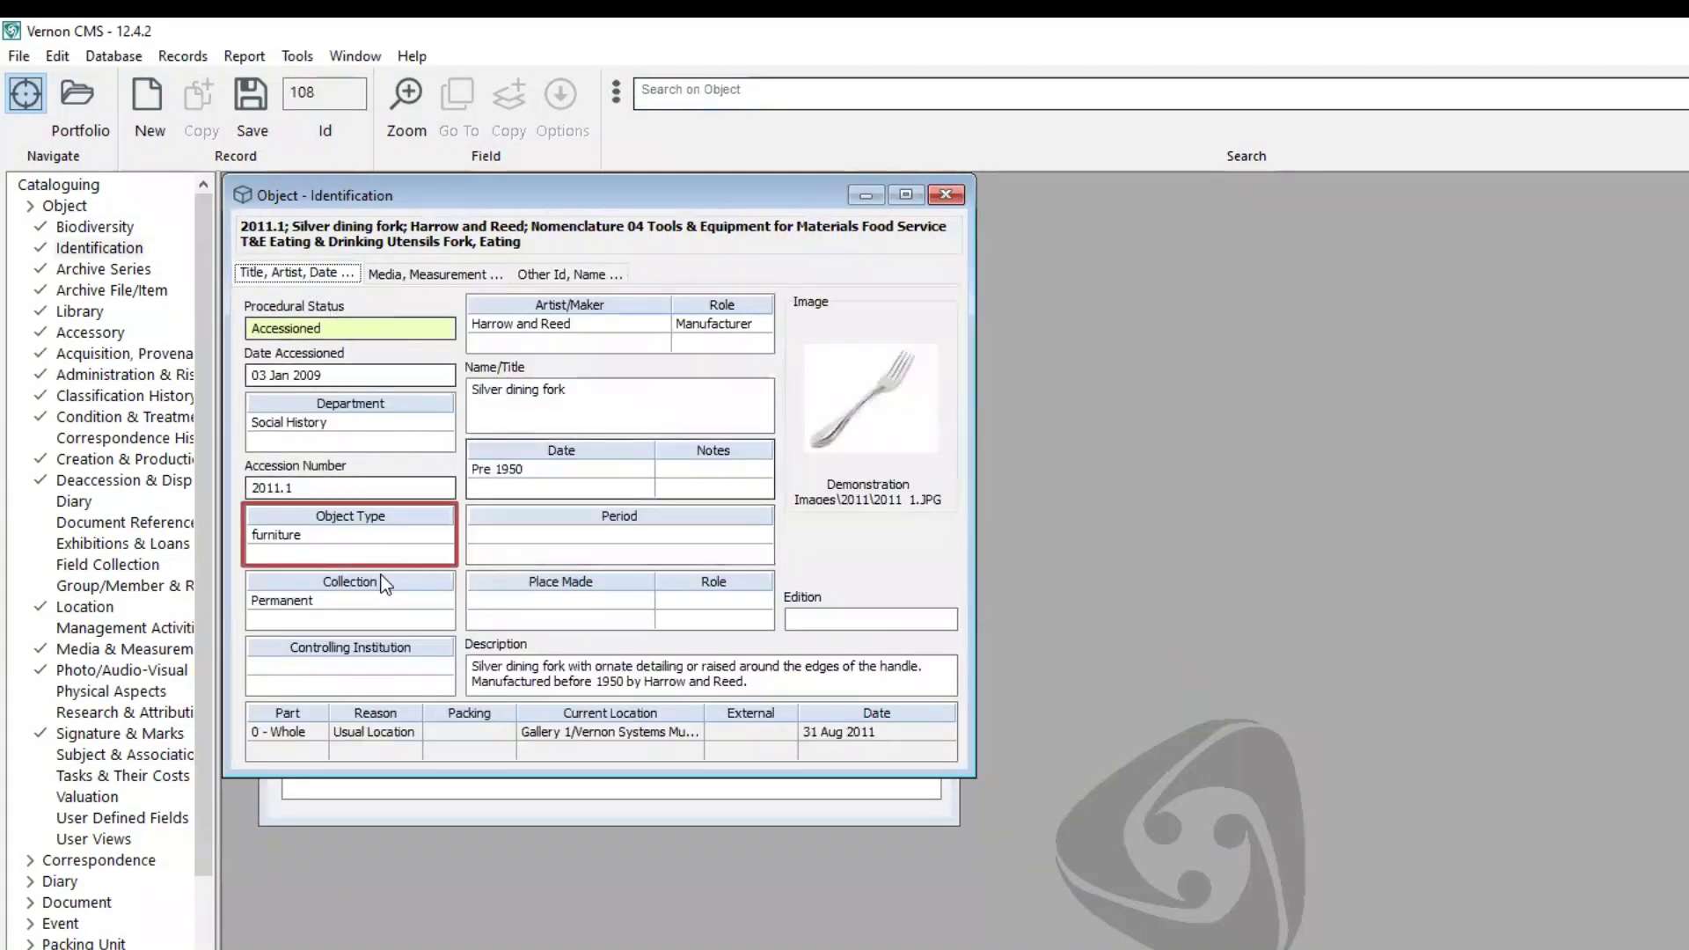
pyautogui.click(341, 547)
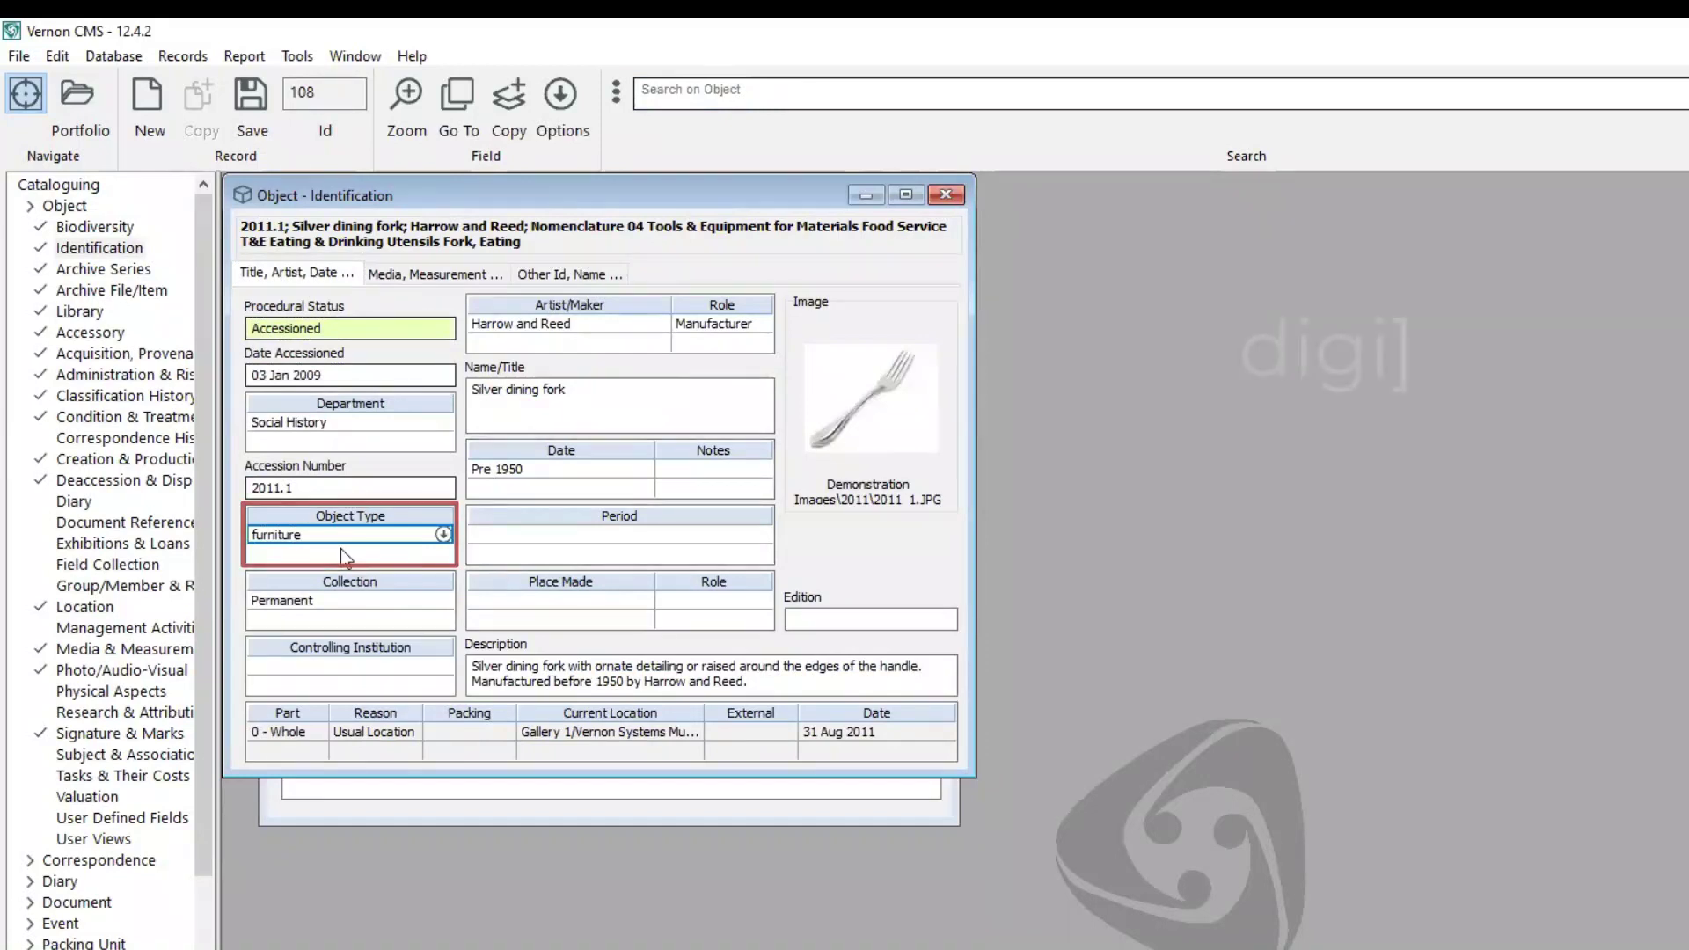
pyautogui.press('BackSpace')
pyautogui.press('BackSpace')
pyautogui.press('BackSpace')
pyautogui.press('BackSpace')
pyautogui.press('BackSpace')
pyautogui.press('BackSpace')
pyautogui.press('BackSpace')
pyautogui.press('BackSpace')
pyautogui.press('BackSpace')
pyautogui.write('digi')
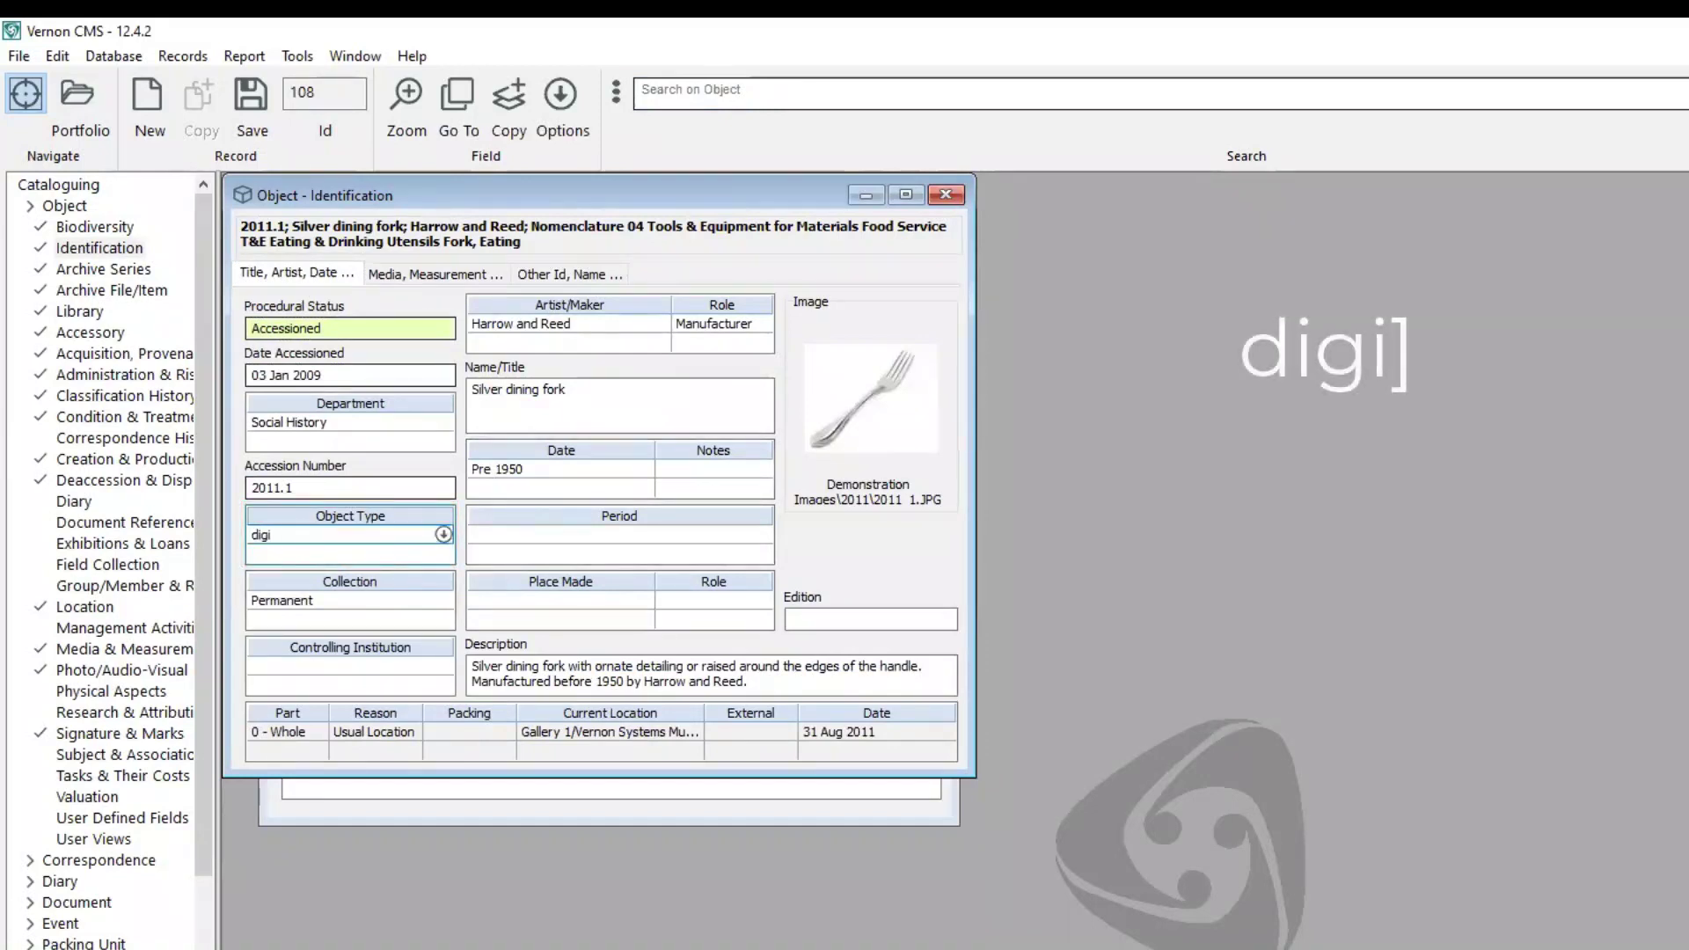
pyautogui.write(']')
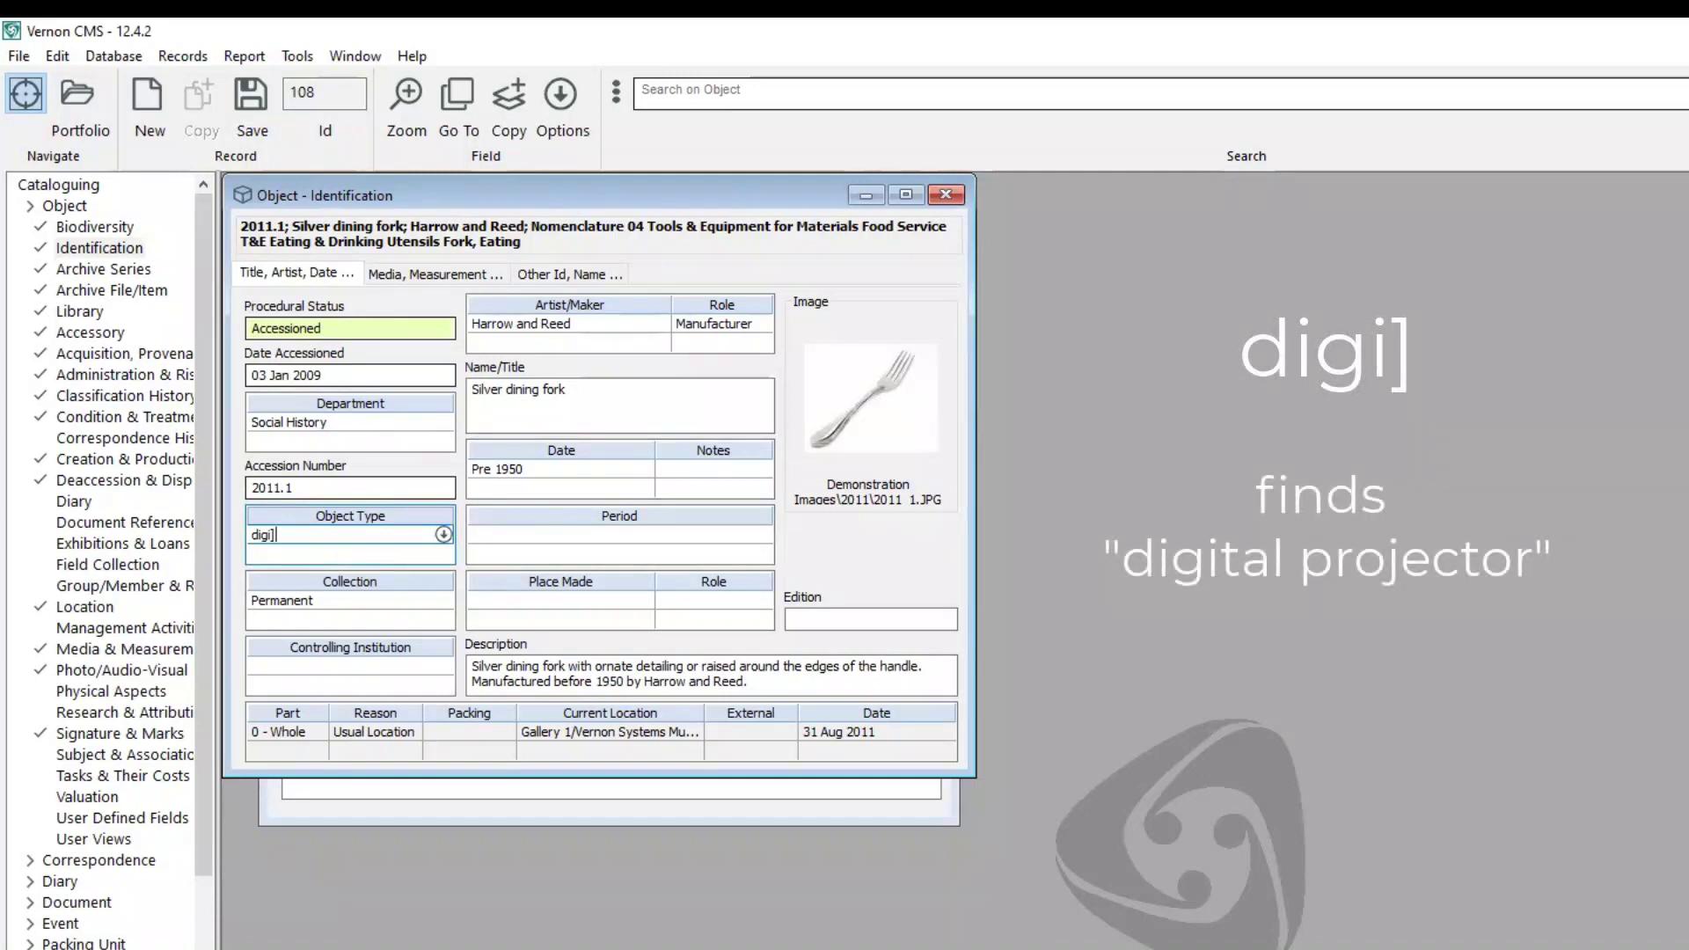
pyautogui.press('Return')
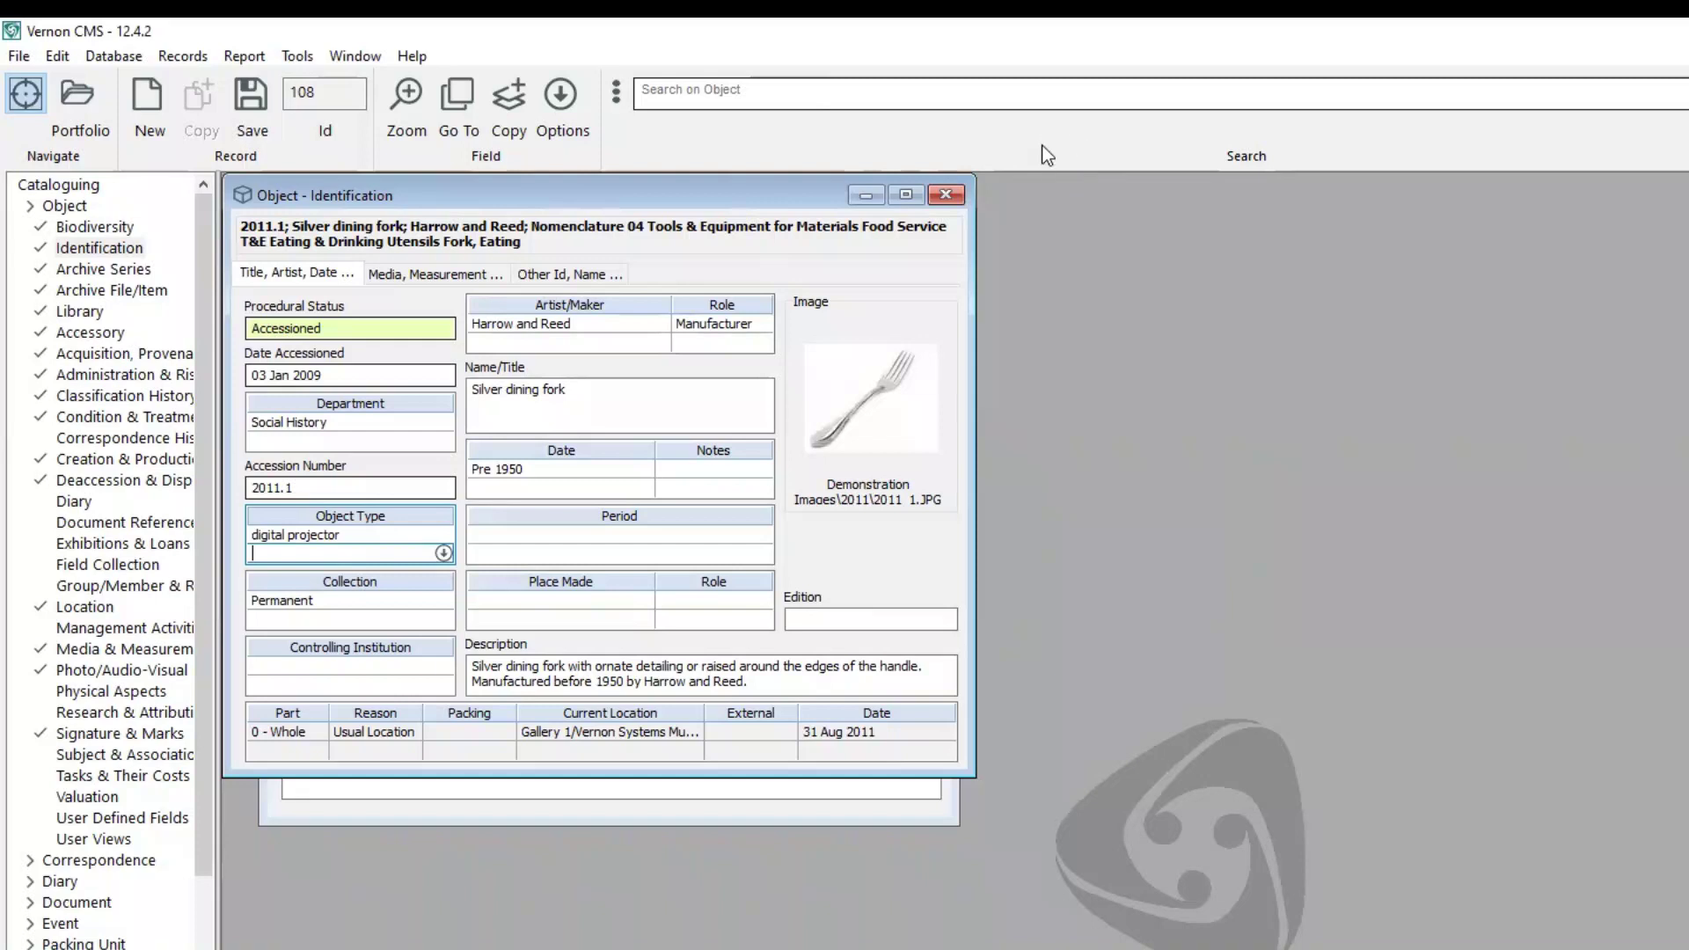
# - Clear the silver dining fork's Object Type, go to its related Object Type file and list all terms with a lone ] search
pyautogui.click(415, 546)
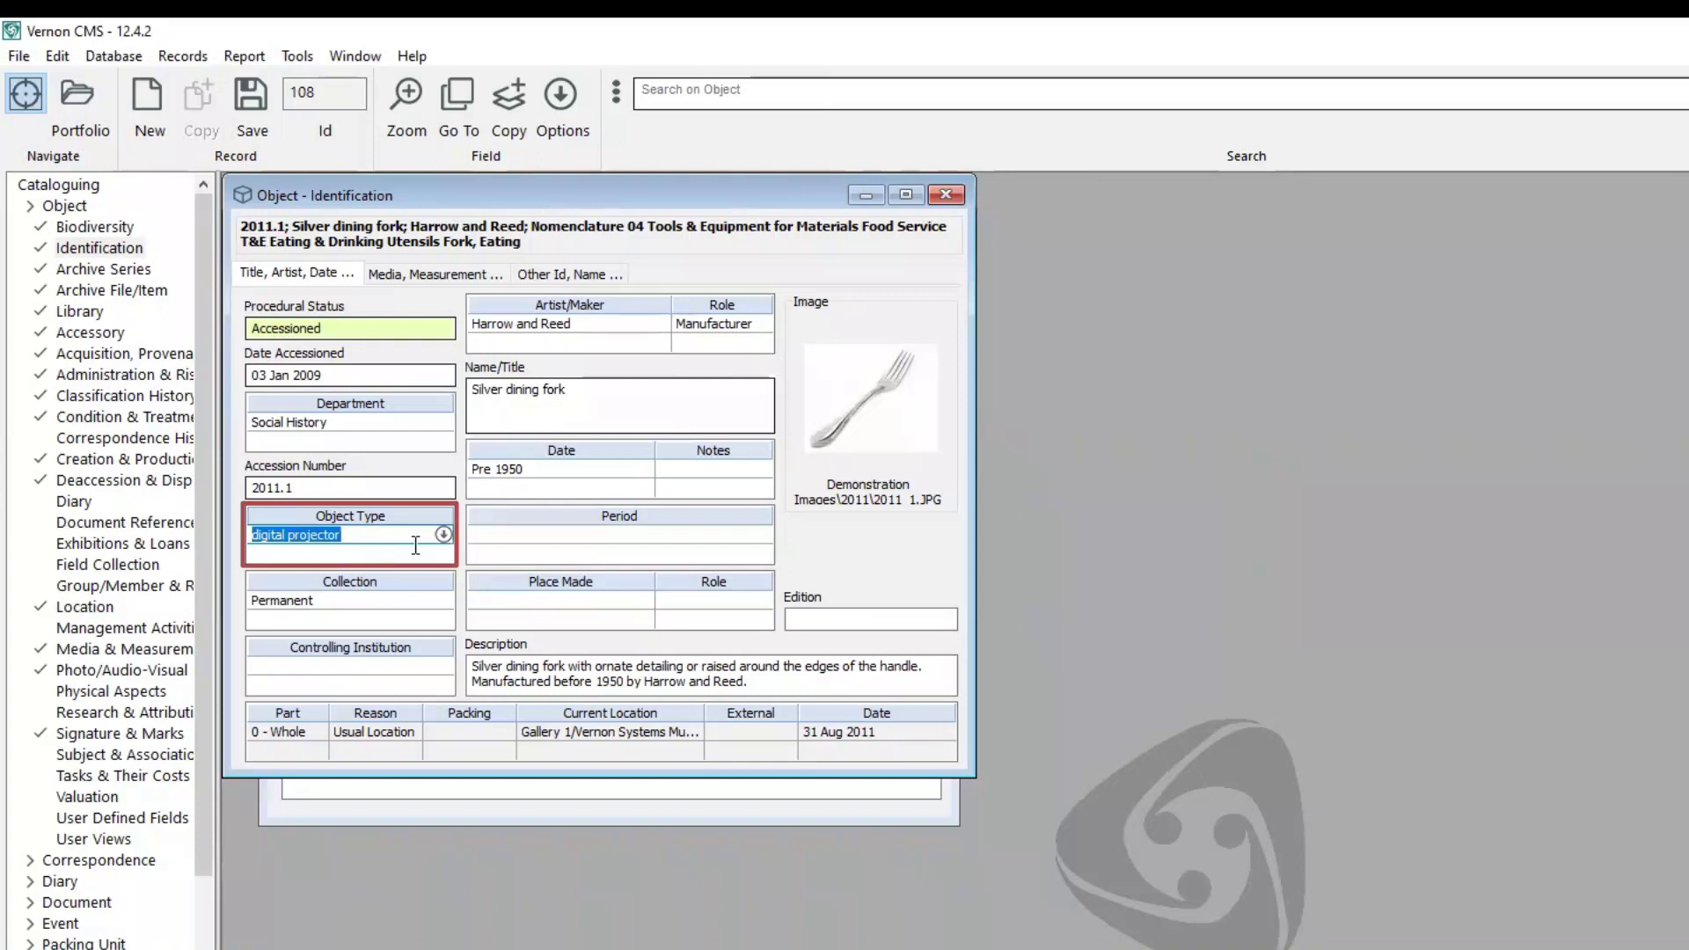
pyautogui.press('Delete')
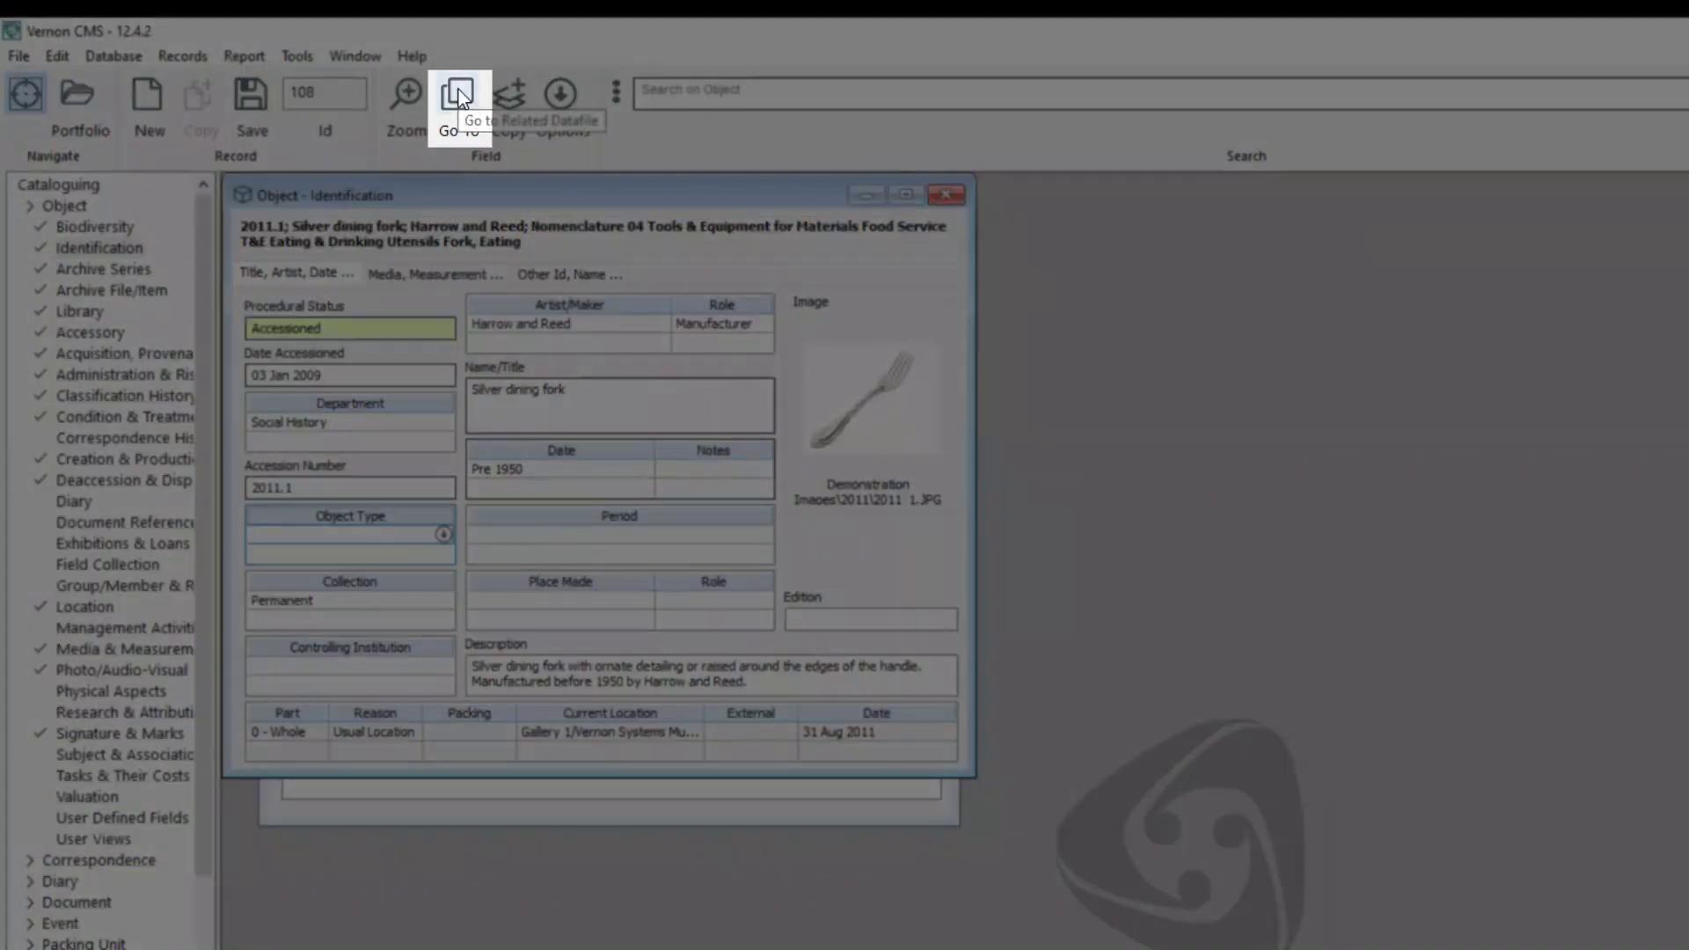
pyautogui.click(457, 95)
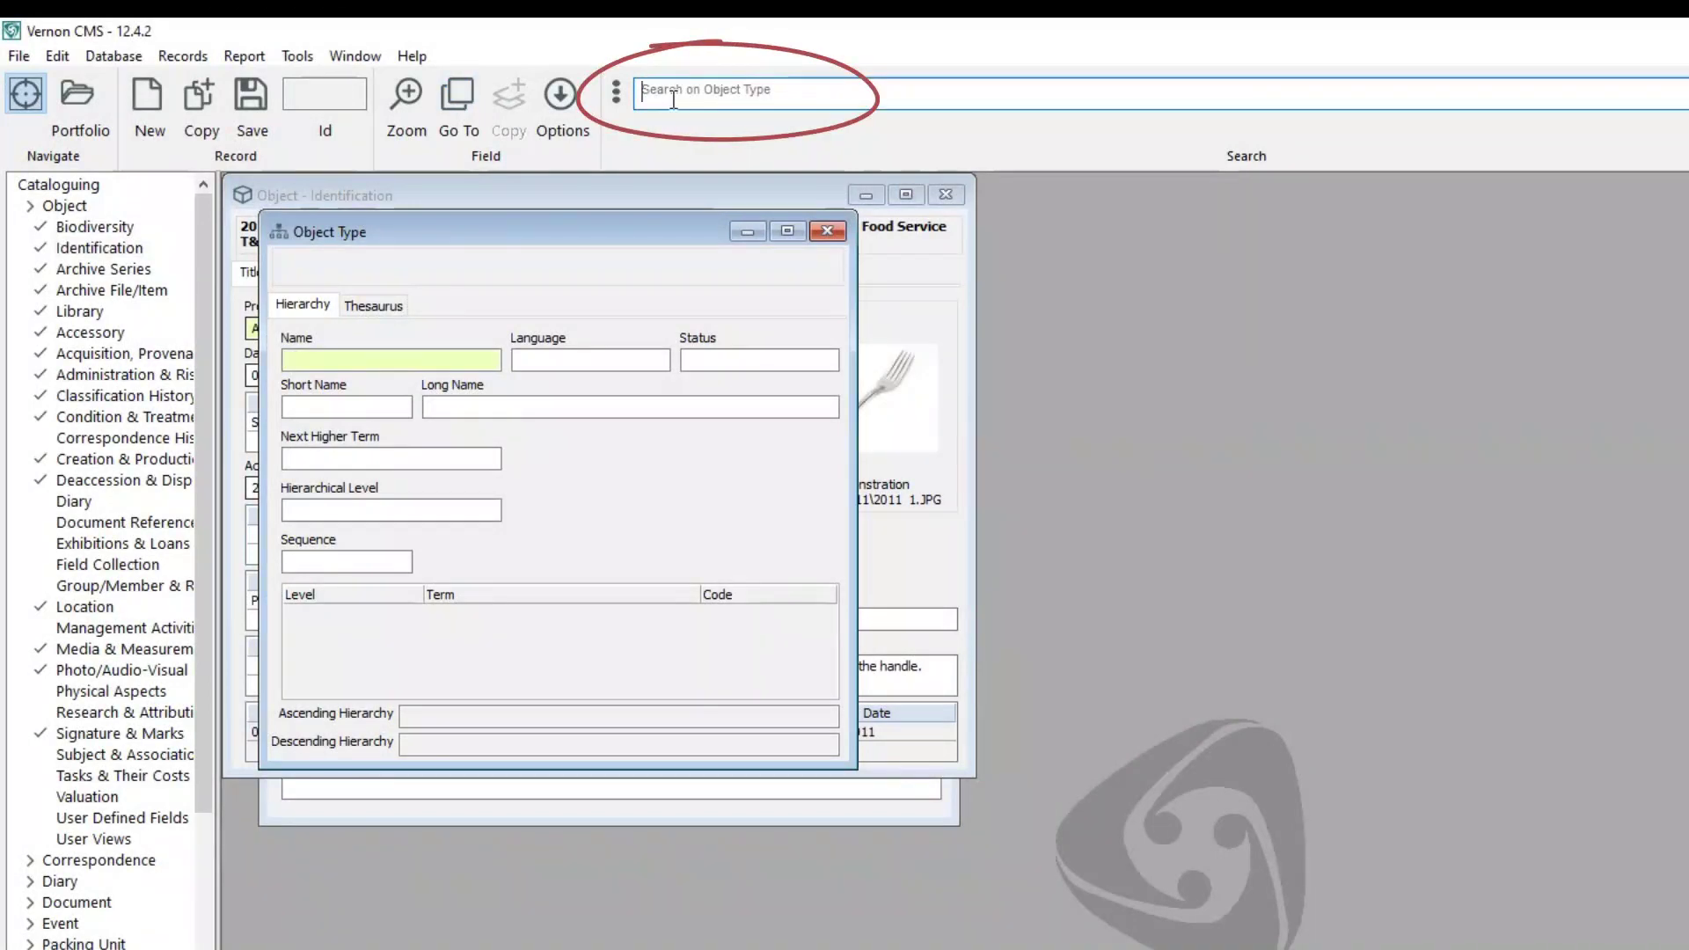
pyautogui.click(645, 92)
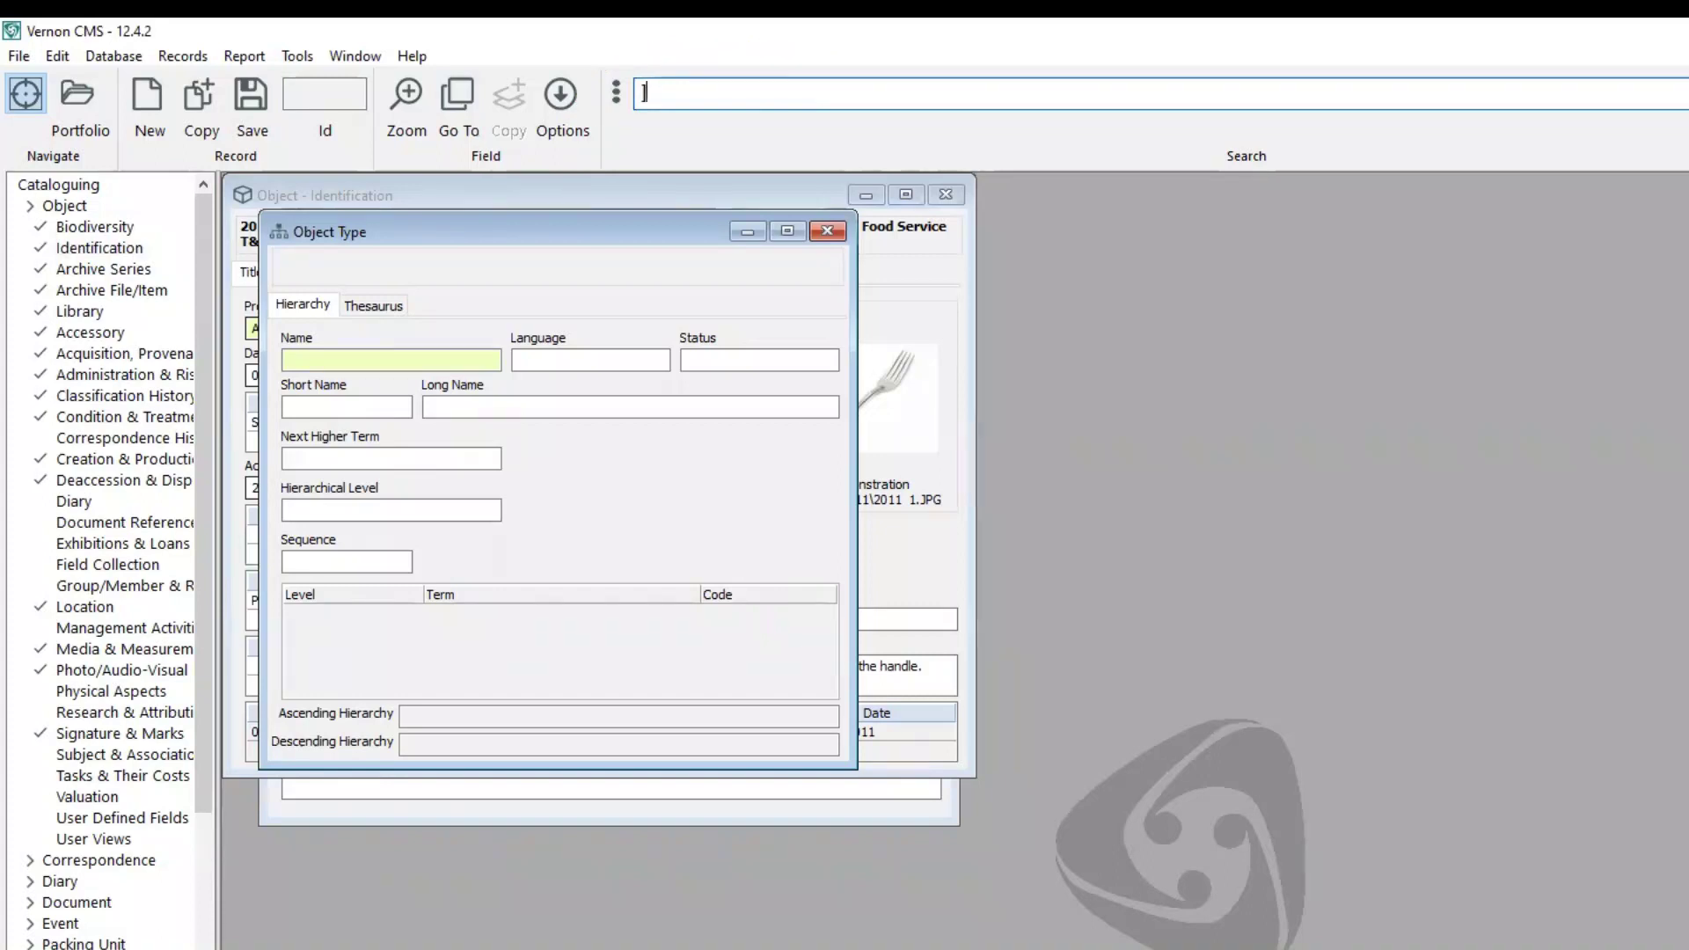
pyautogui.press('F2')
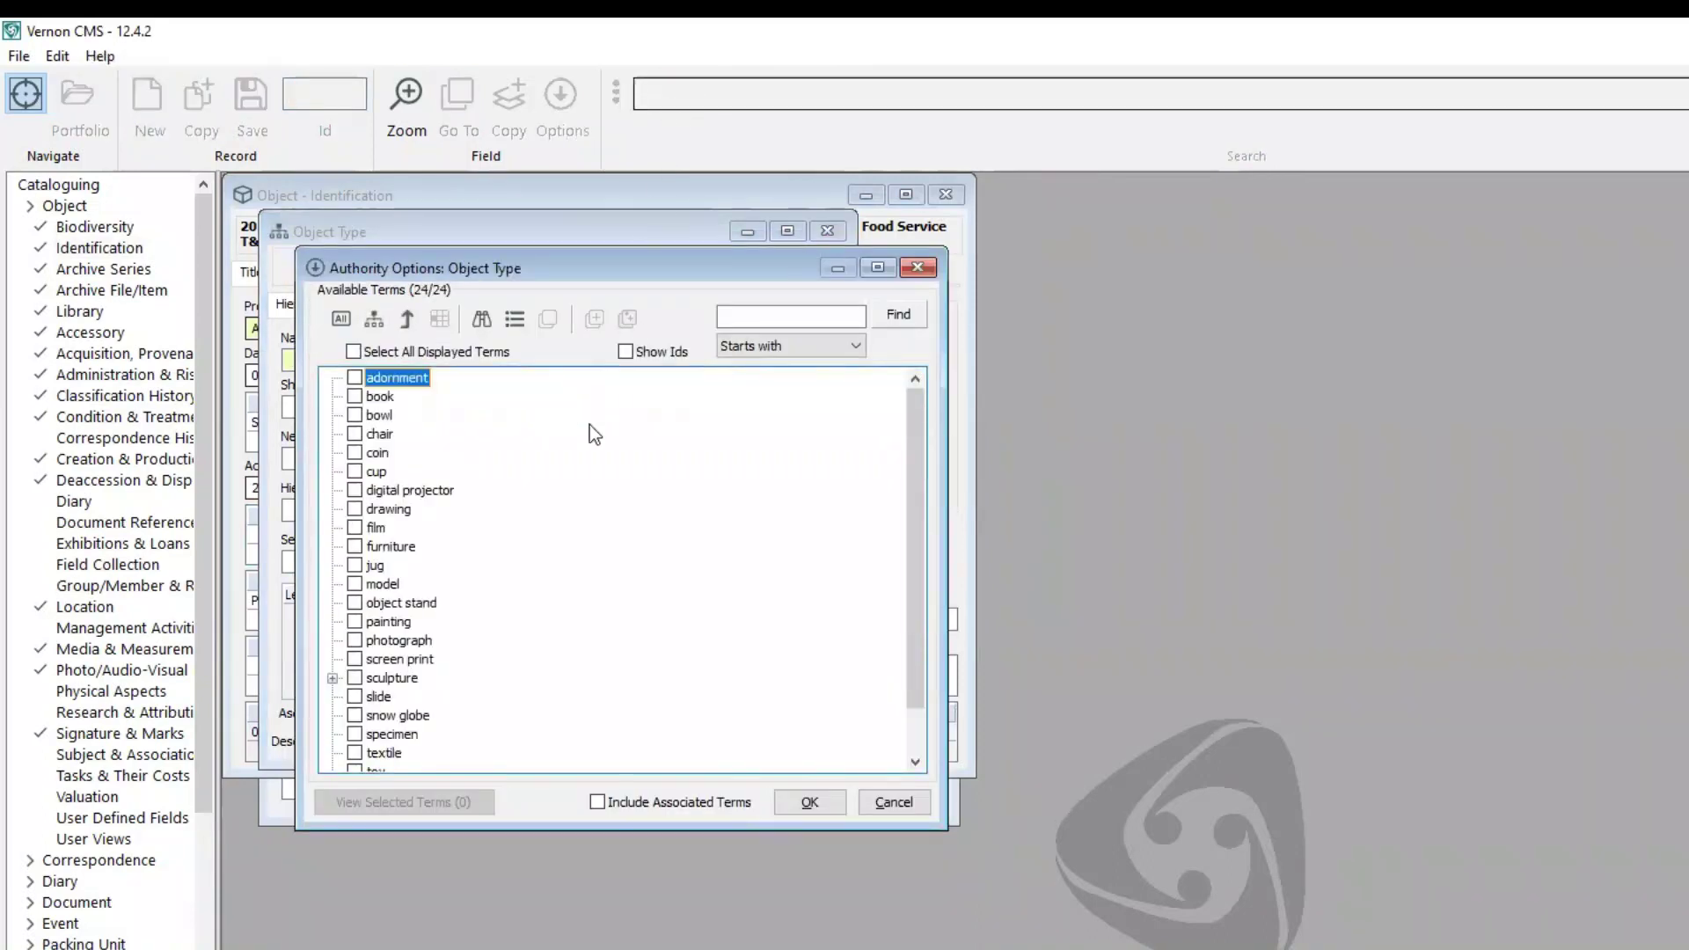
# - Open the drawing term, rename it ink drawing, and save and close it to return to the fork's Object Type
pyautogui.click(355, 509)
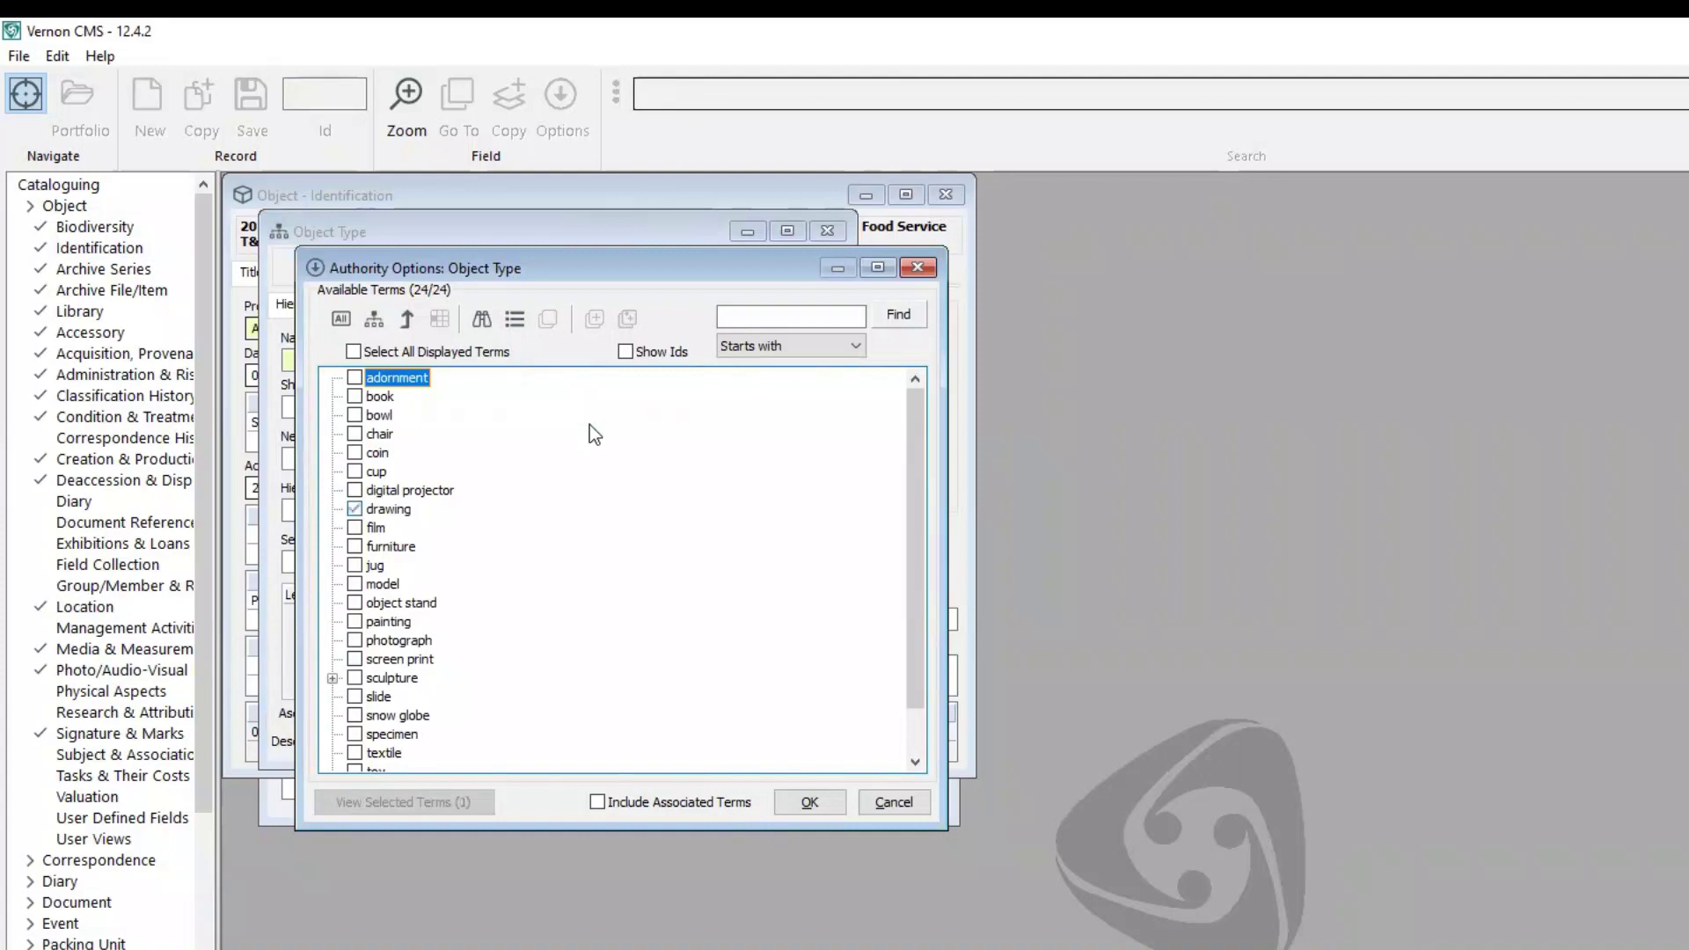
pyautogui.click(794, 803)
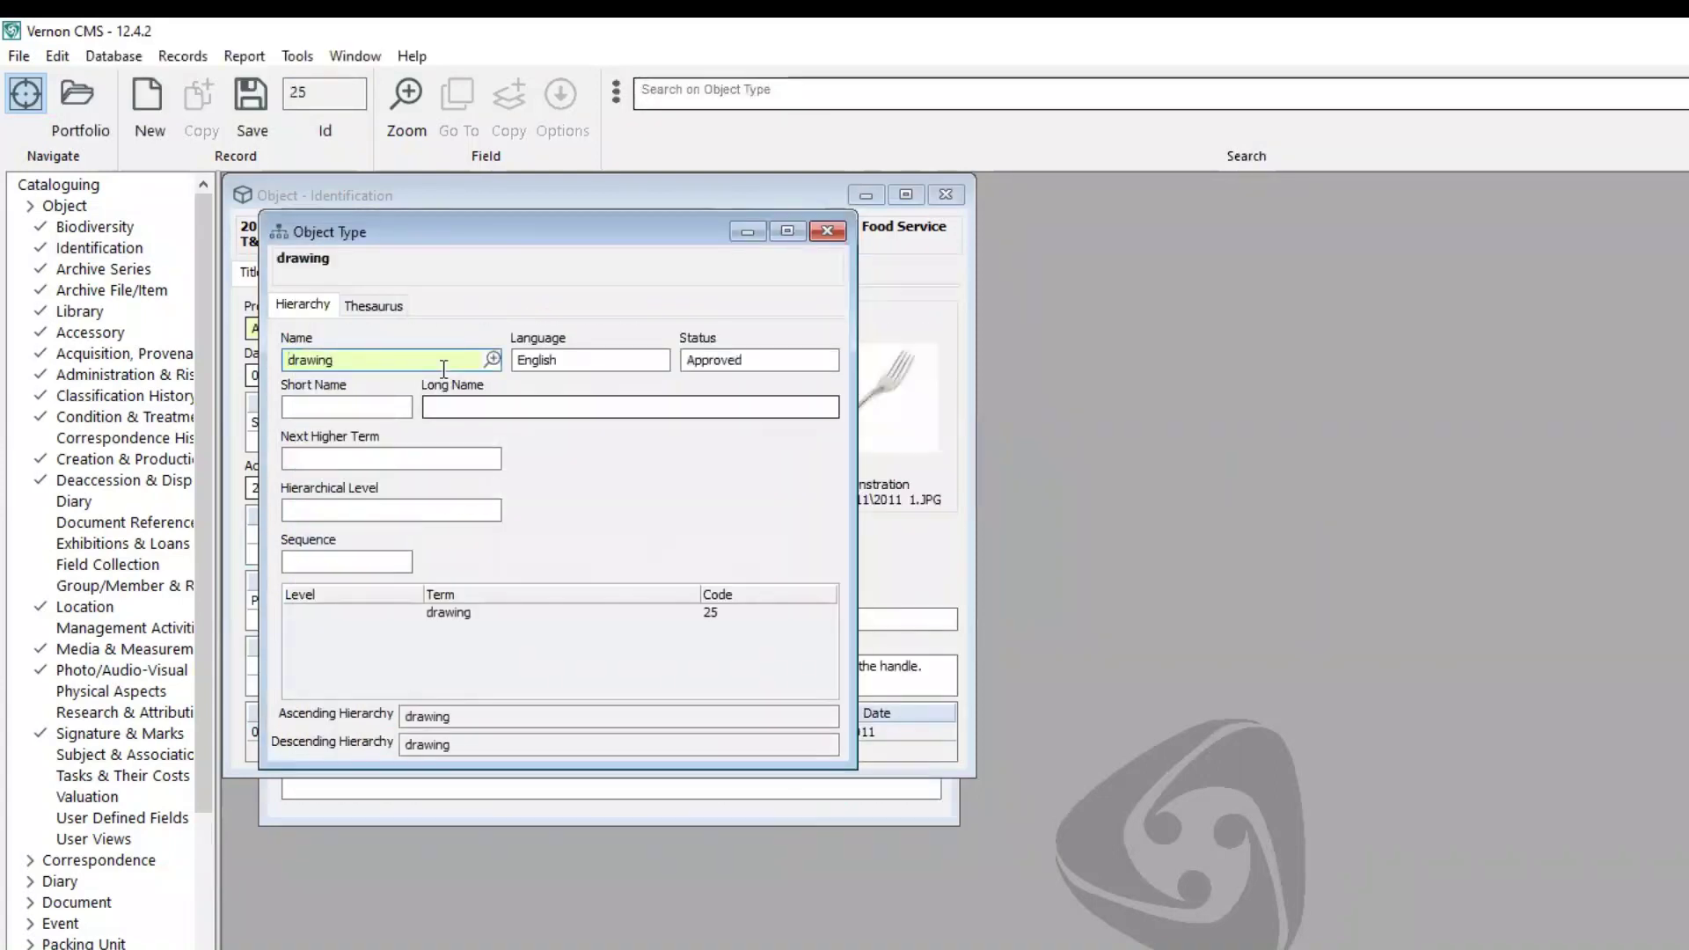
pyautogui.click(289, 359)
pyautogui.write('ink')
pyautogui.click(264, 107)
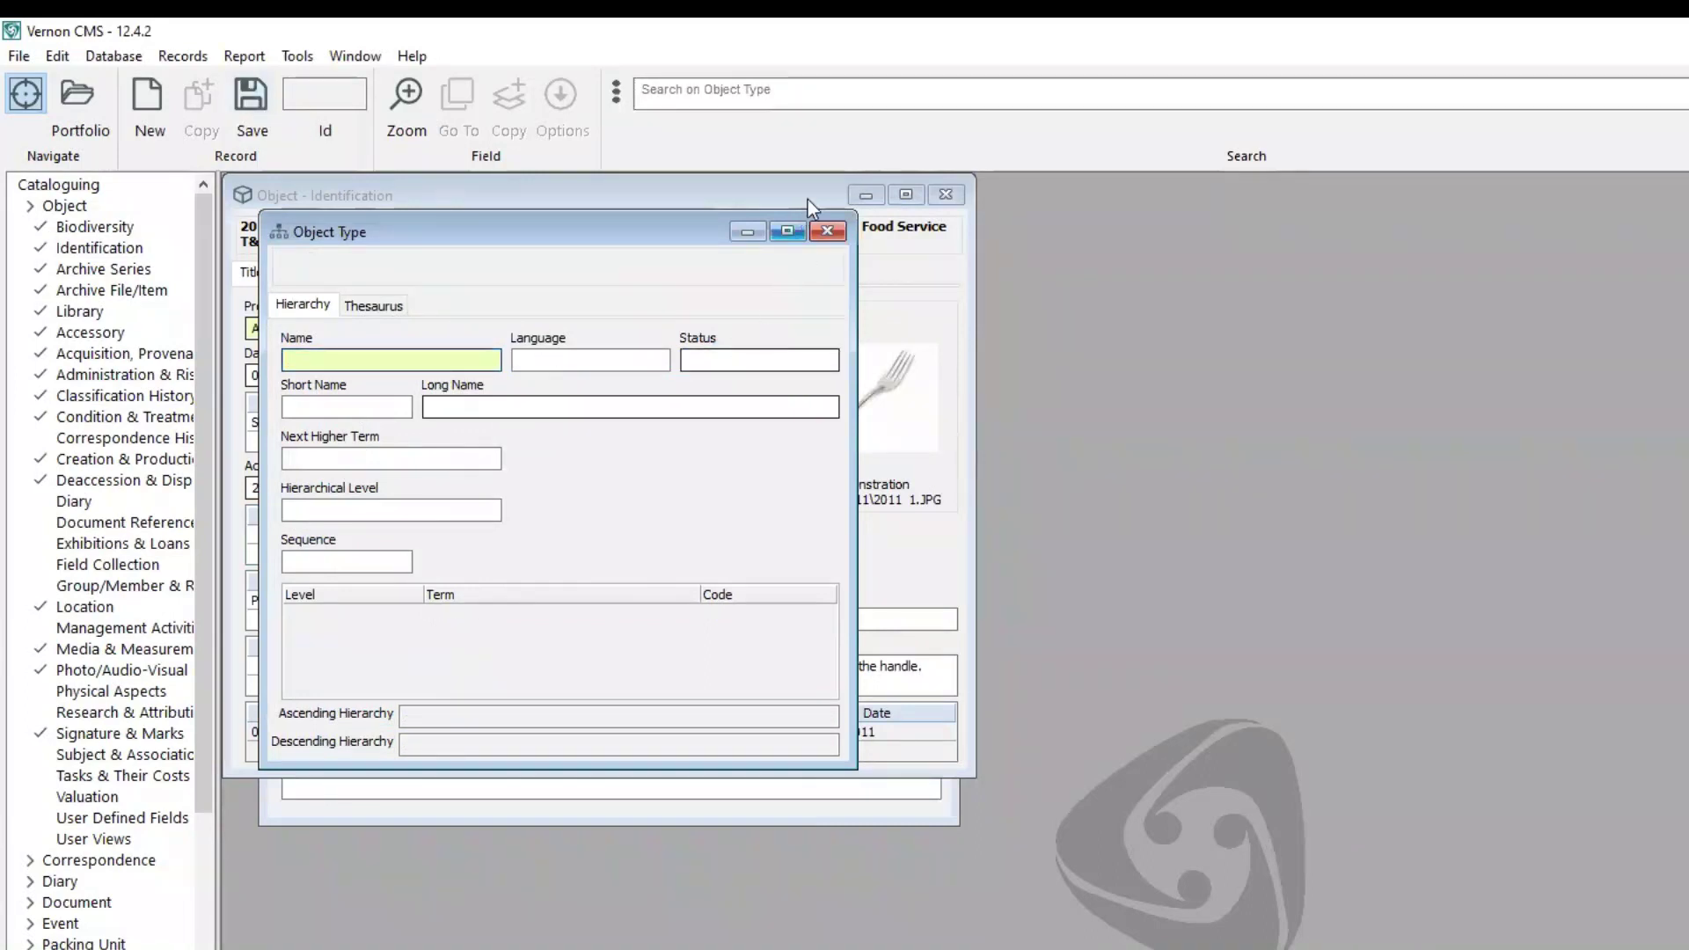
pyautogui.click(827, 230)
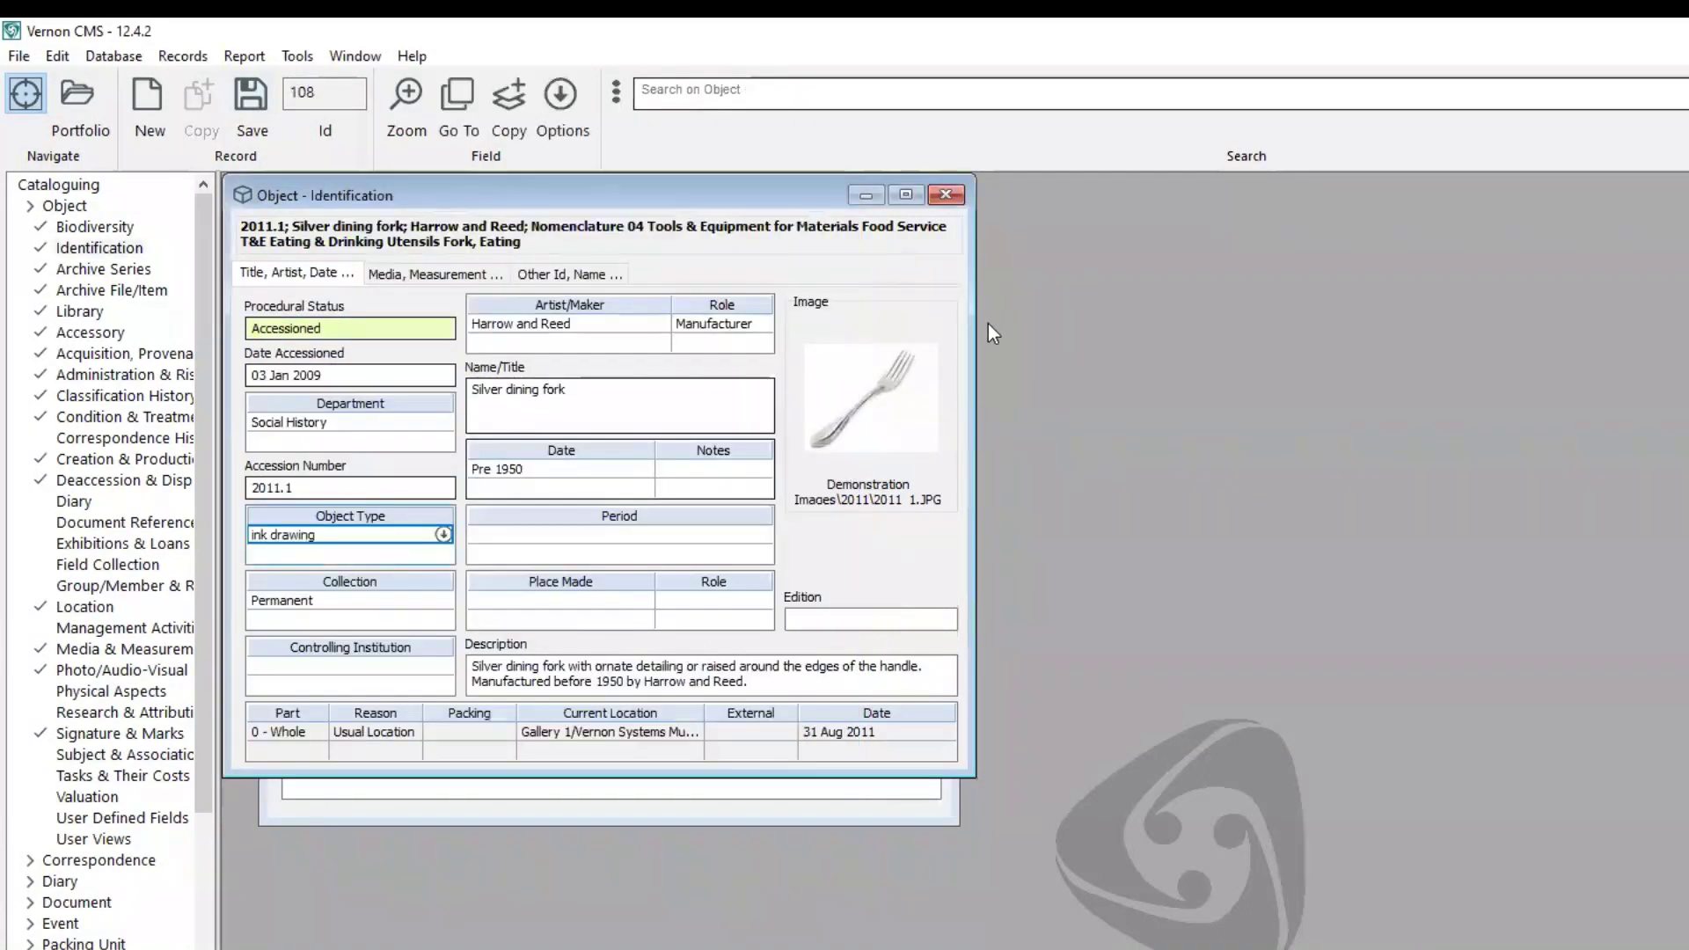
# - Replace the fork's Artist/Maker with the fourth match from a name-ending search that uses the [ truncation symbol
pyautogui.press('[')
pyautogui.click(617, 327)
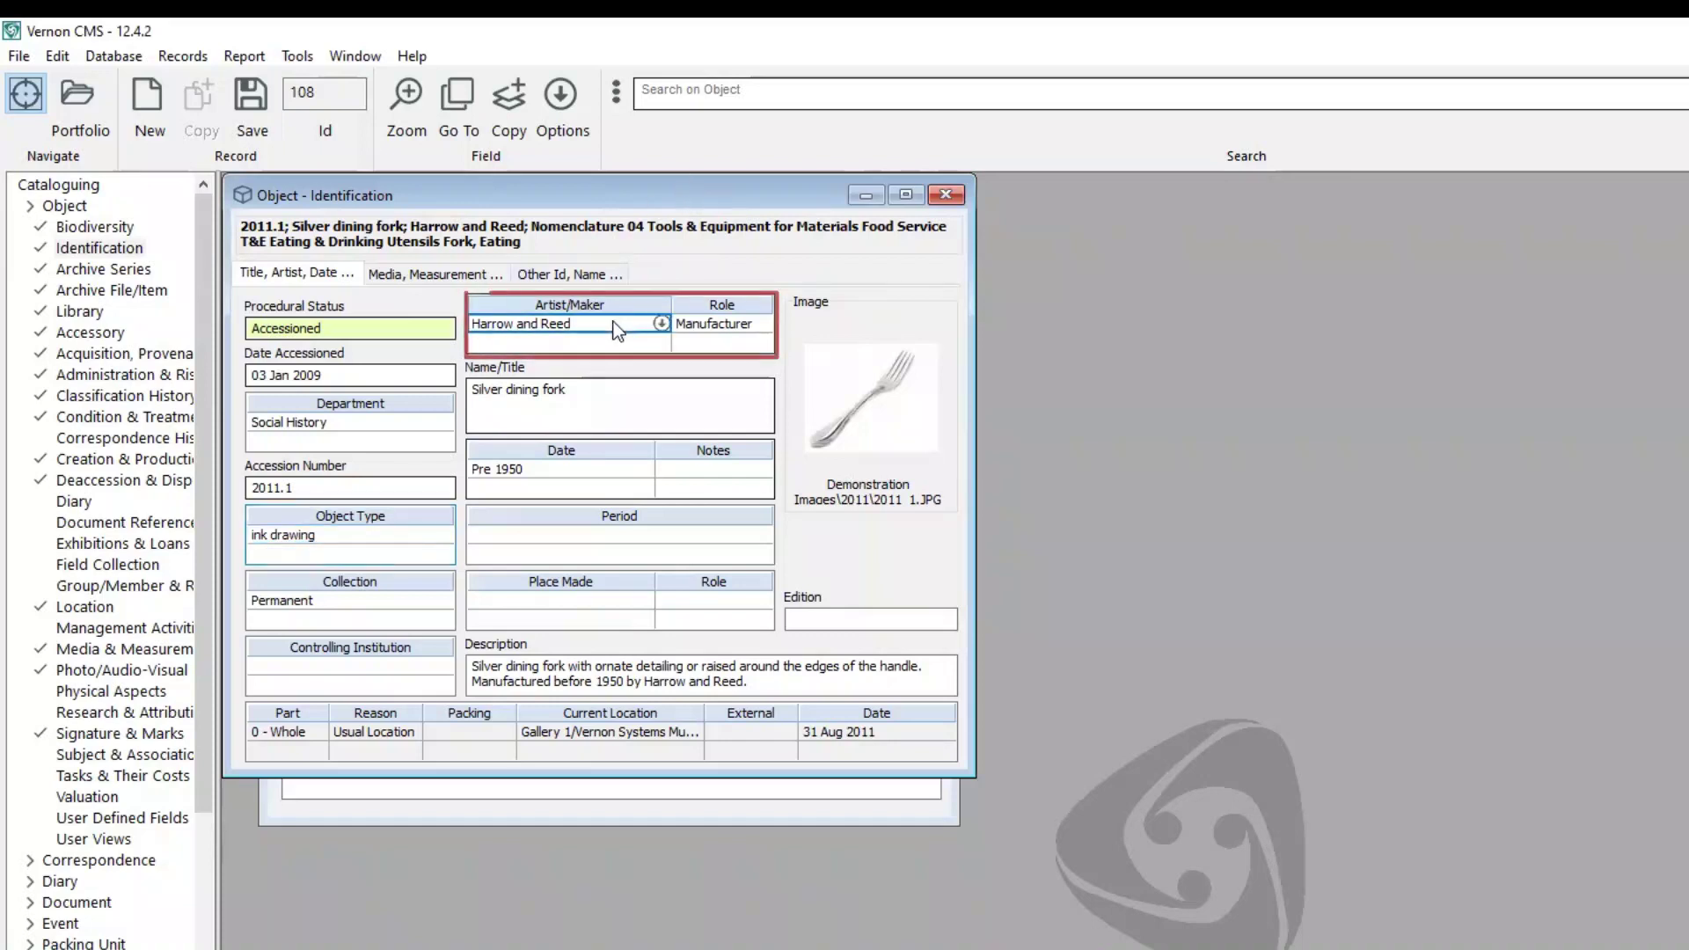
pyautogui.hotkey('ctrl', 'Delete')
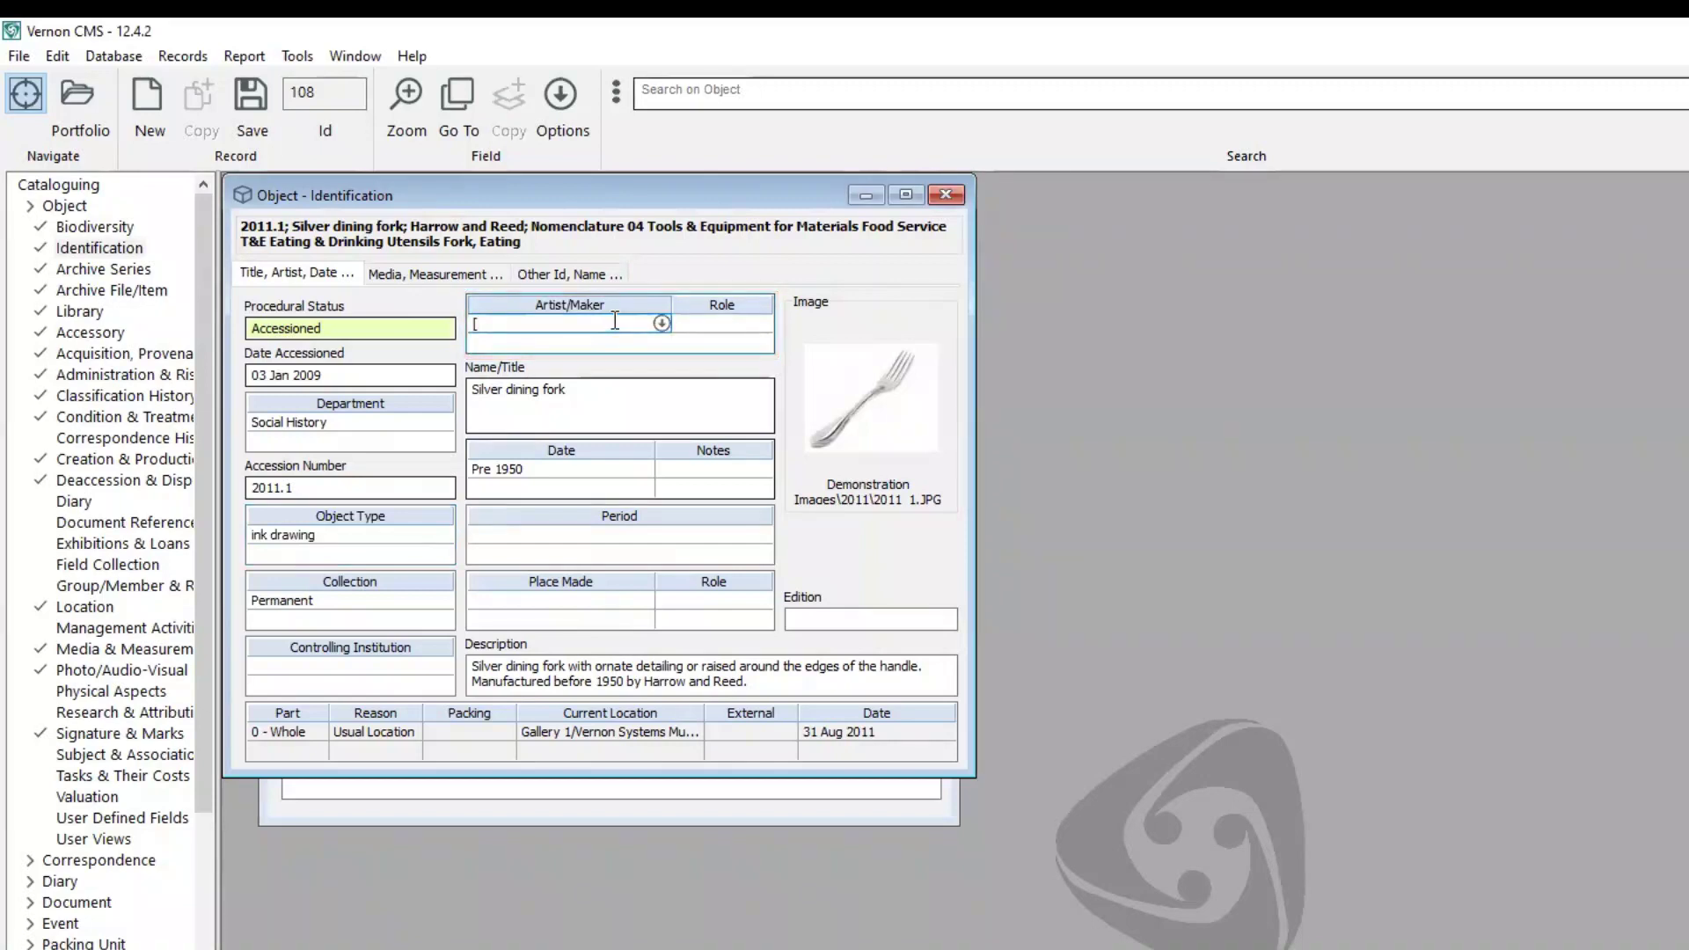
pyautogui.write('[donald')
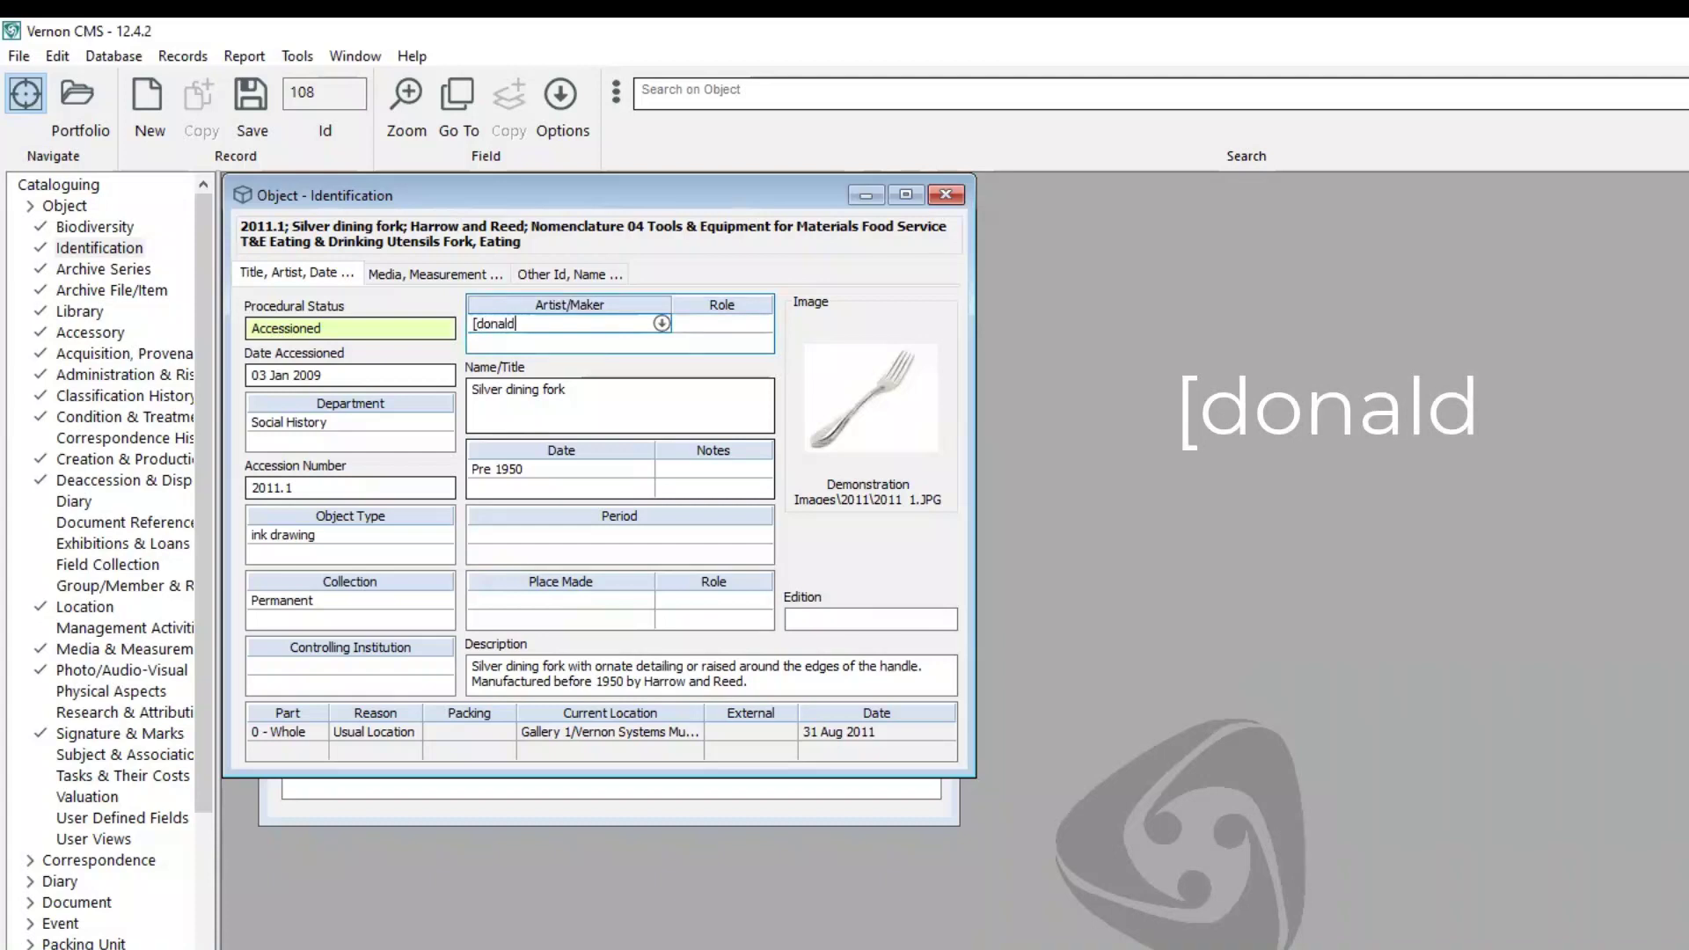
pyautogui.press('Tab')
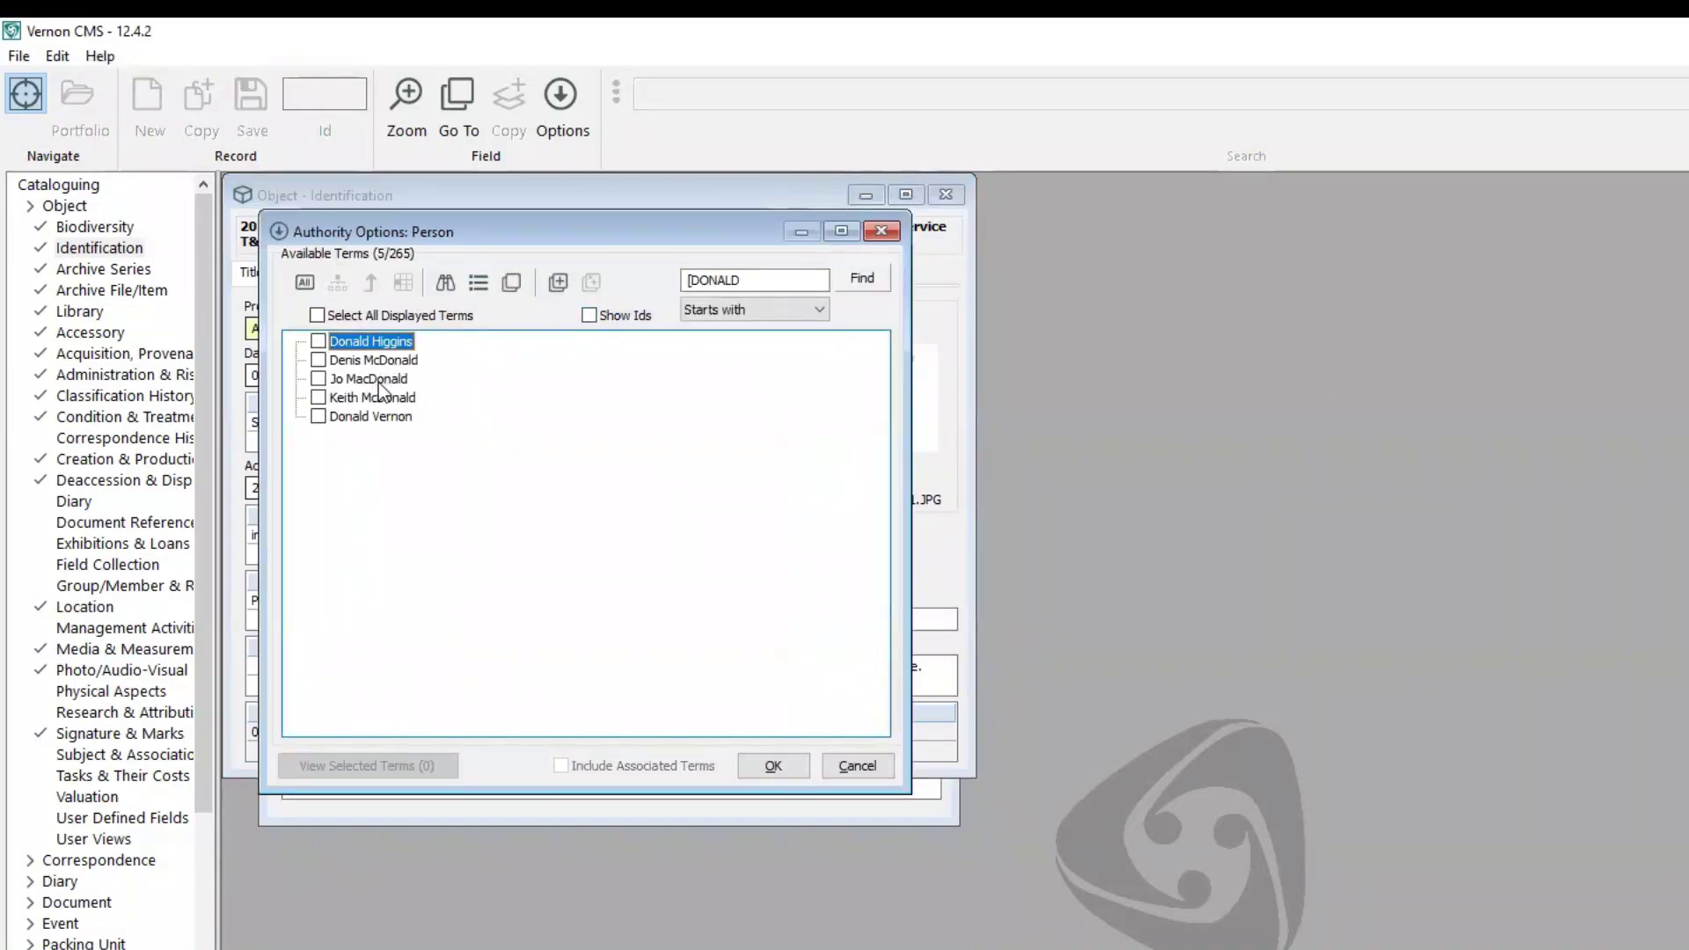
pyautogui.click(318, 397)
pyautogui.click(773, 765)
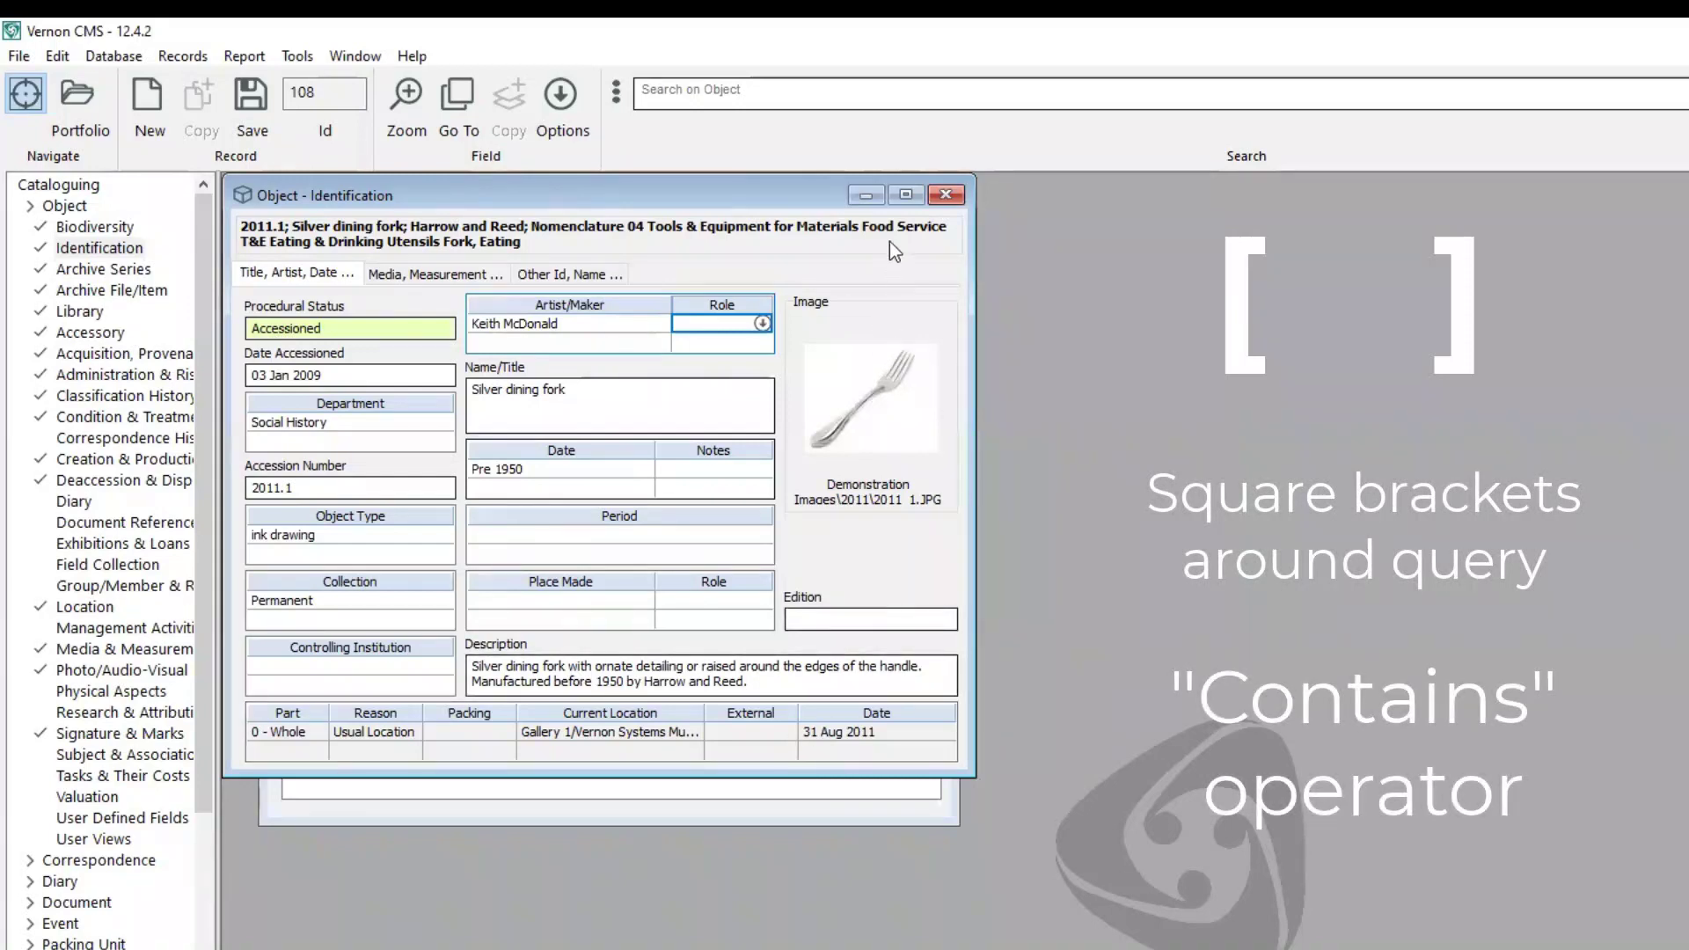
# - Search the object records for the contained term [tree] and dismiss the list of matches
pyautogui.click(720, 95)
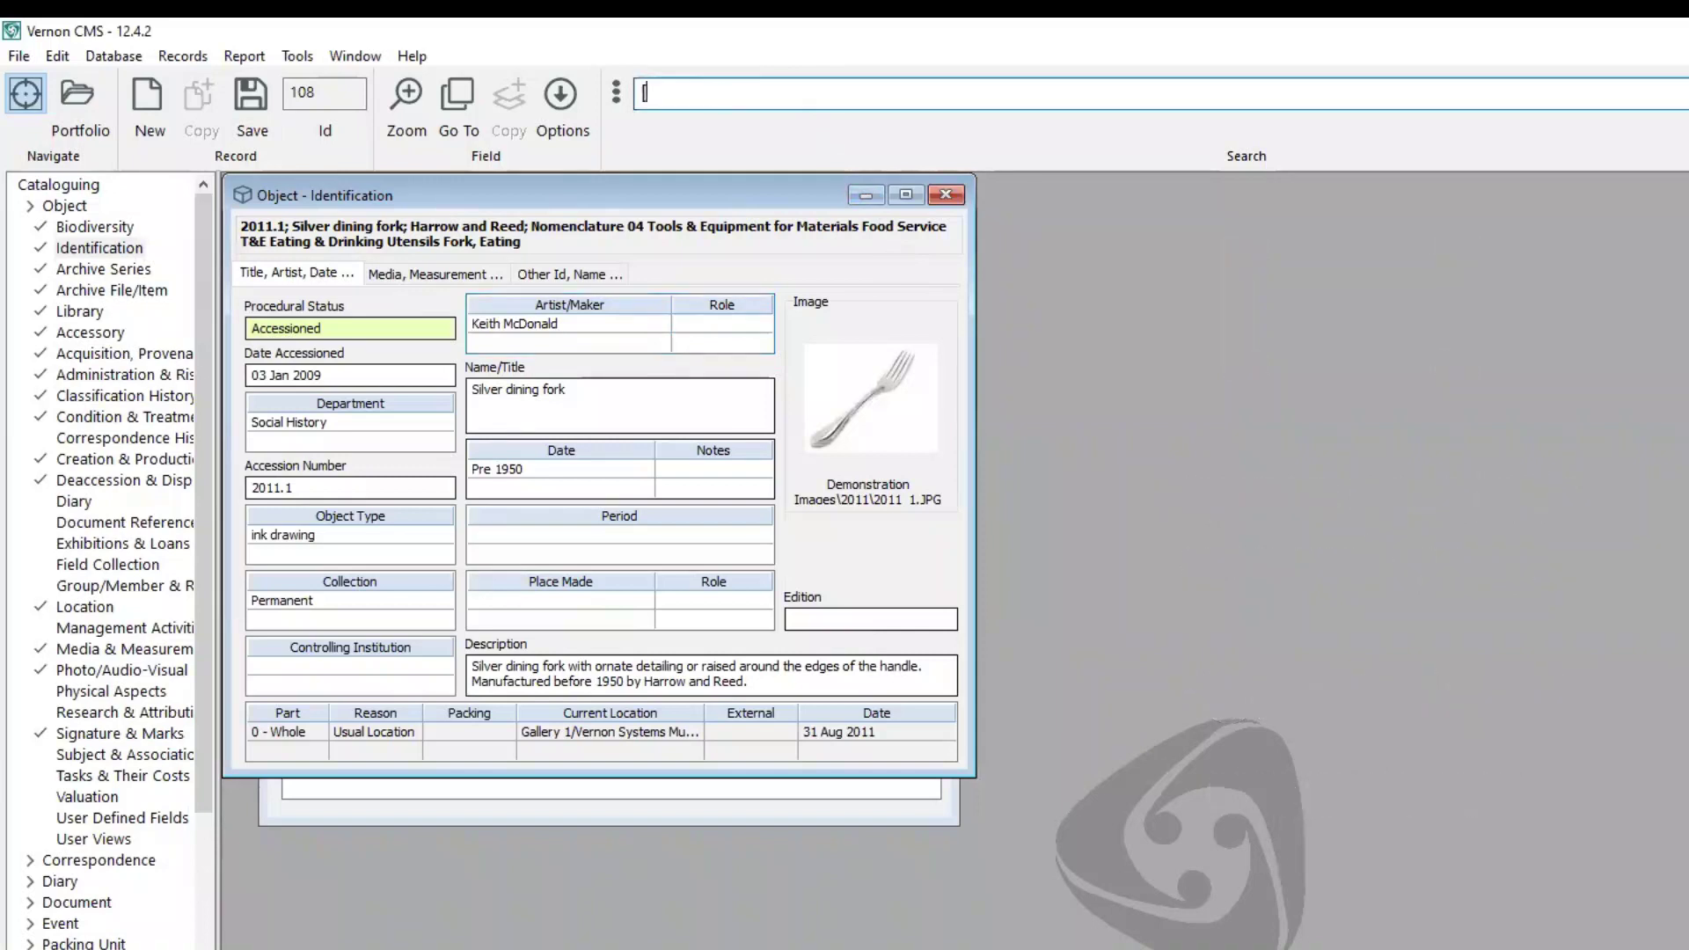
pyautogui.write('[tr')
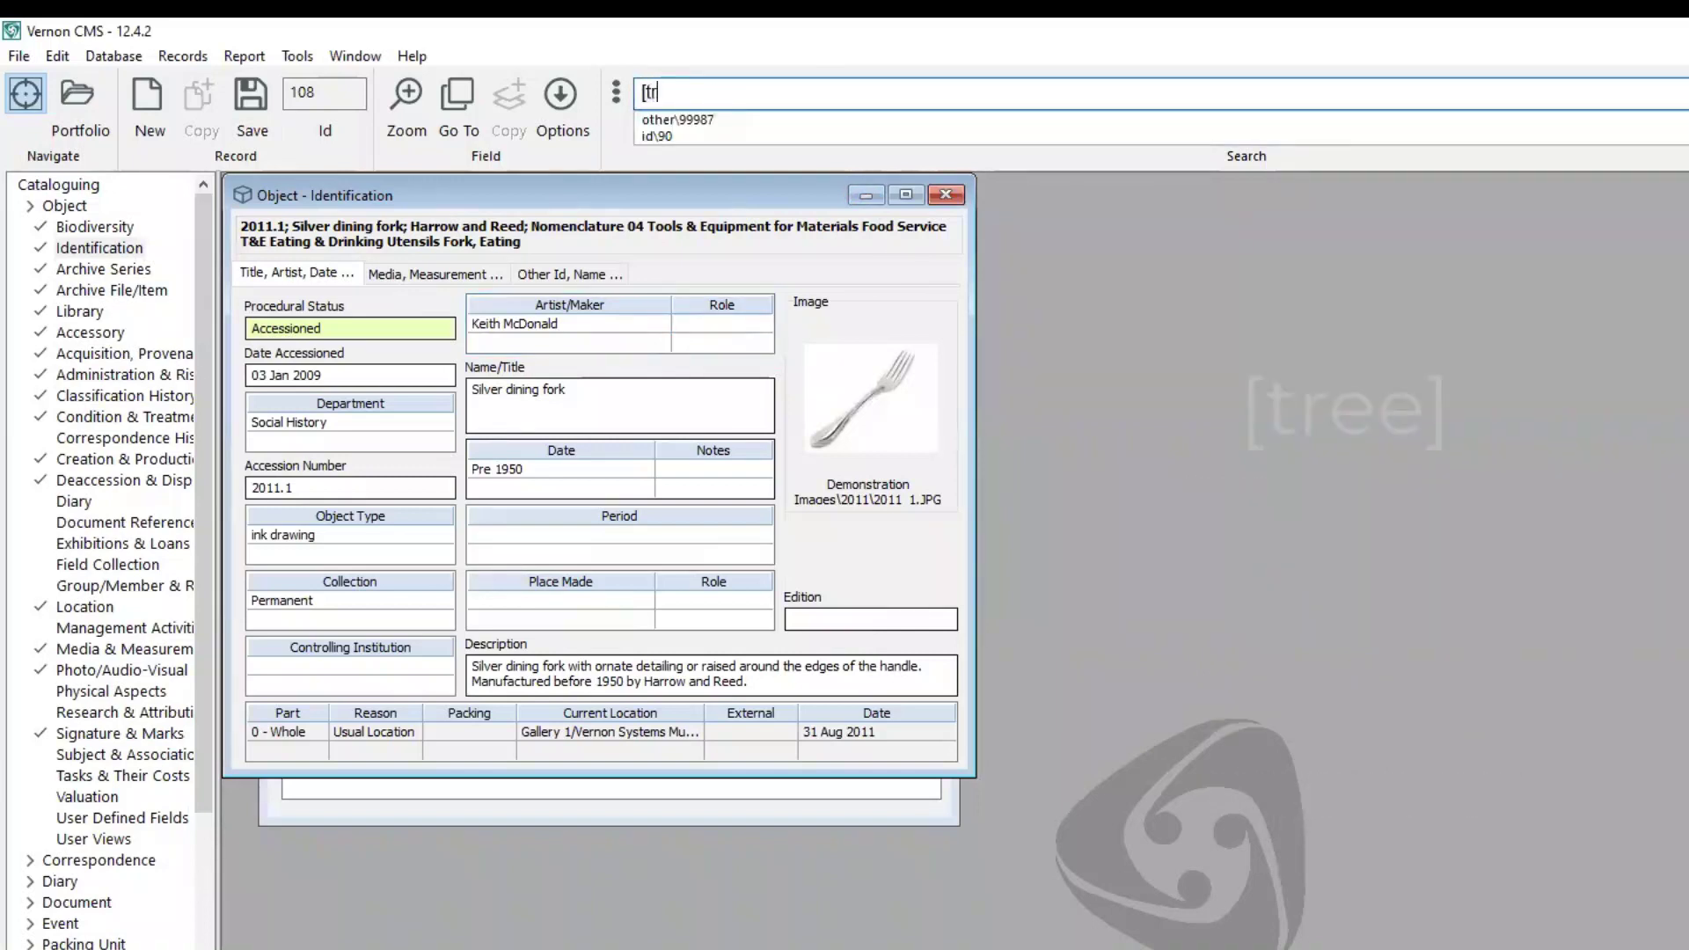
pyautogui.write('ee')
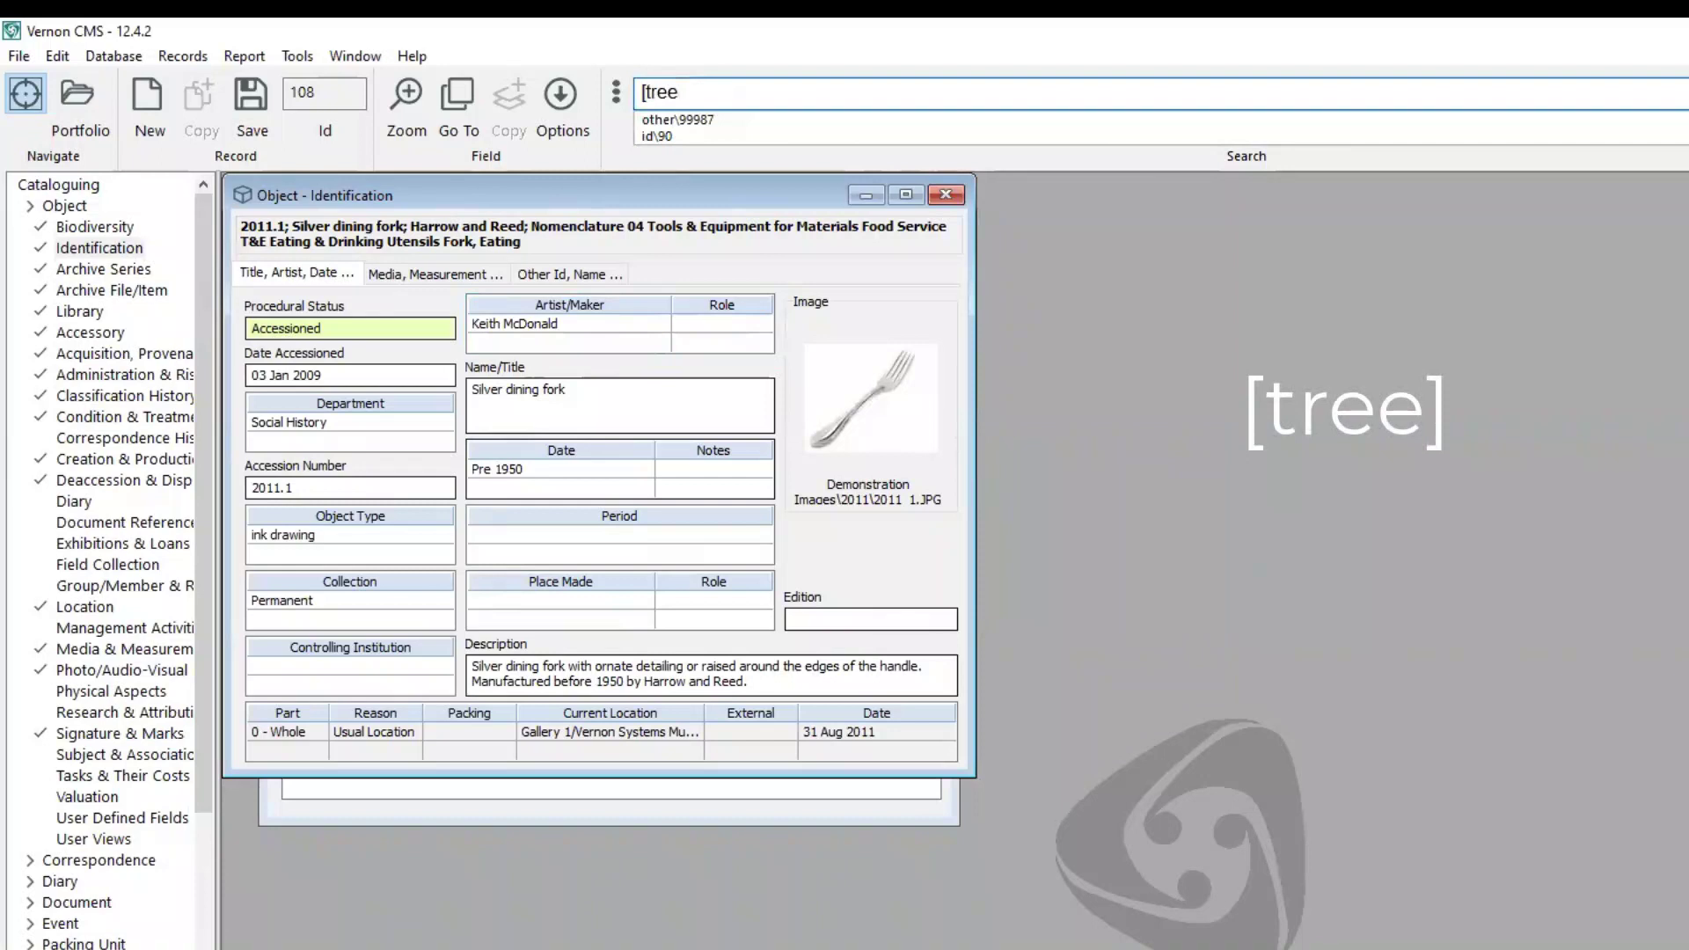
pyautogui.write(']')
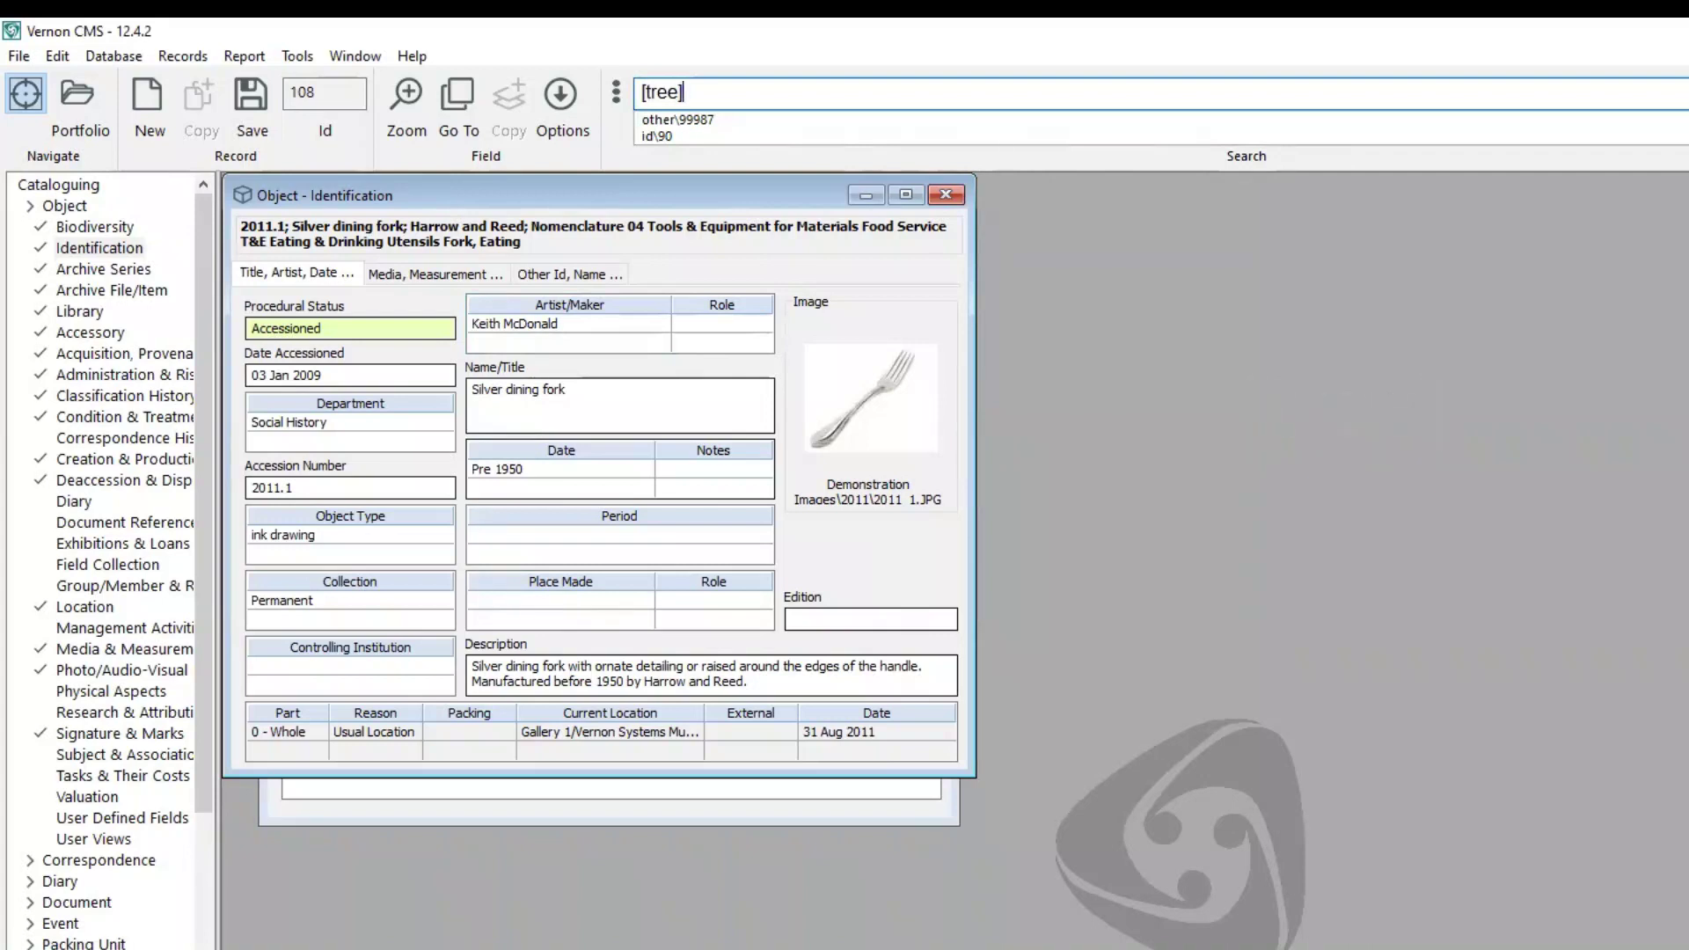
pyautogui.press('Return')
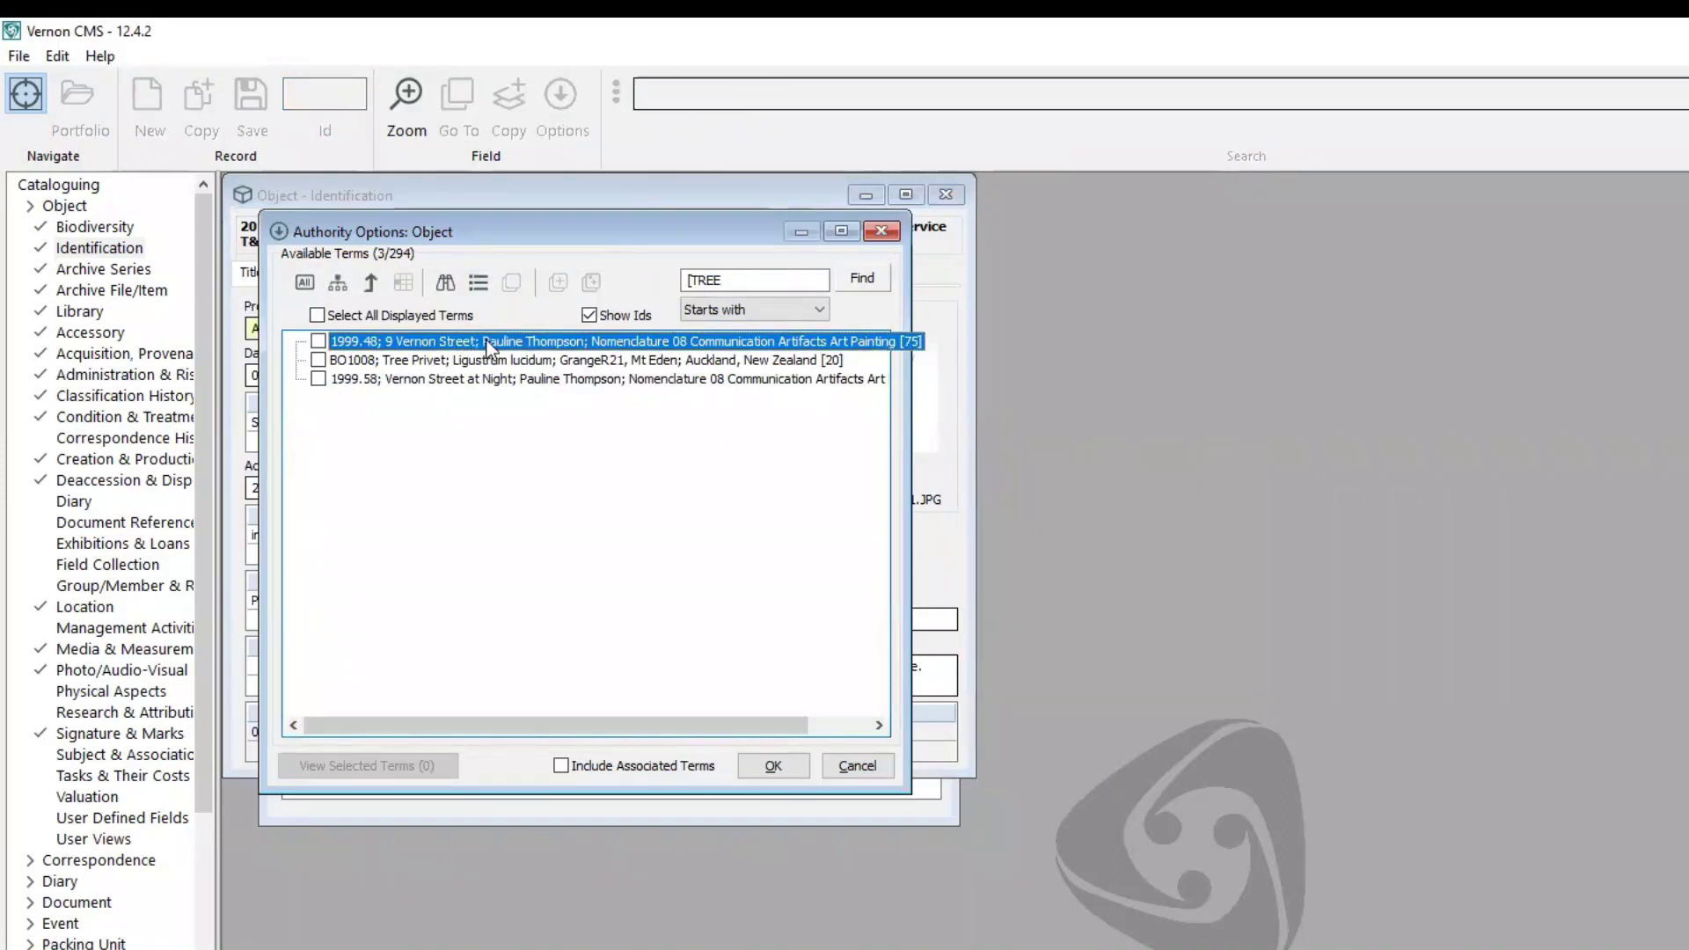
pyautogui.click(873, 766)
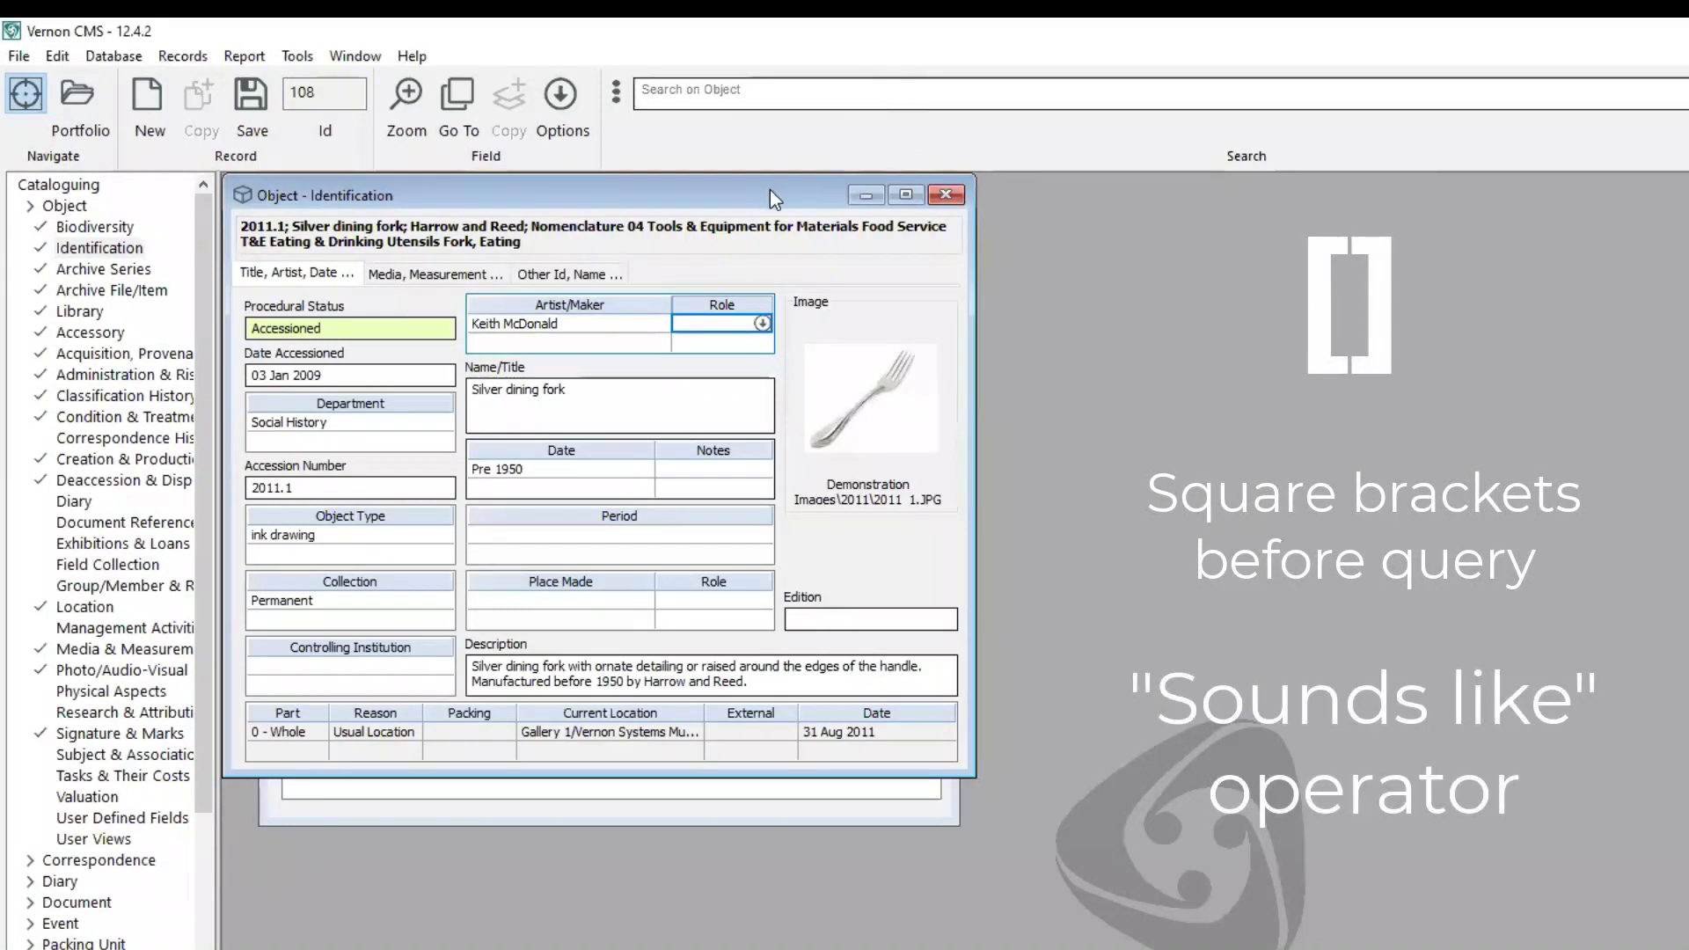
# - Switch to the Person Identification form, run the sounds-like search []baton and dismiss the list of matches
pyautogui.moveTo(768, 188); pyautogui.dragTo(783, 203)
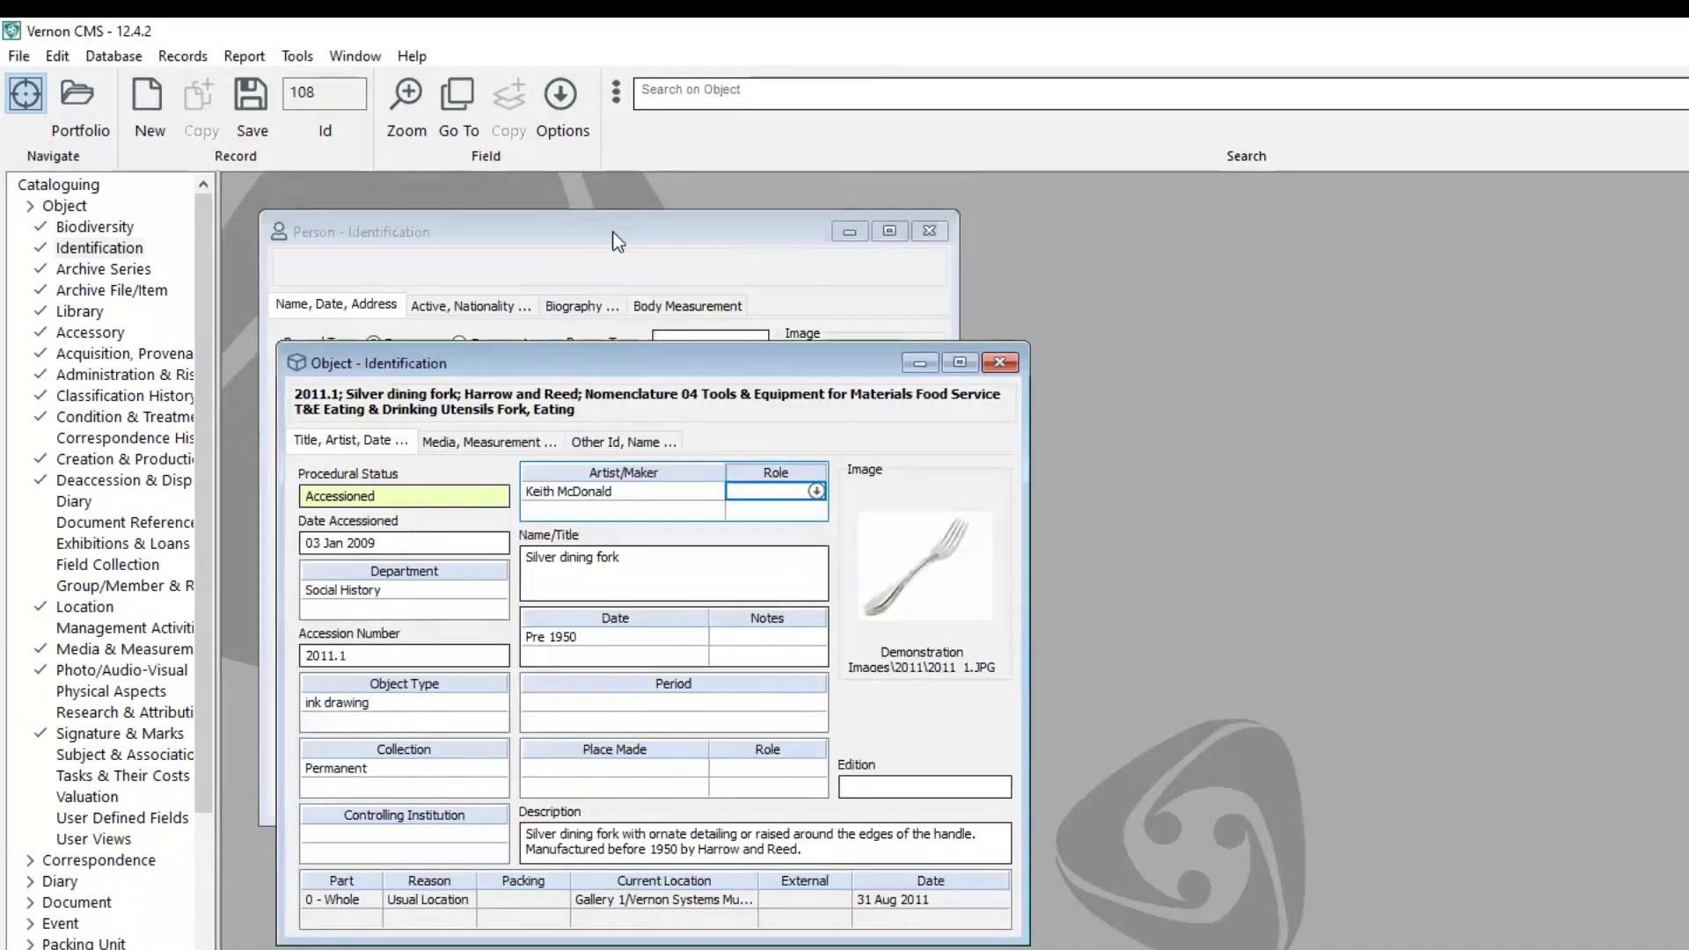
pyautogui.click(617, 243)
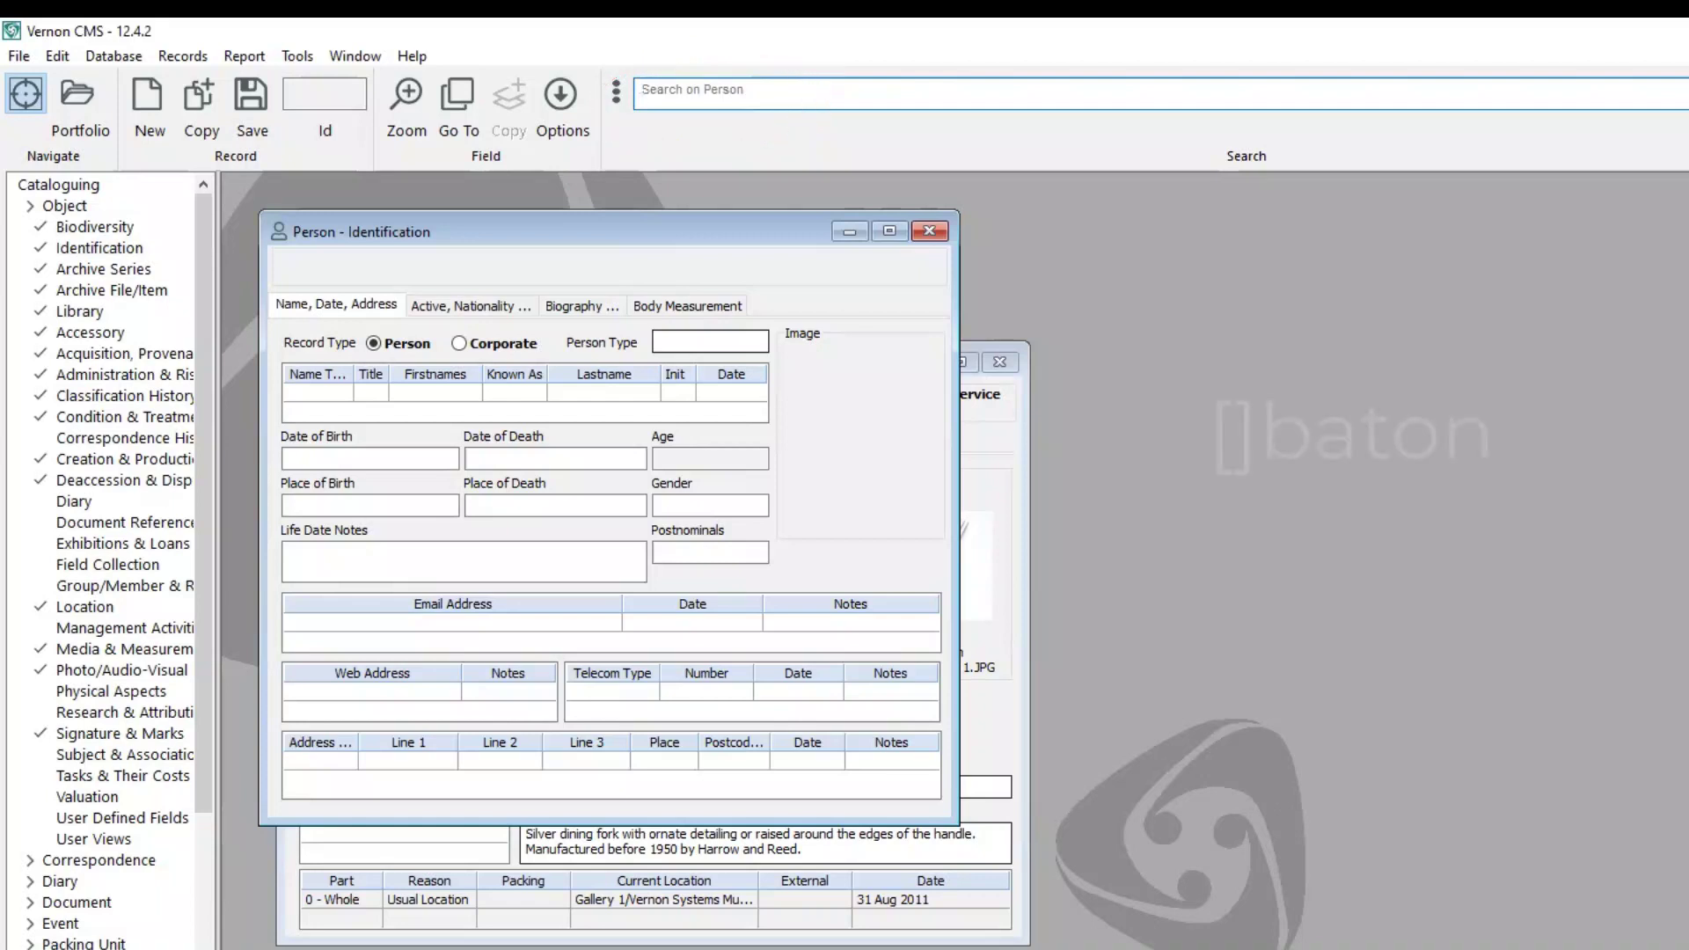
pyautogui.click(800, 83)
pyautogui.write('[')
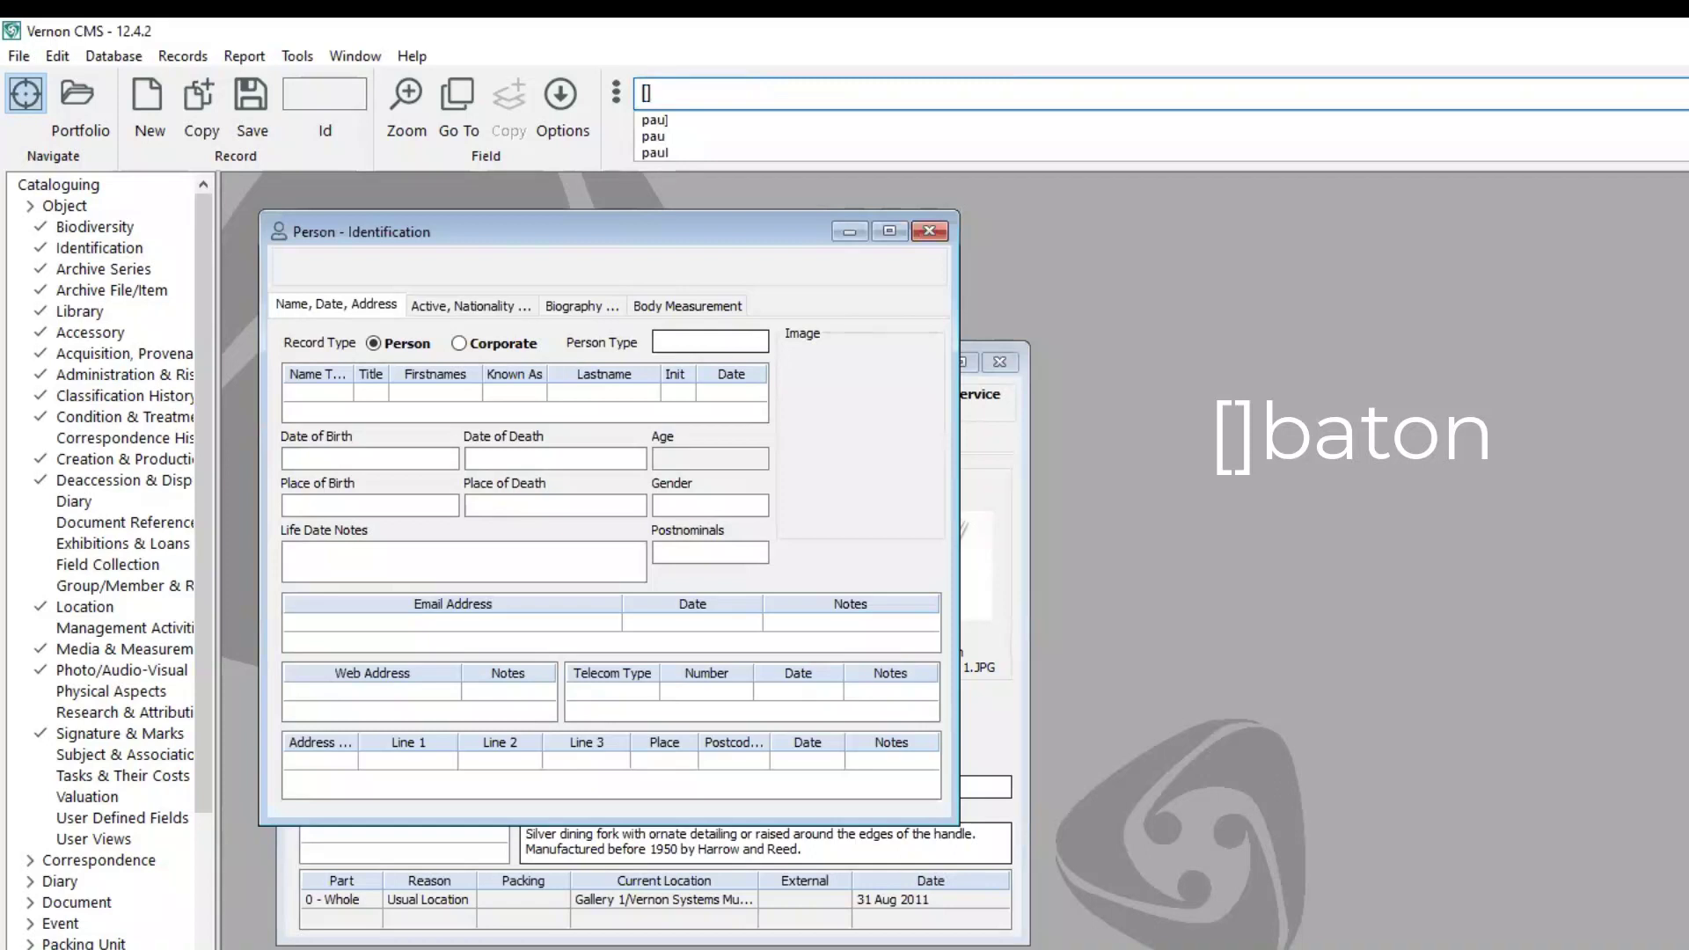
pyautogui.write(']baton')
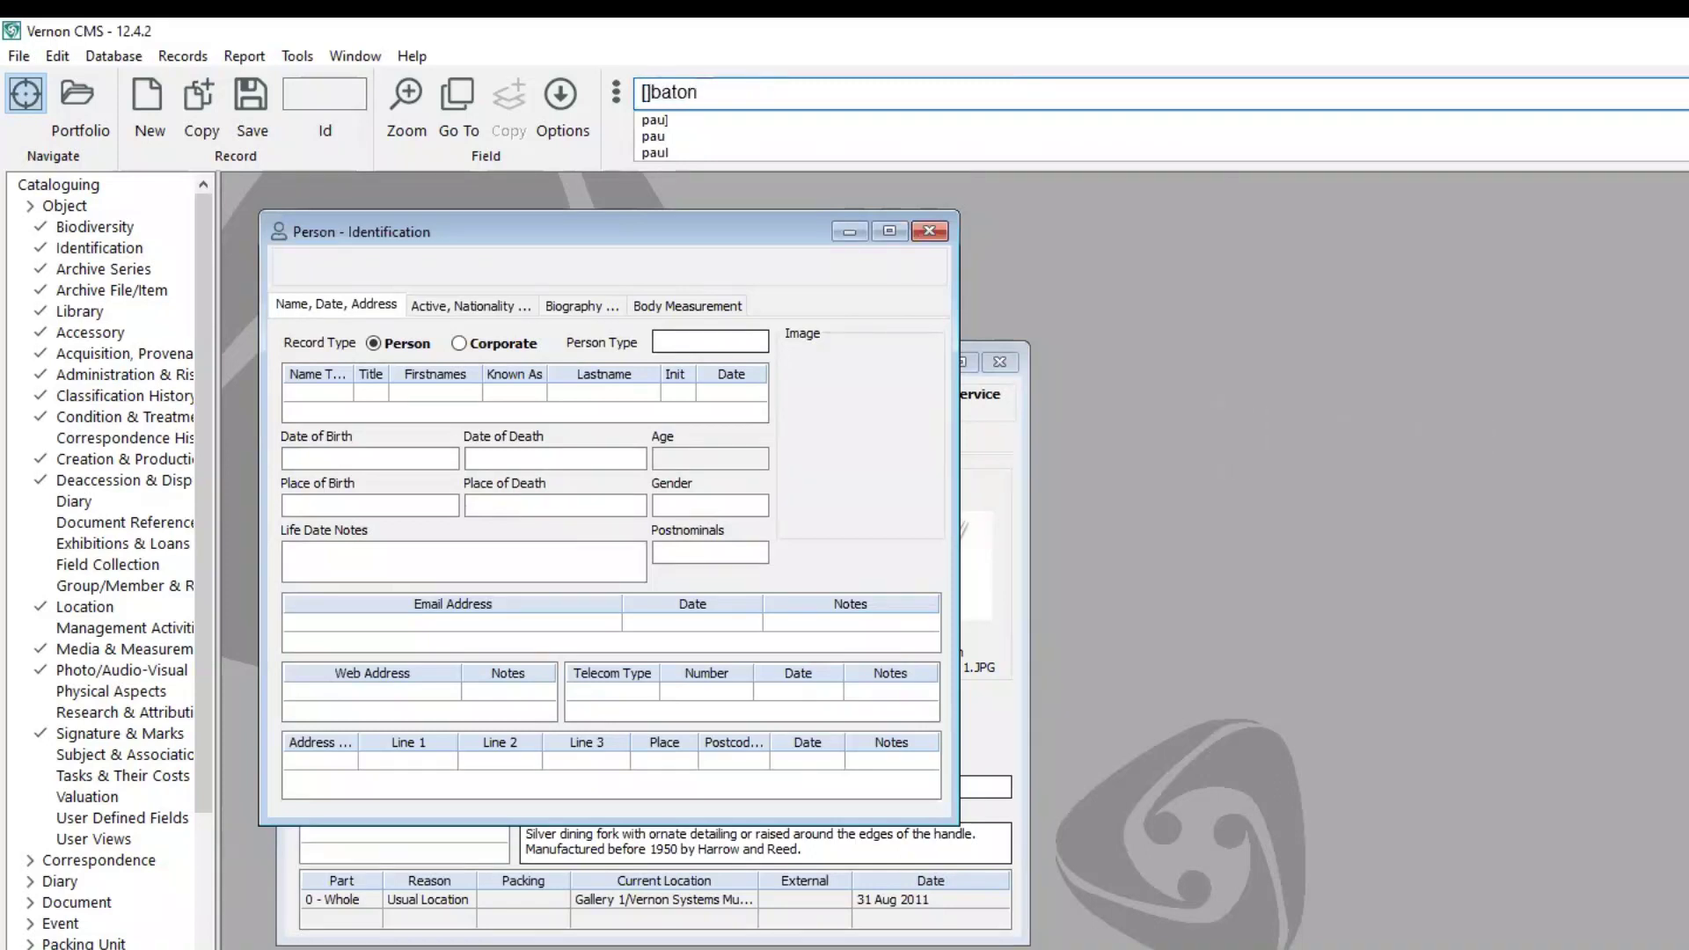
pyautogui.press('Return')
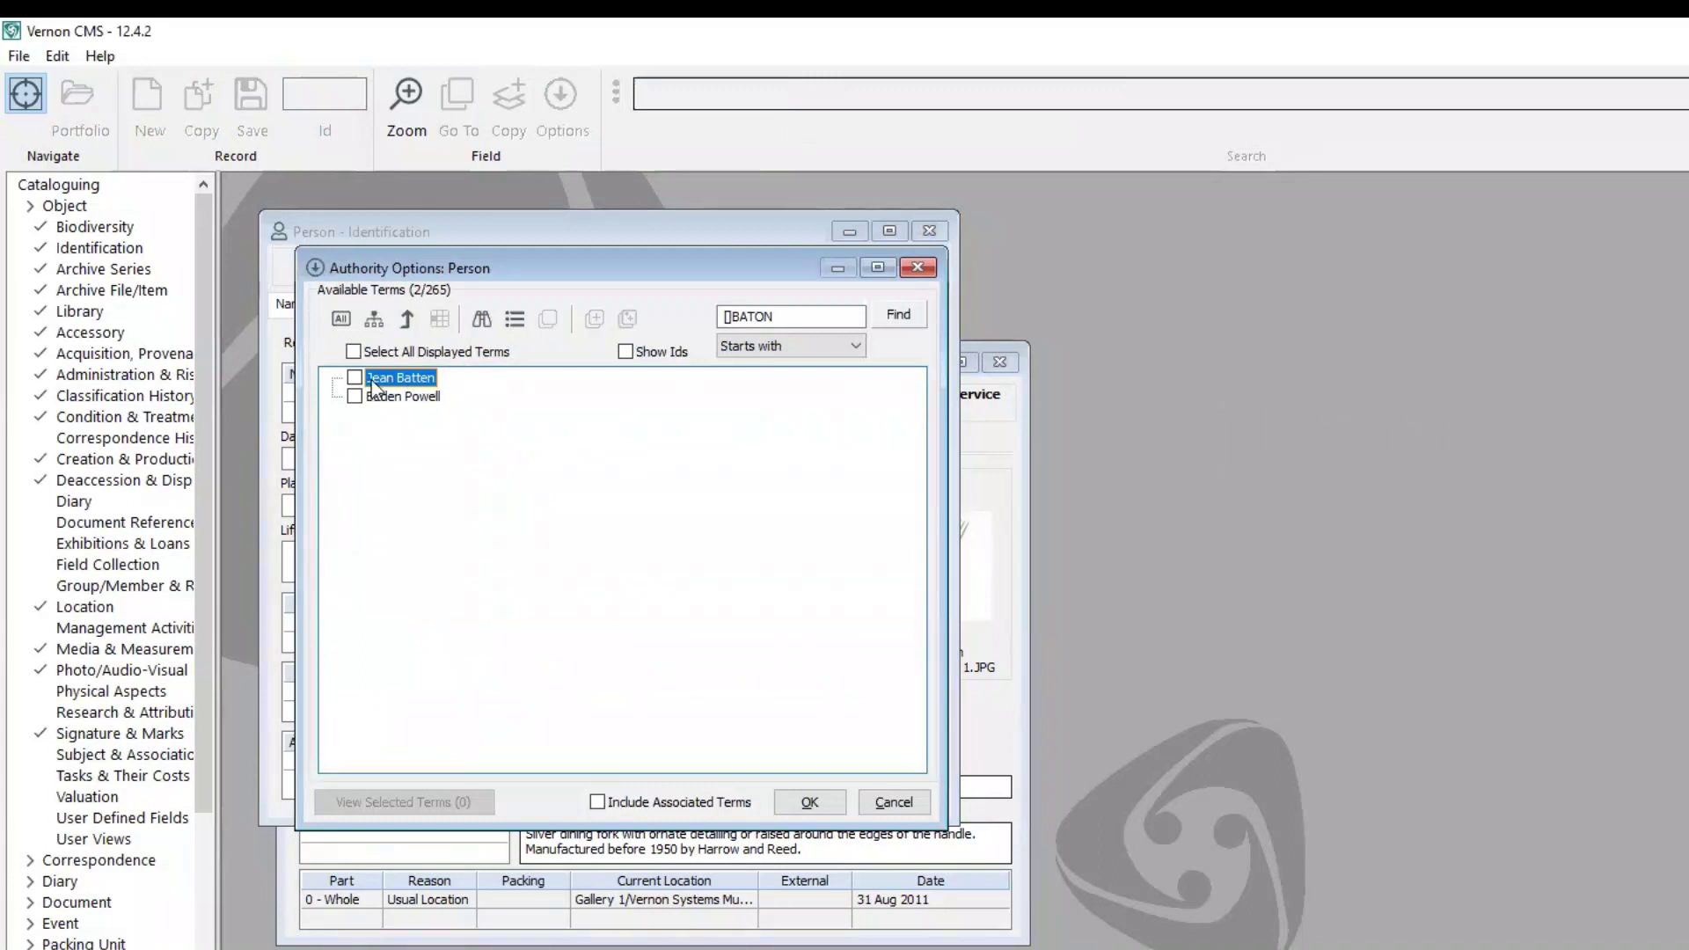
pyautogui.click(893, 801)
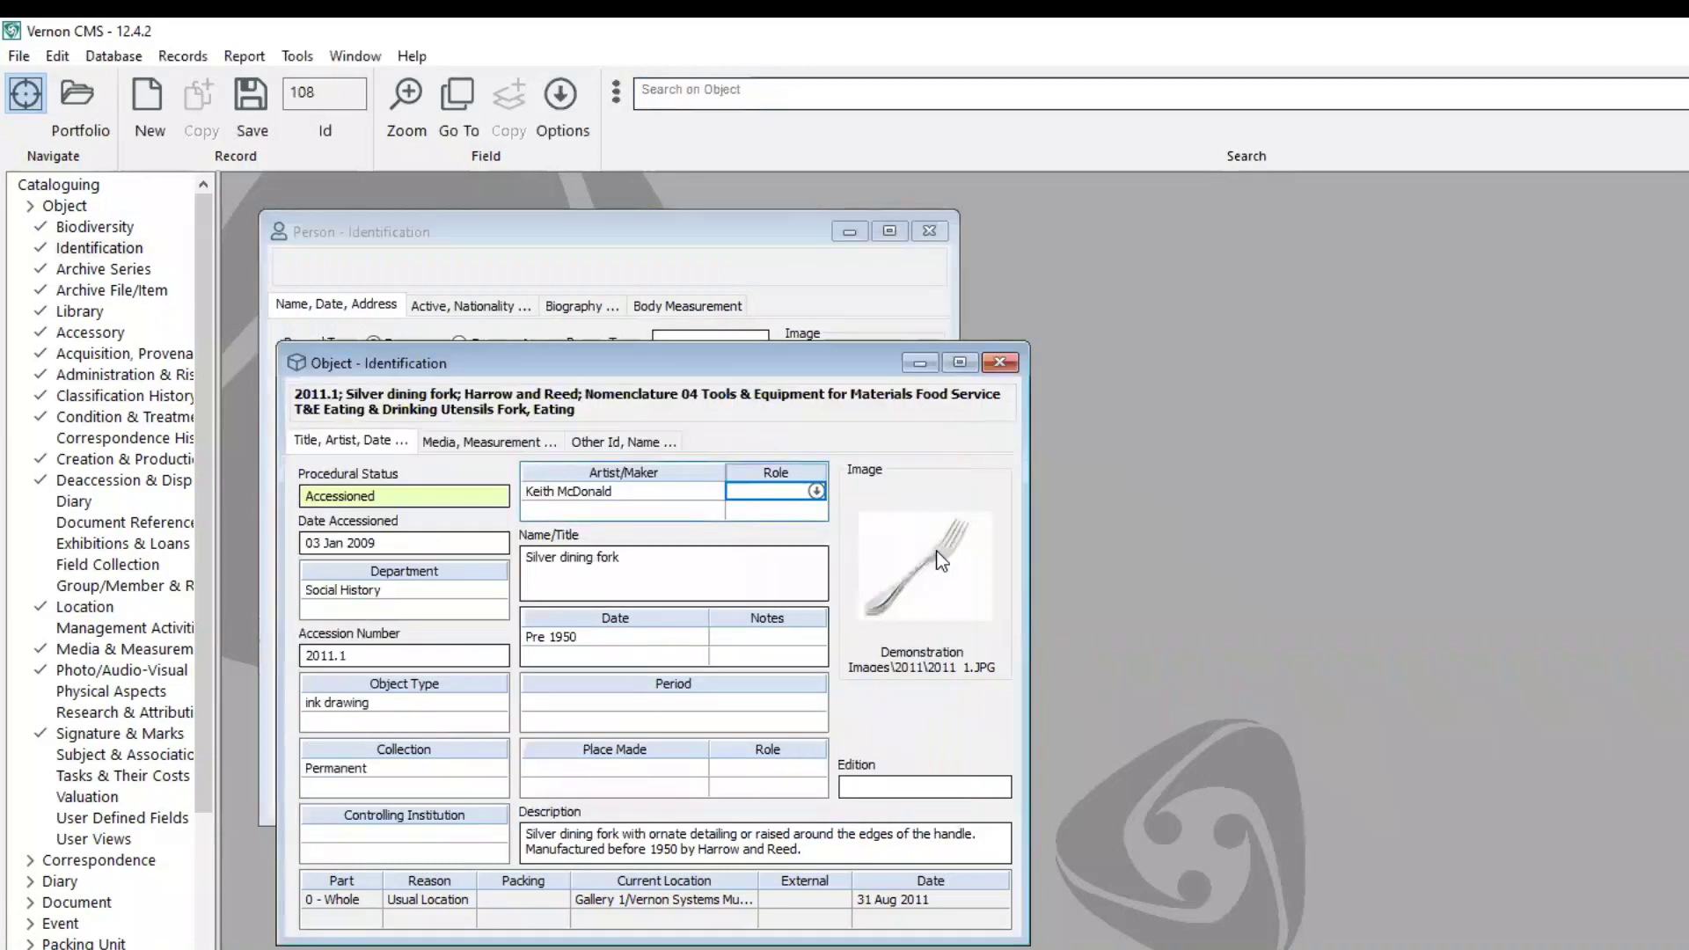
# - Search the object records for the accession number range 2011.1...2011.999, look through the matches and dismiss the list
pyautogui.click(770, 93)
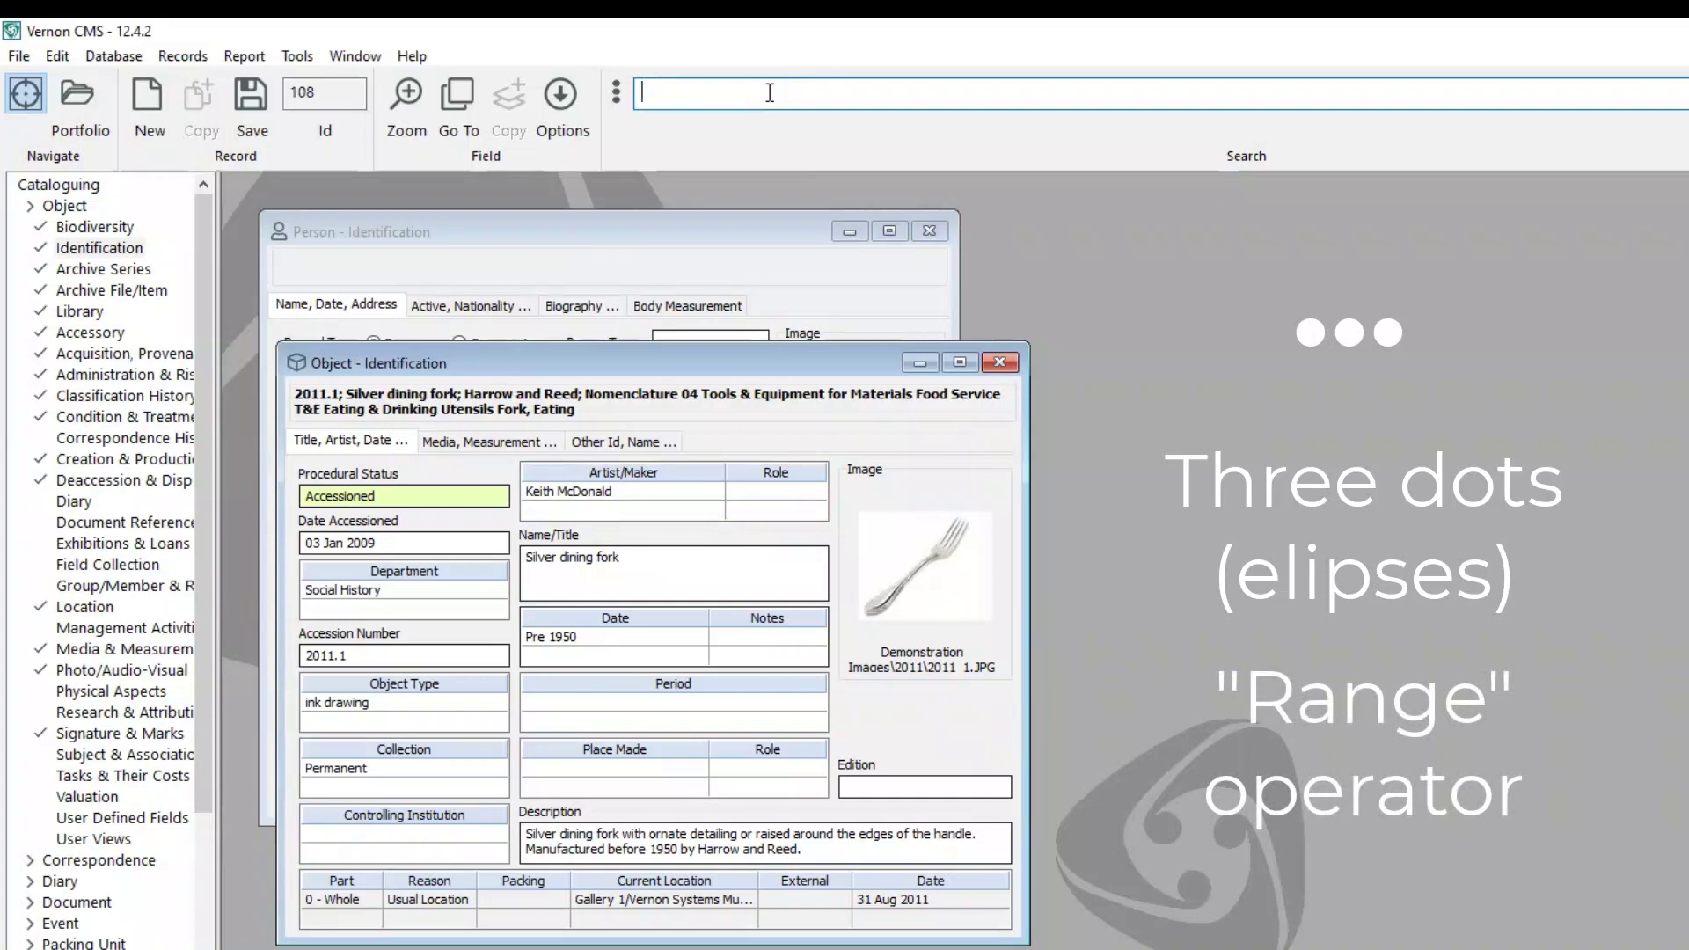
pyautogui.write('2011')
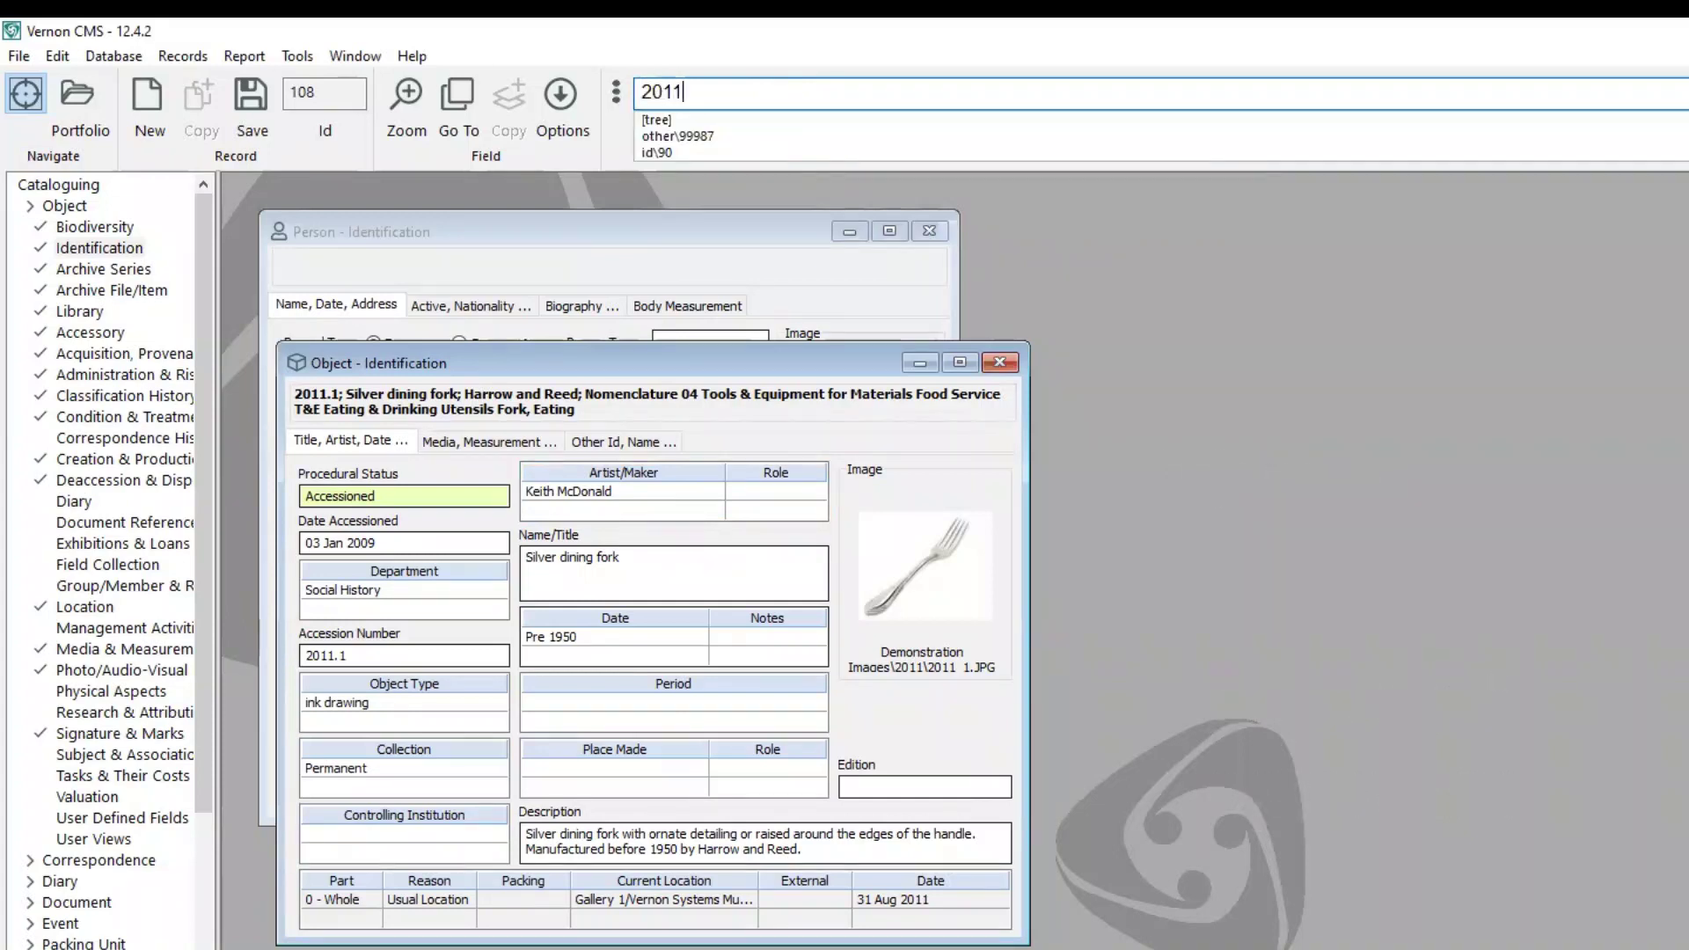
pyautogui.write('.1...')
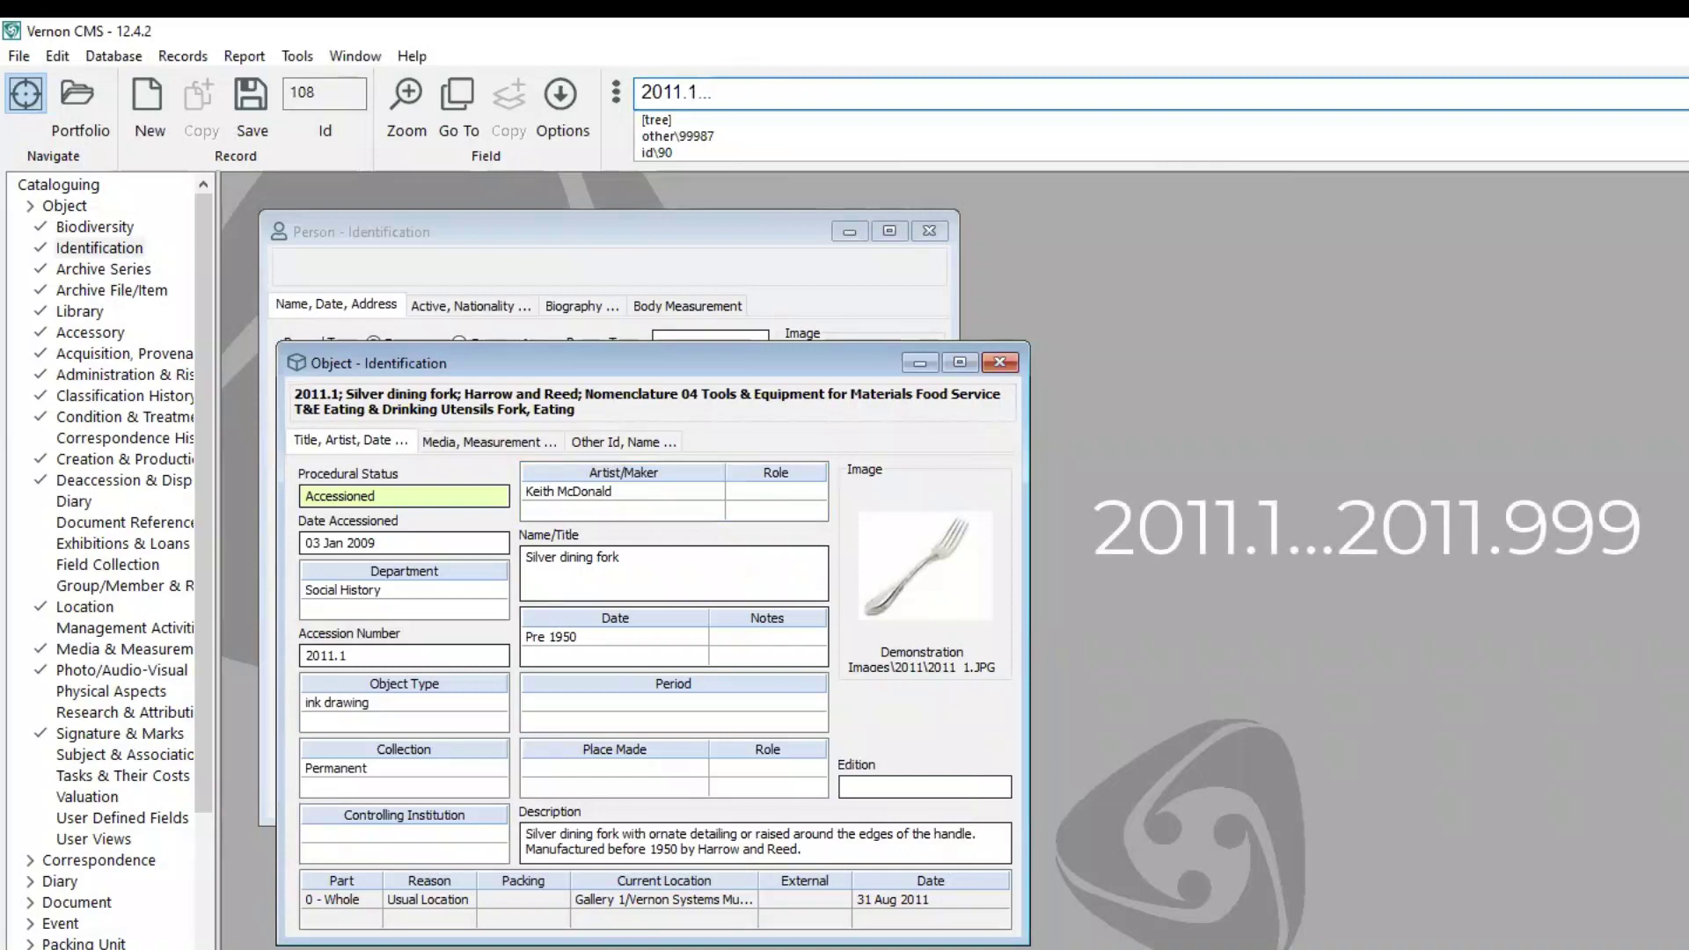
pyautogui.write('2011.999')
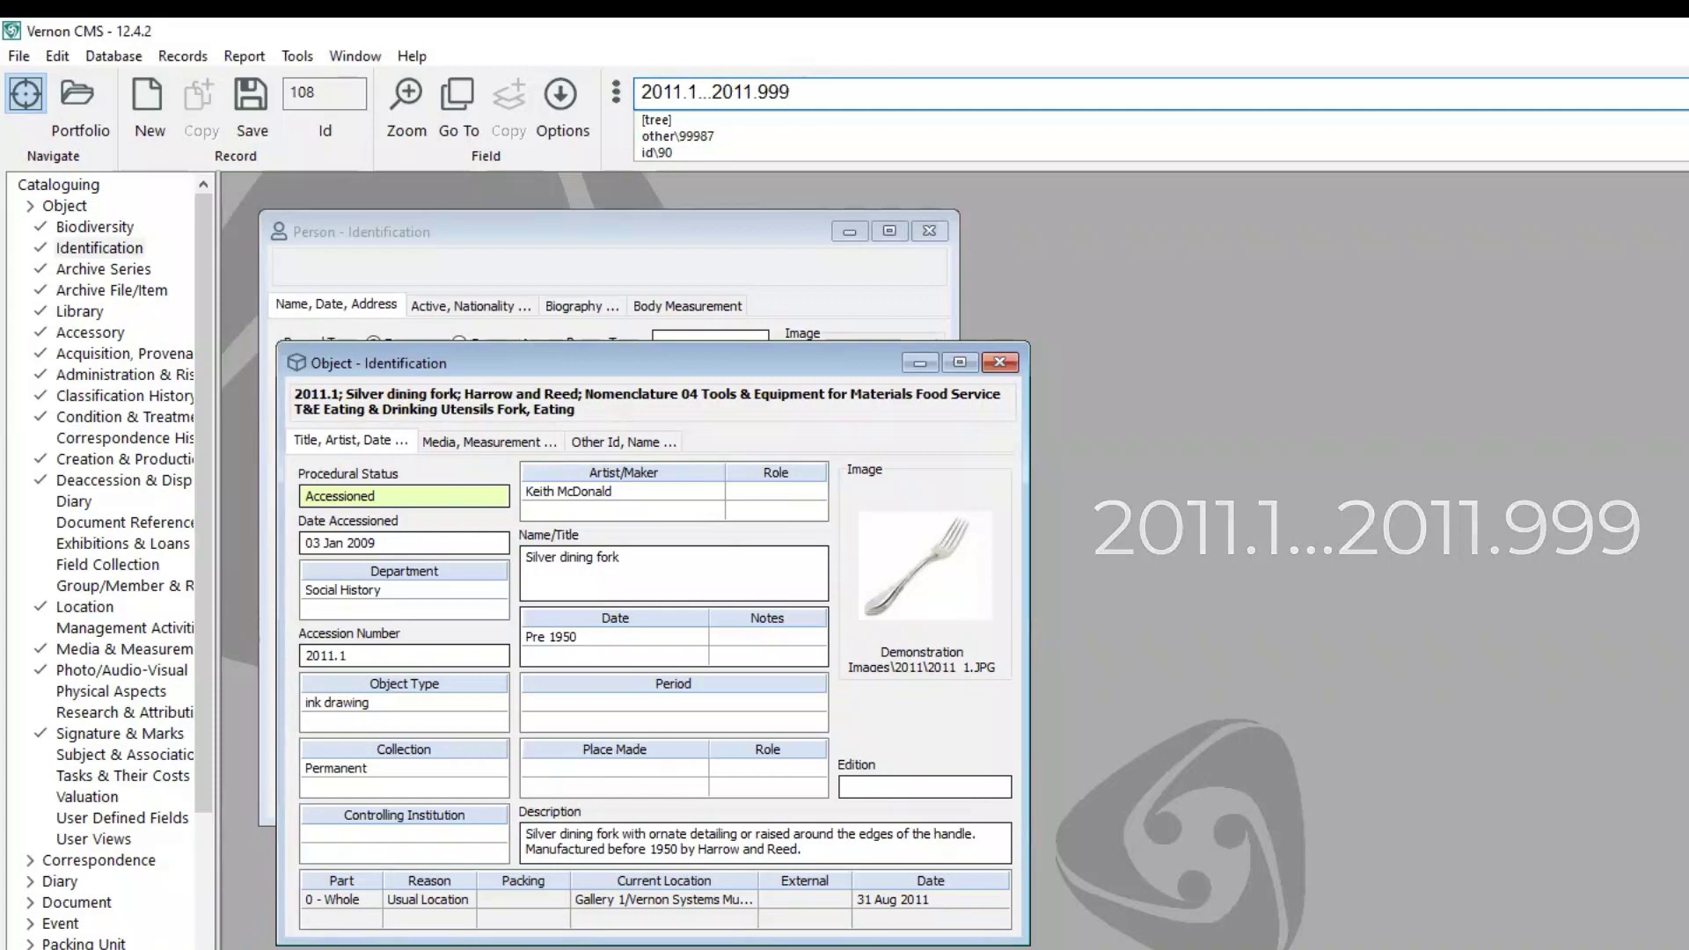
pyautogui.press('Return')
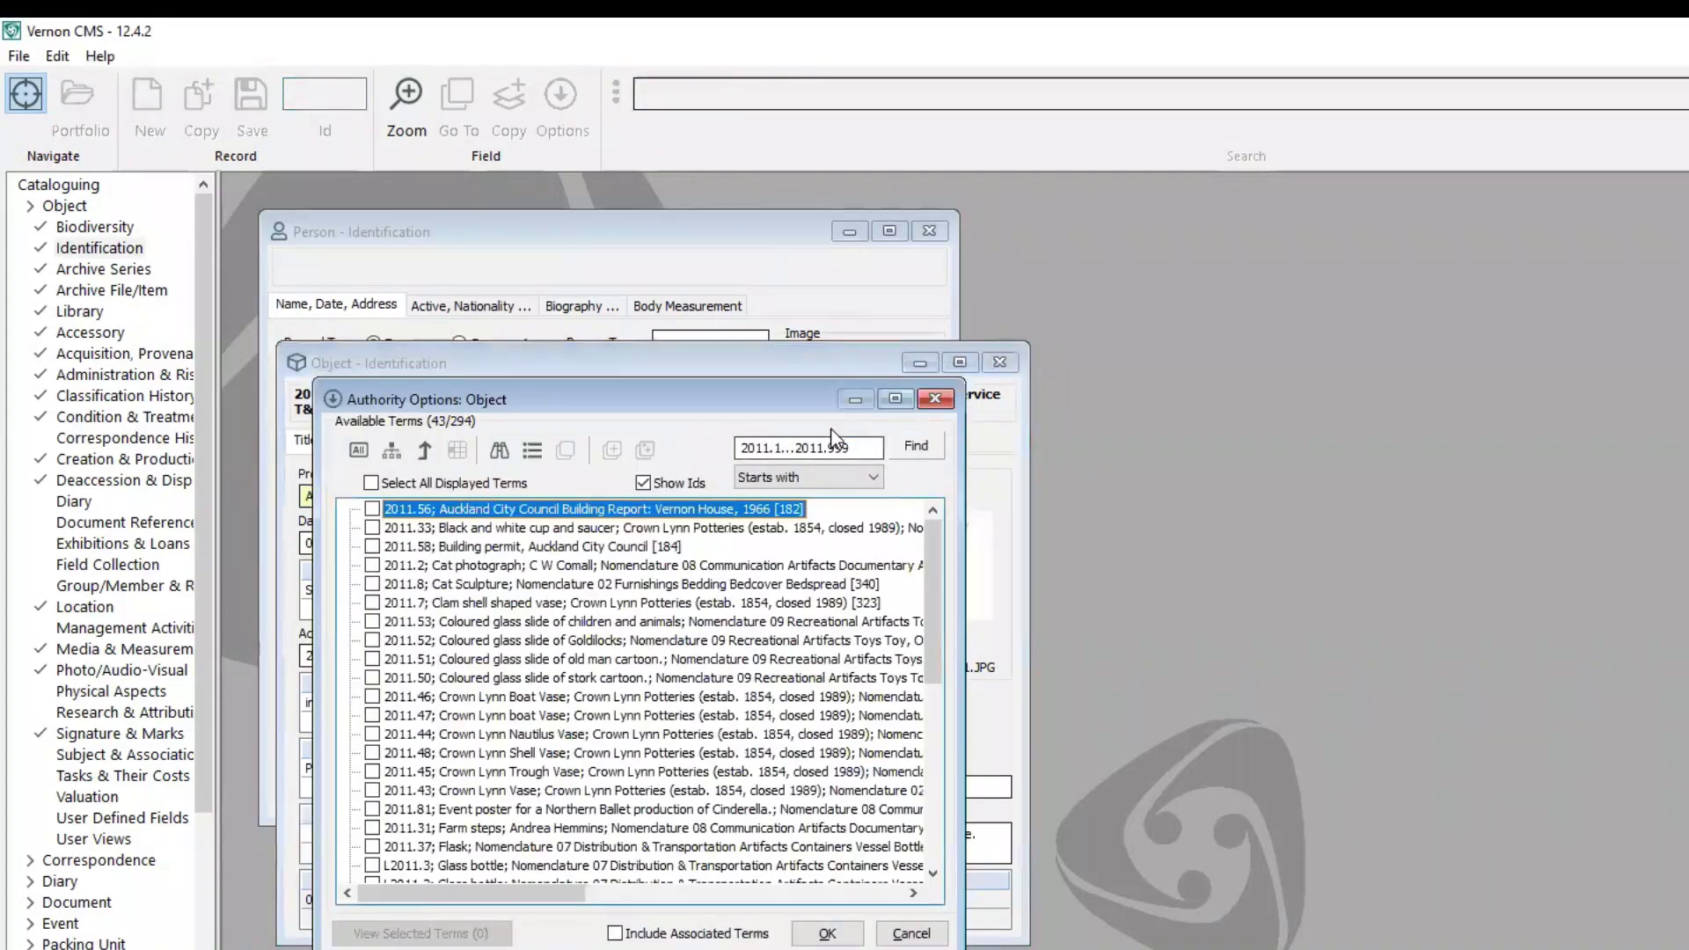
pyautogui.scroll(-6, 952, 731)
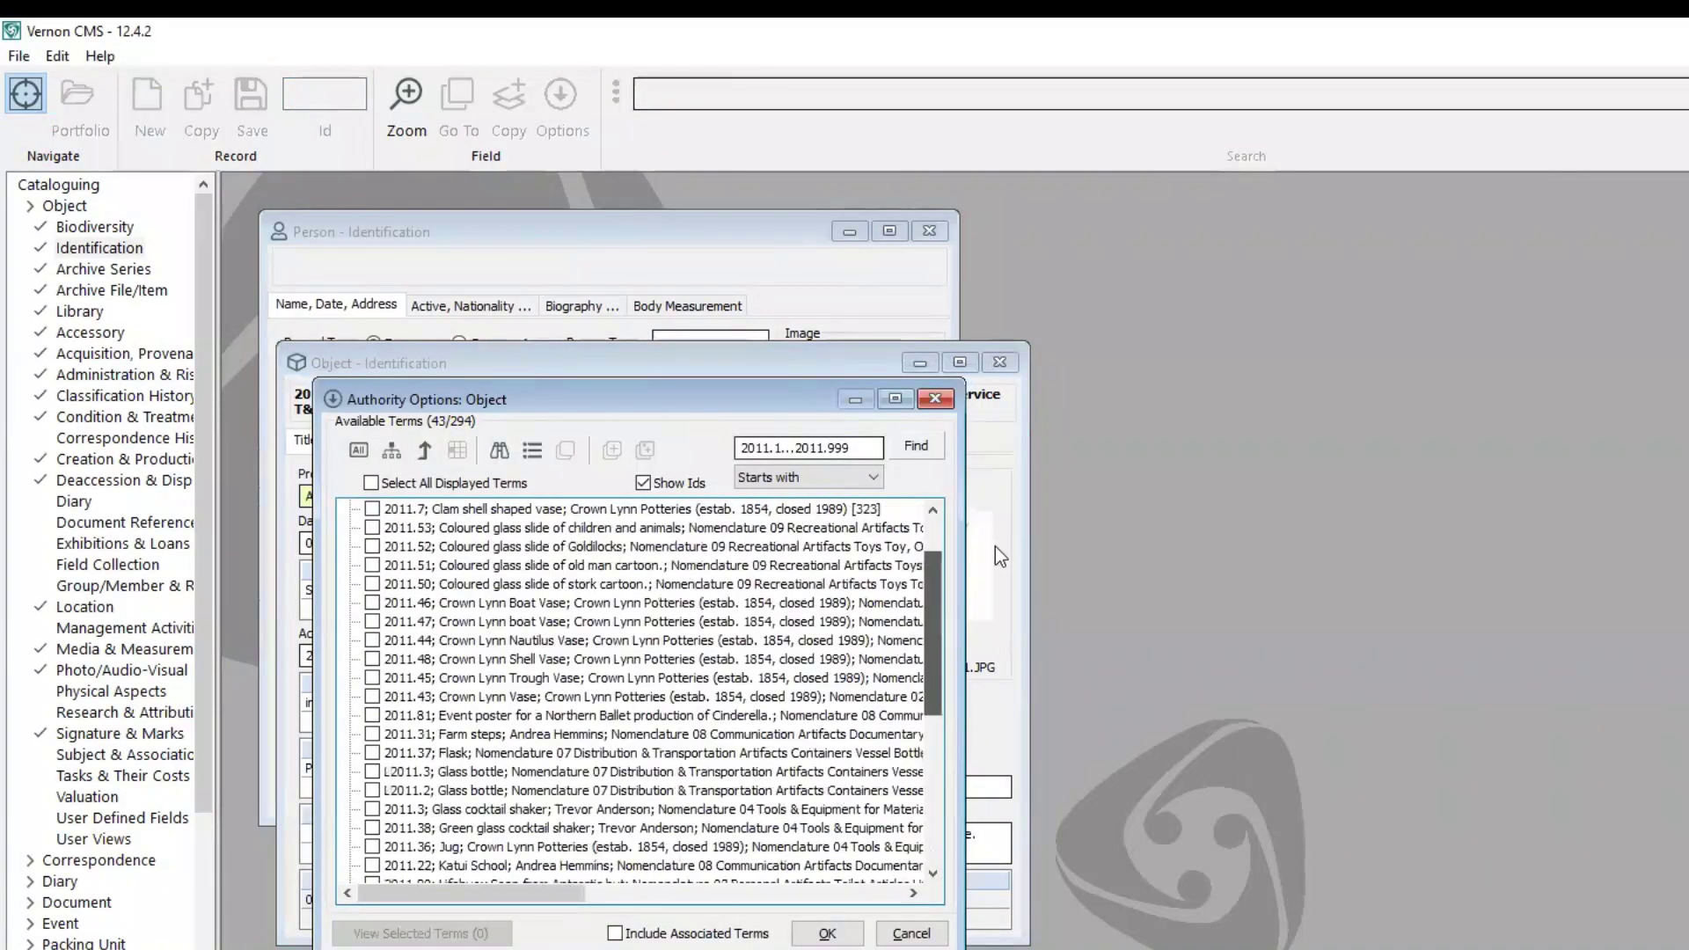
pyautogui.scroll(-2, 969, 753)
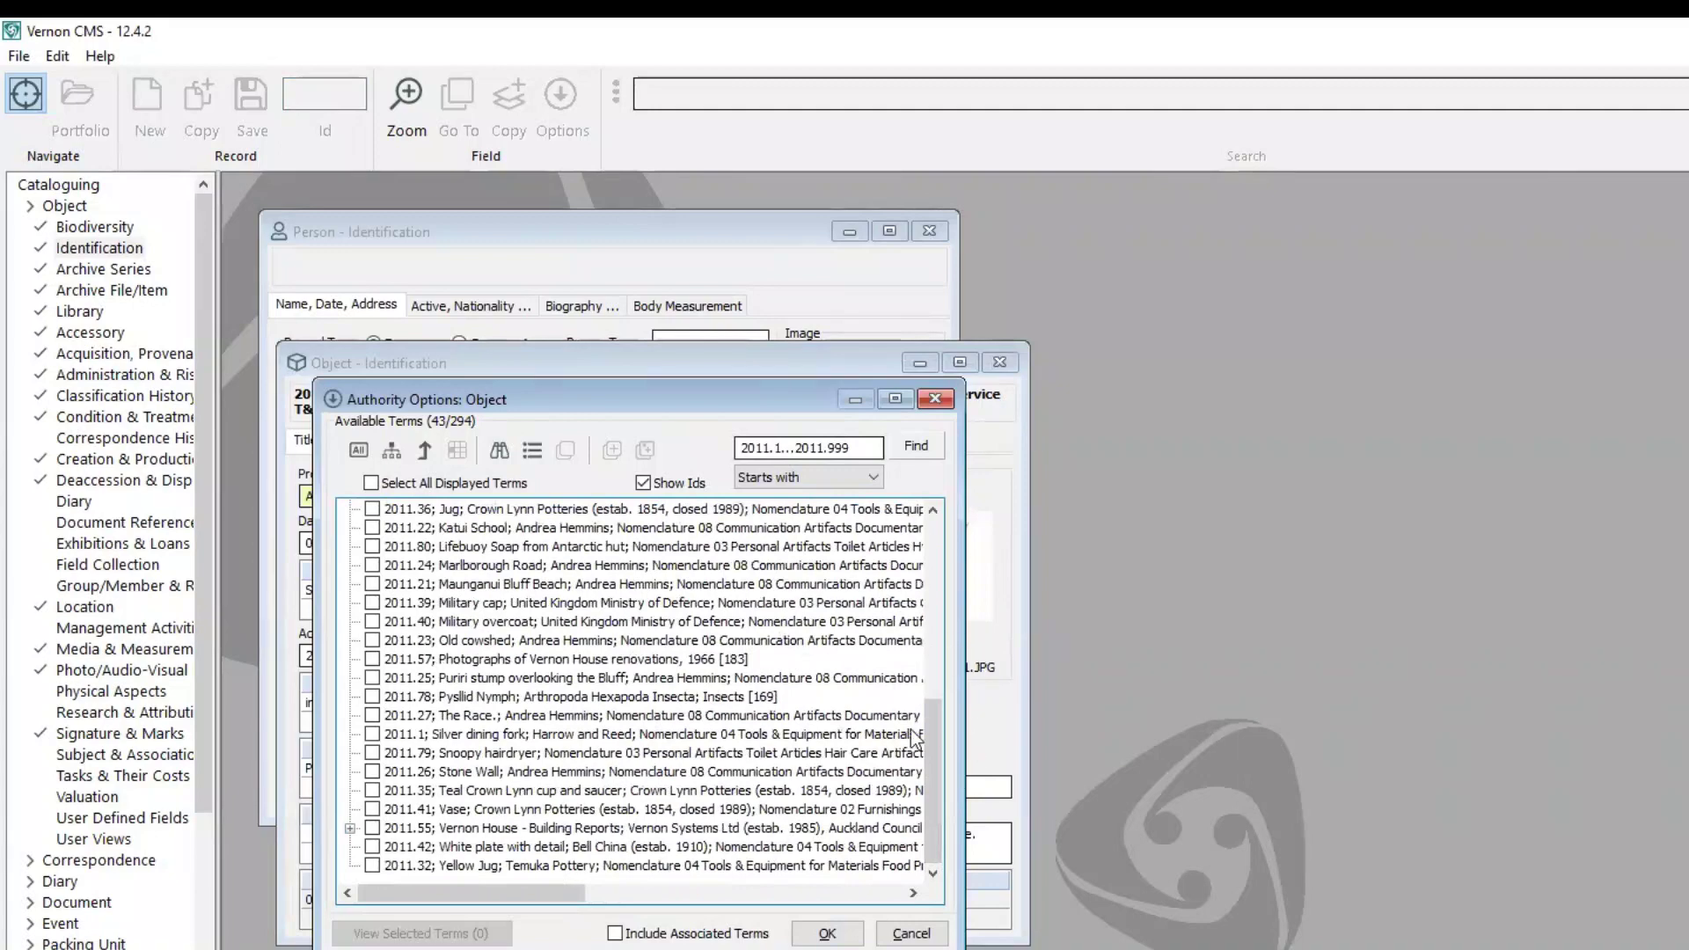
pyautogui.click(913, 931)
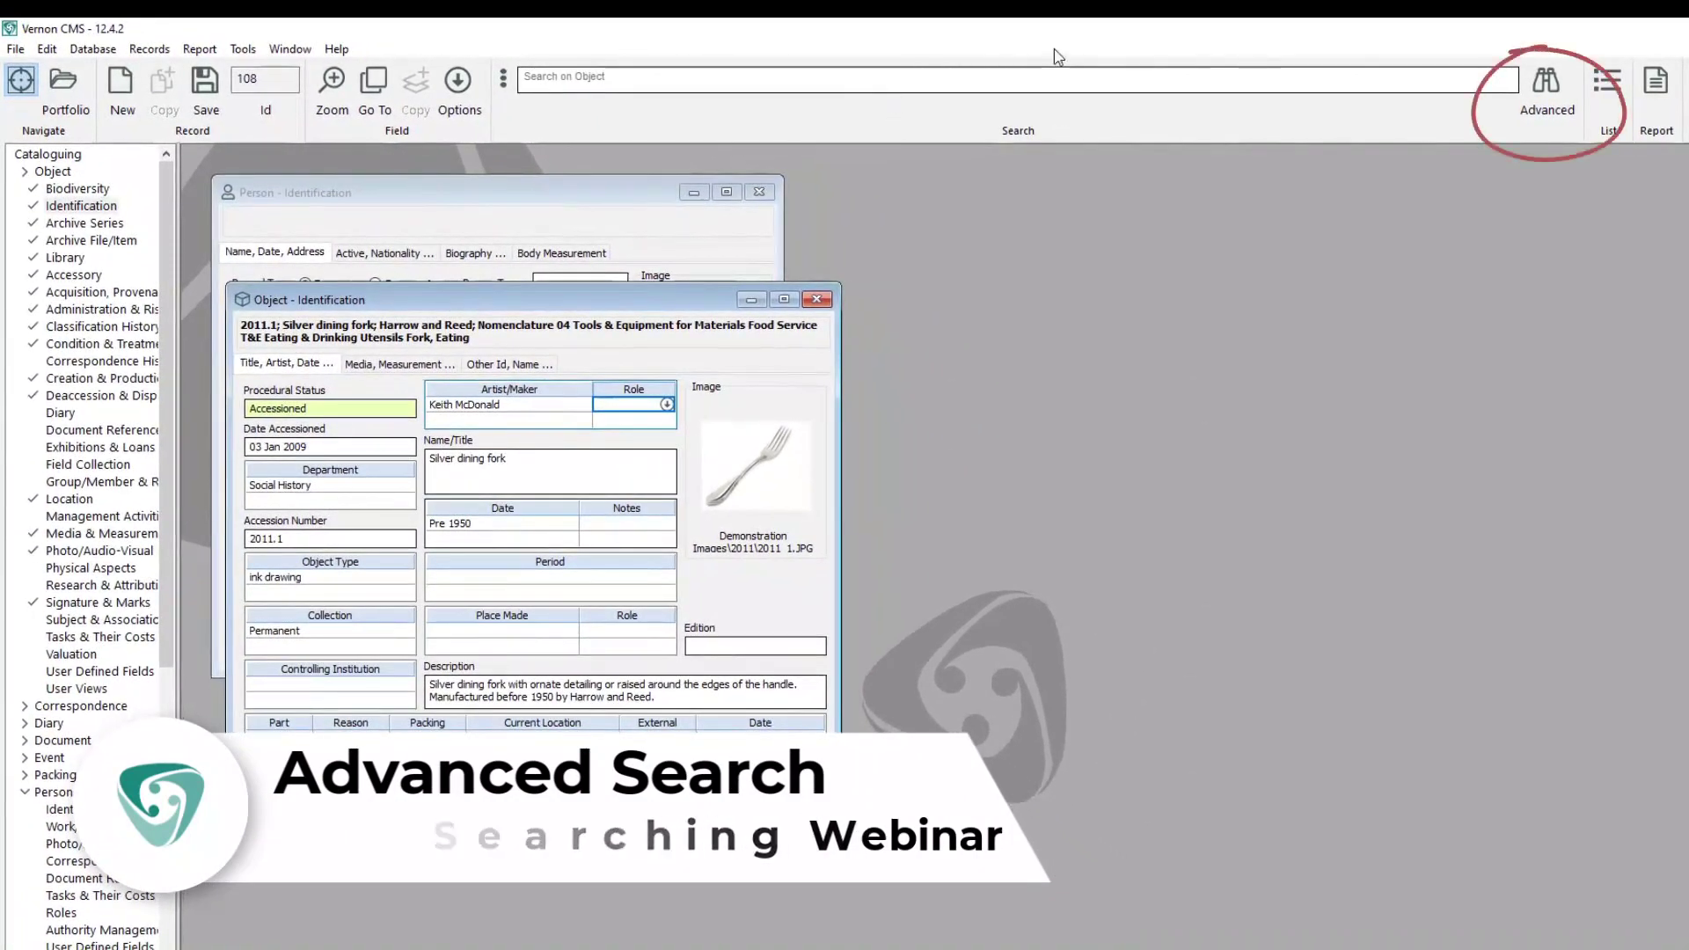
# - Start an advanced search on the object records that looks for gutenburg in the All Text field
pyautogui.click(1546, 88)
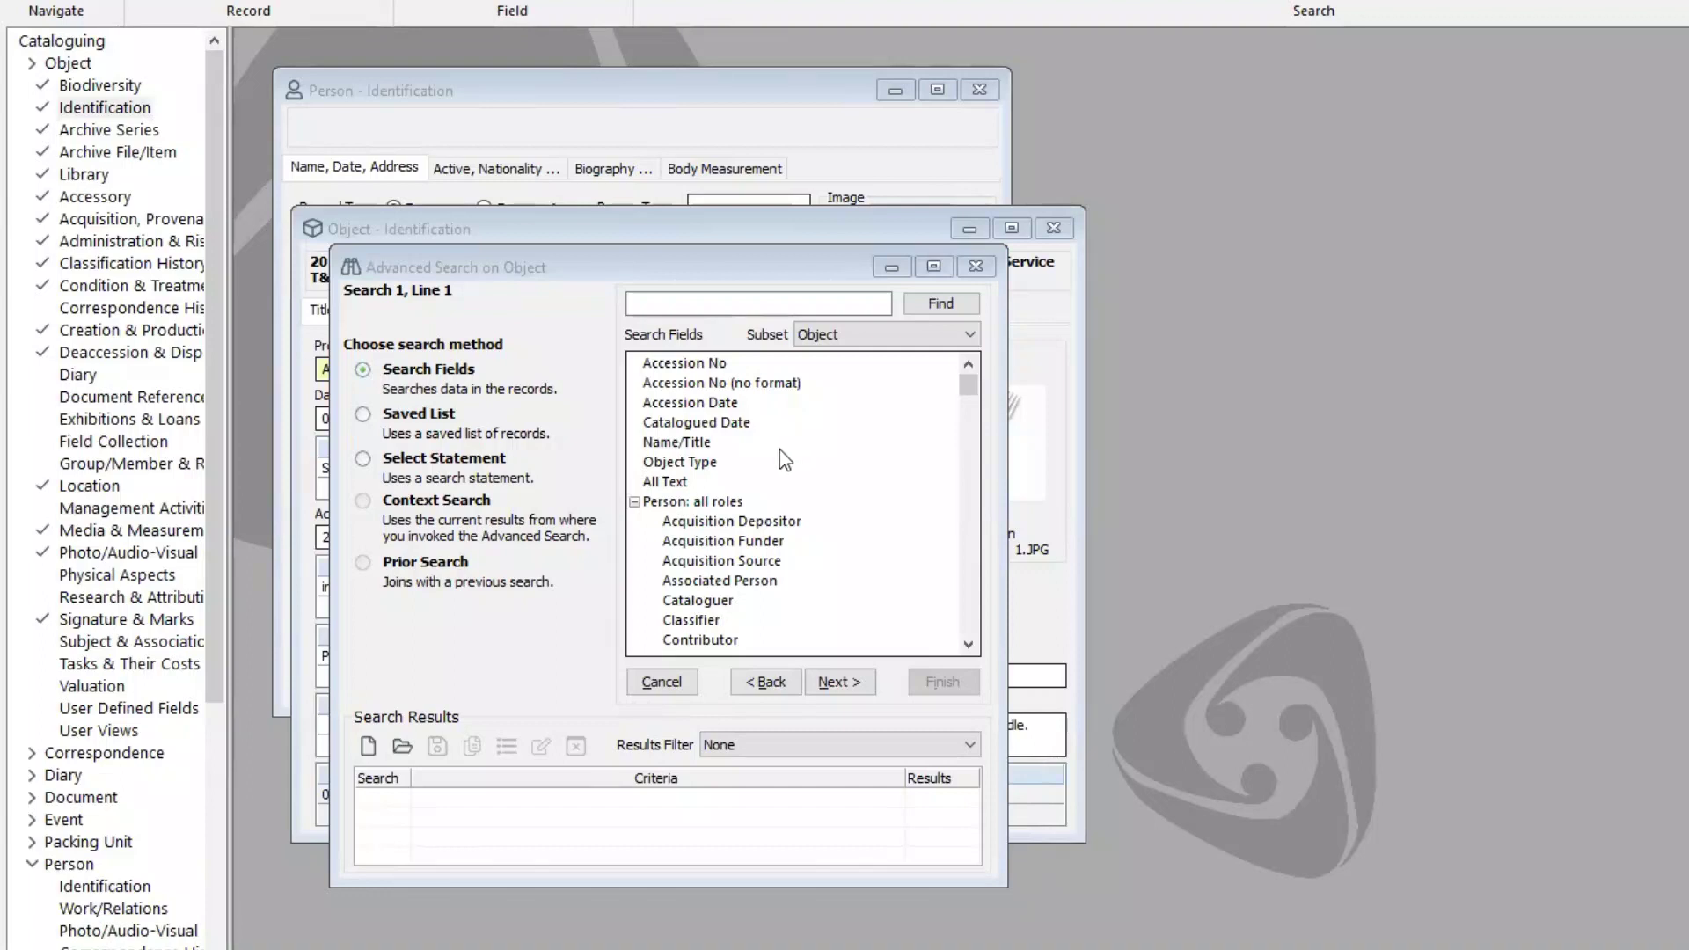
pyautogui.click(785, 483)
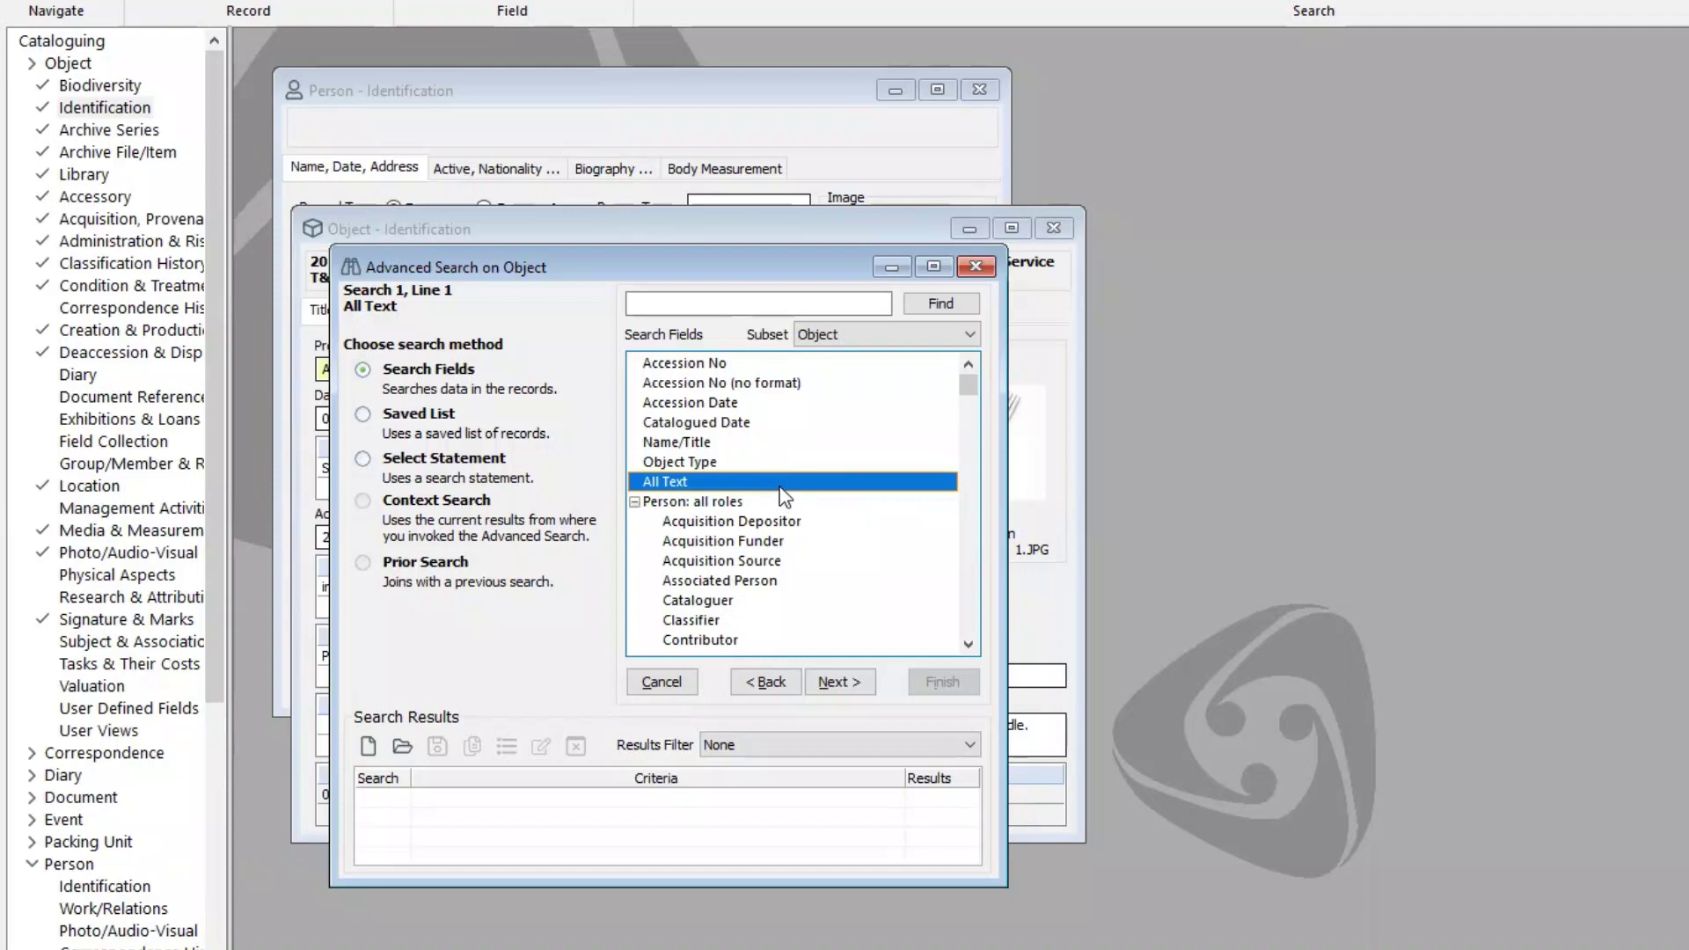
pyautogui.click(838, 682)
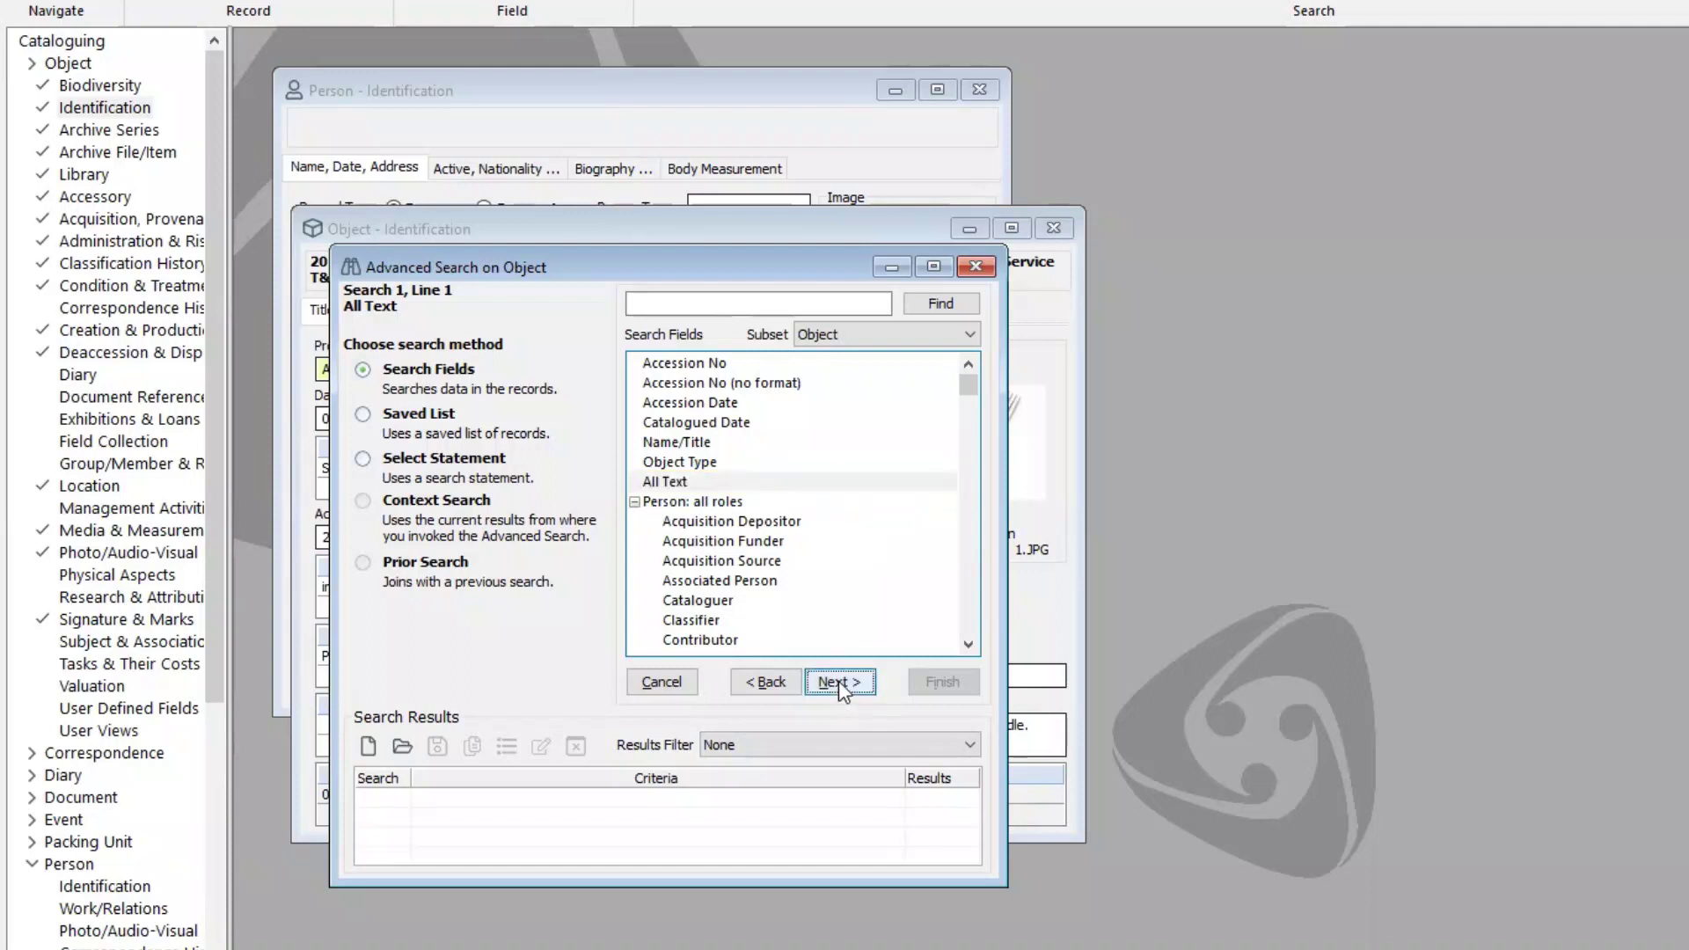
pyautogui.click(651, 329)
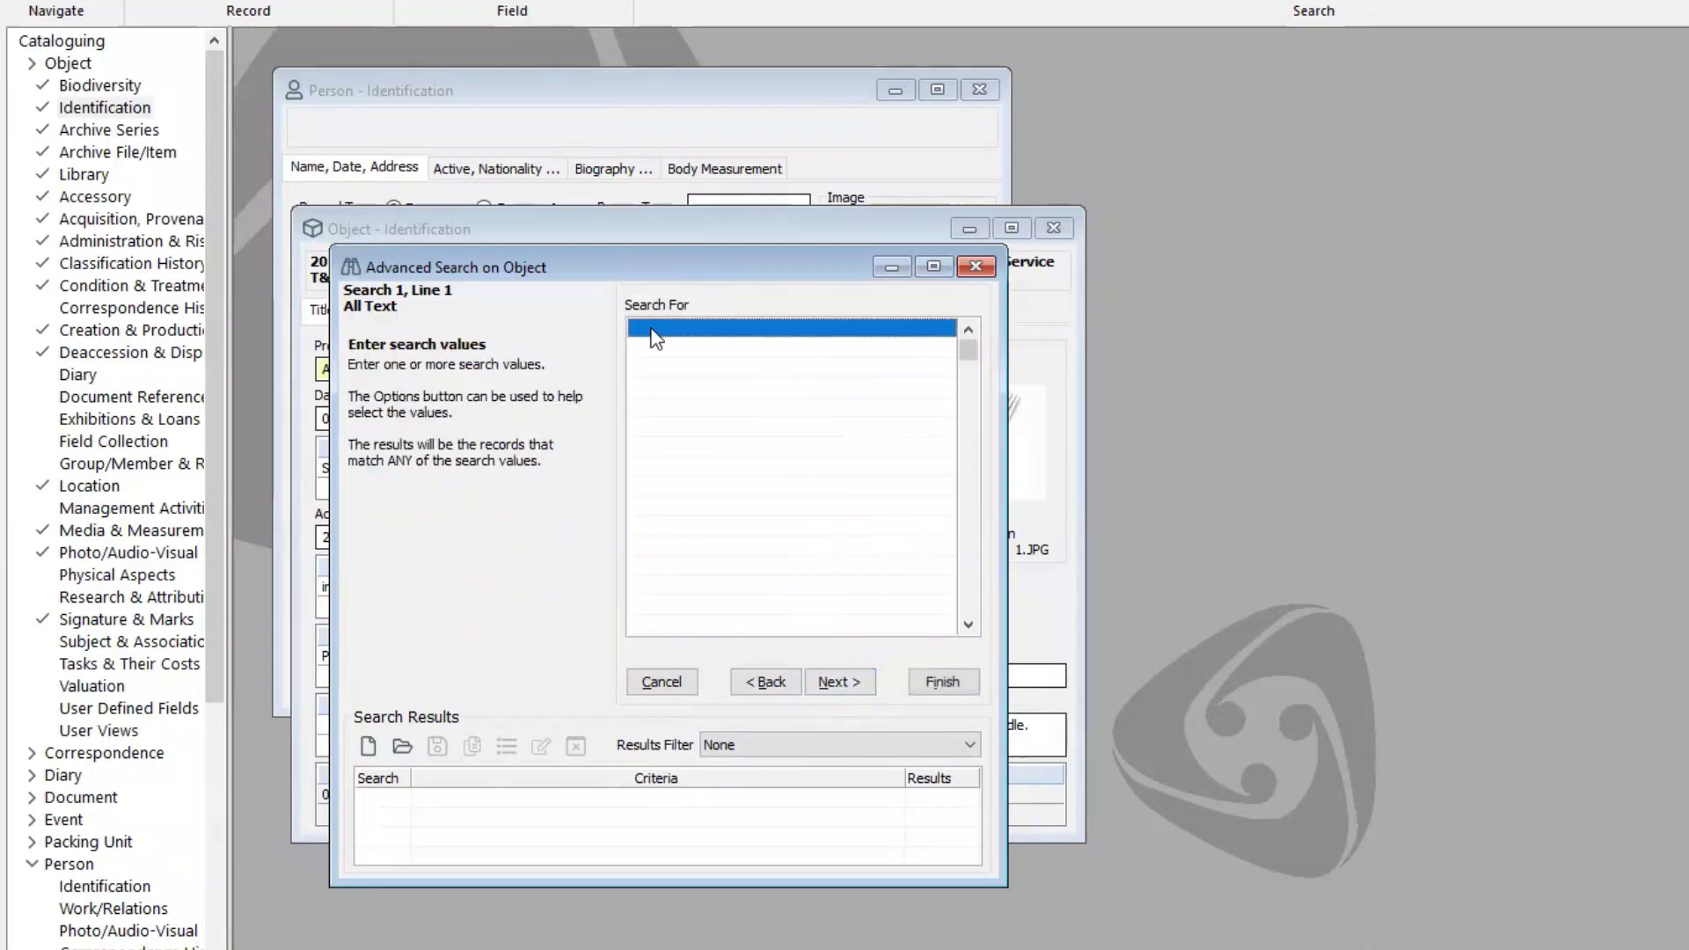
pyautogui.write('gute')
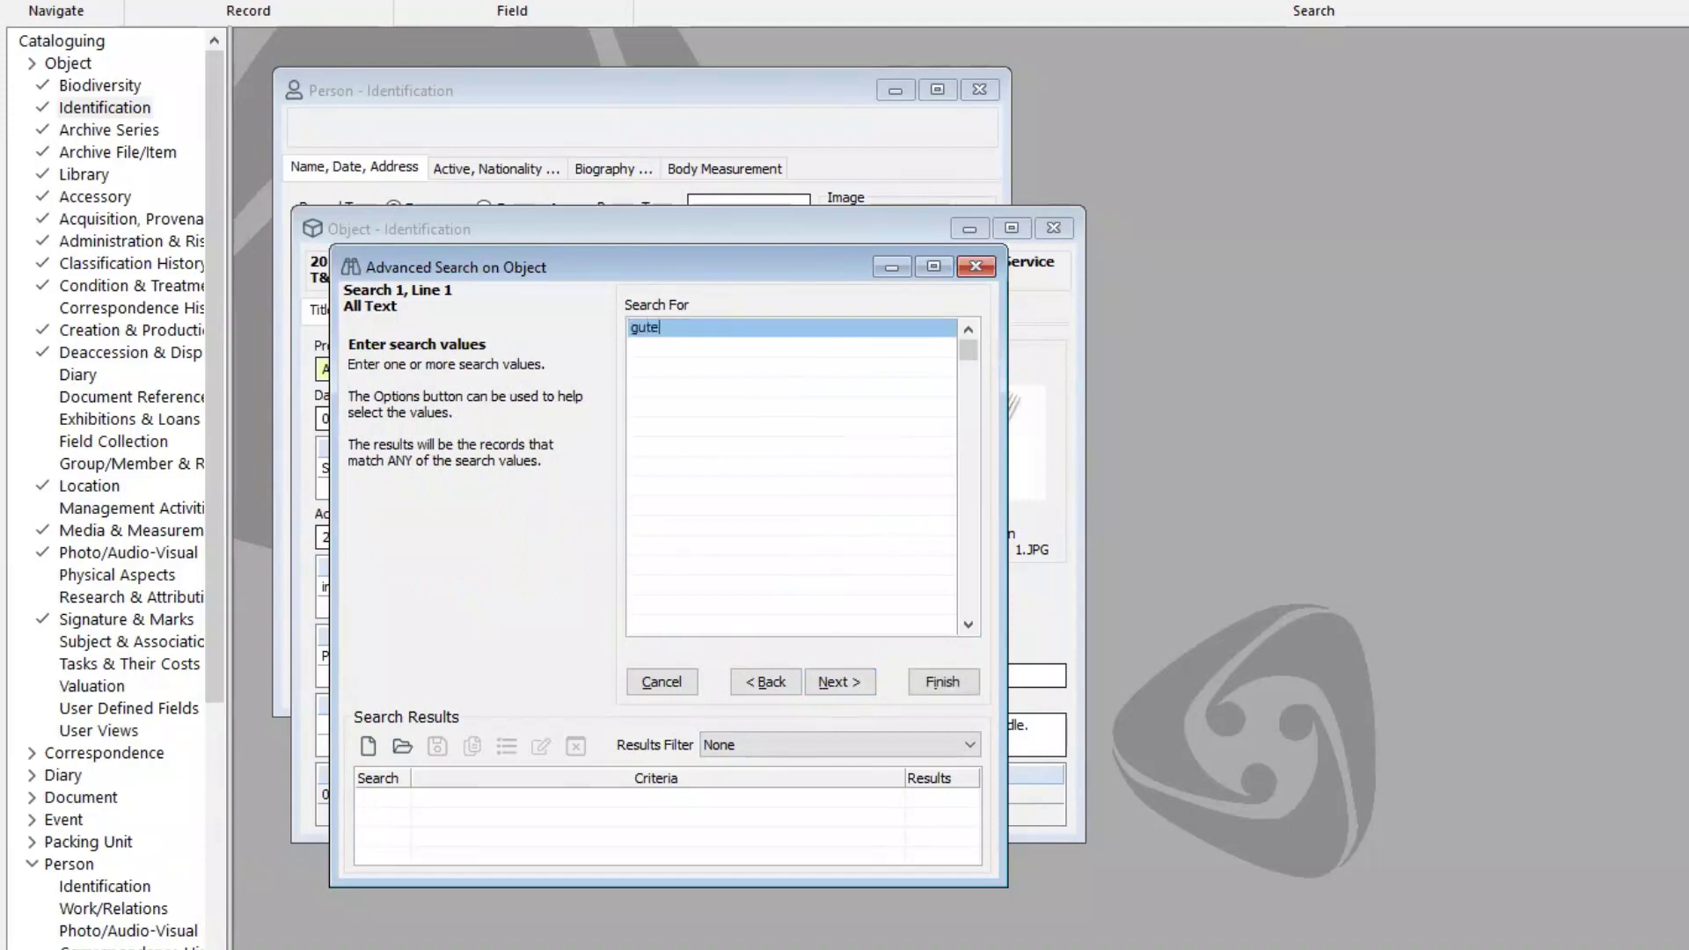
pyautogui.write('ng')
pyautogui.write('rg')
pyautogui.press('Return')
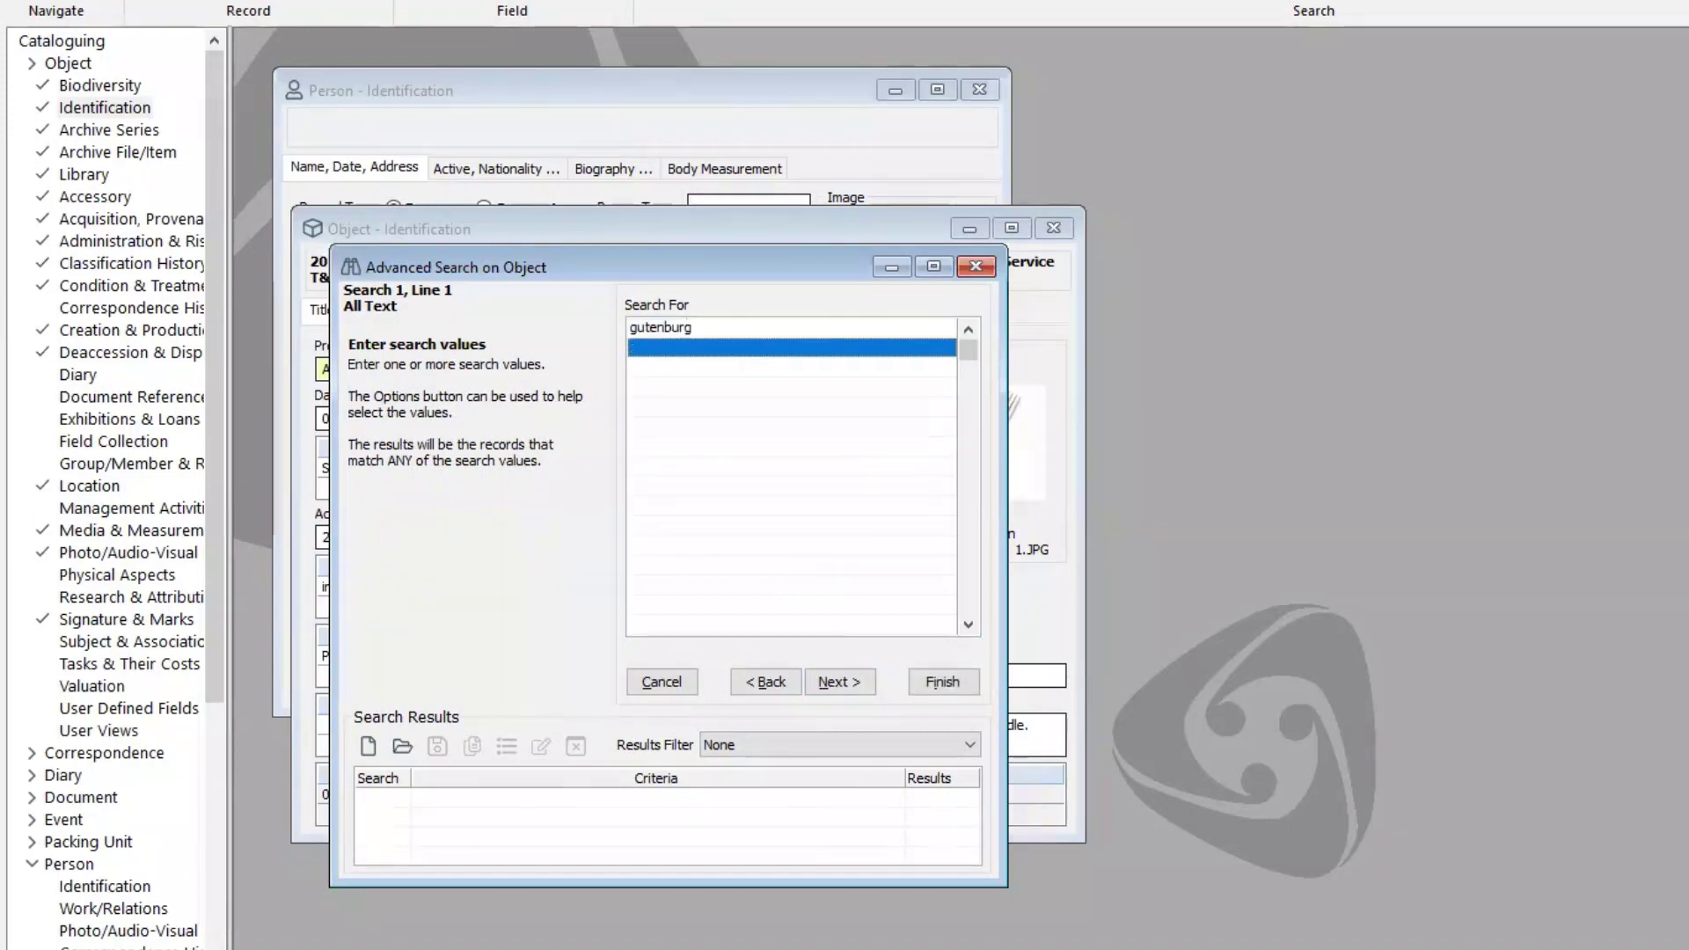
# - Run the All Text search and load its results, discarding the unsaved changes to the fork record
pyautogui.click(828, 684)
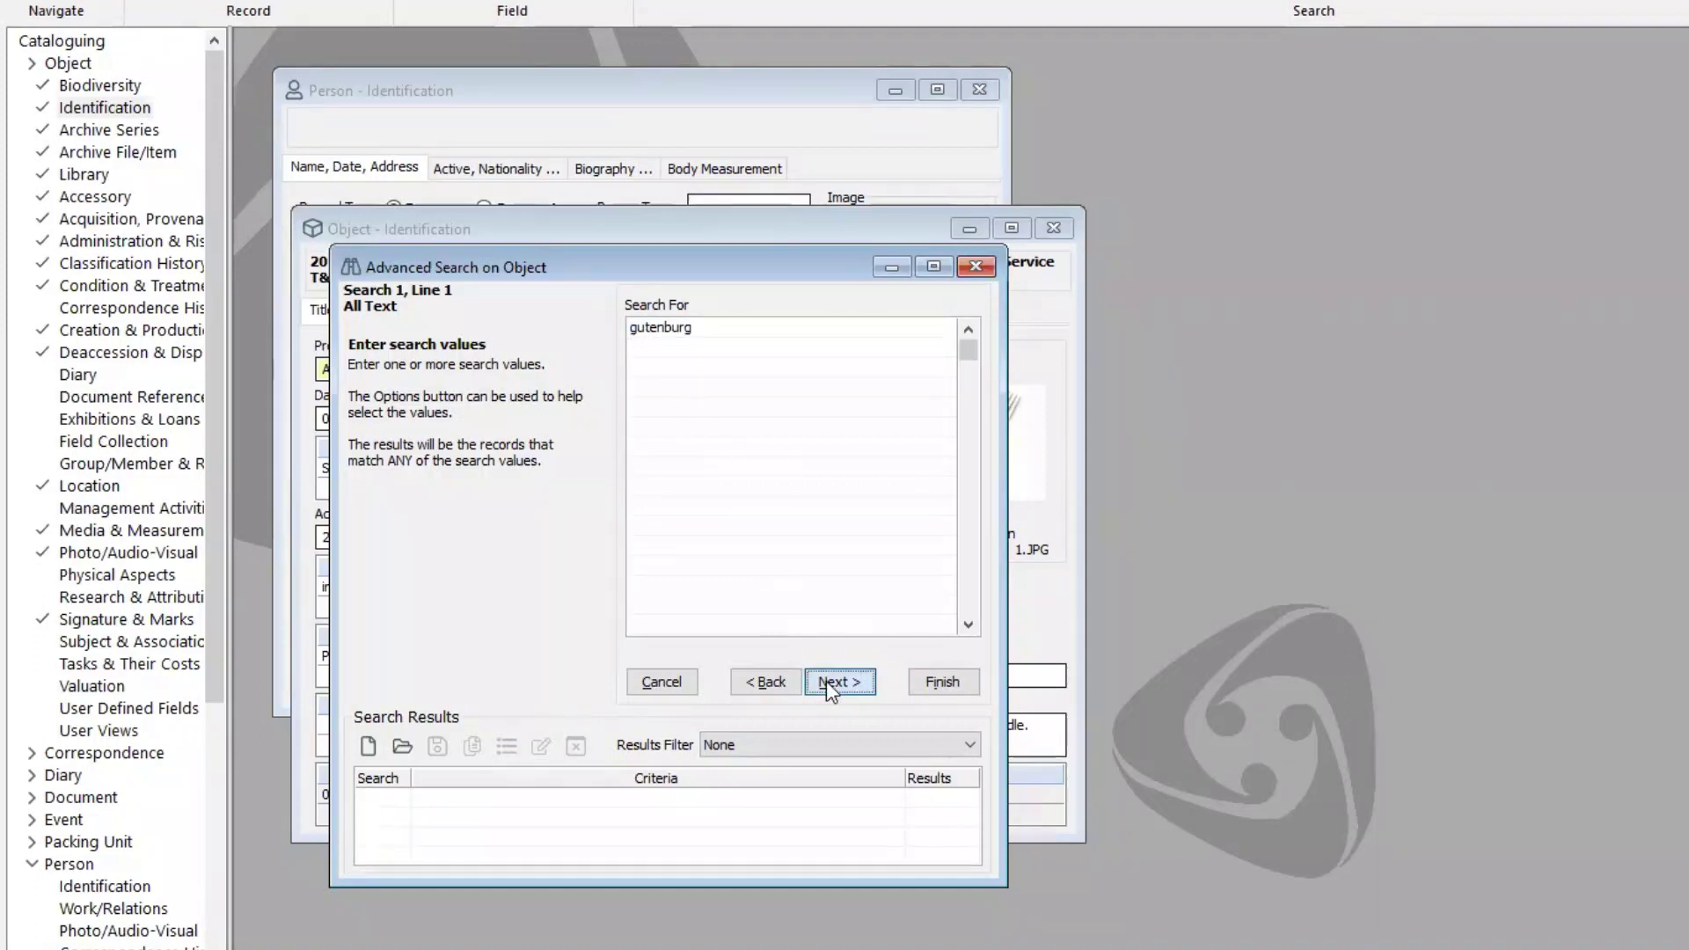
pyautogui.click(942, 683)
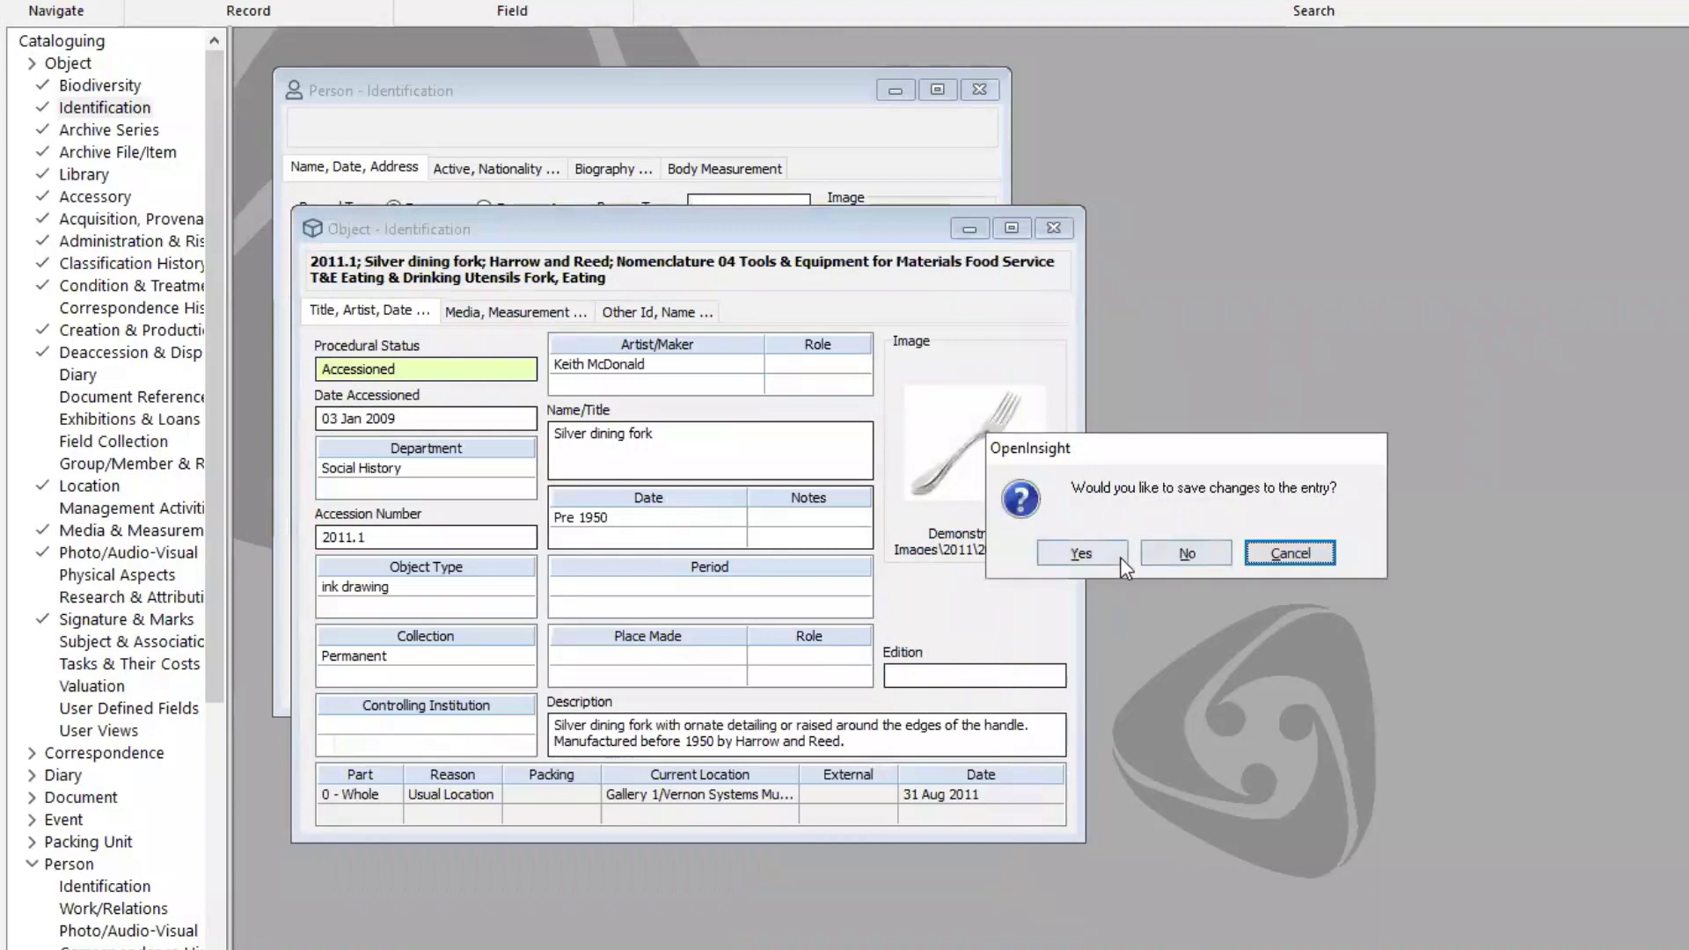
pyautogui.click(1165, 554)
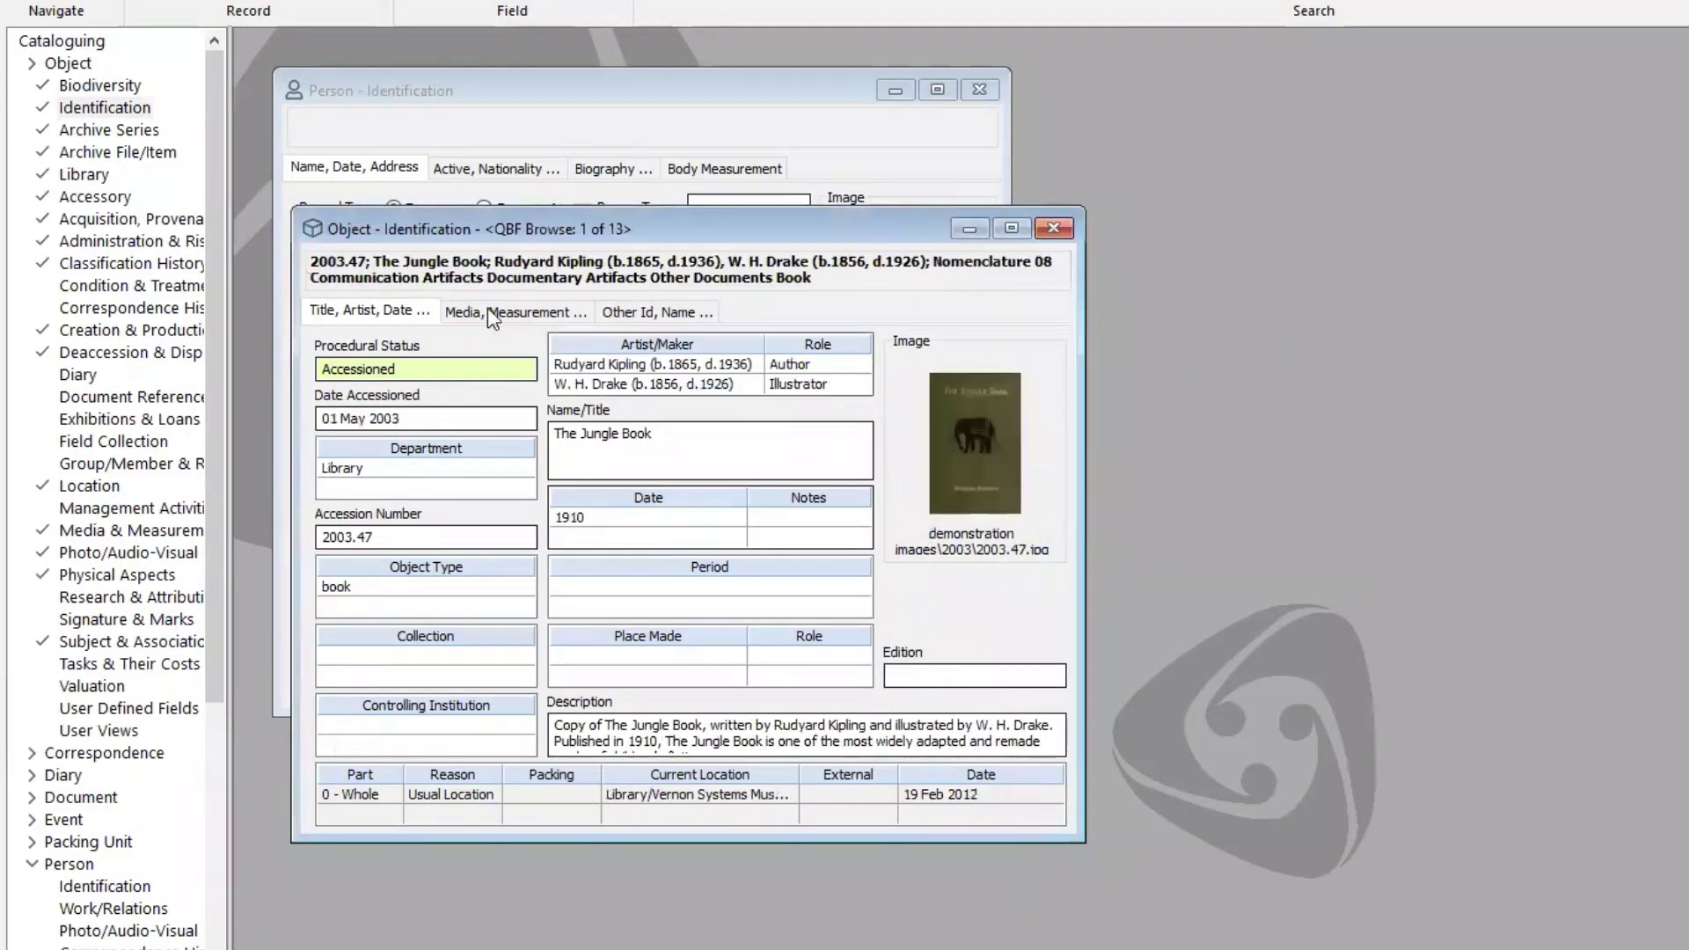
# - Check the Credit Line in the provenance and rights details of The Jungle Book's acquisition record
pyautogui.click(134, 219)
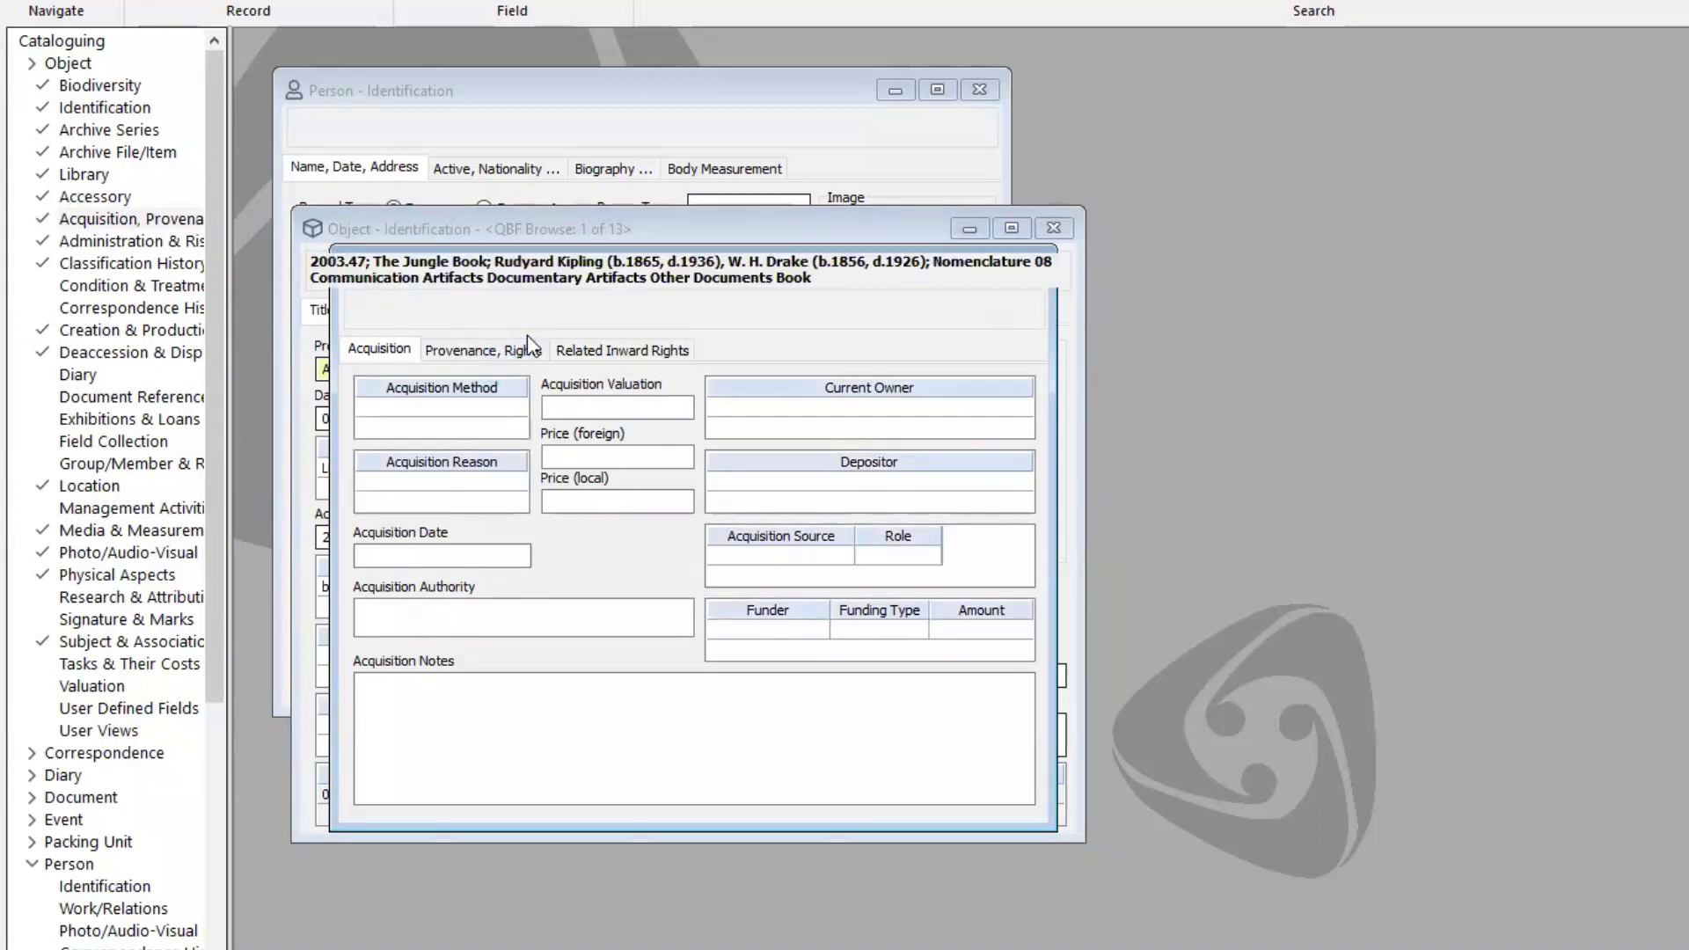
pyautogui.click(475, 350)
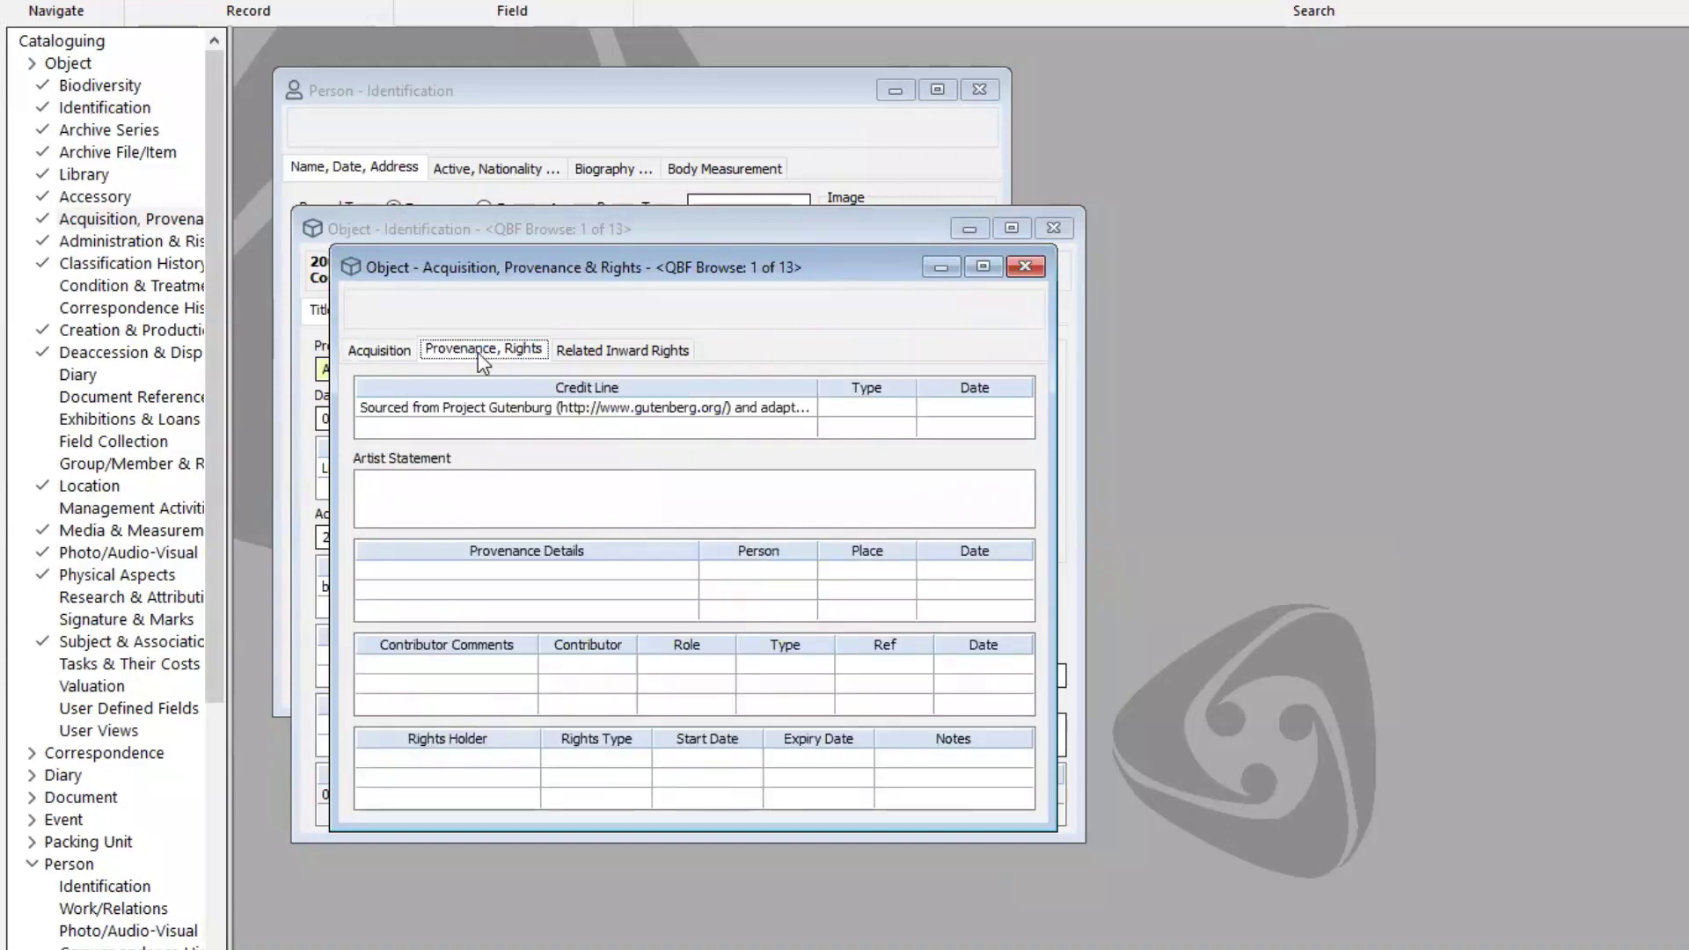
pyautogui.click(560, 414)
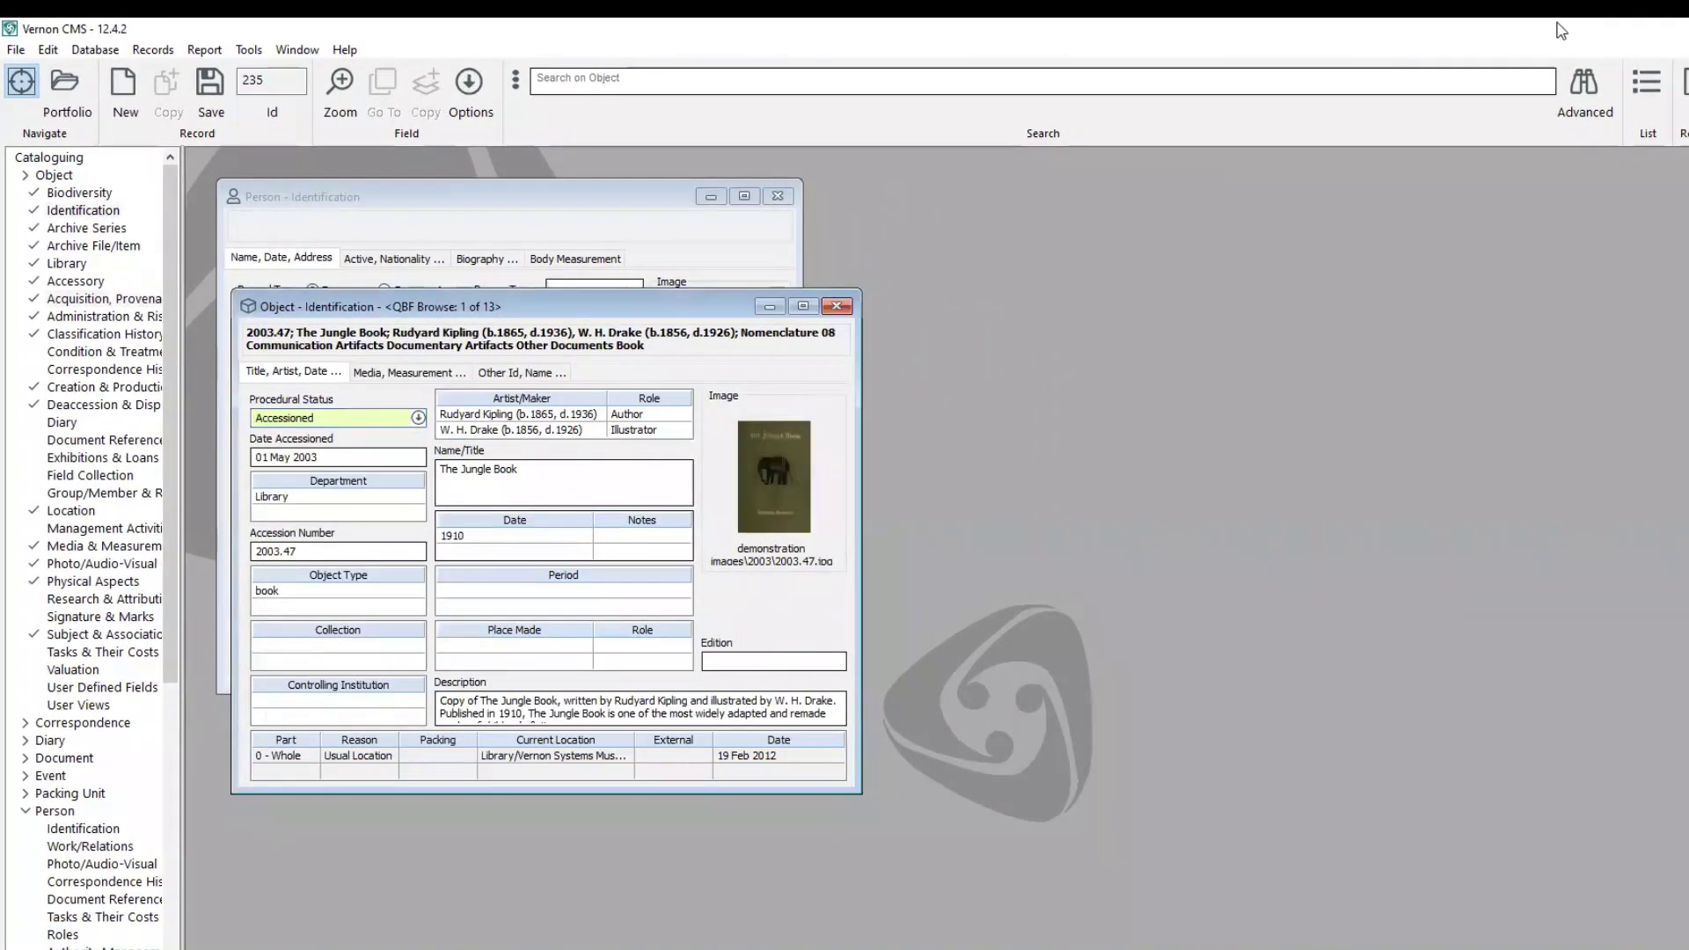
# - Set up a new advanced object search on Accession No (no format) with the truncated value 1999]
pyautogui.click(1582, 88)
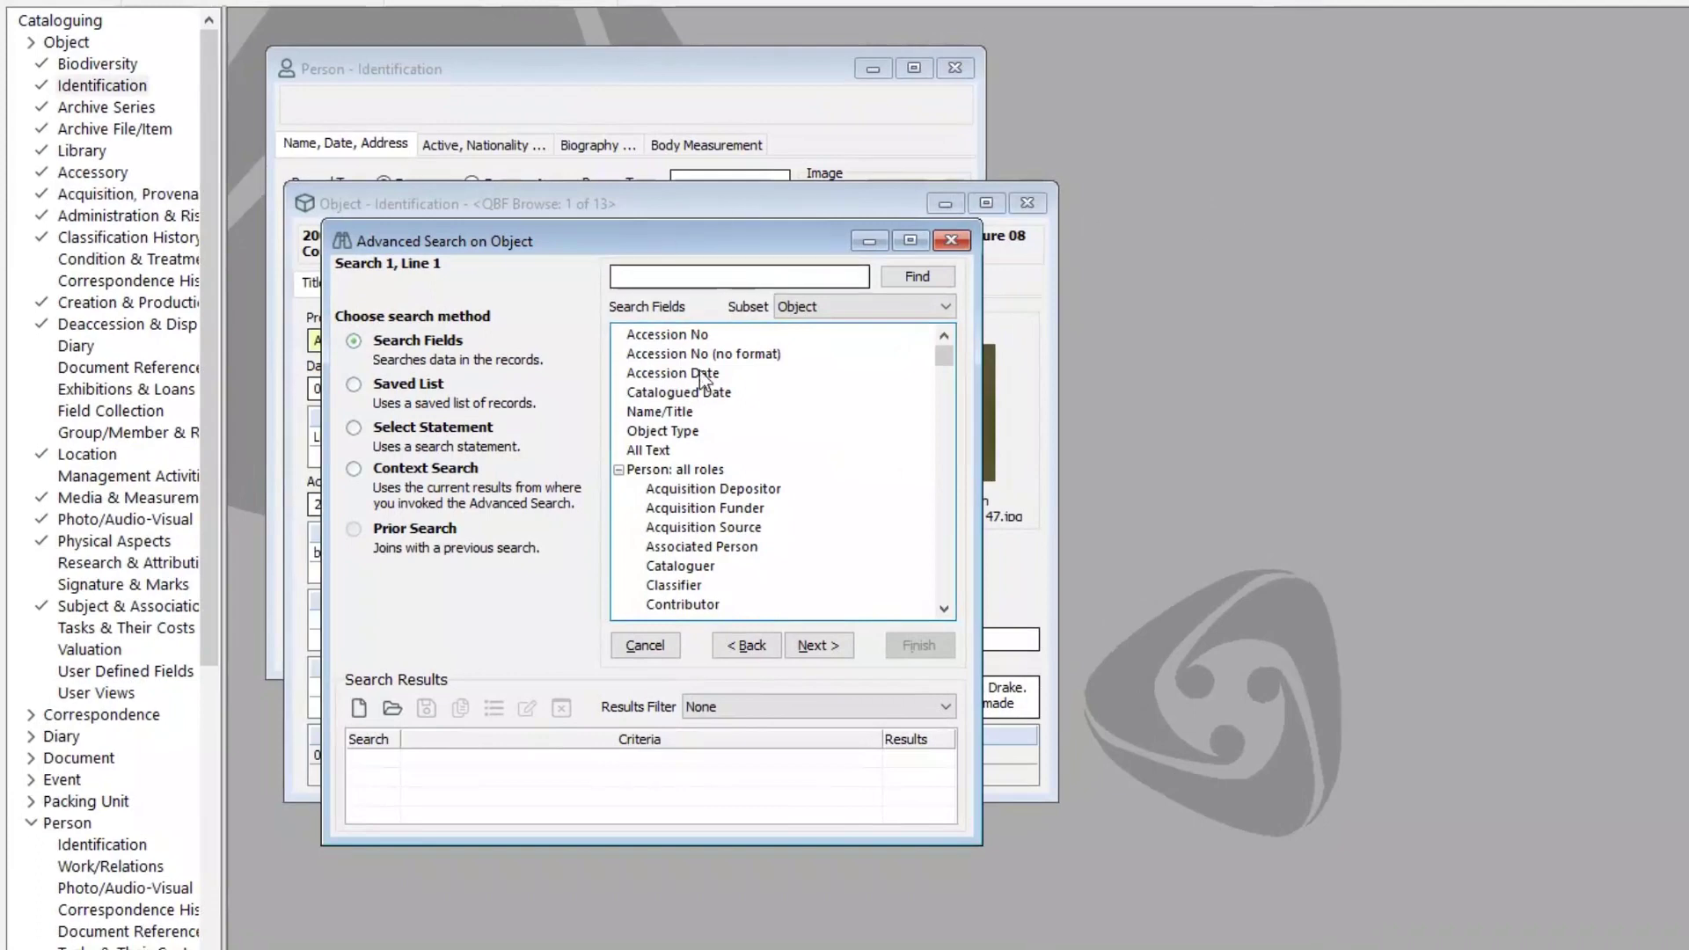
pyautogui.click(720, 354)
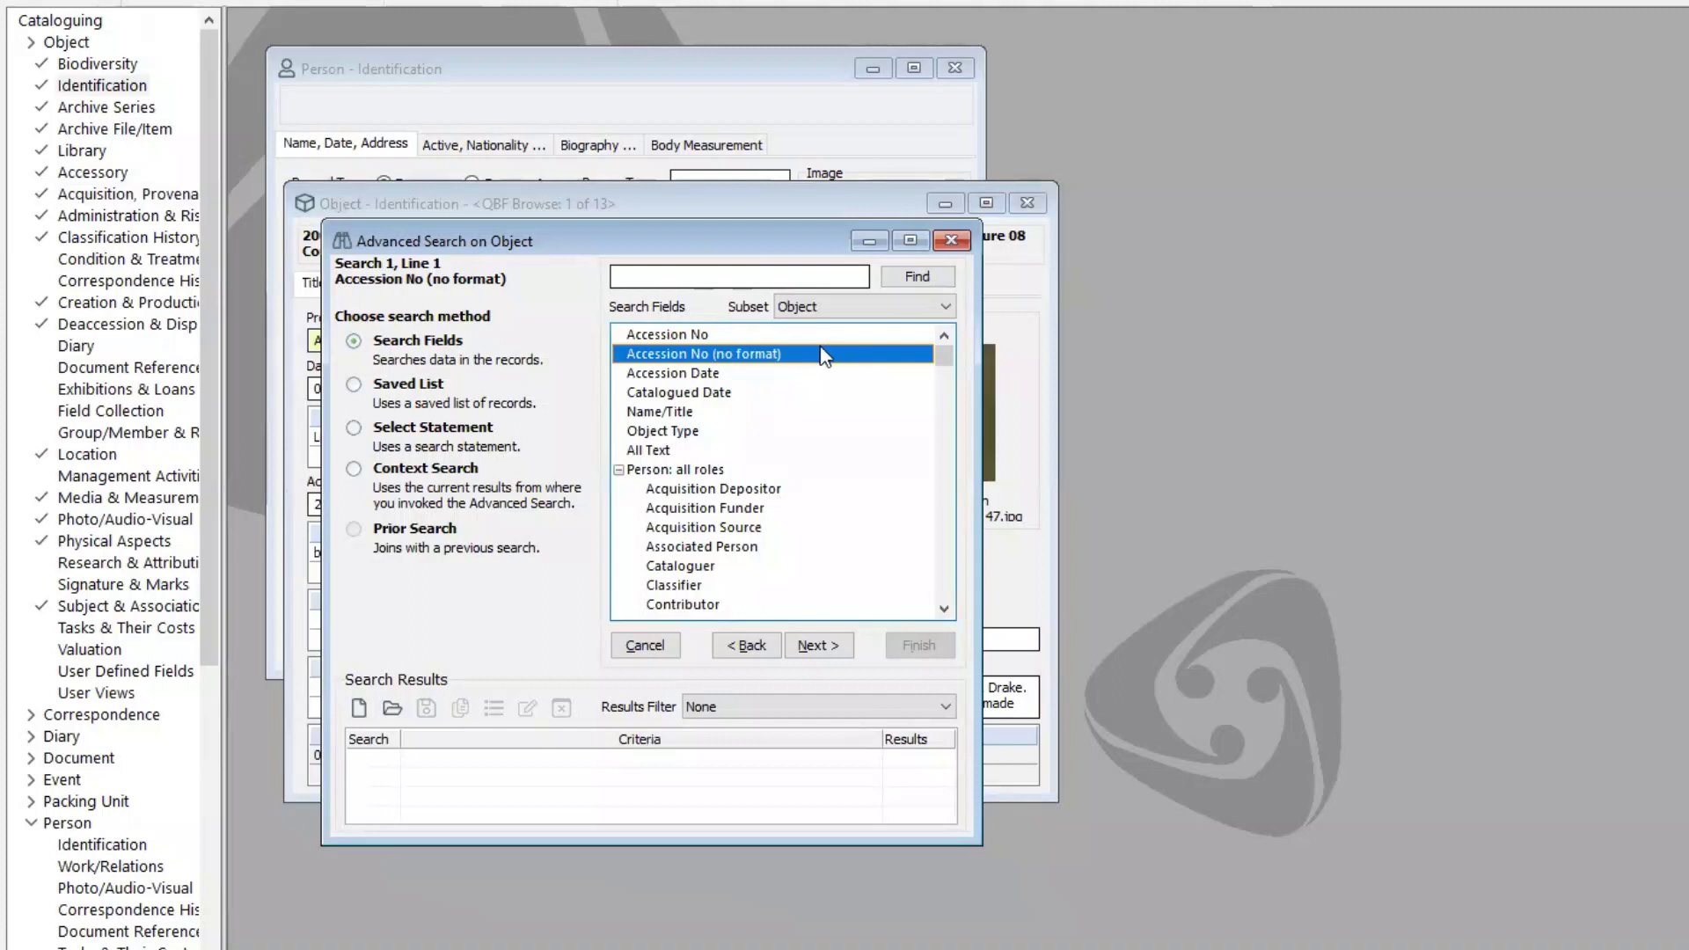
pyautogui.click(830, 649)
pyautogui.click(690, 301)
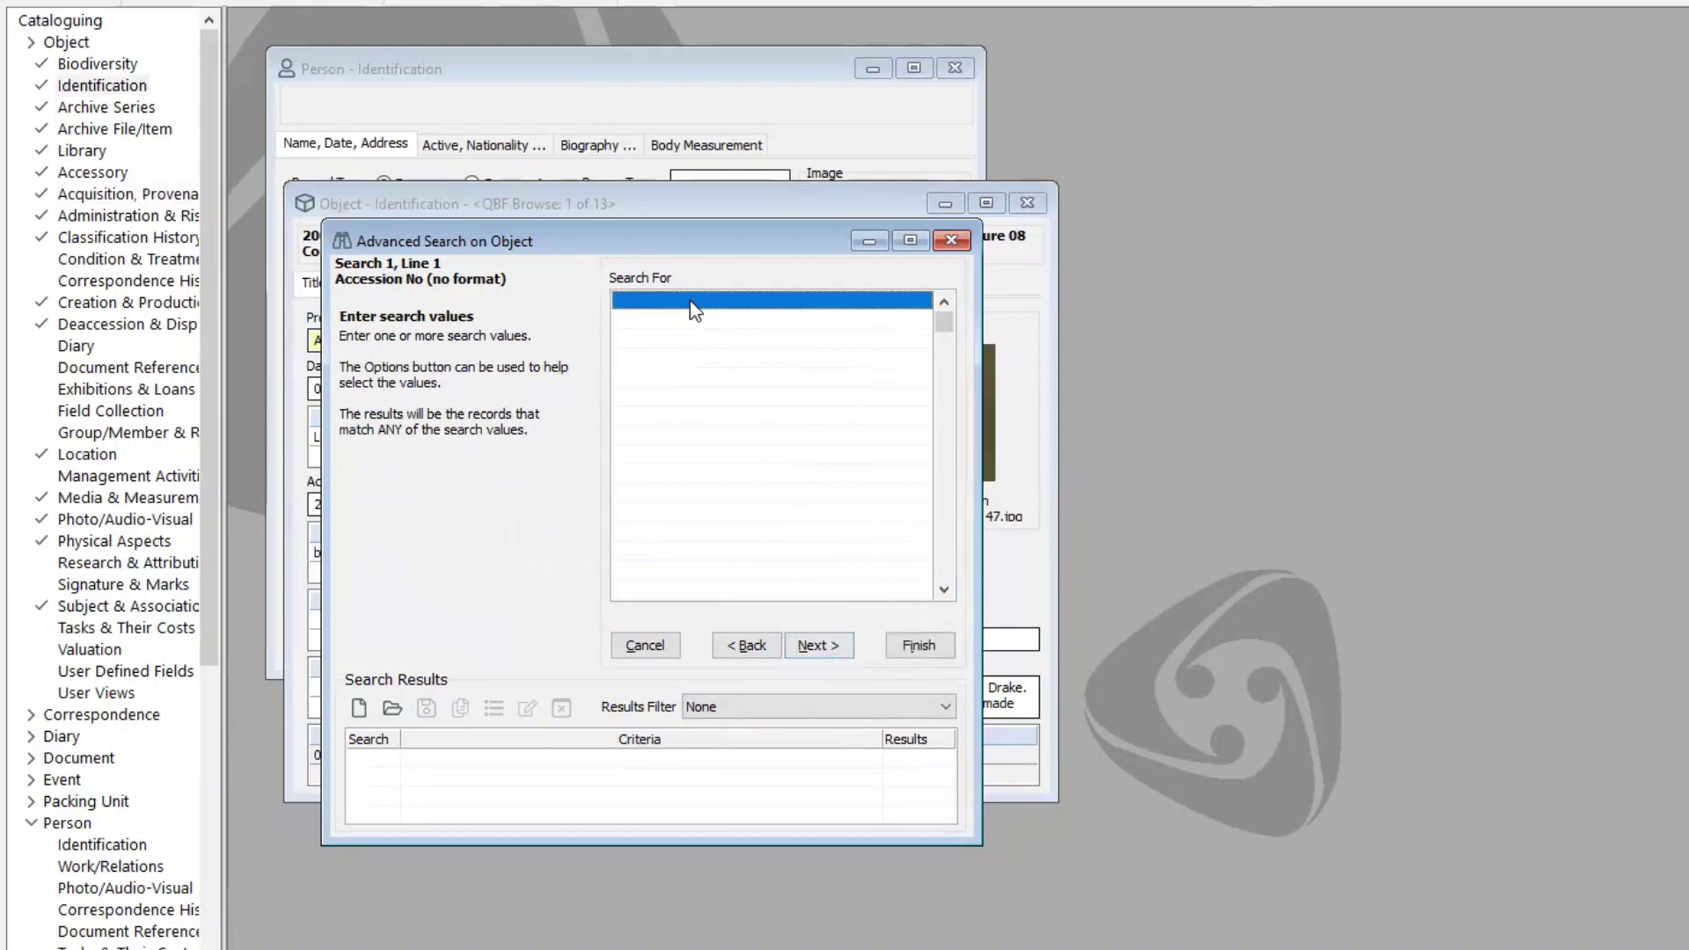
pyautogui.write('1999')
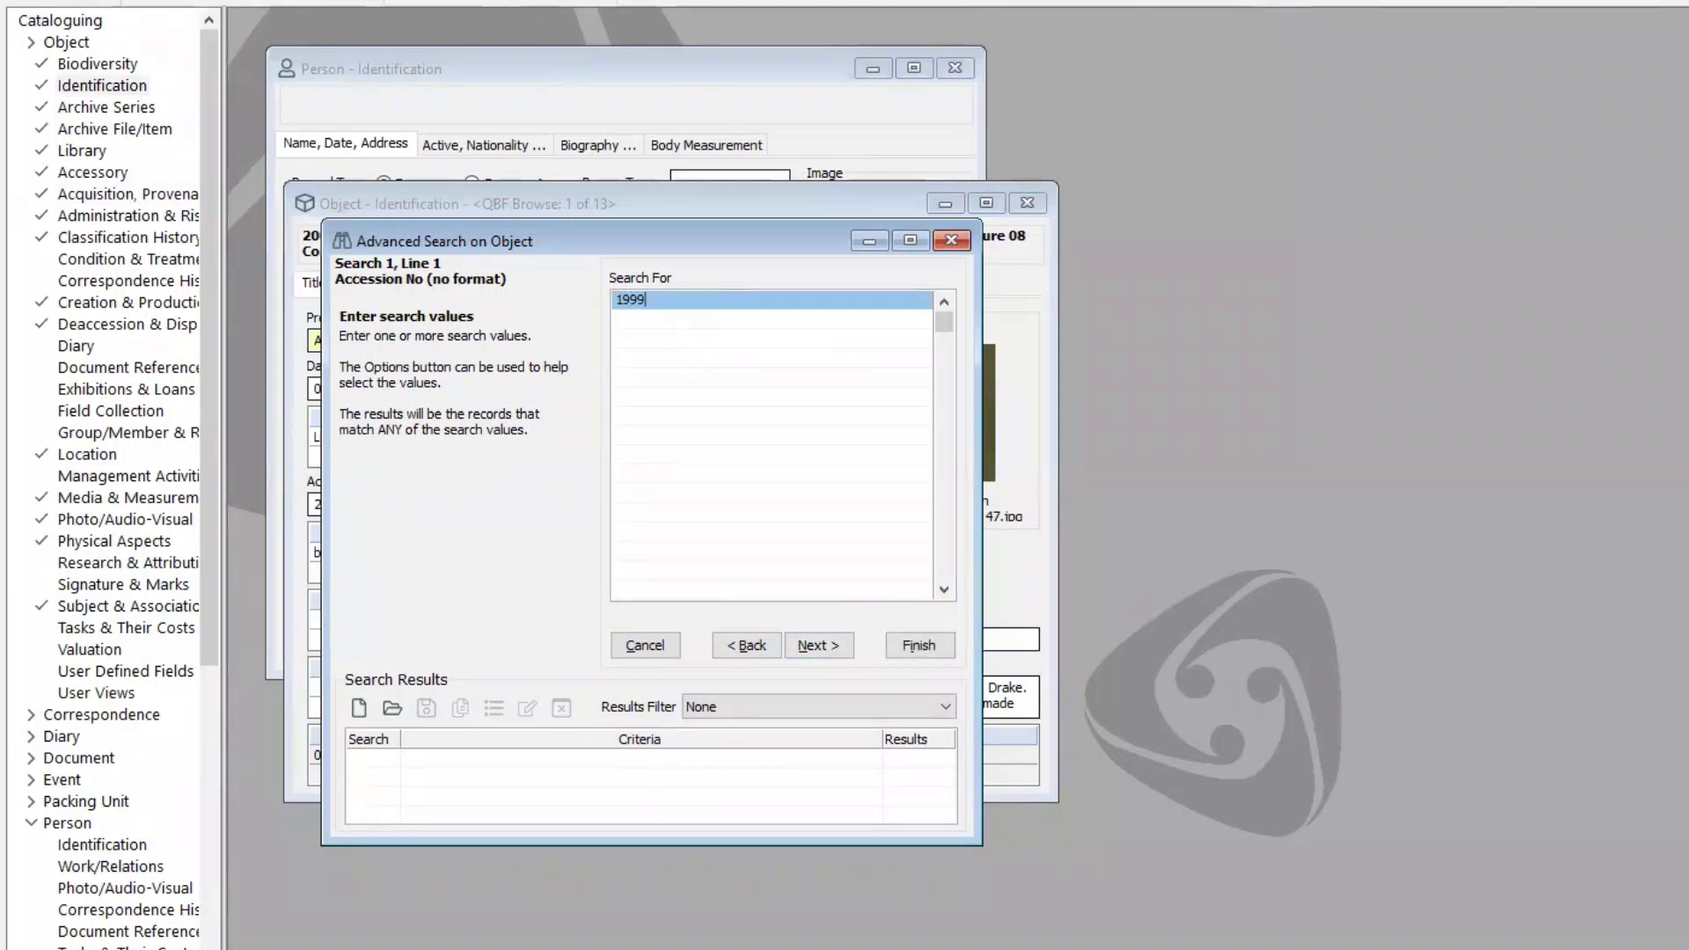
pyautogui.write(']')
pyautogui.press('Return')
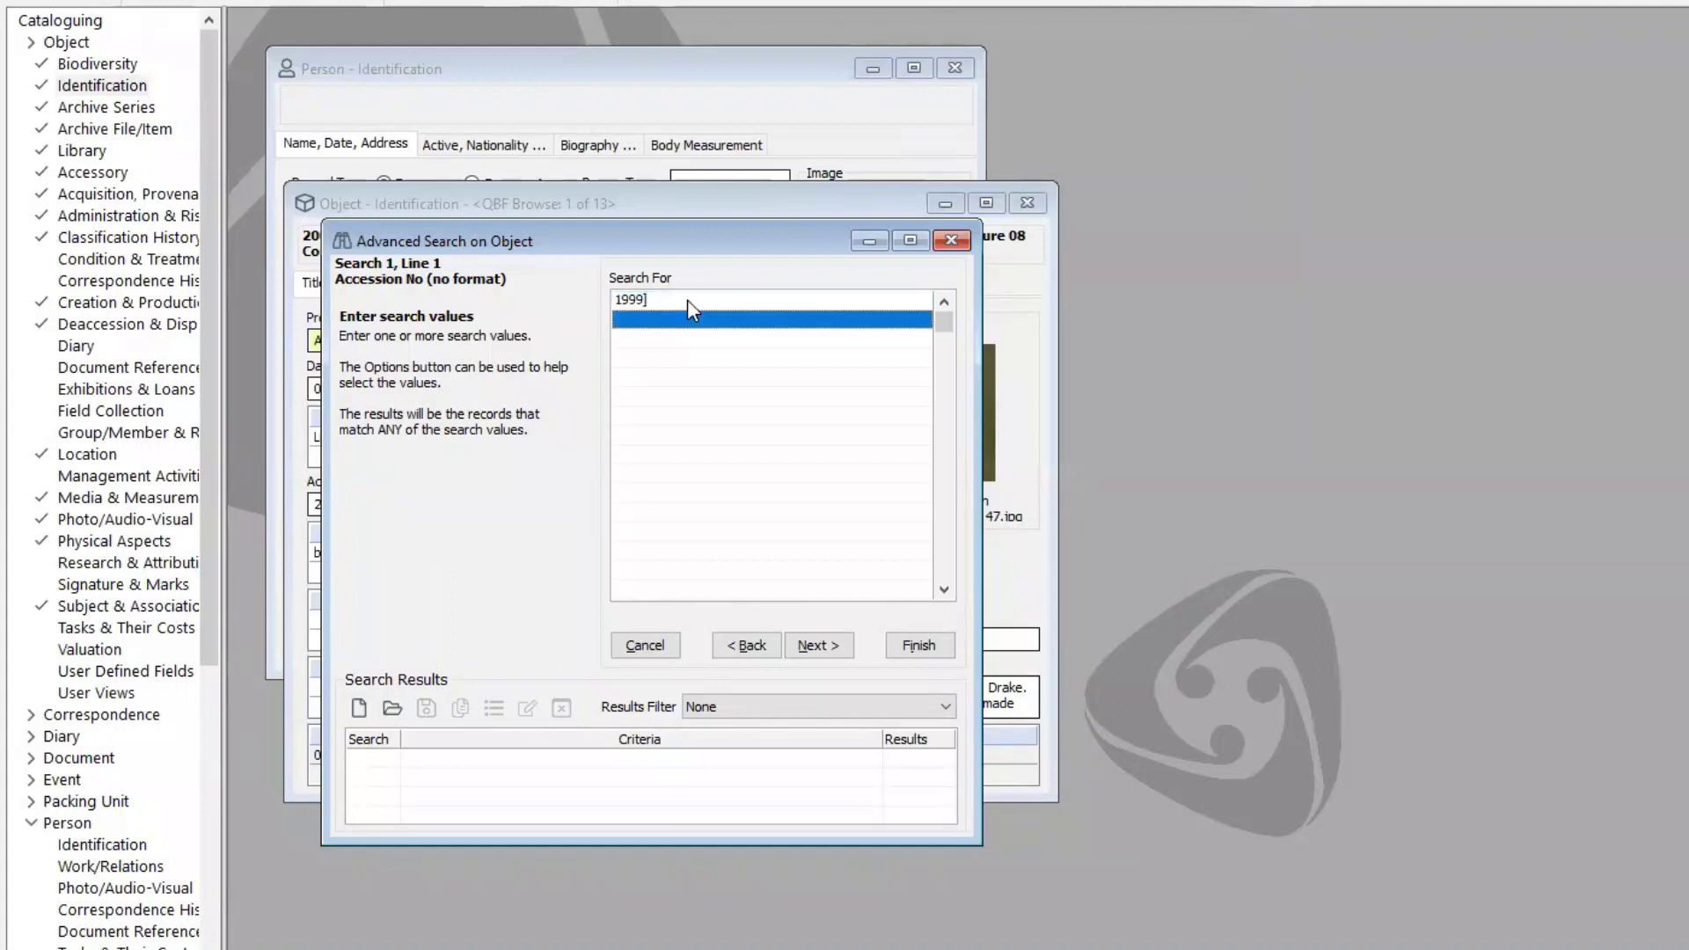
# - Run the accession number search, replace the active browse list with its results, and review the record list before closing it
pyautogui.click(818, 645)
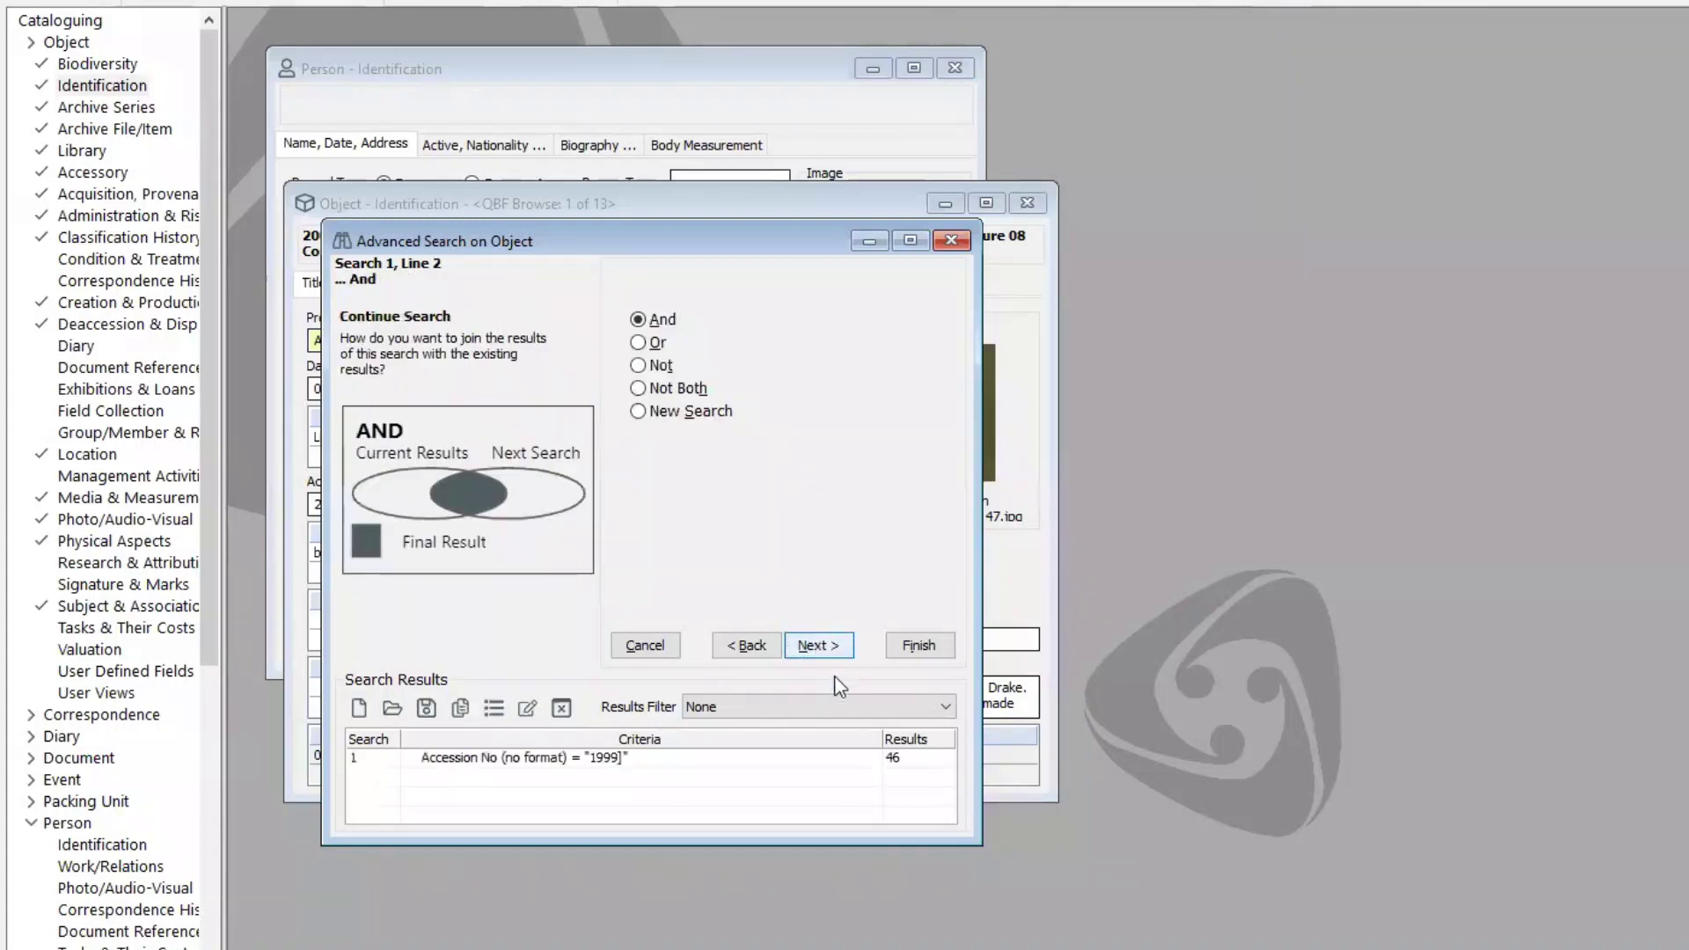
pyautogui.click(947, 649)
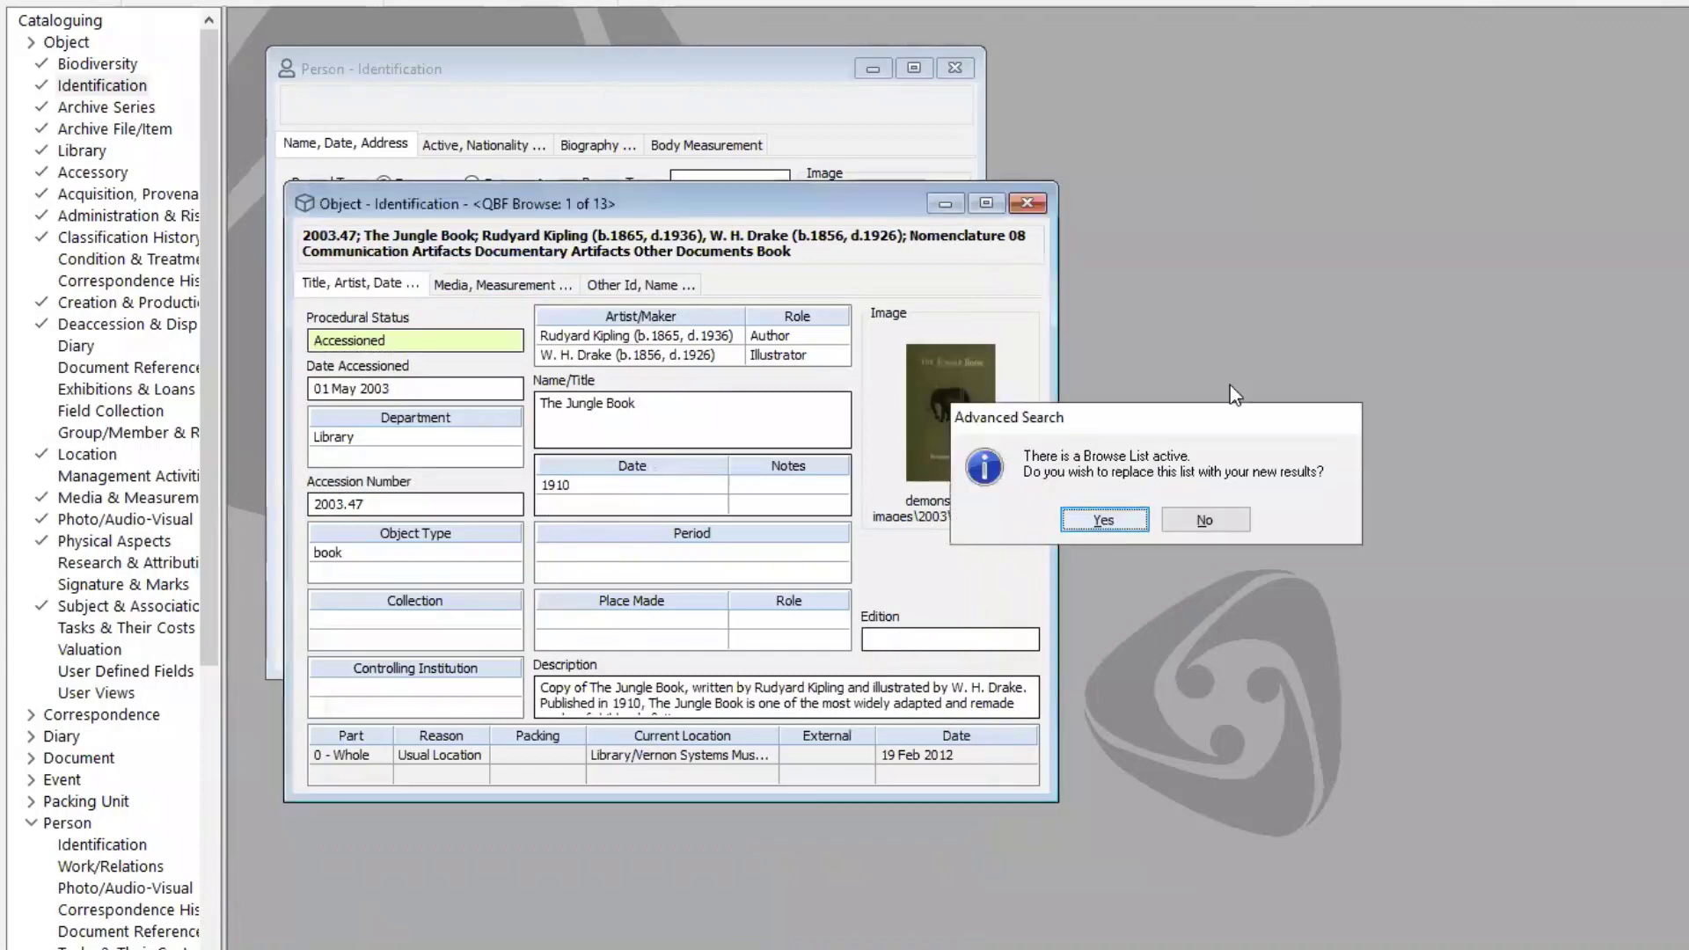
pyautogui.press('Return')
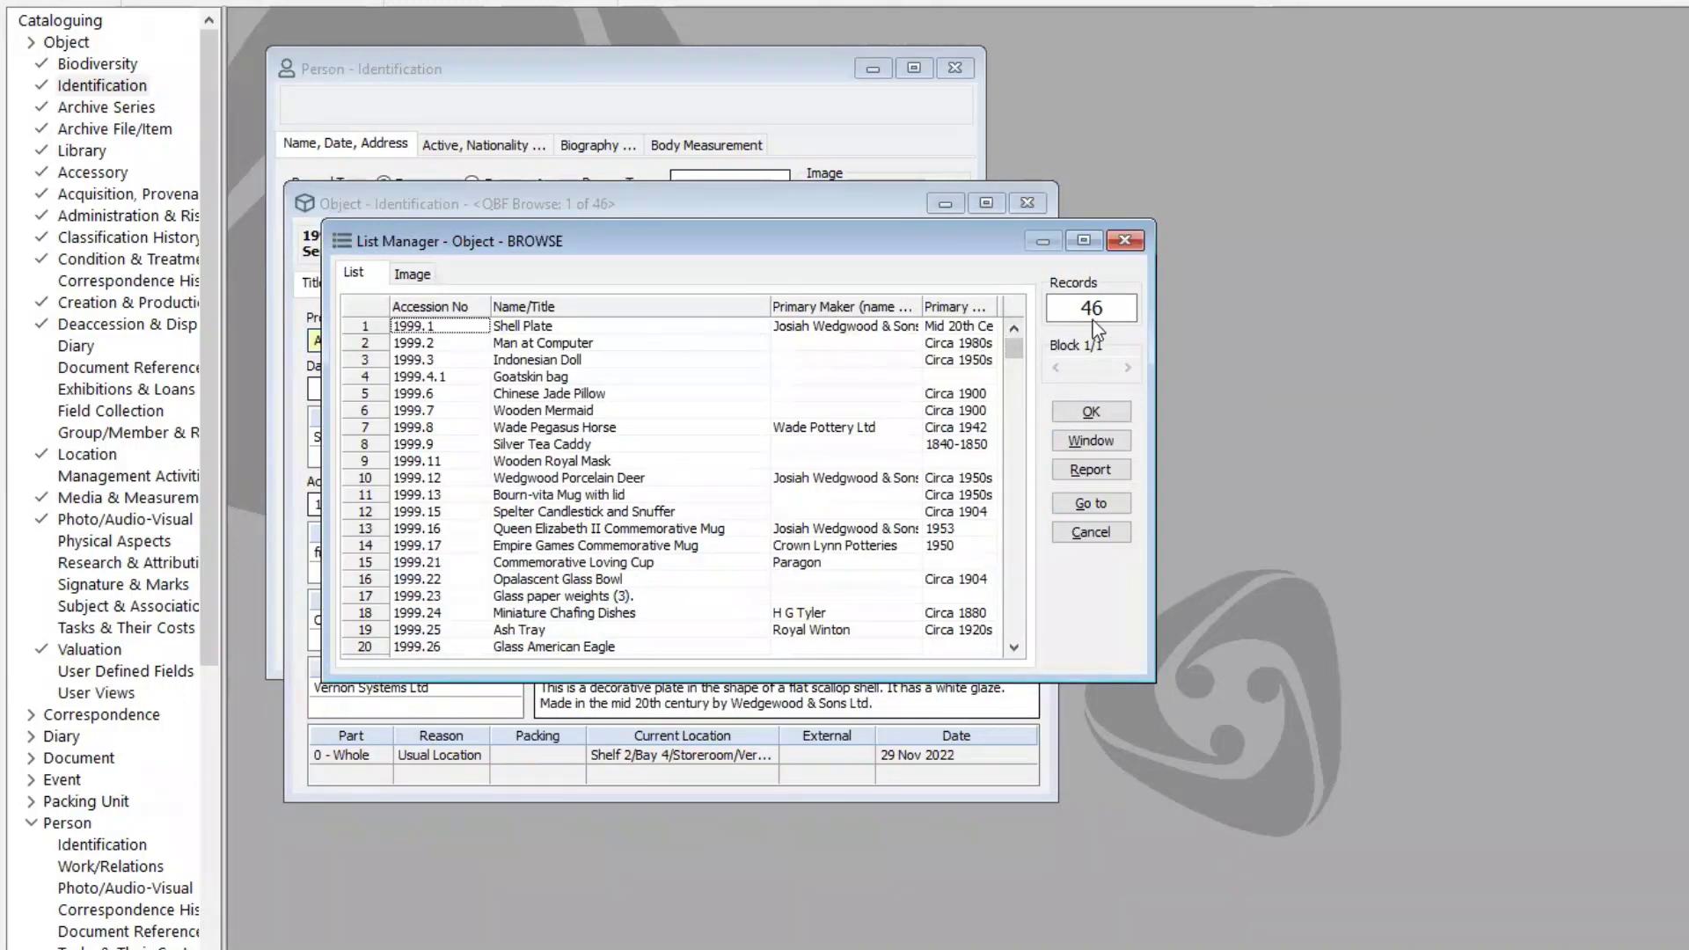
pyautogui.click(1122, 242)
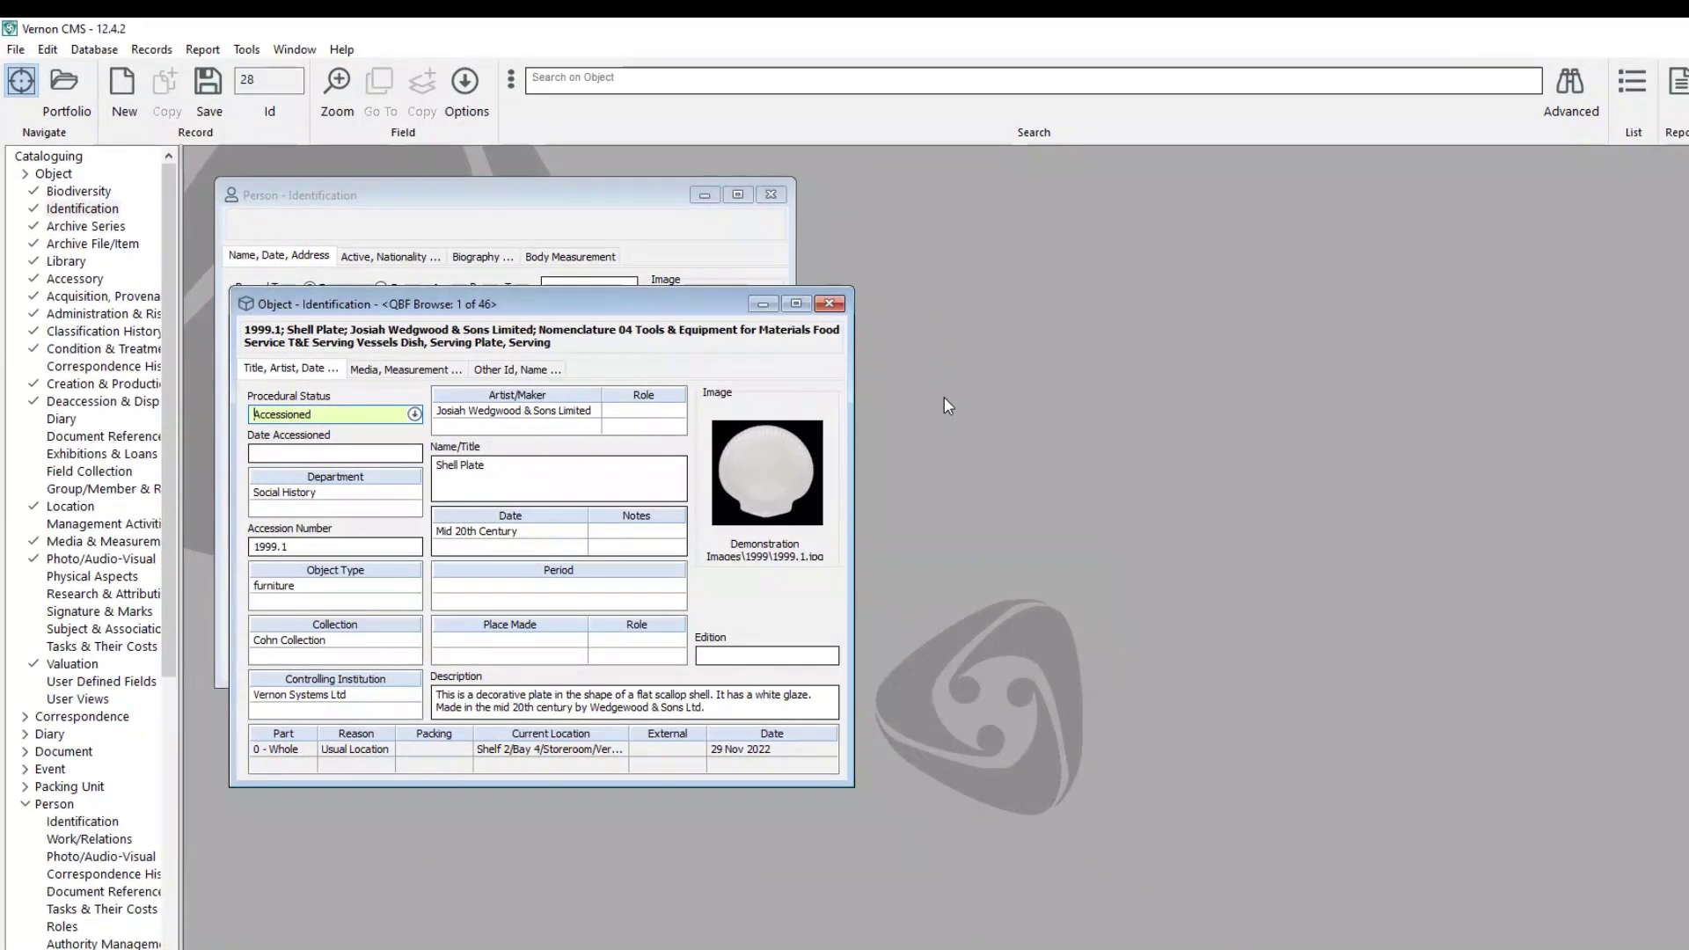
# - Start another advanced object search, find the production date field by name and choose Production Date as the search field
pyautogui.click(1571, 88)
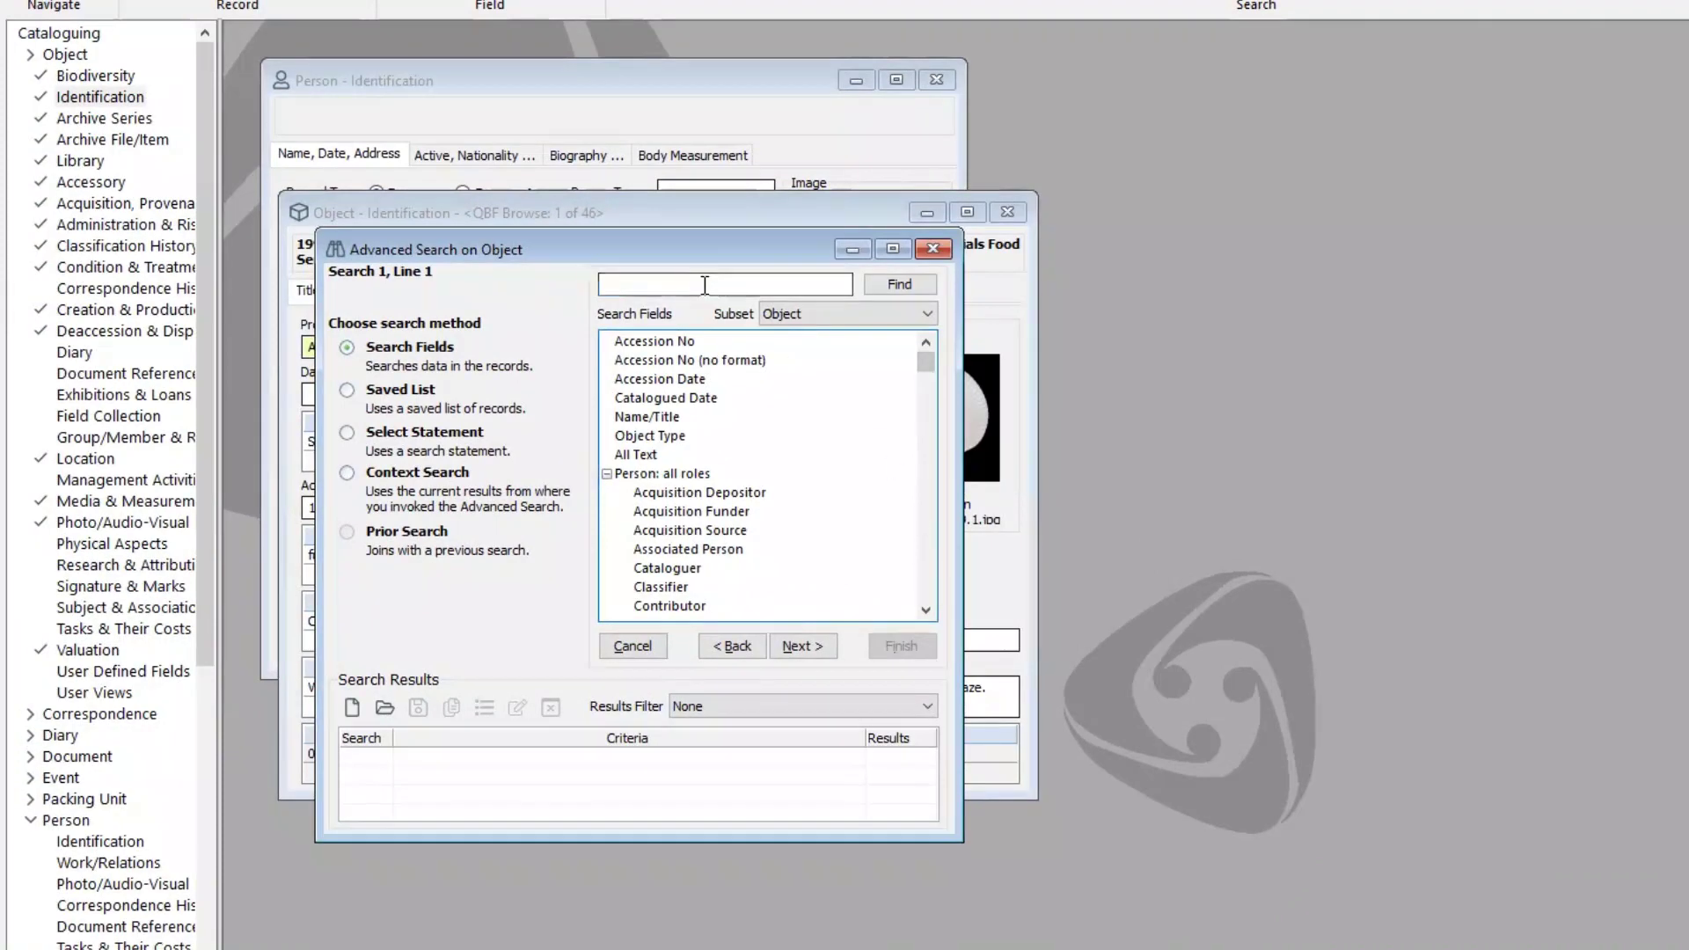
pyautogui.click(653, 289)
pyautogui.write('pr')
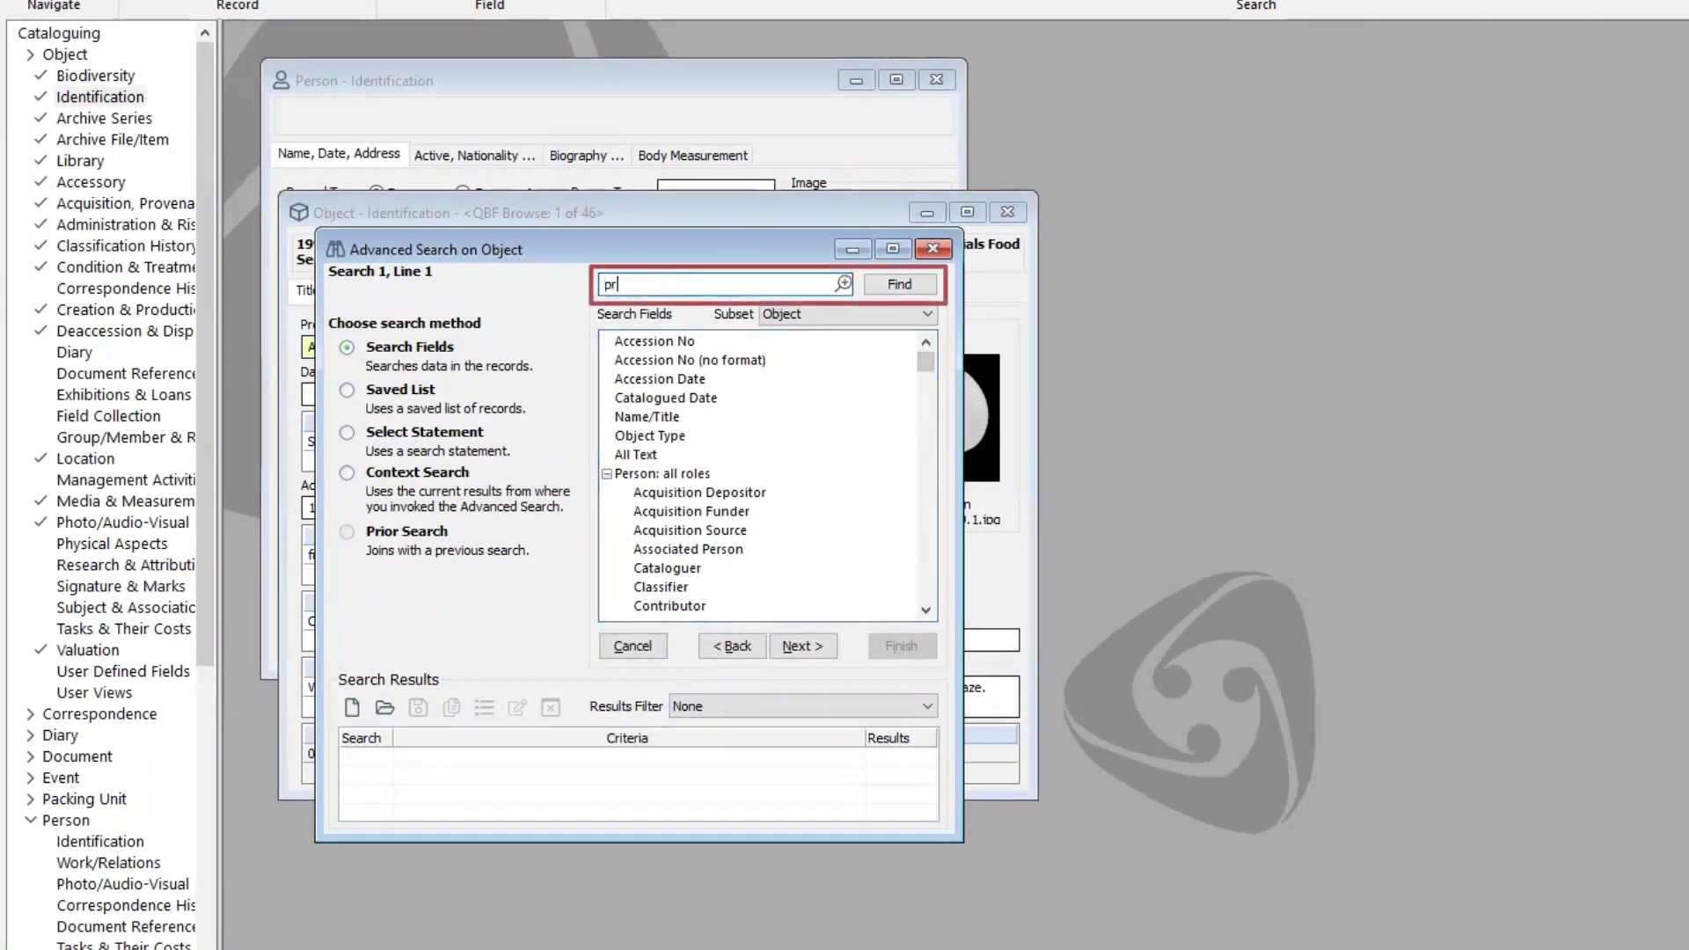
pyautogui.write('oduction date')
pyautogui.press('Return')
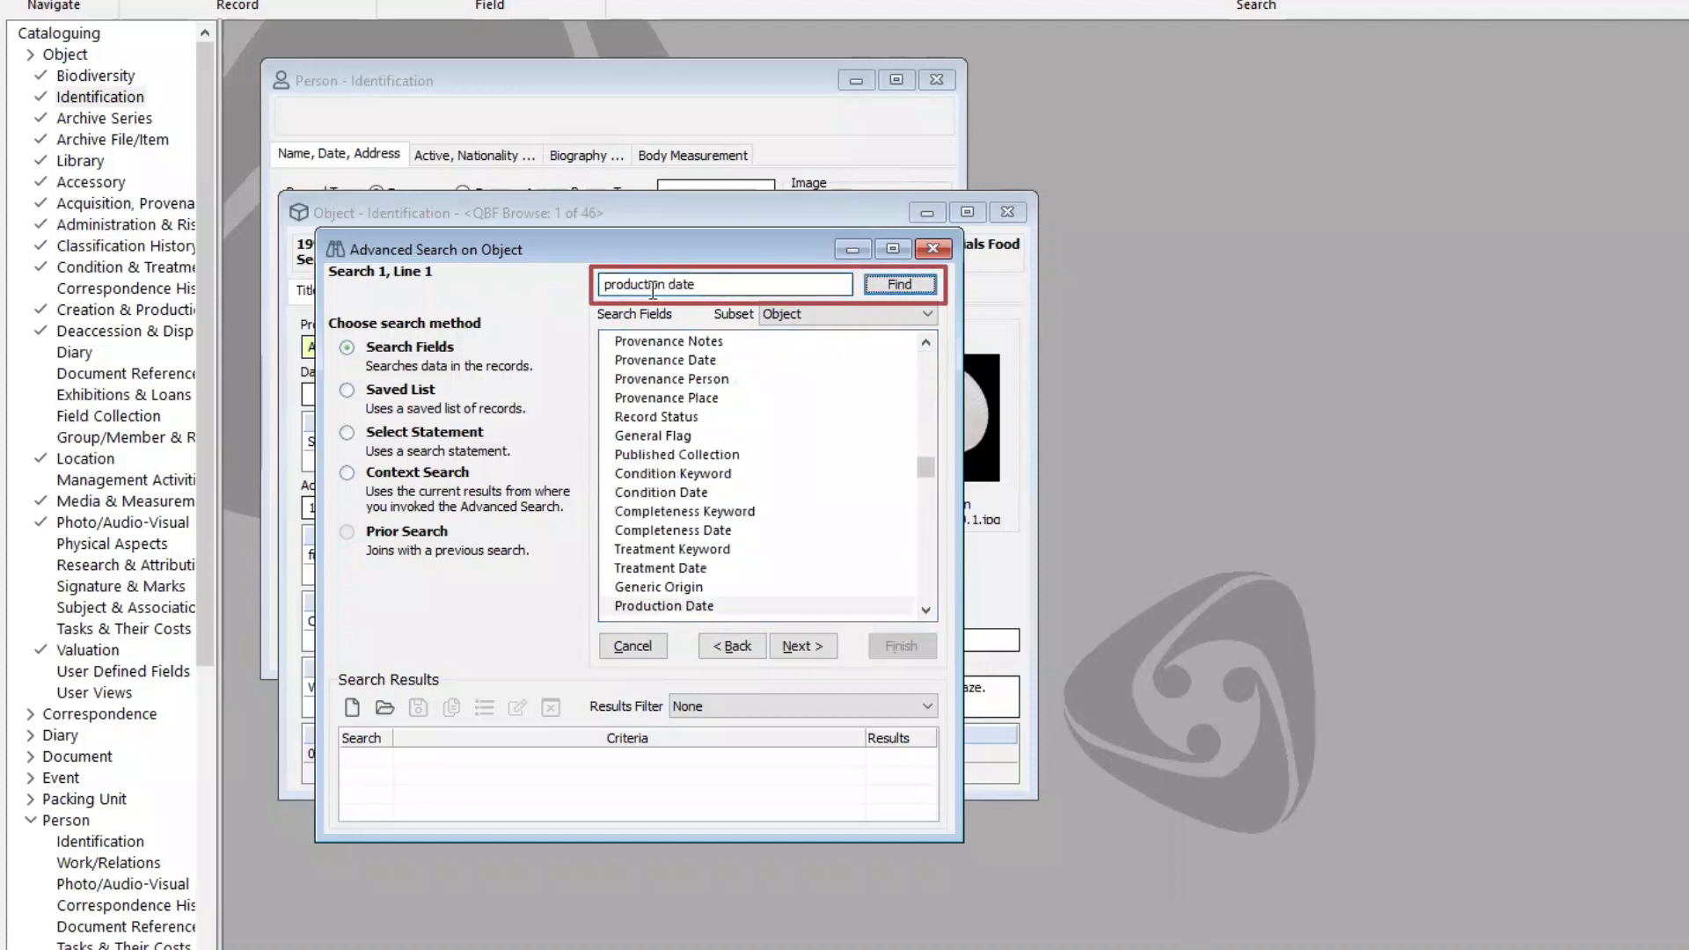
pyautogui.click(767, 607)
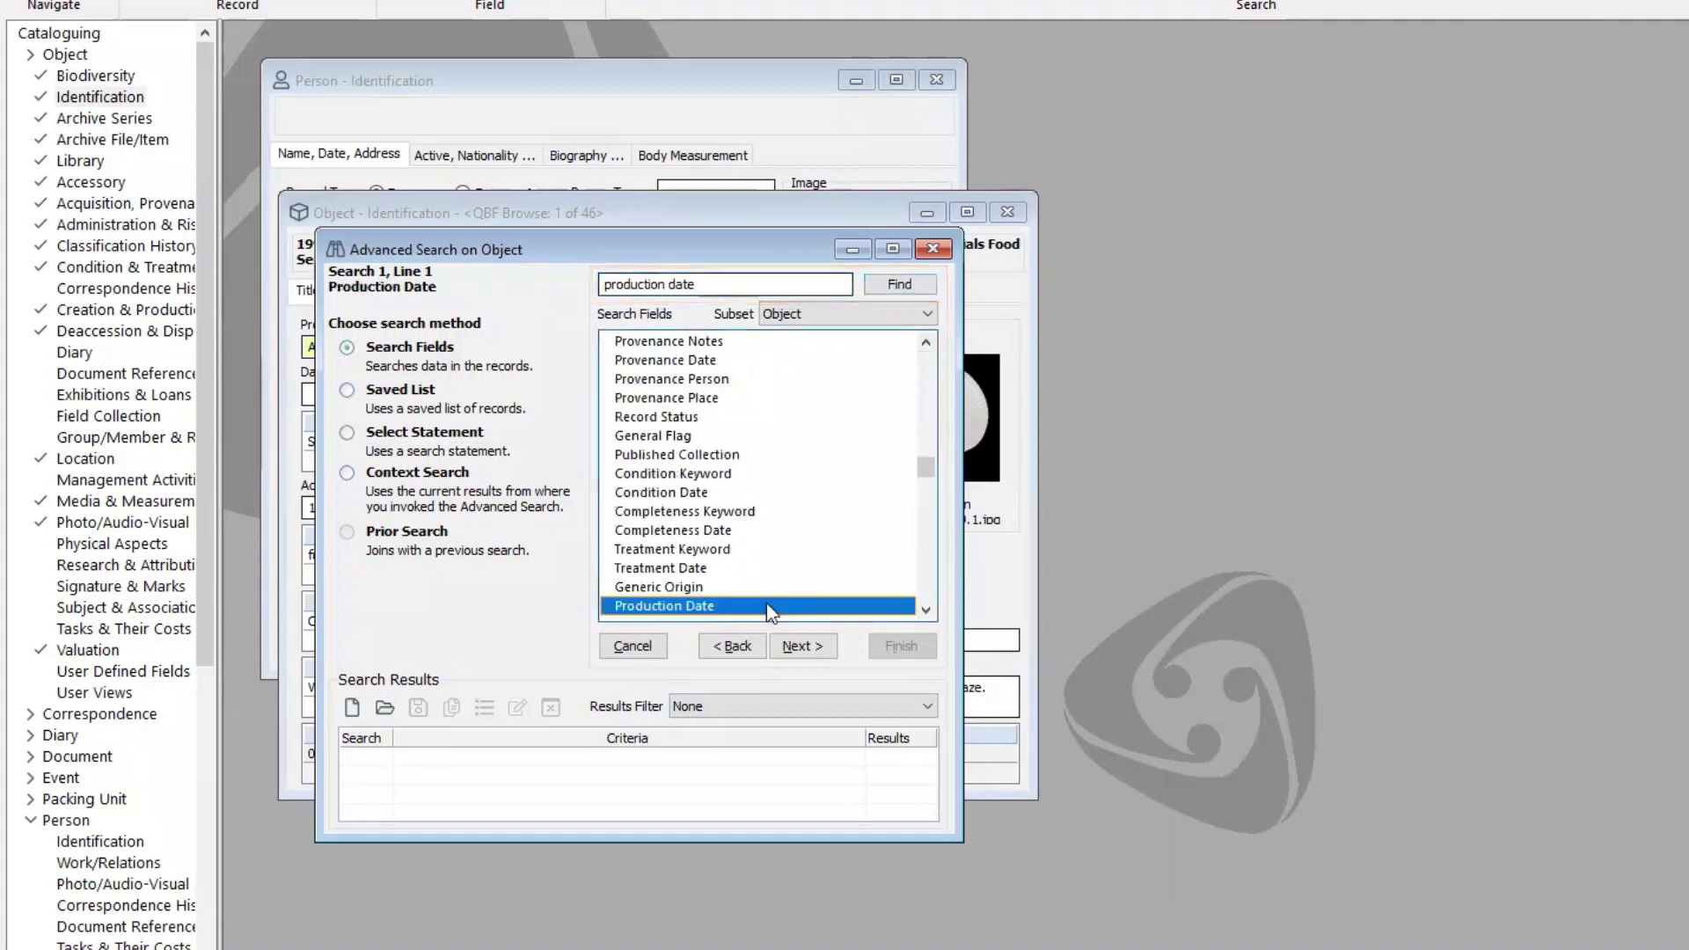
pyautogui.click(827, 639)
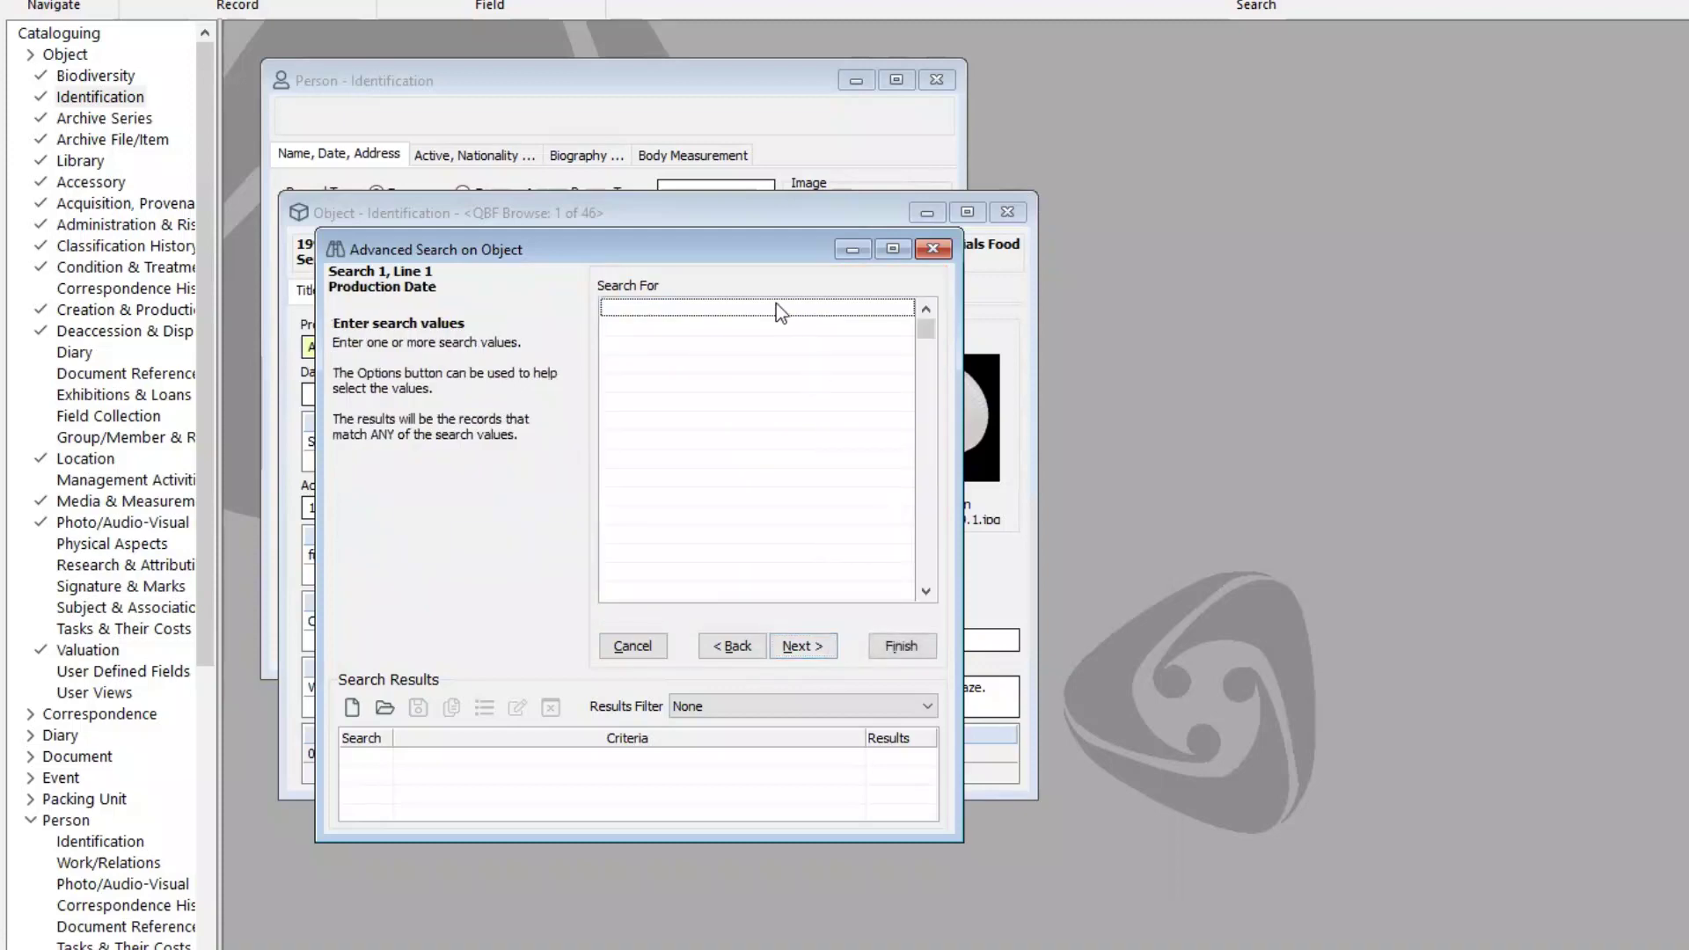
# - Define the Production Date search value as 01 Jan 2011 to 01 Jan 2012 with the Contained search type
pyautogui.click(730, 305)
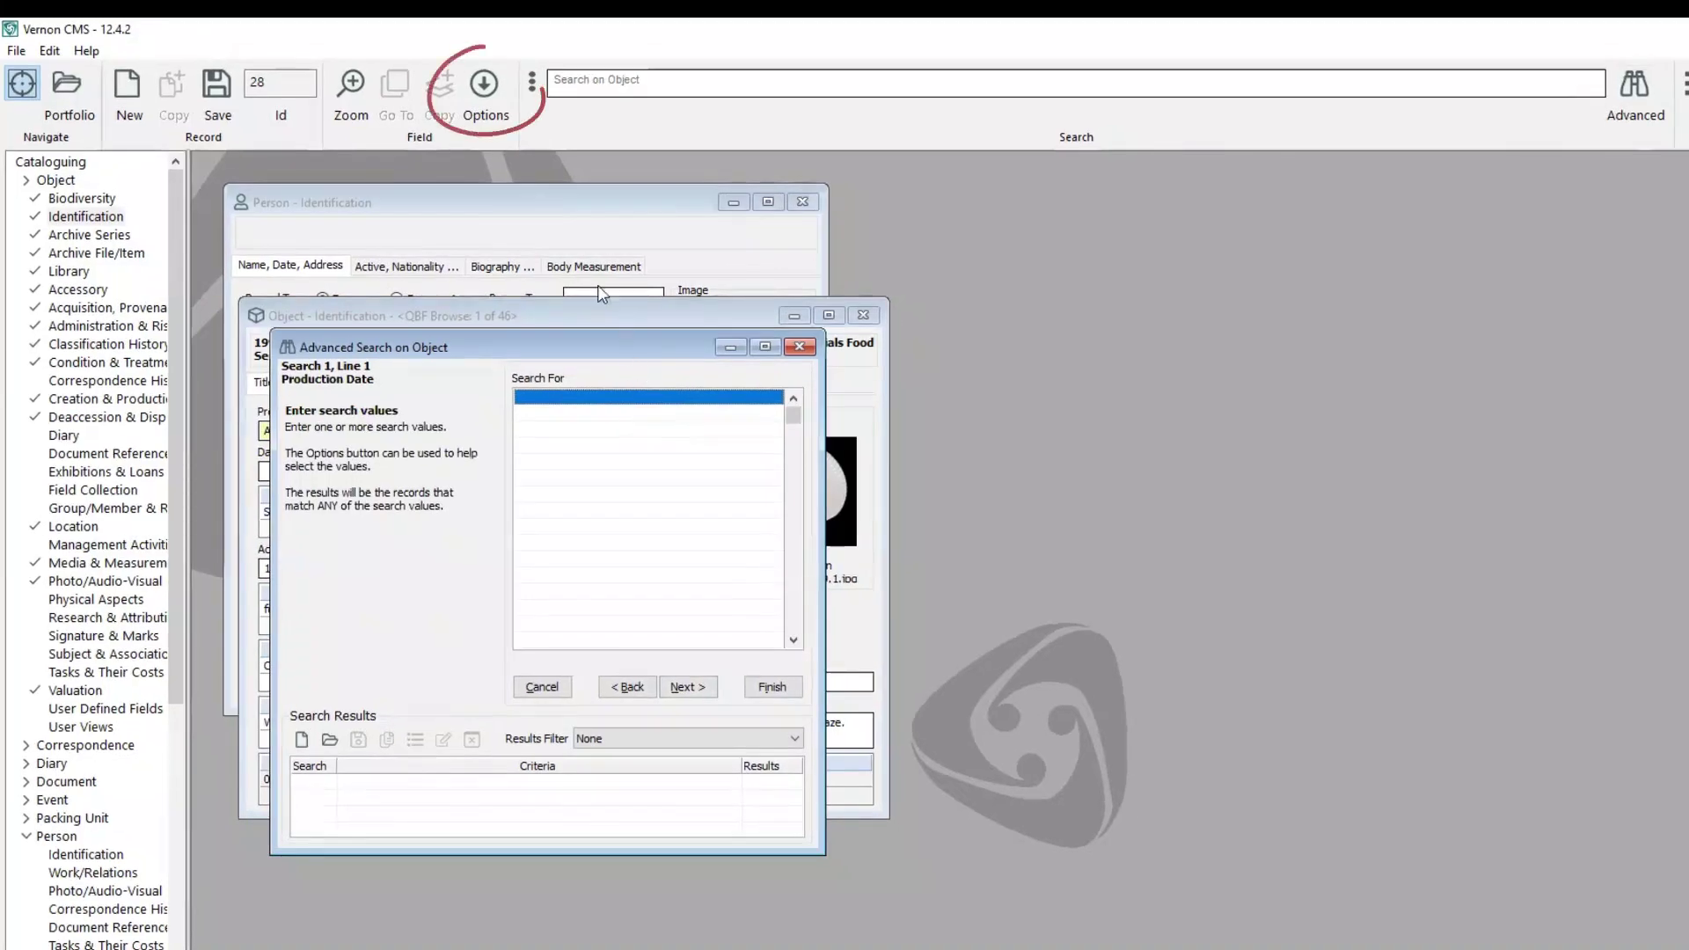
pyautogui.click(485, 88)
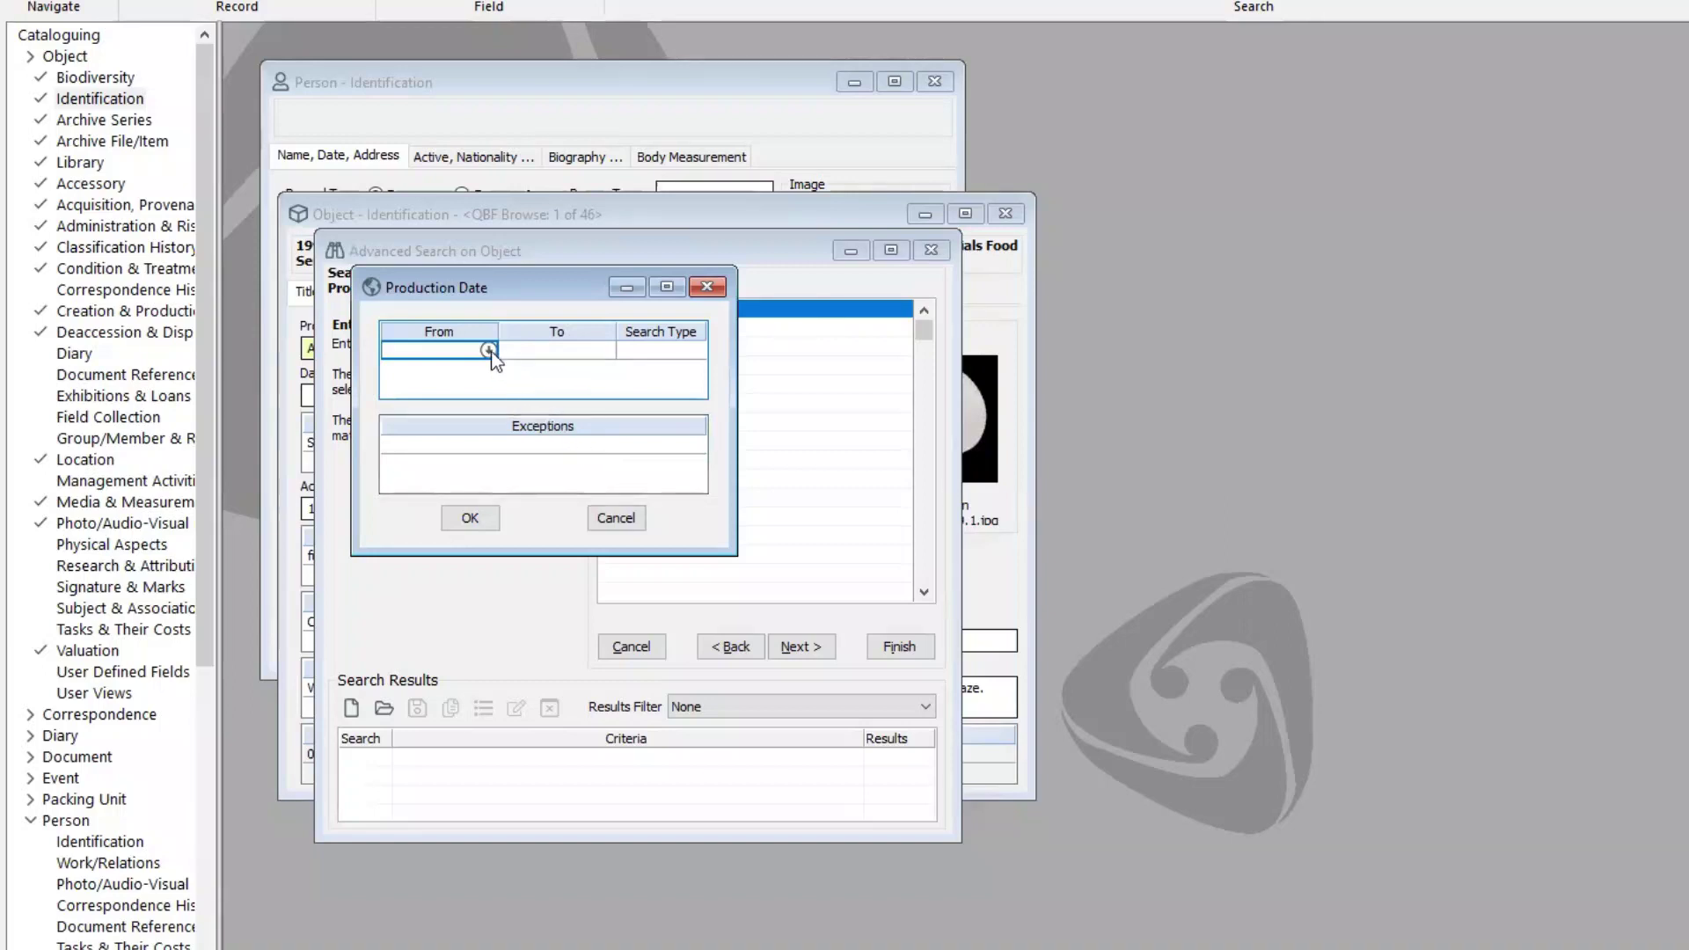
pyautogui.write('1/1/11')
pyautogui.press('Tab')
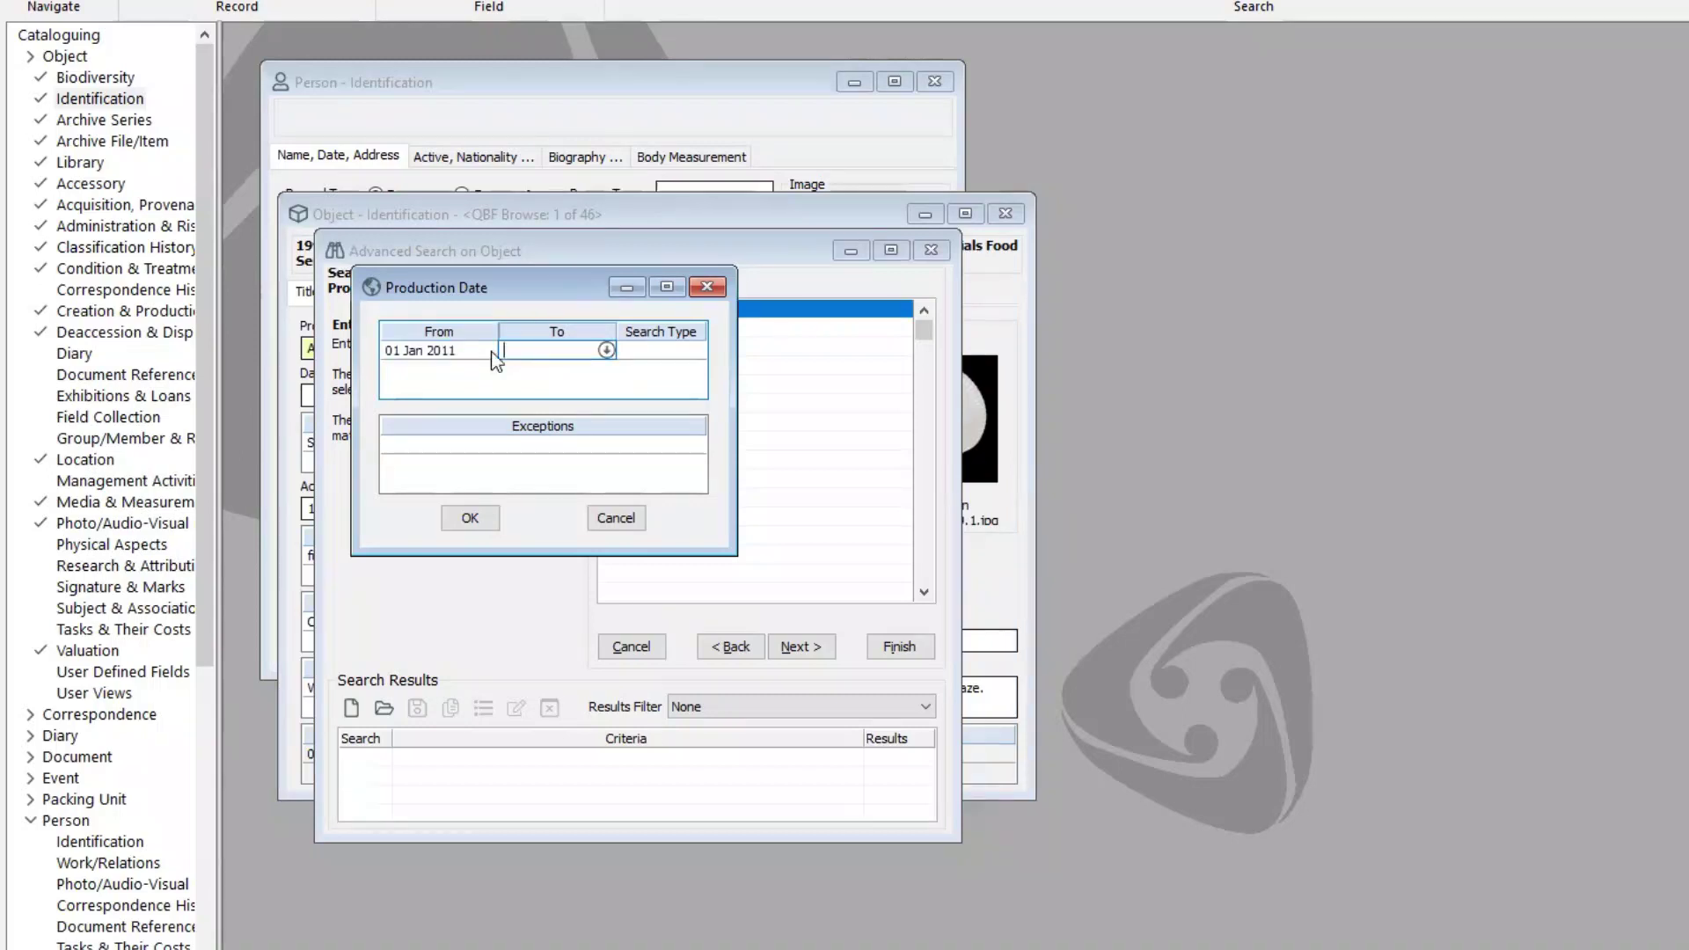
pyautogui.write('1/1/12')
pyautogui.click(649, 344)
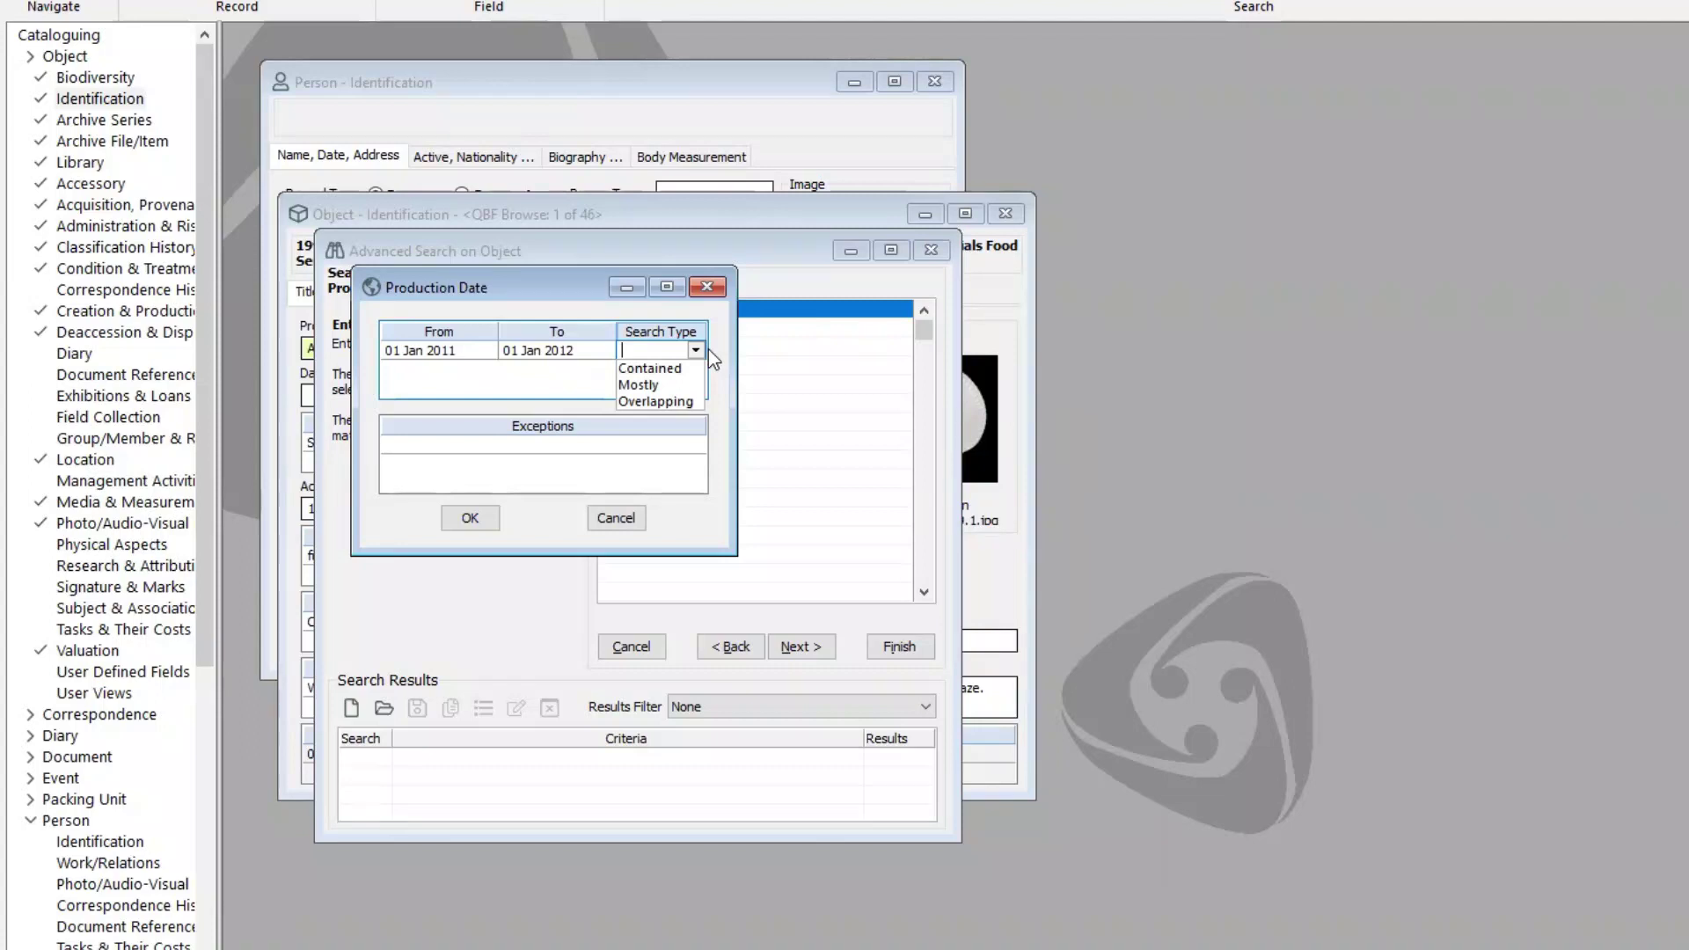
pyautogui.click(656, 370)
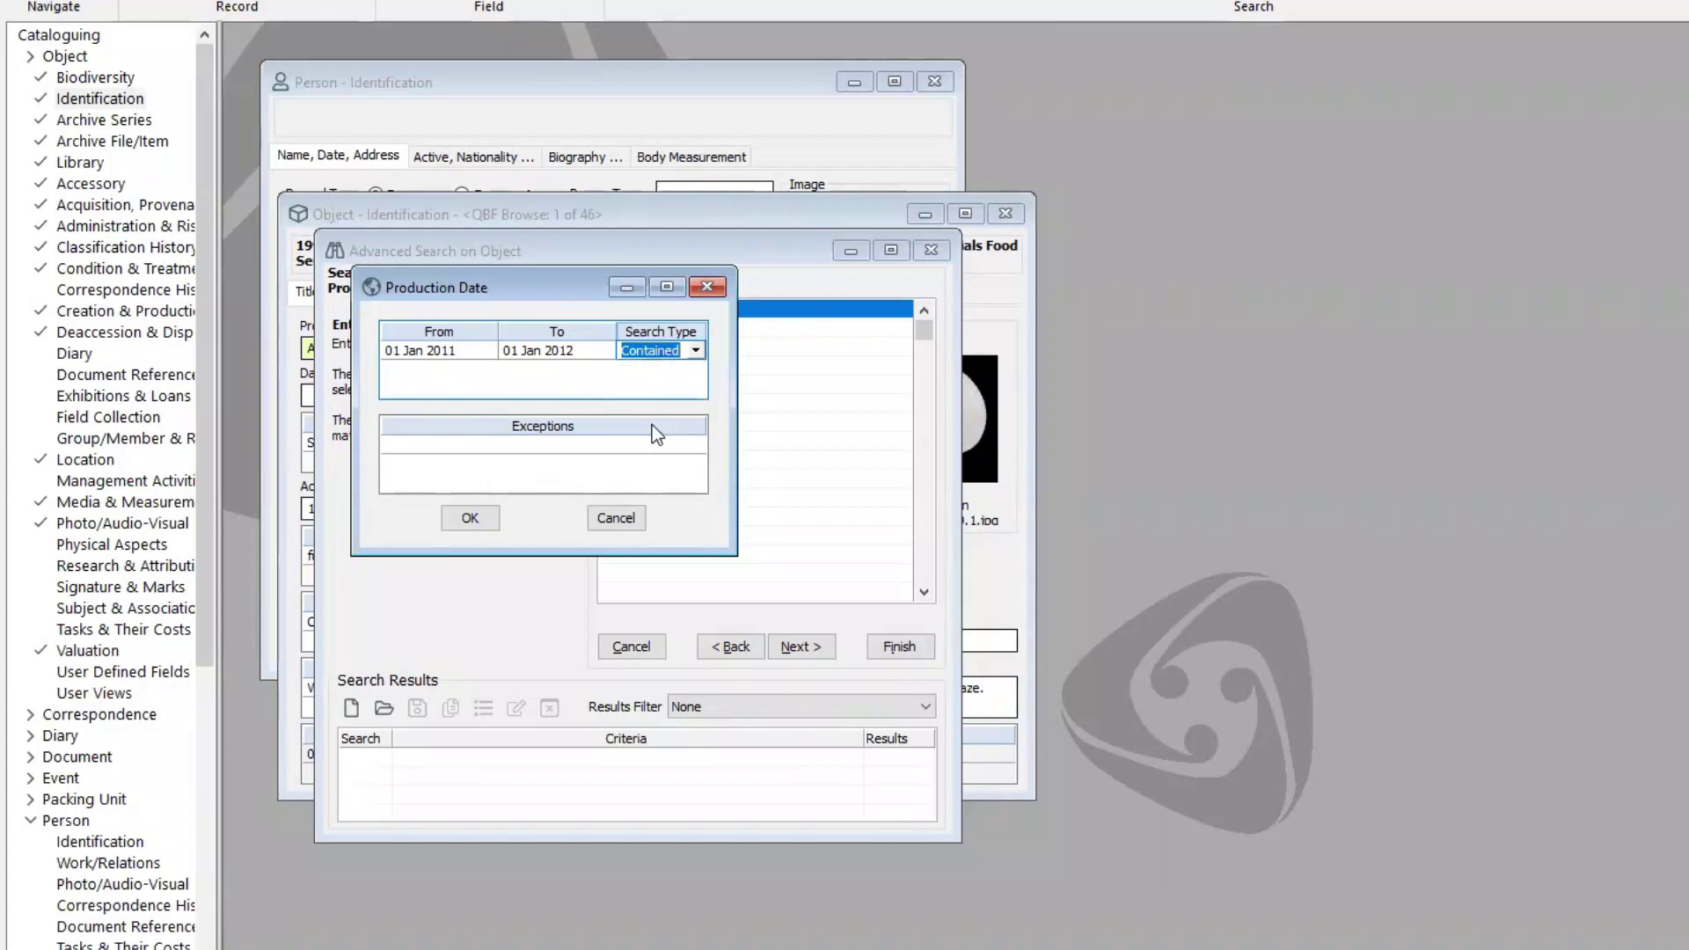
pyautogui.click(477, 515)
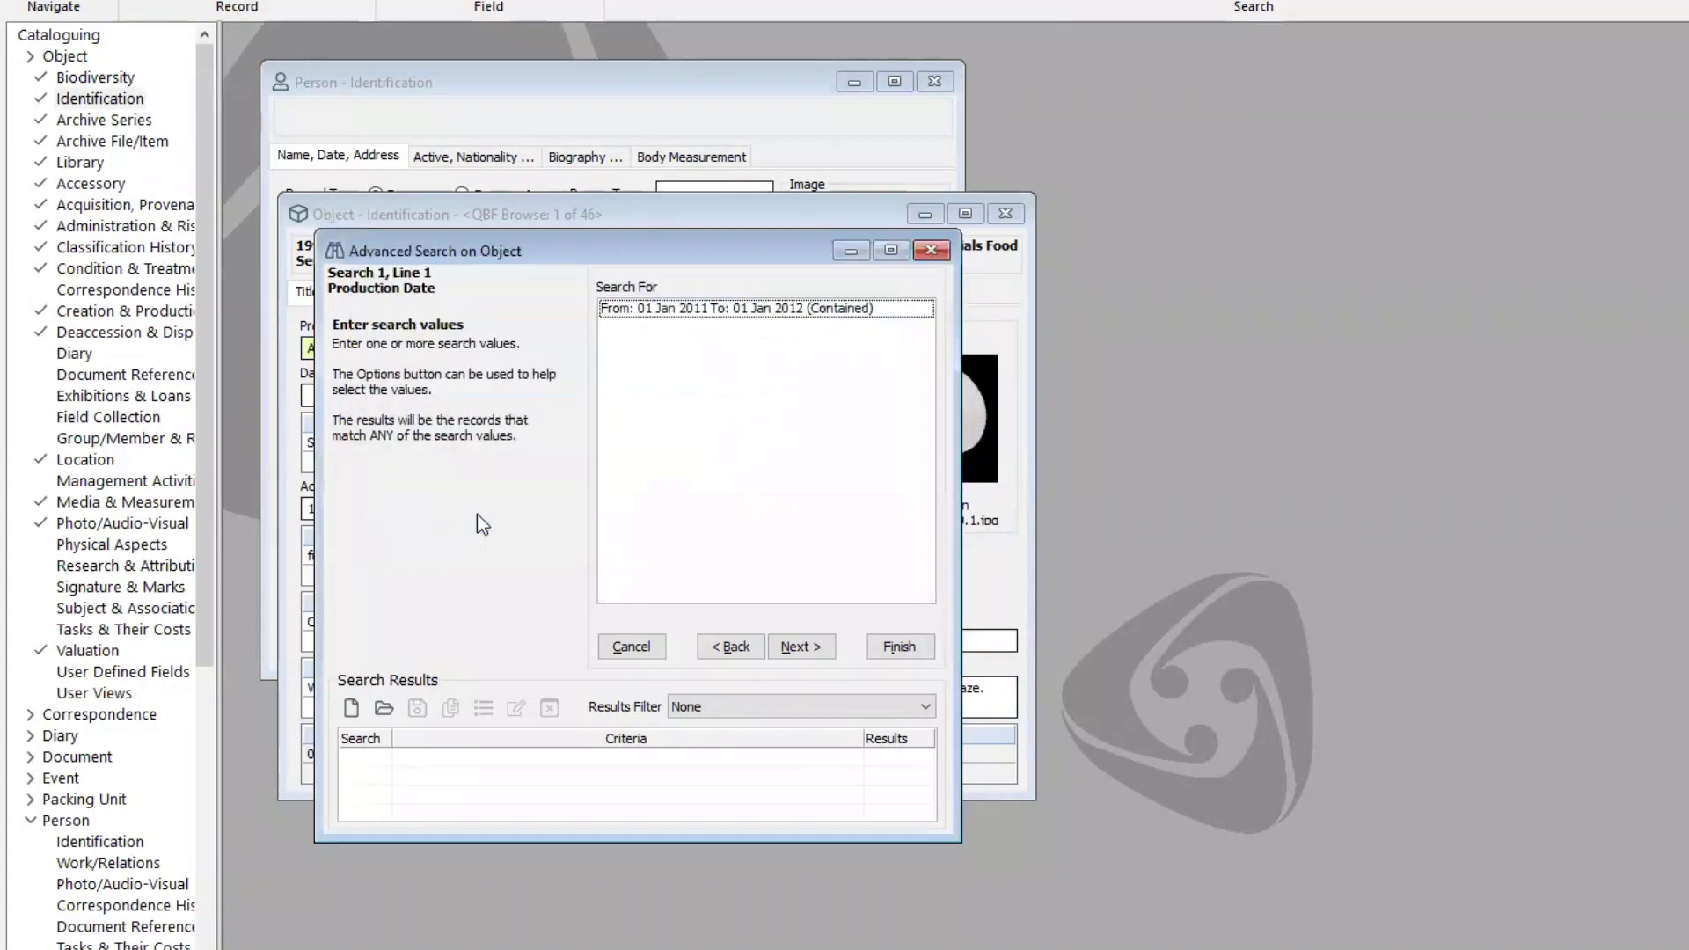
# - Run the production date search and replace the active browse list with its results
pyautogui.click(799, 647)
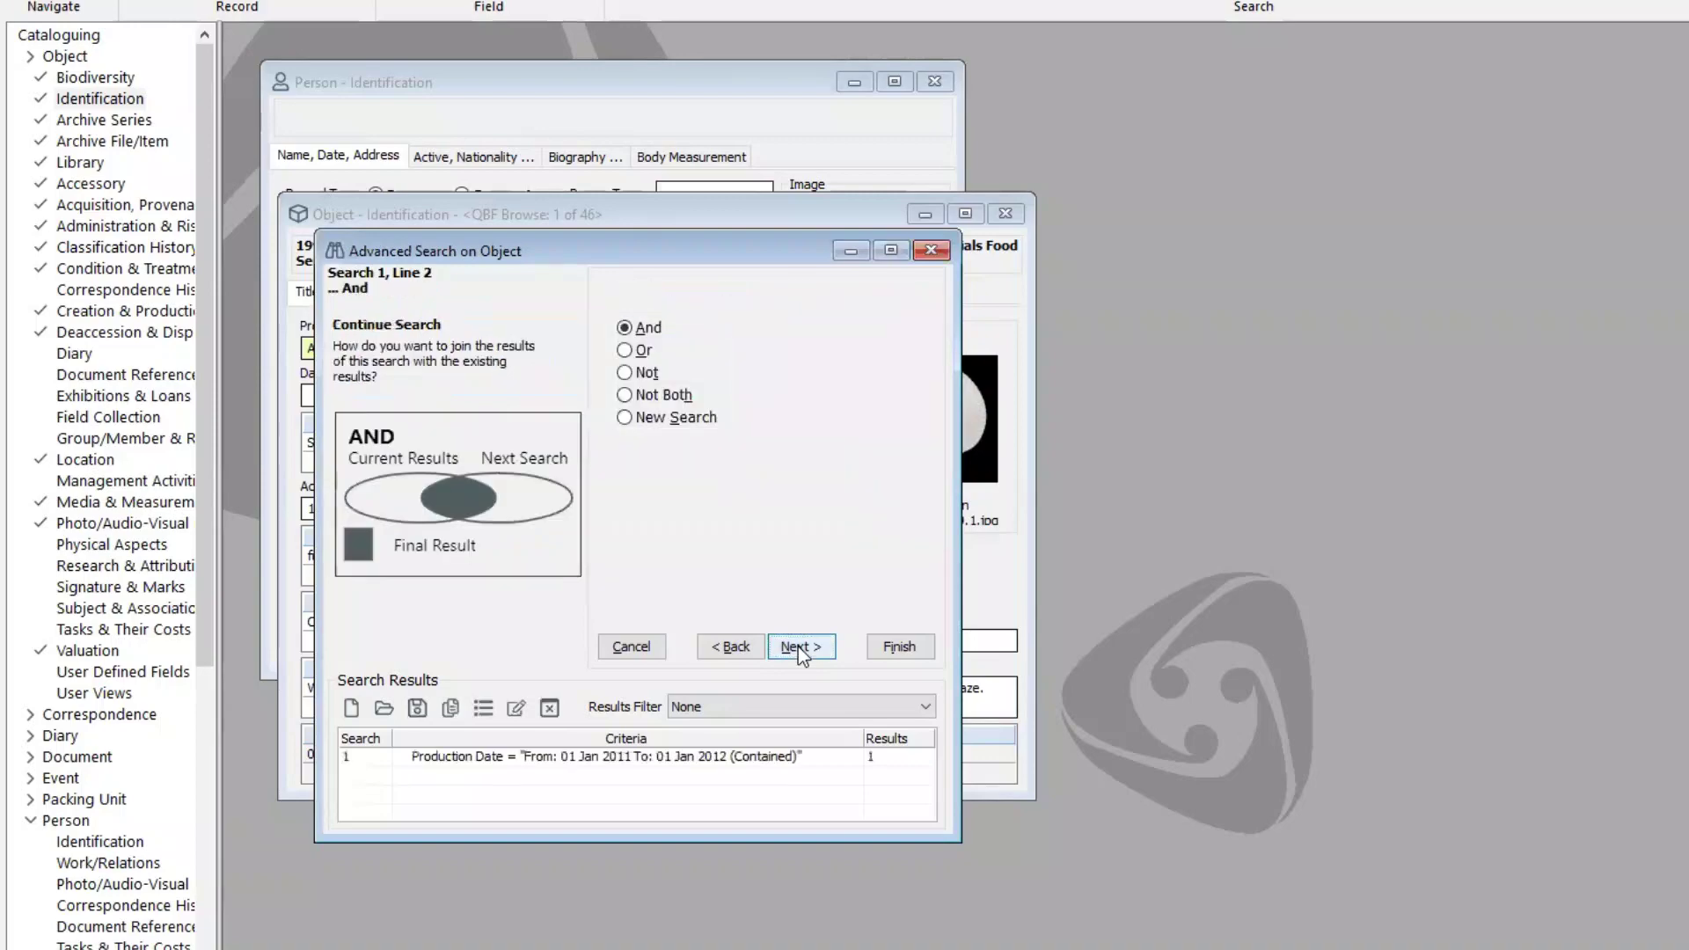
pyautogui.click(901, 646)
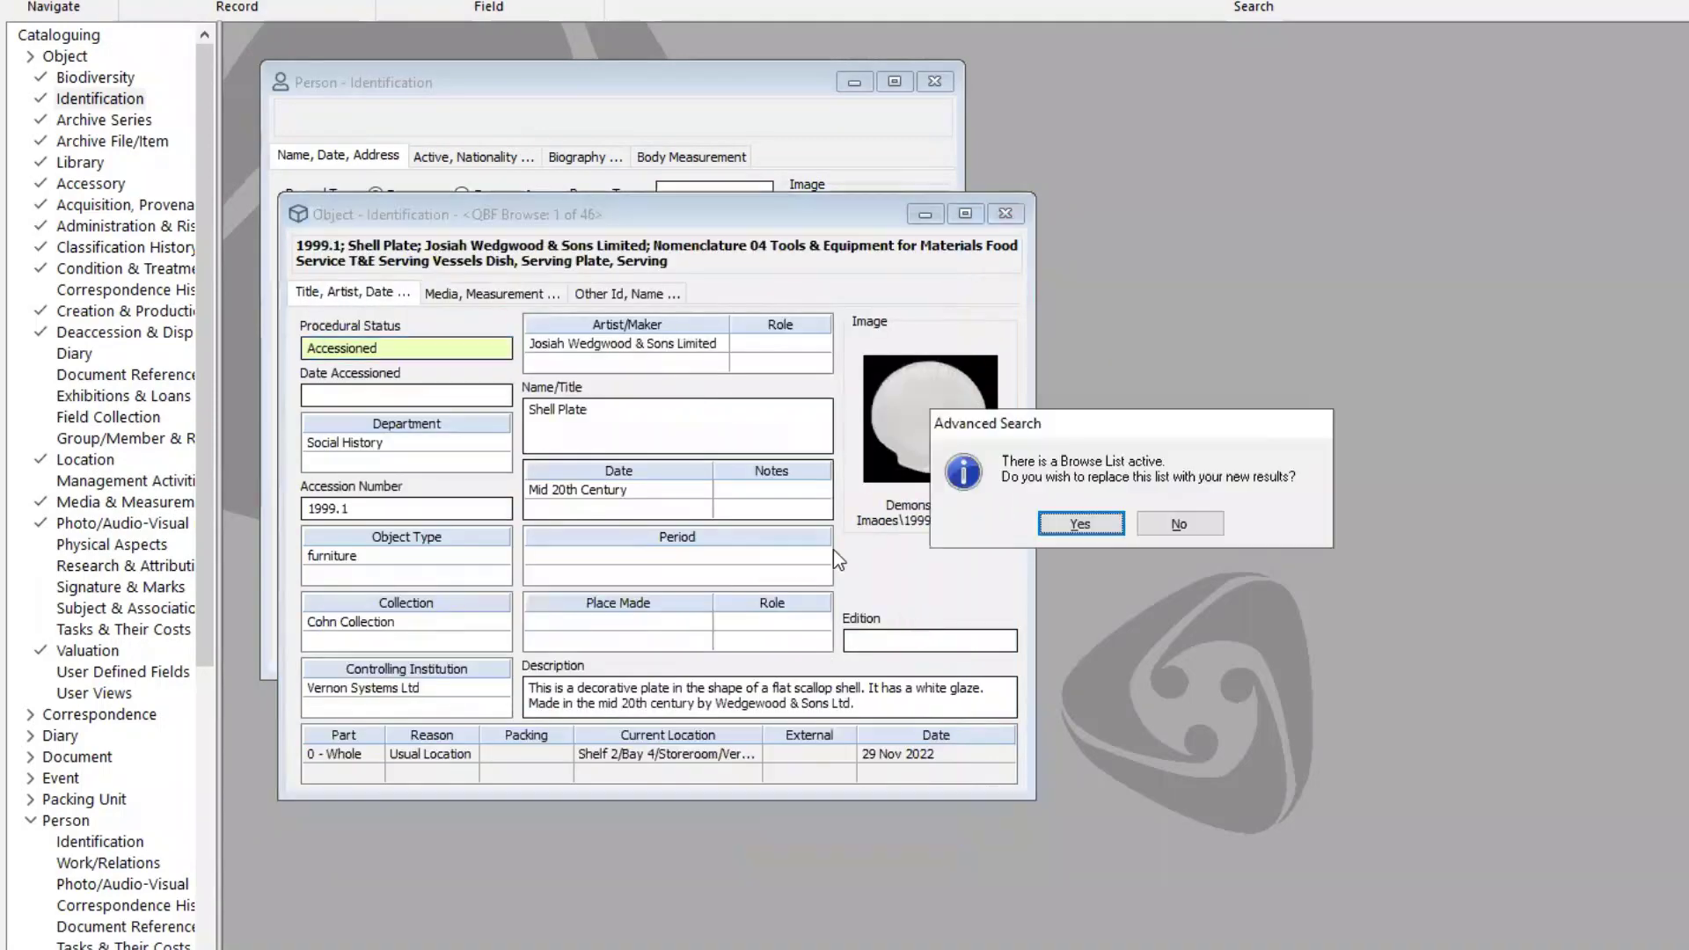
pyautogui.click(1077, 524)
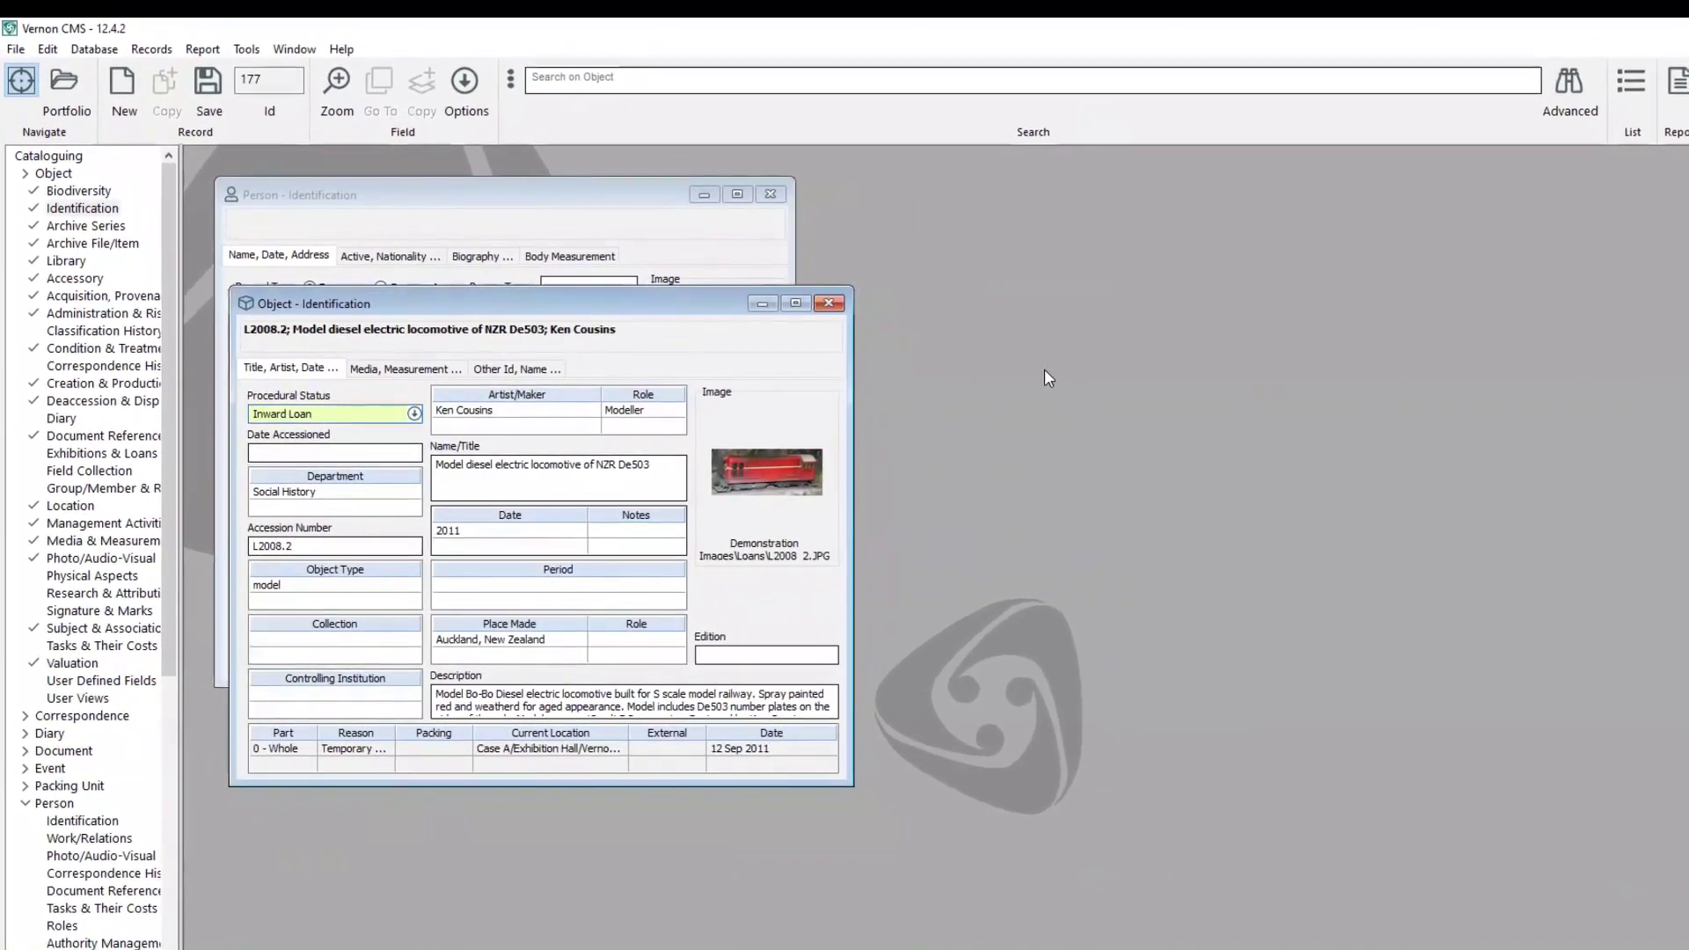
# - Start another advanced object search, find the valuation fields by name and choose Insurance Valuation (latest) as the search field
pyautogui.click(1555, 84)
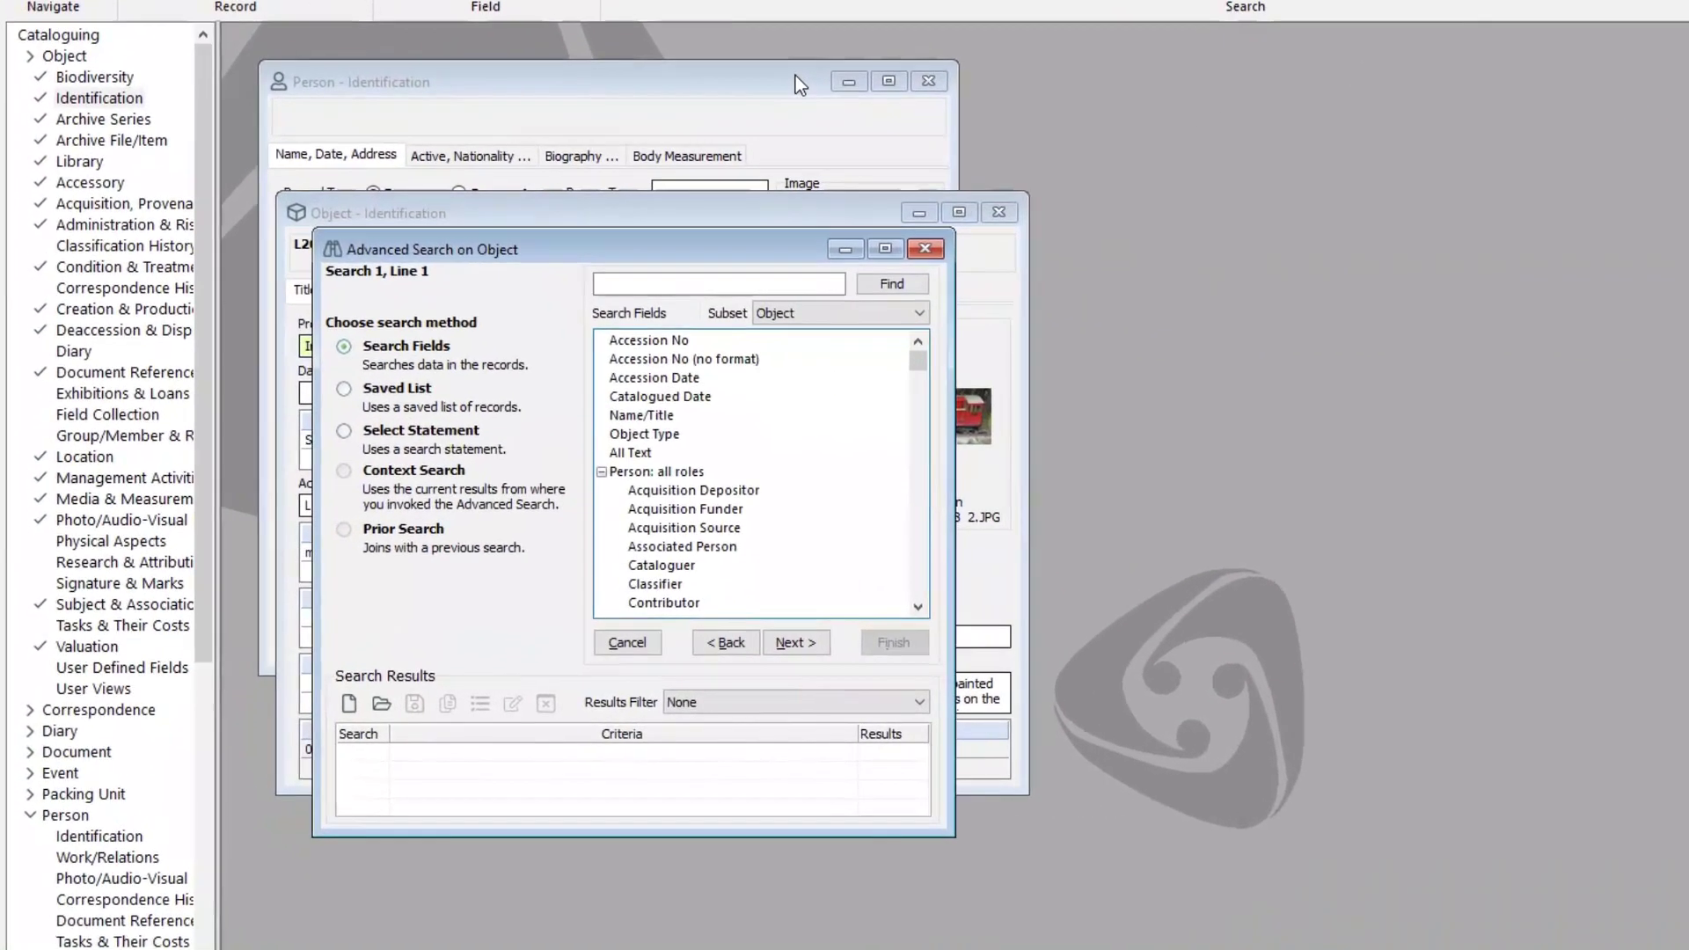
pyautogui.write('valuat')
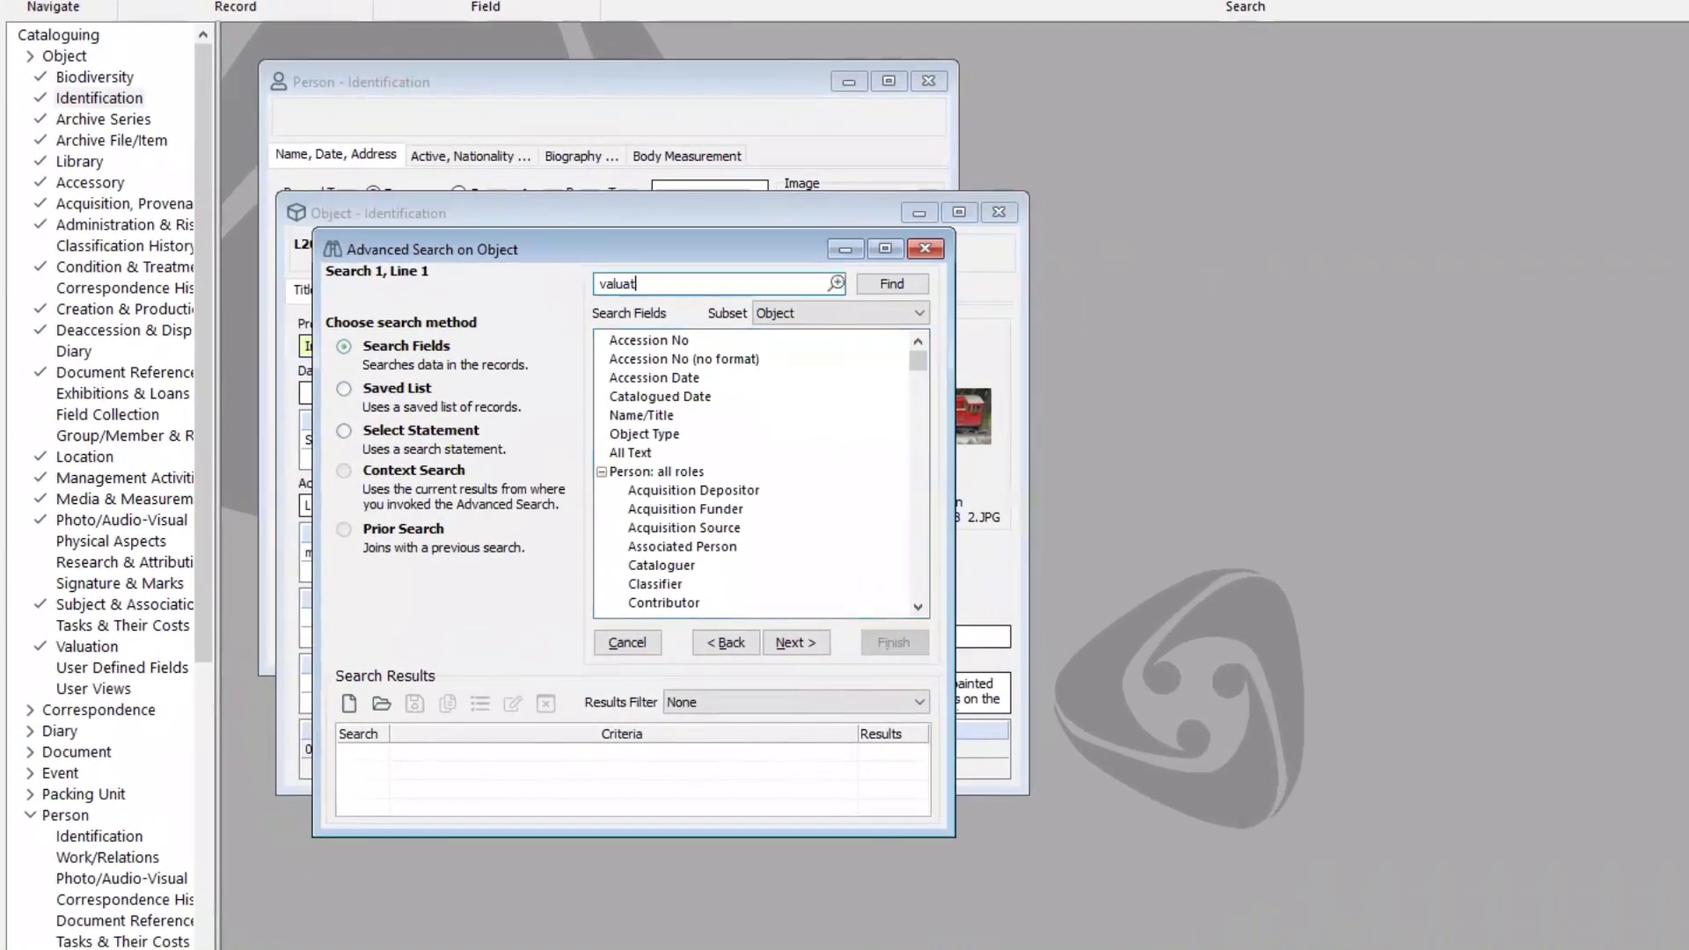
pyautogui.write('ion')
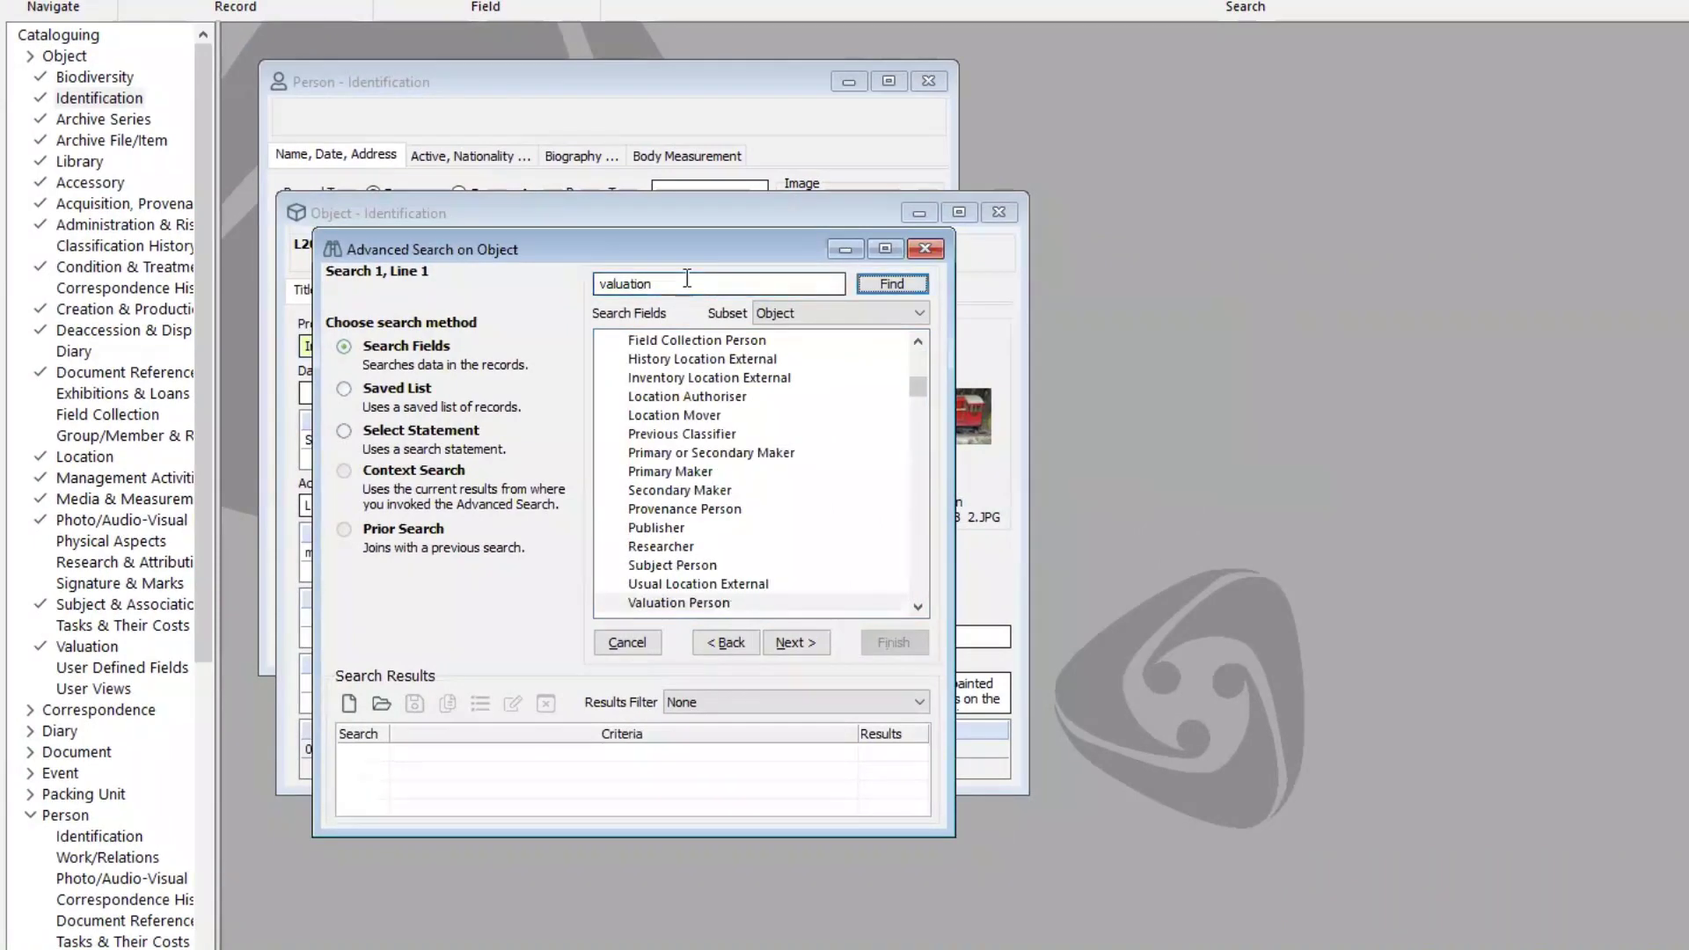
pyautogui.press('Return')
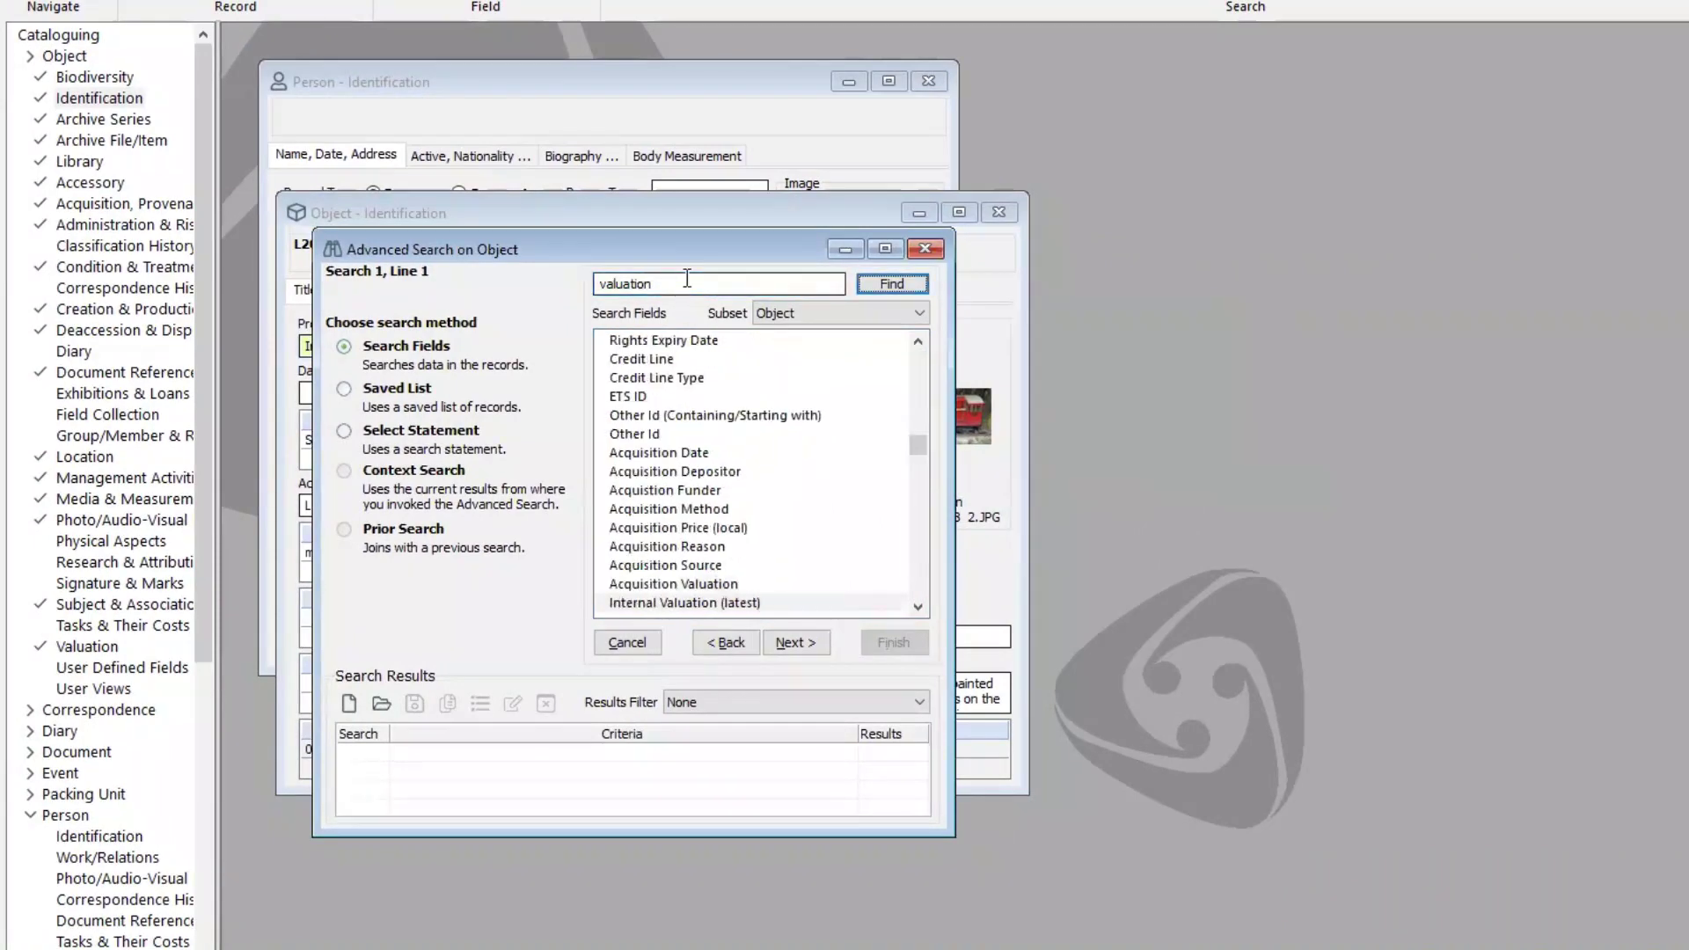
pyautogui.press('Return')
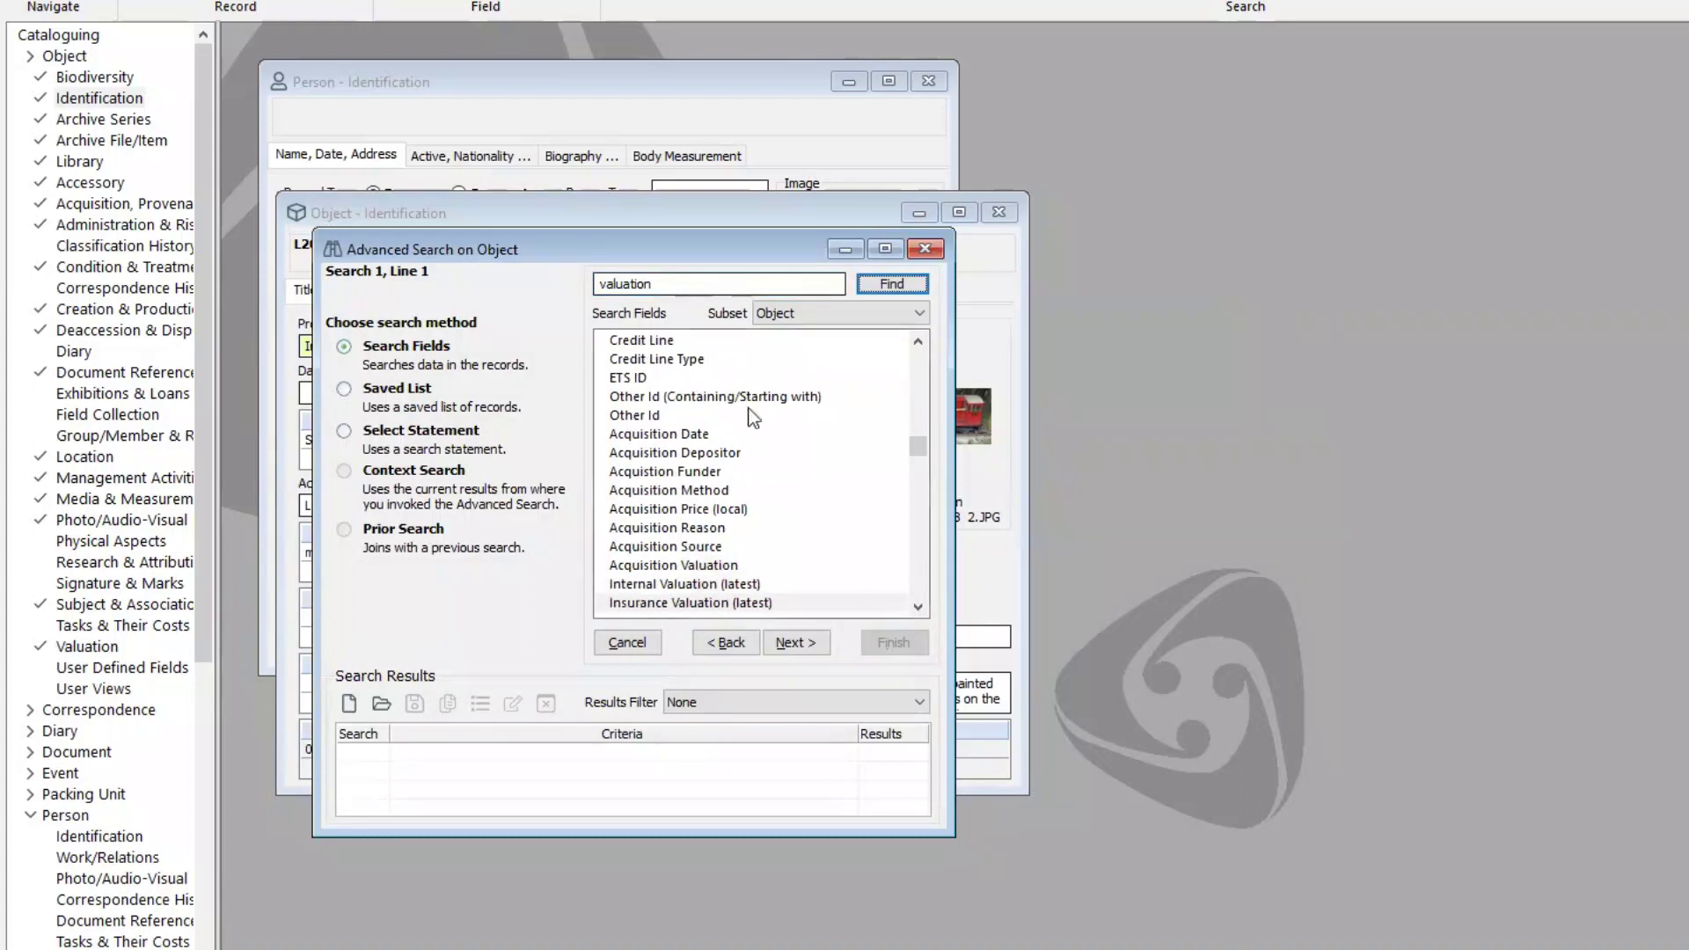
pyautogui.click(715, 598)
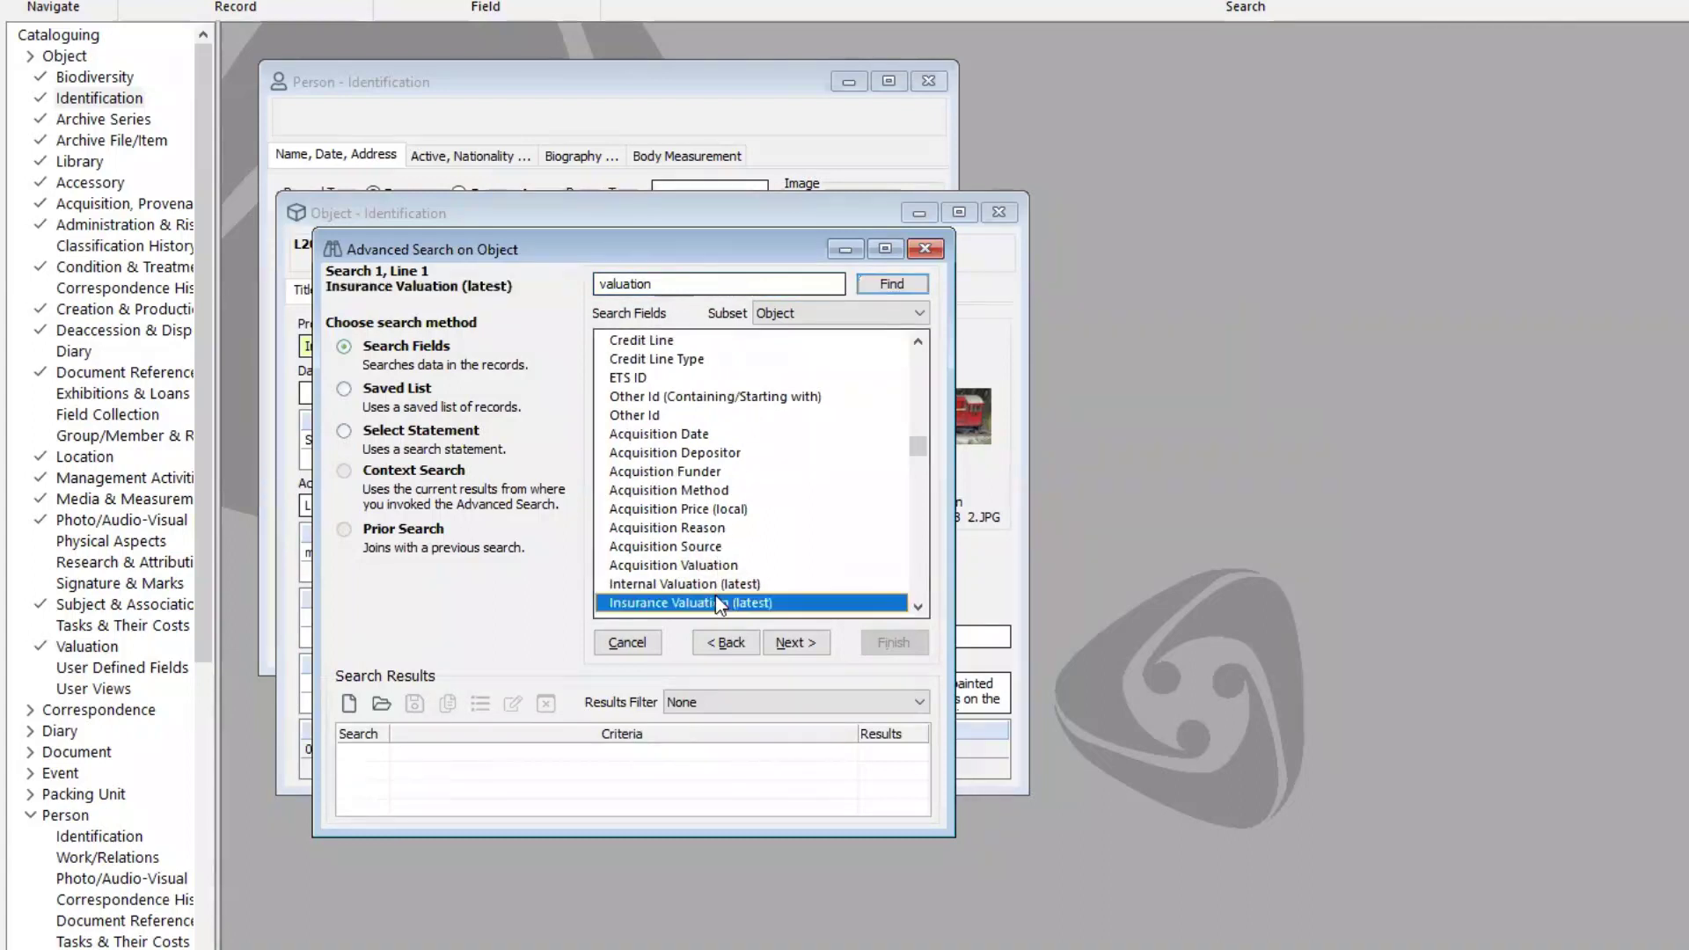
# - Define the insurance valuation range as $100 to $1,000, run the search and load its results as the browse list
pyautogui.click(791, 644)
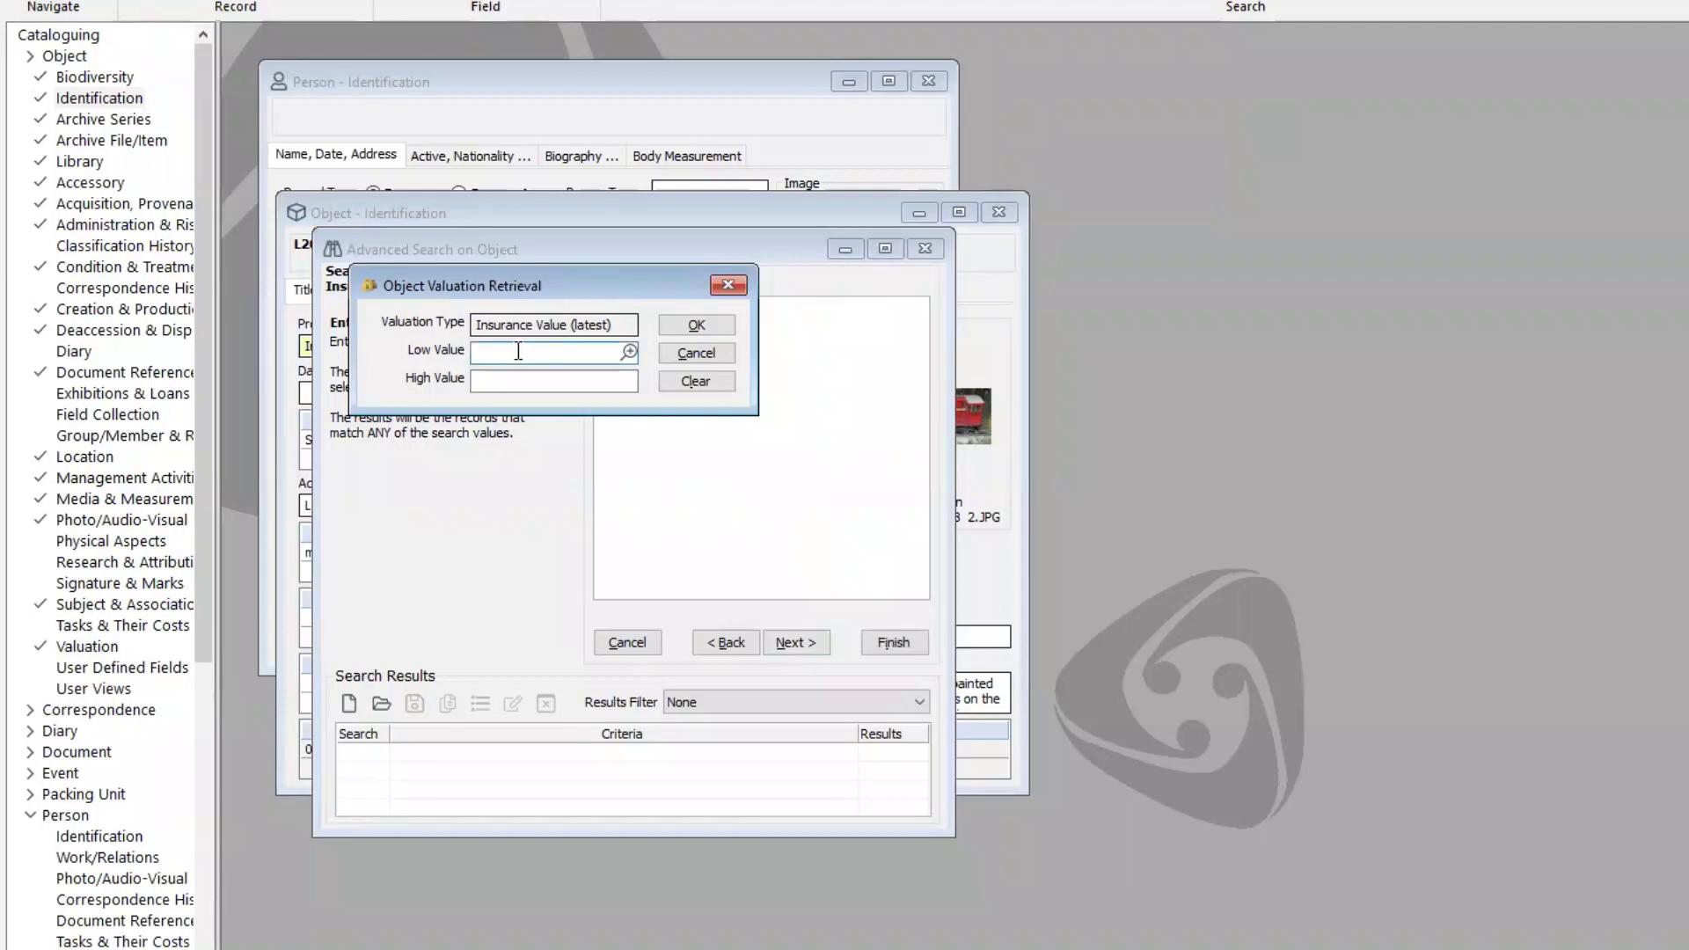
pyautogui.write('$100')
pyautogui.press('Tab')
pyautogui.write('10')
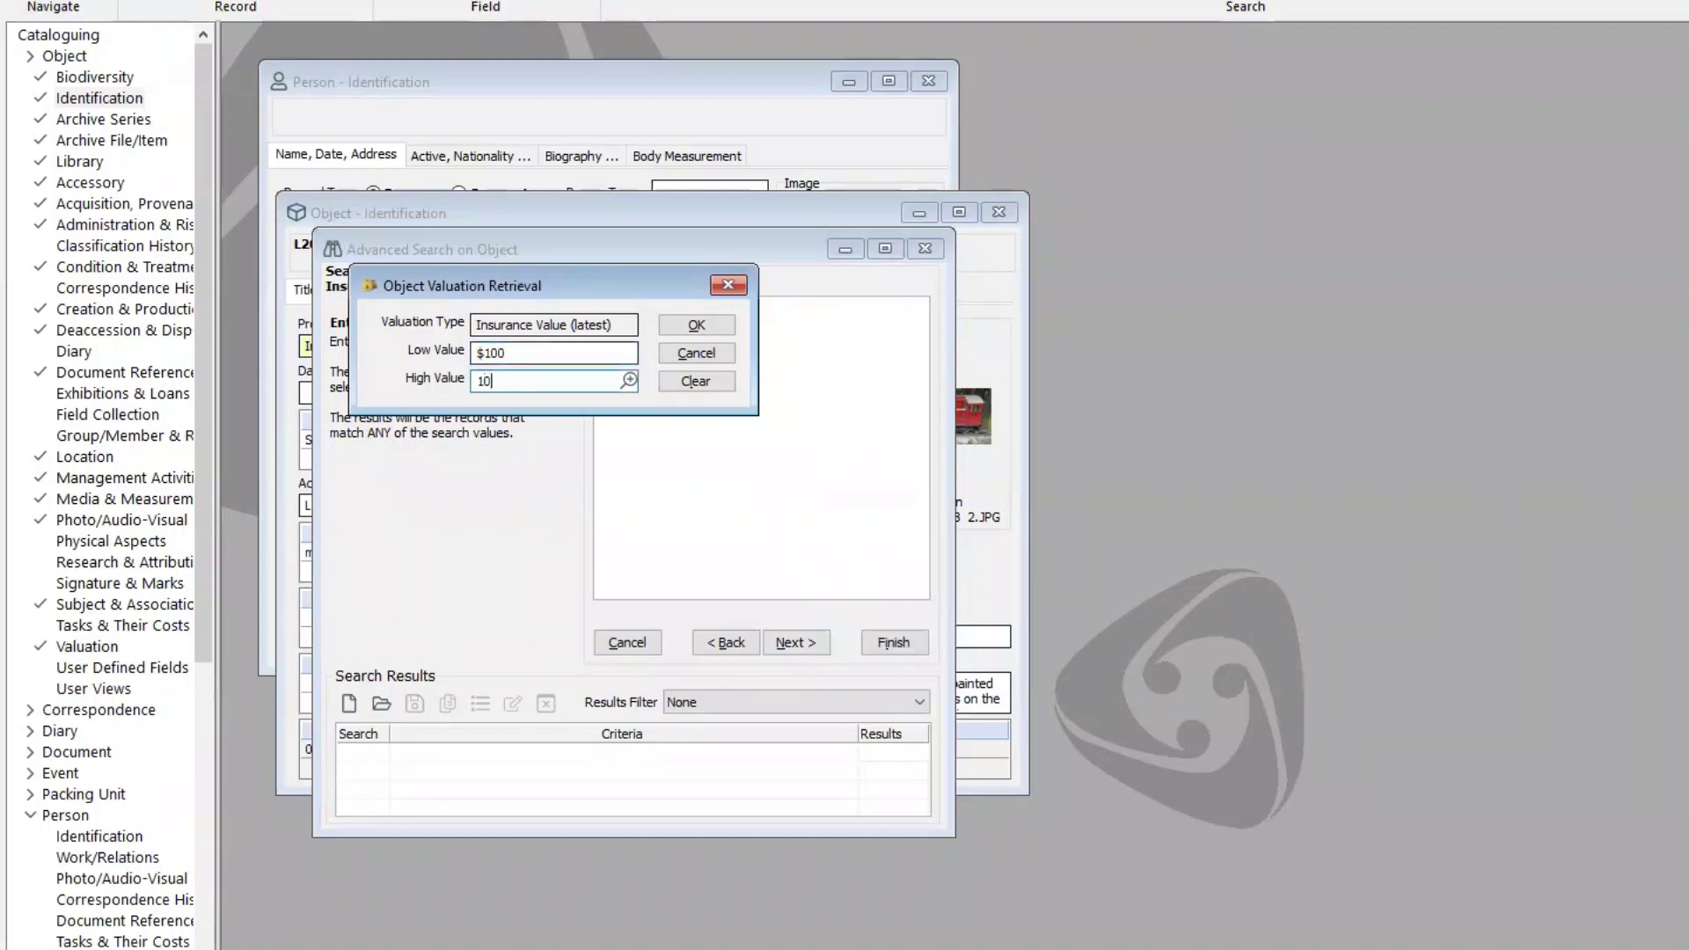
pyautogui.write('00')
pyautogui.press('Tab')
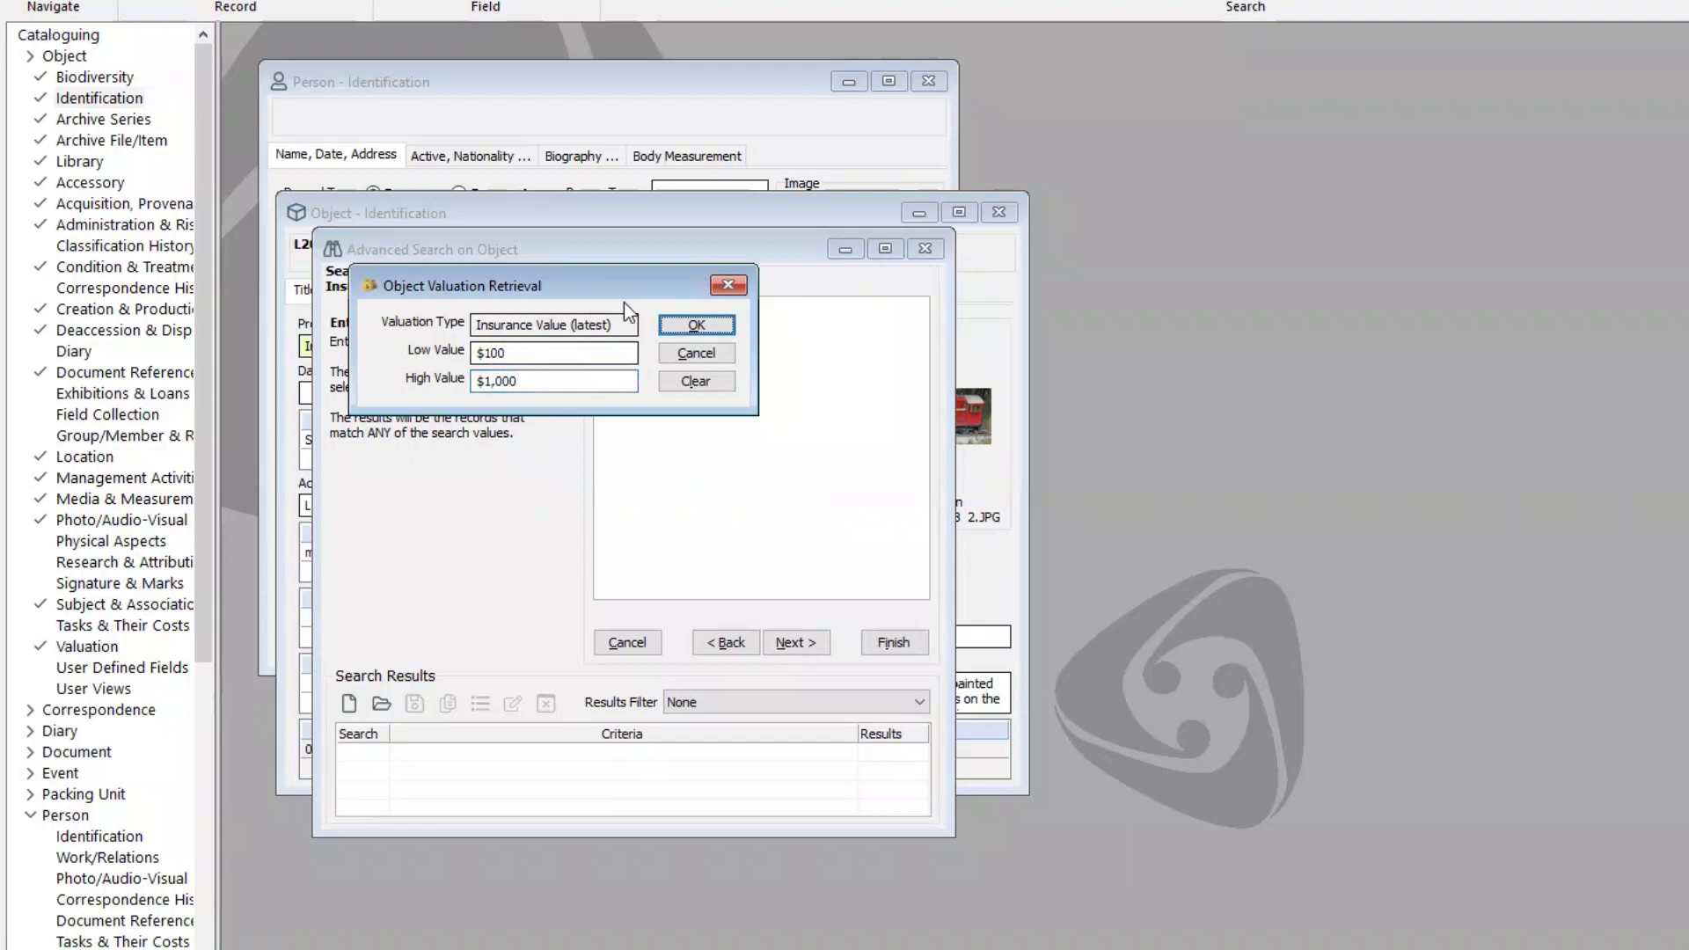
pyautogui.click(693, 325)
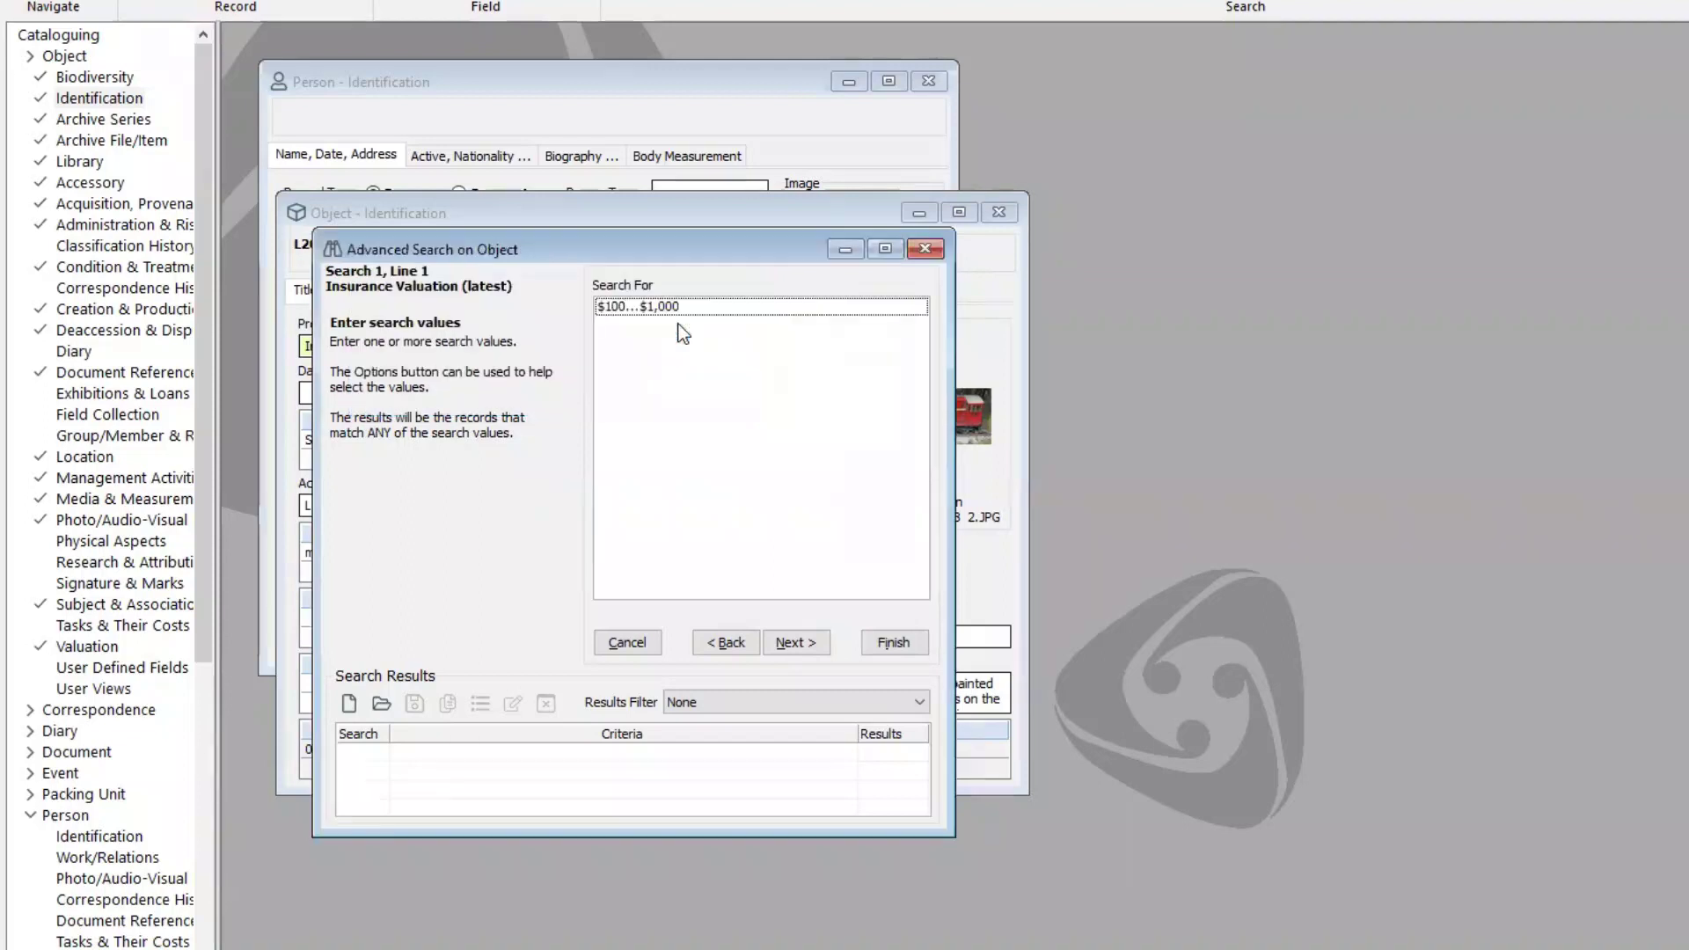
pyautogui.click(796, 643)
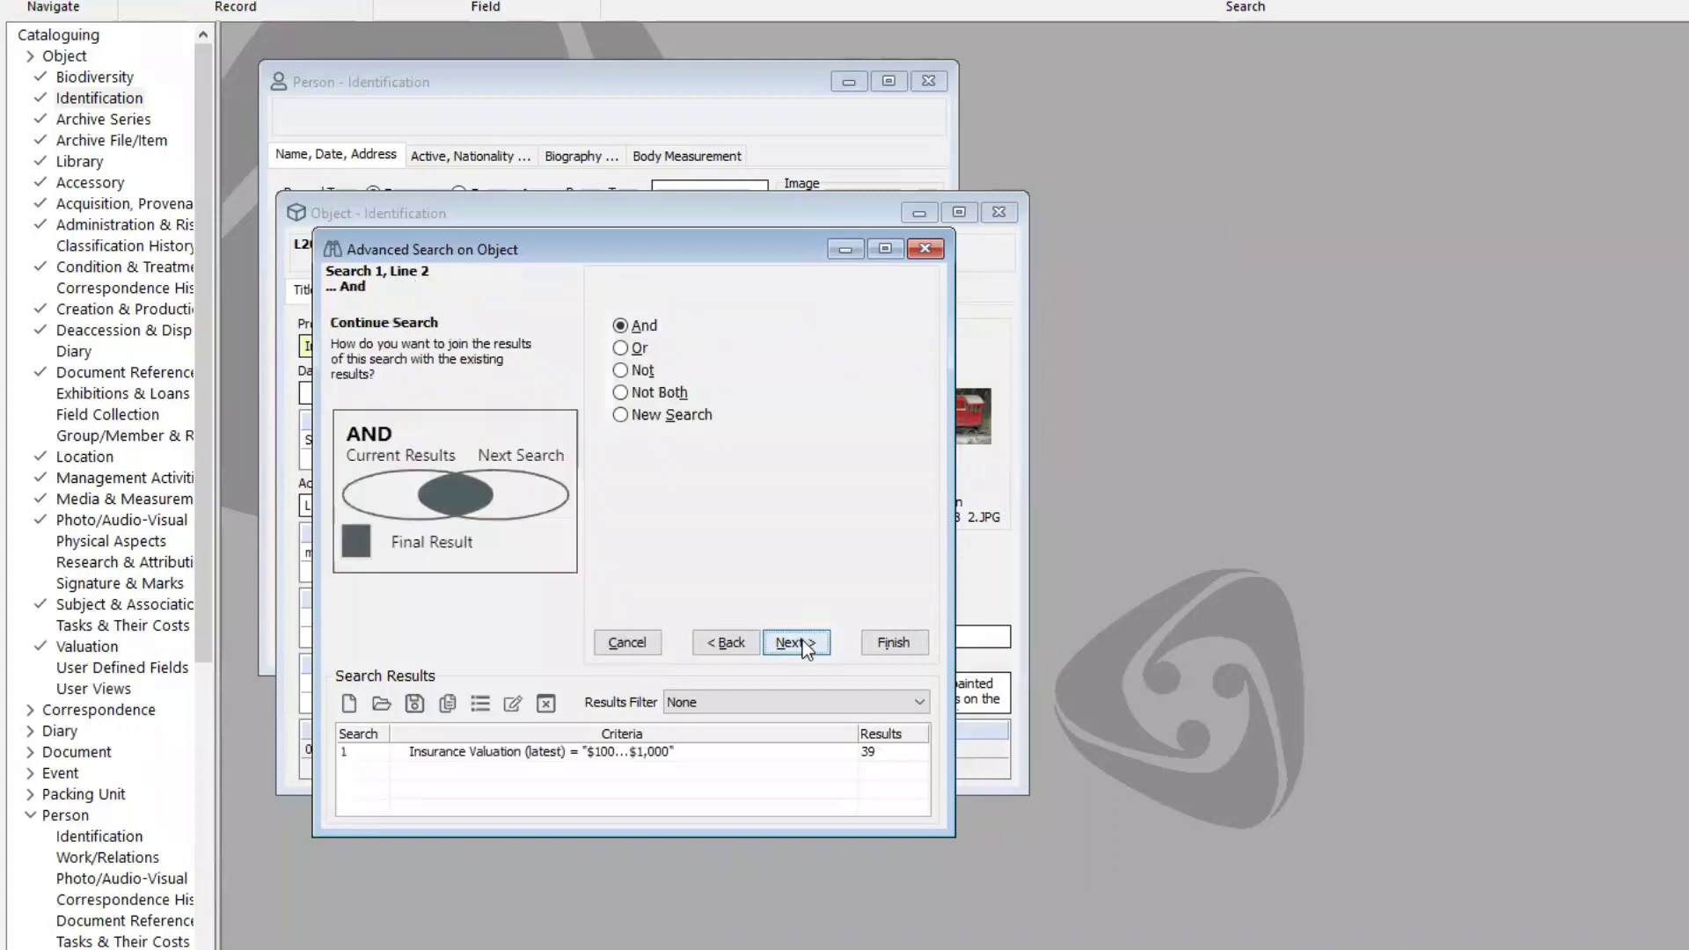
pyautogui.click(904, 646)
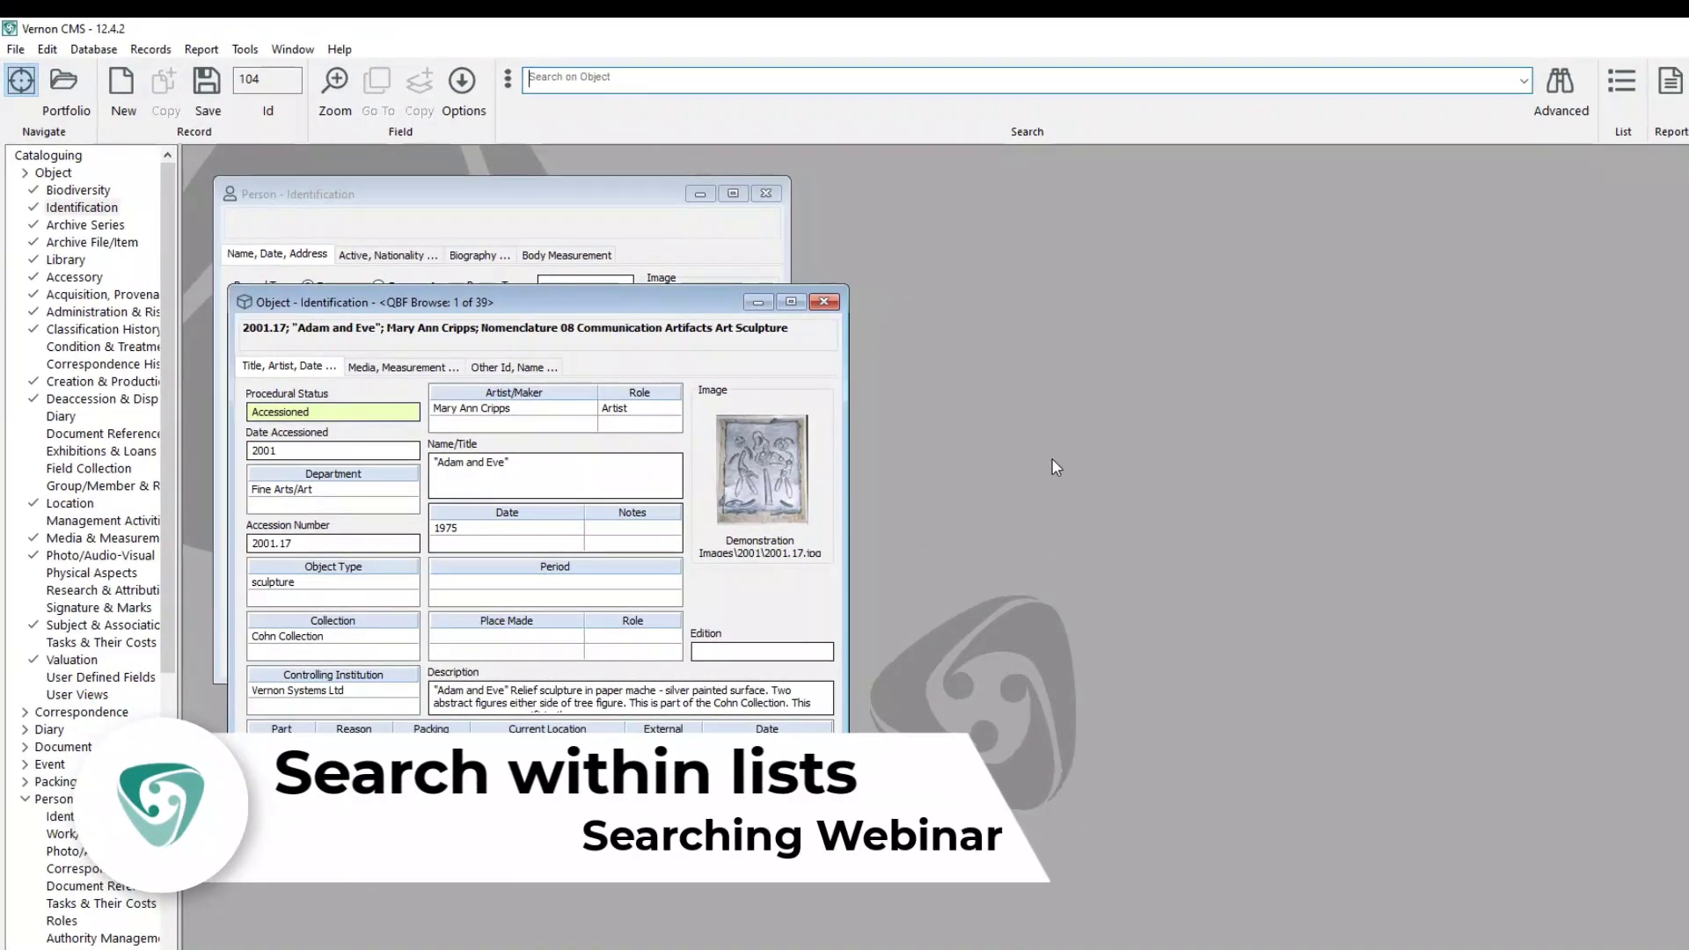
# - Start another advanced object search based on the saved list "20th Century Objects" and retrieve its records as the first search line
pyautogui.click(1560, 86)
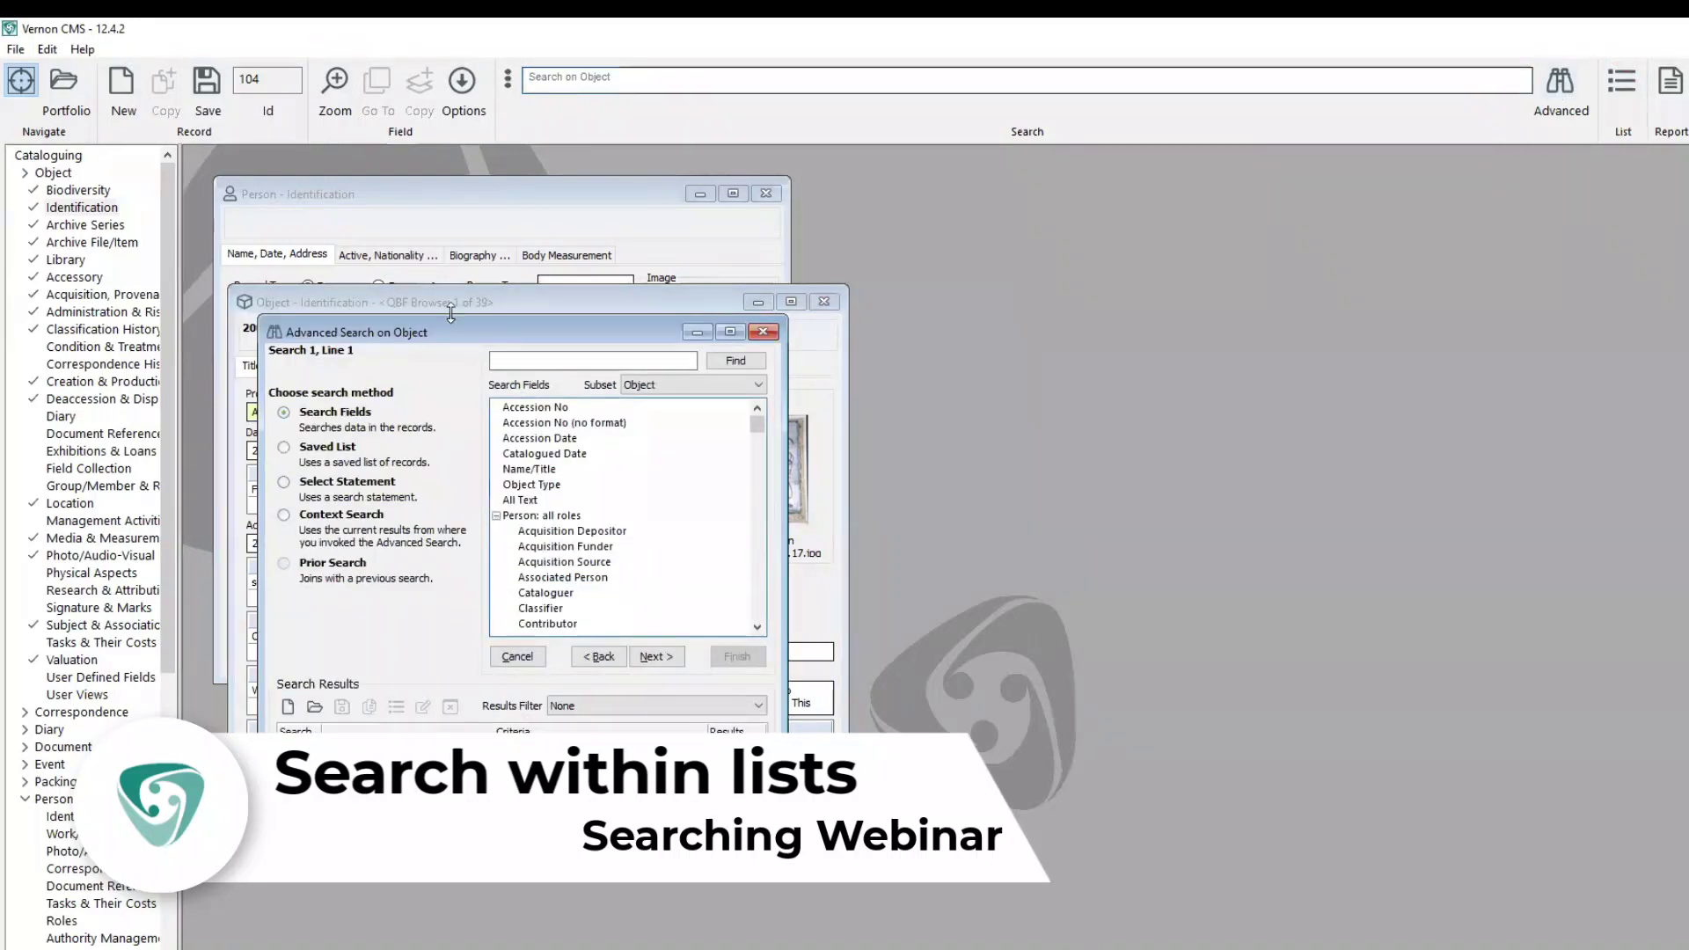
pyautogui.doubleClick(284, 450)
pyautogui.click(530, 382)
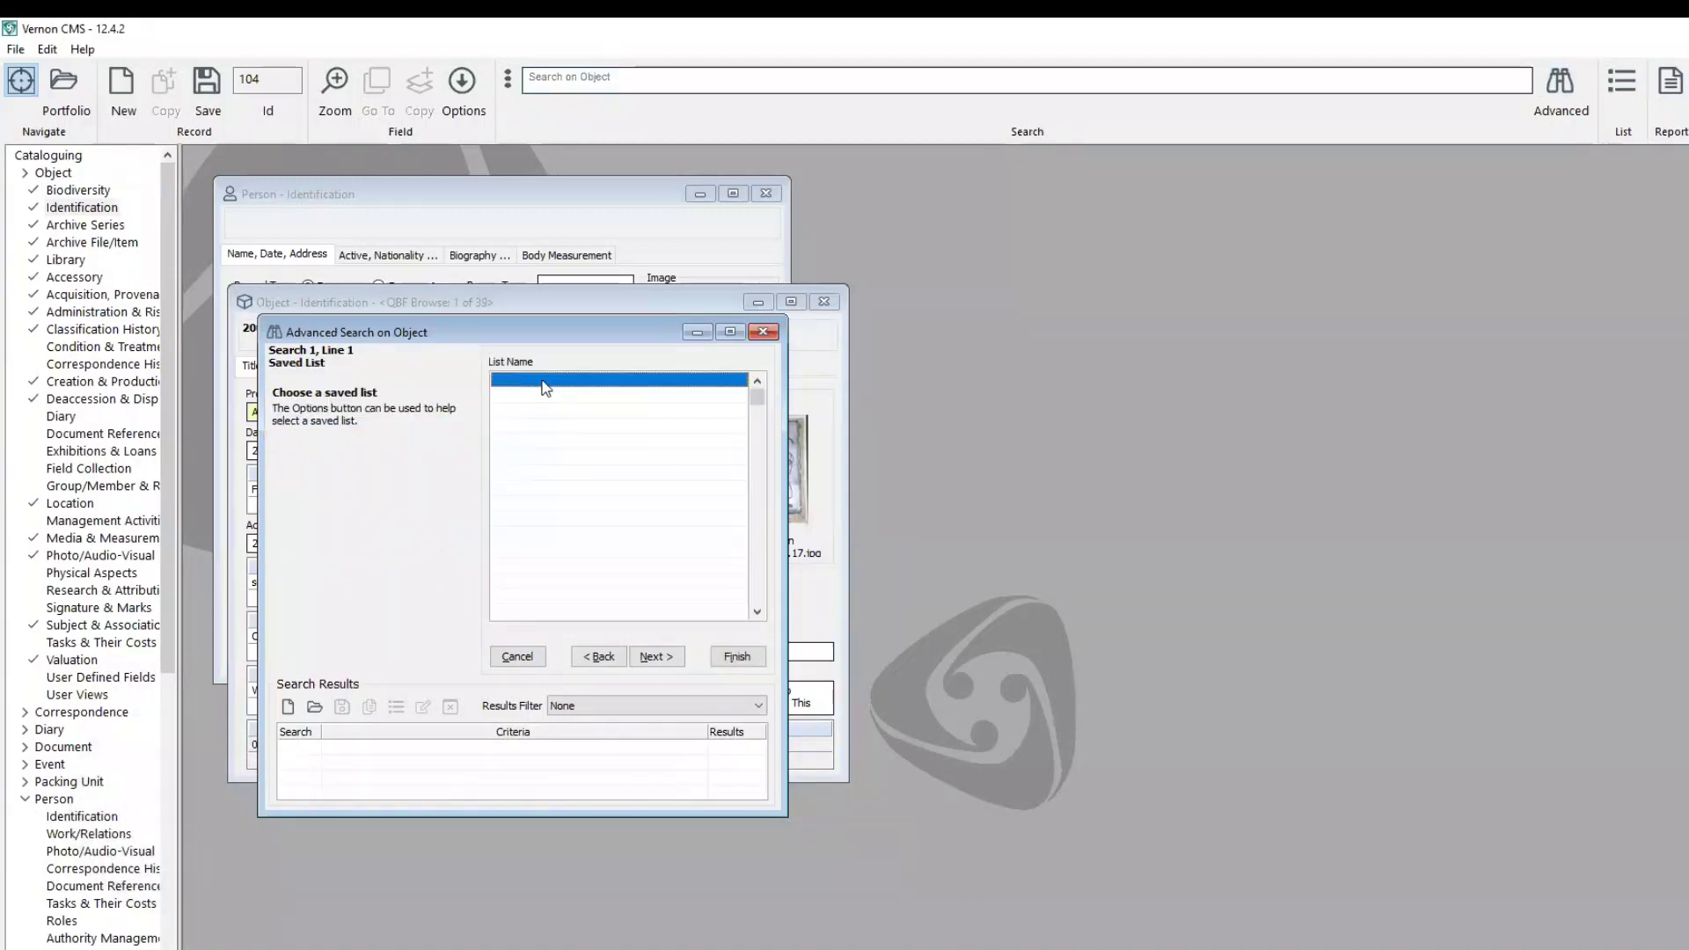
pyautogui.click(466, 88)
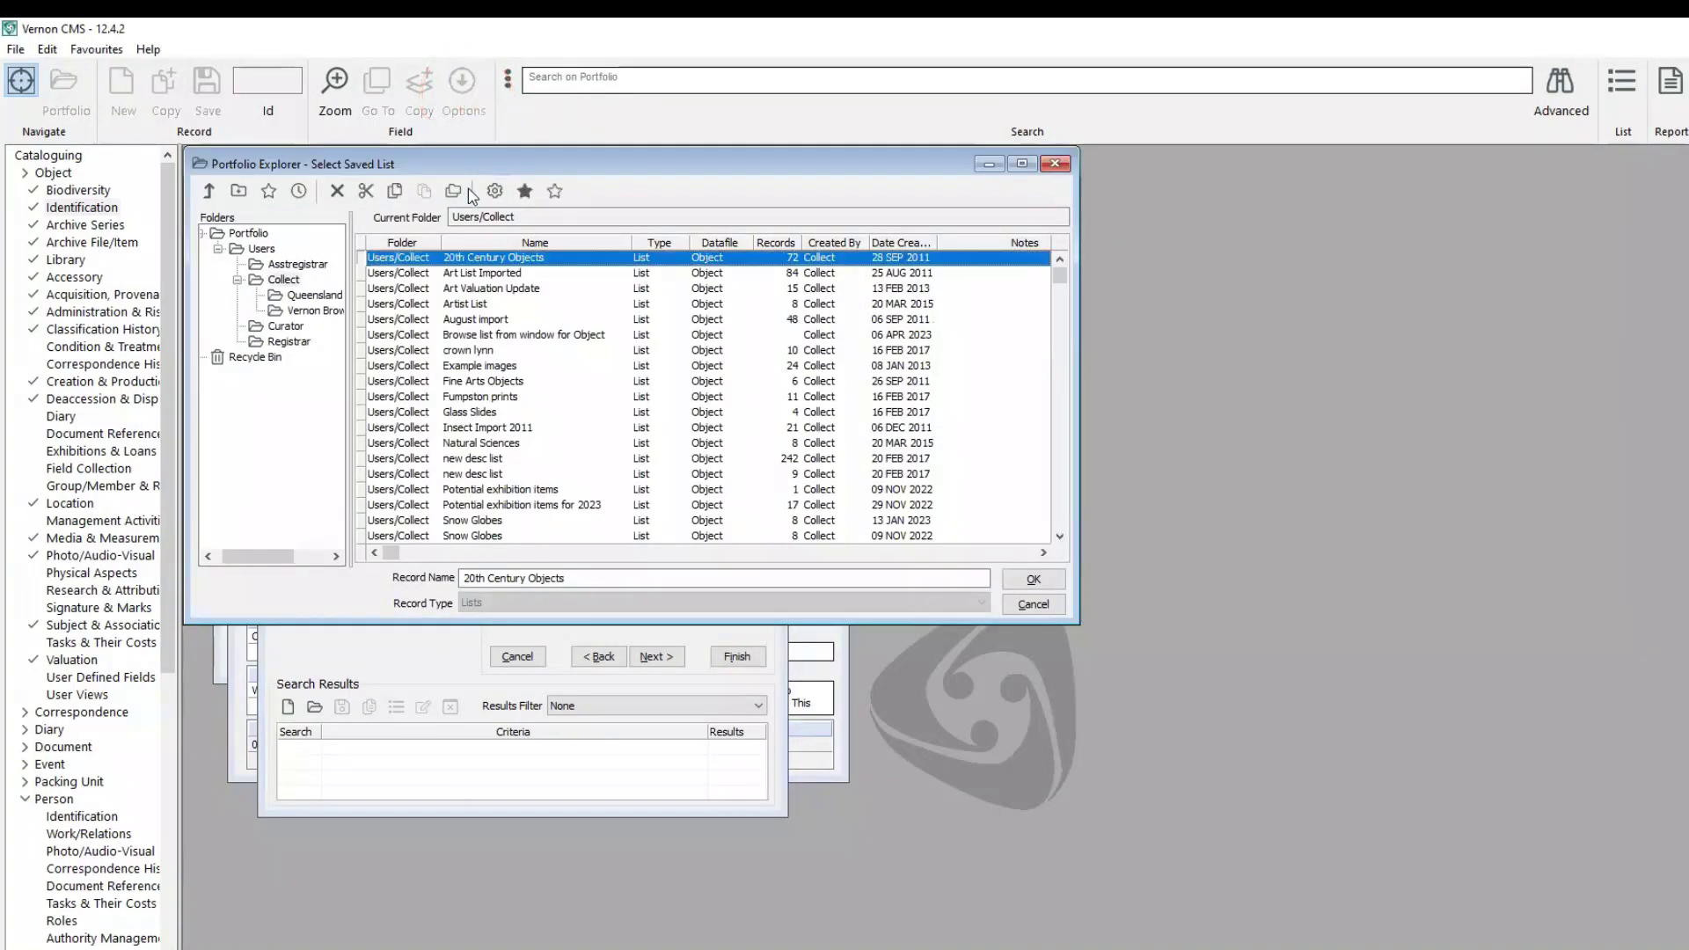
pyautogui.click(1014, 586)
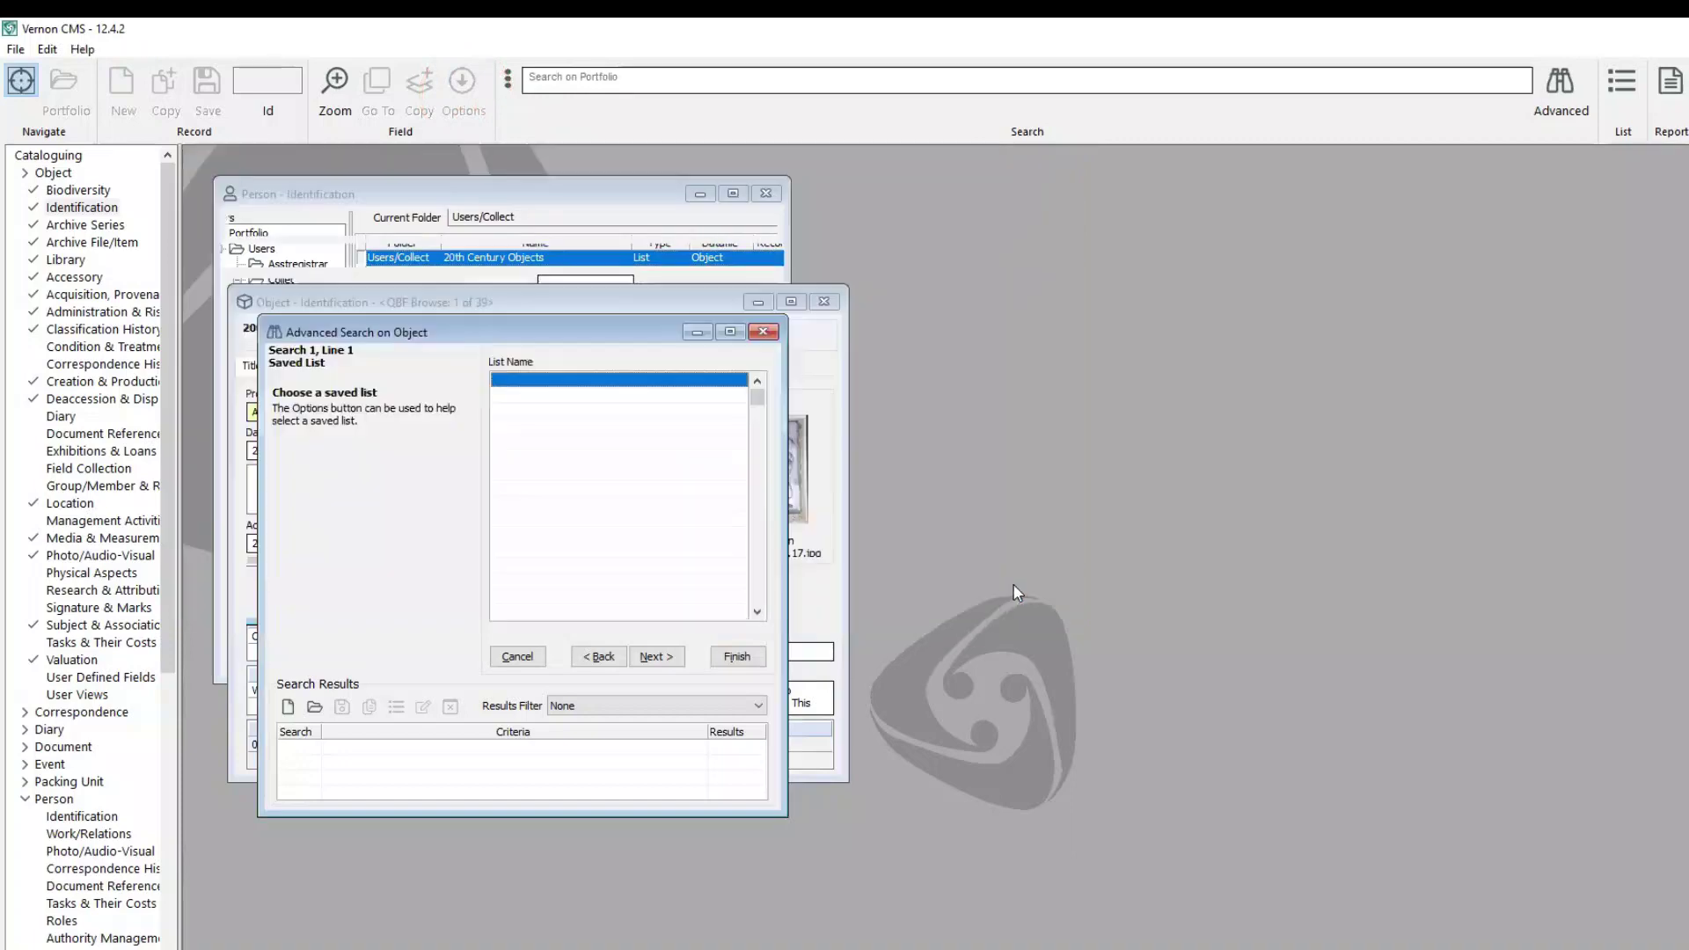
pyautogui.click(656, 657)
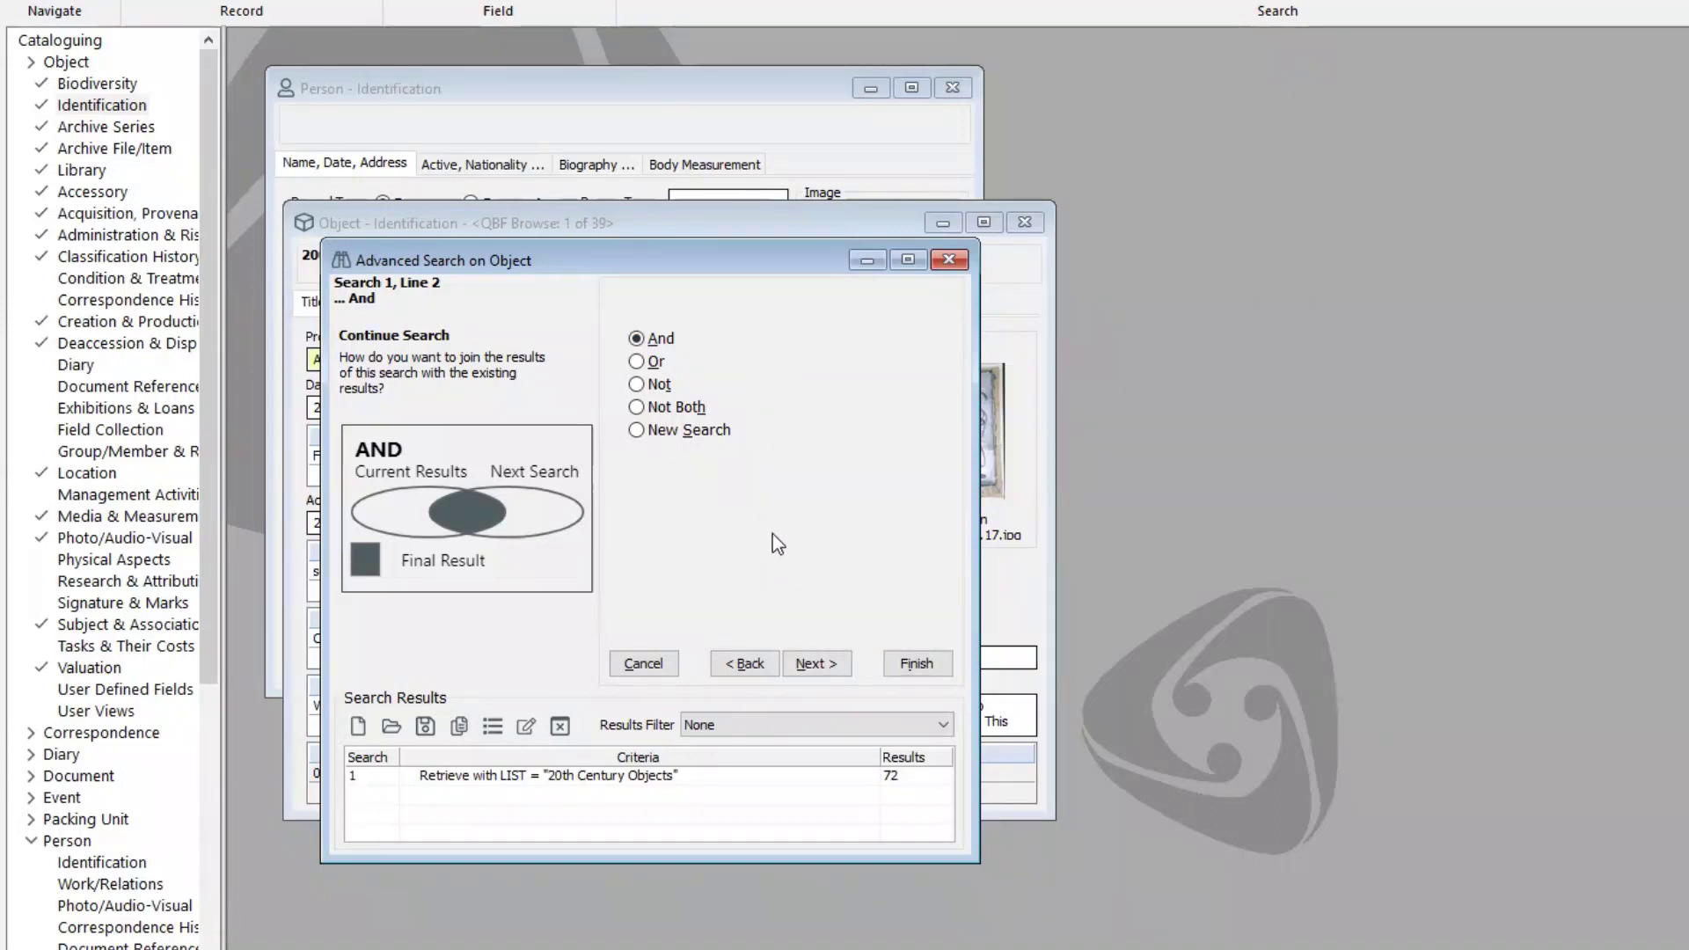
# - Join a second search line with And, using Object Type as the field and "jug" as the value
pyautogui.click(838, 671)
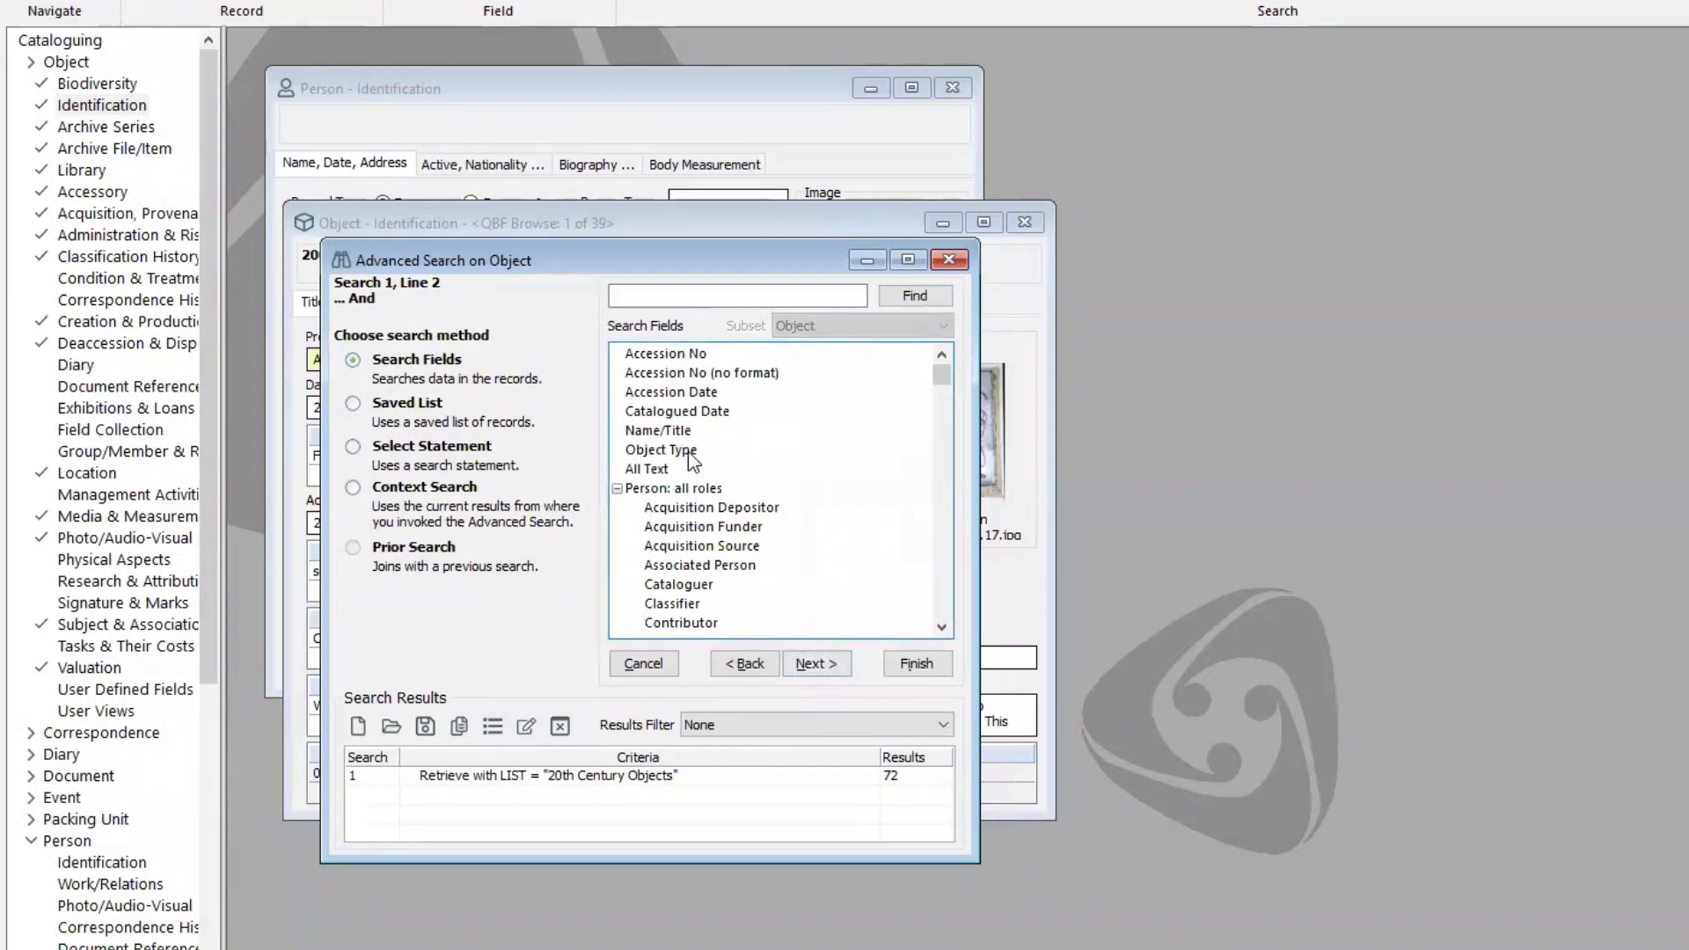
pyautogui.click(690, 452)
pyautogui.click(825, 668)
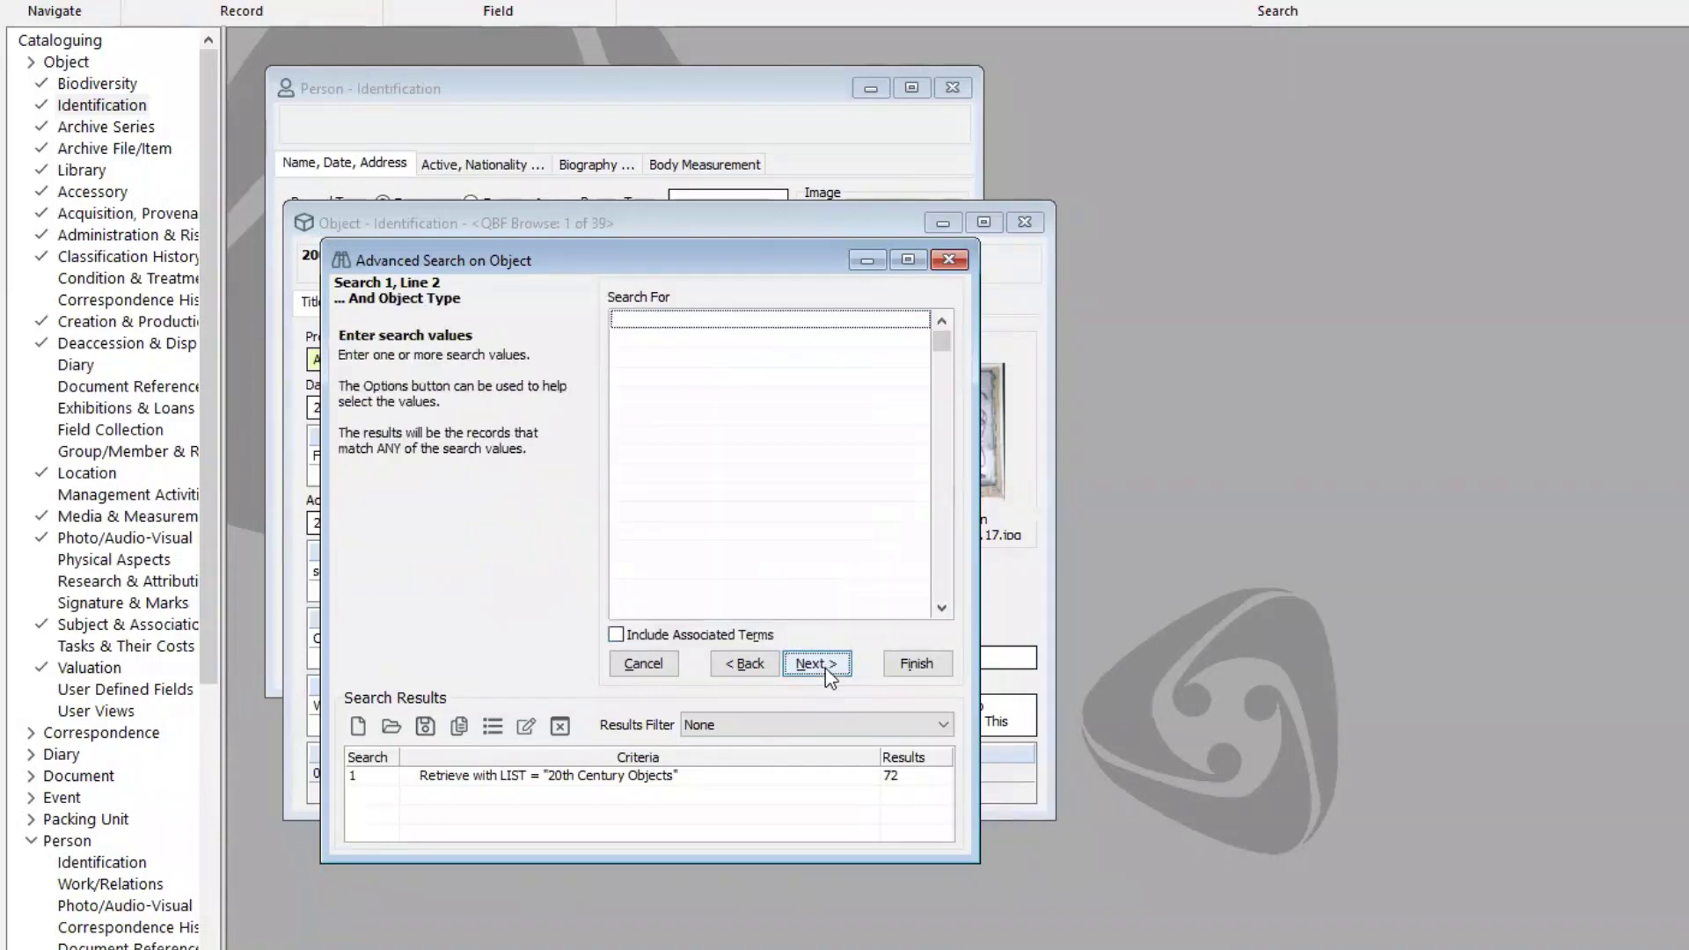
pyautogui.write('j')
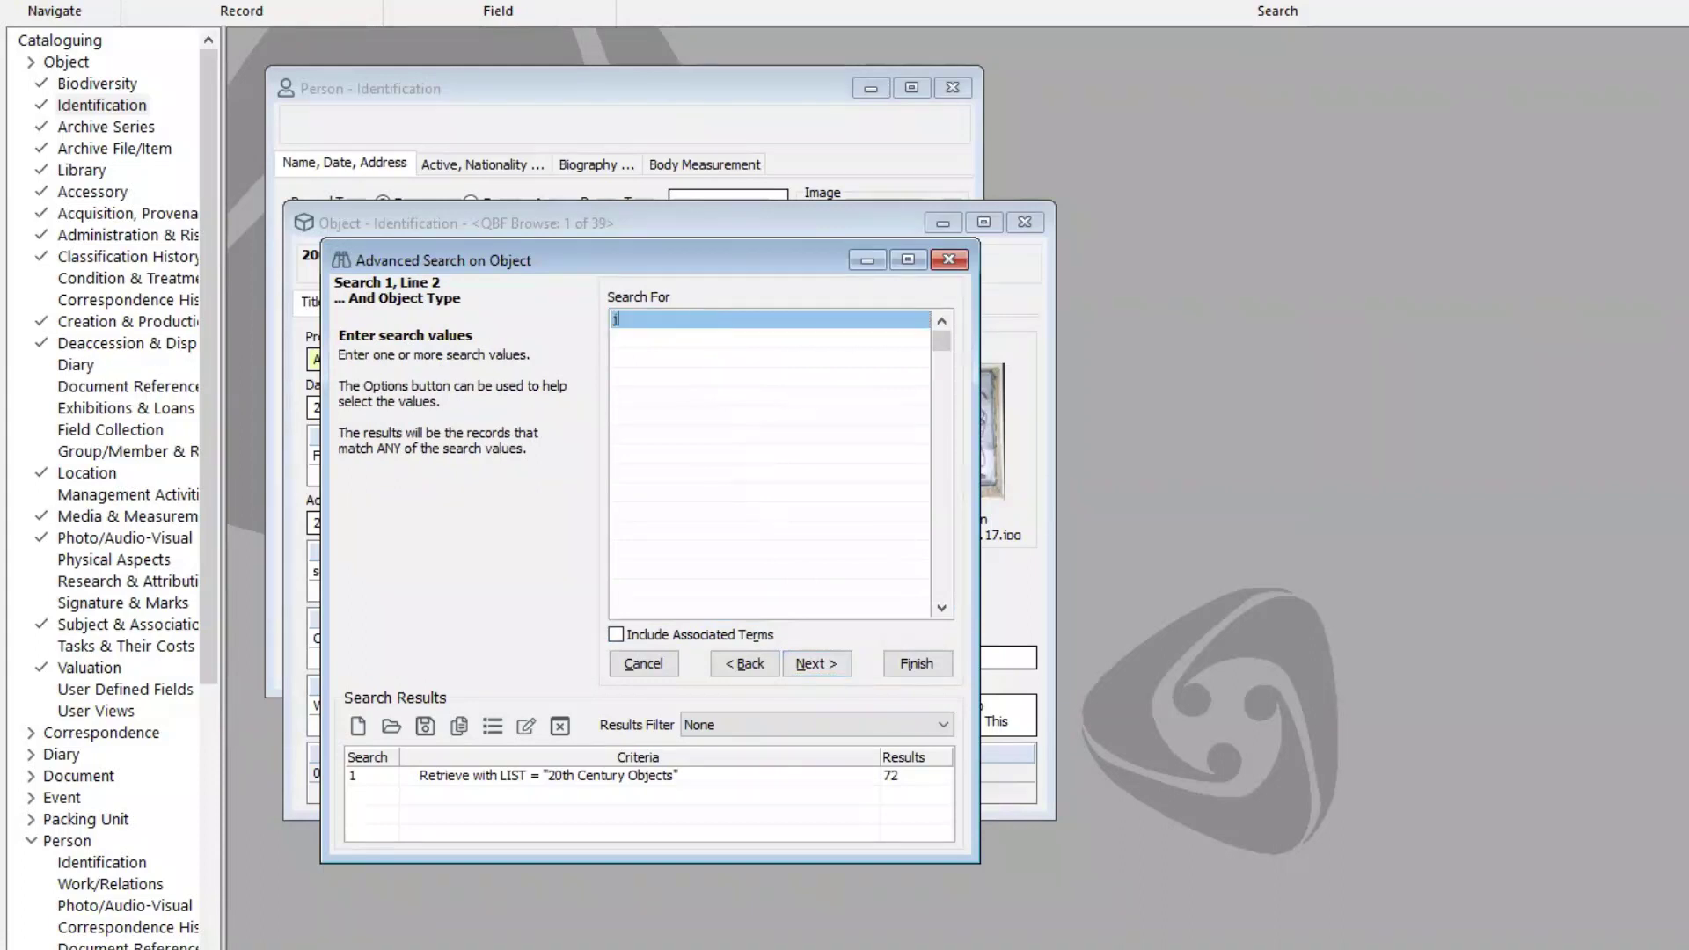
pyautogui.write('ug')
pyautogui.press('Return')
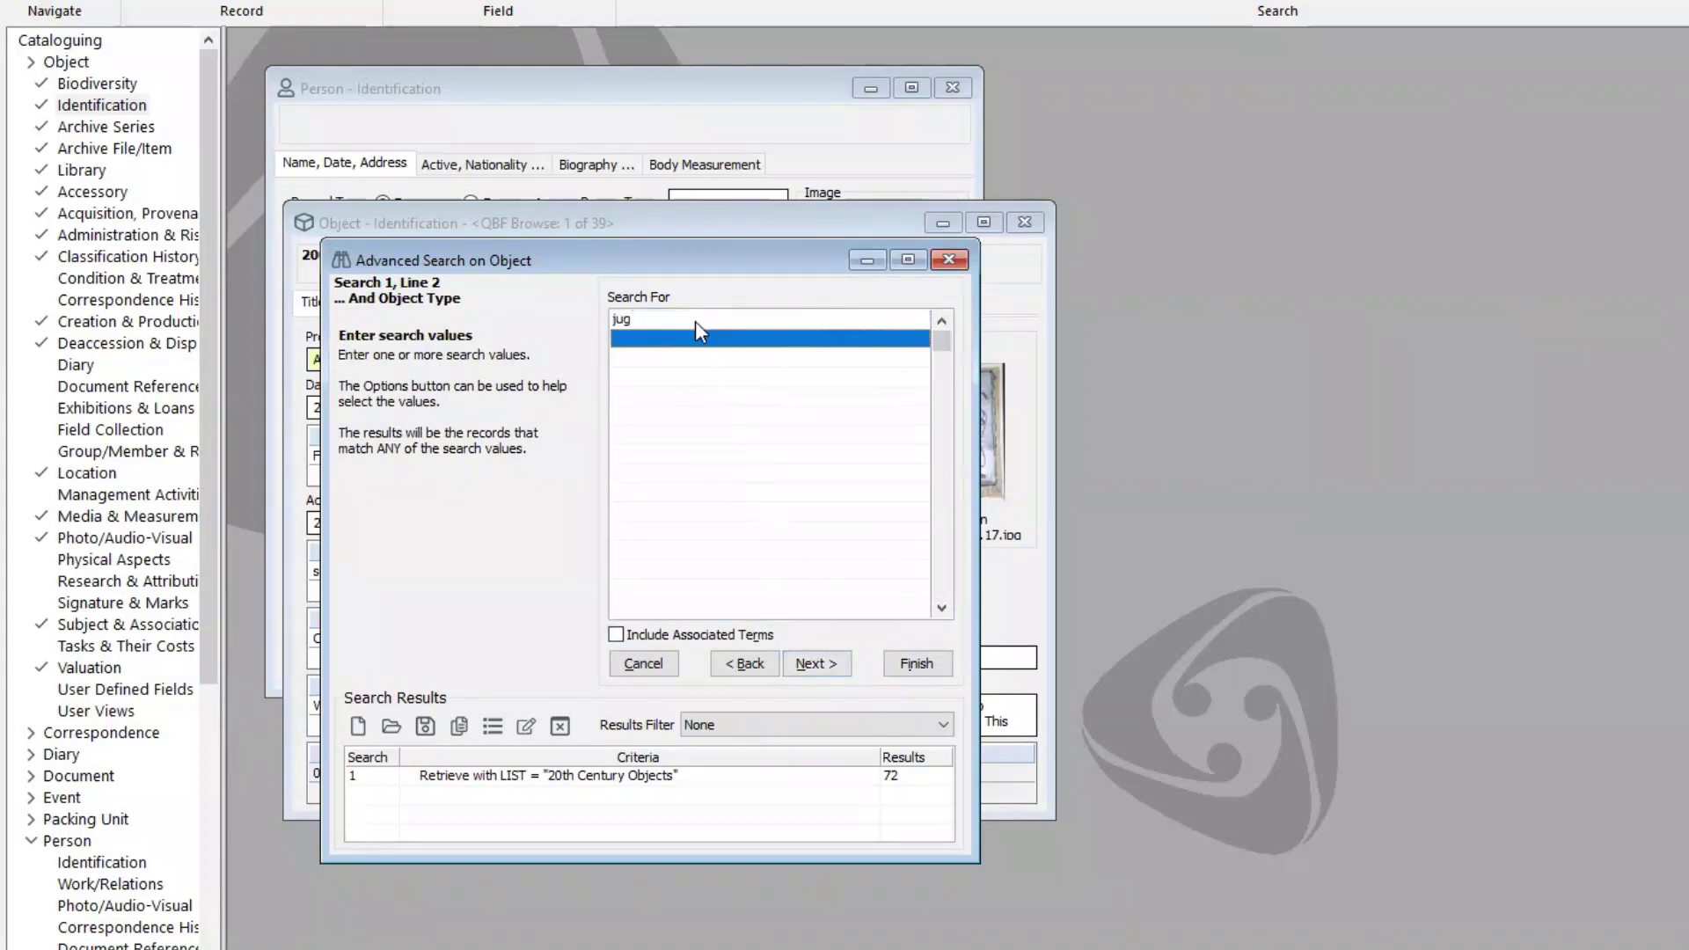
# - Run the combined saved list and object type search and replace the active browse list with its results
pyautogui.click(811, 666)
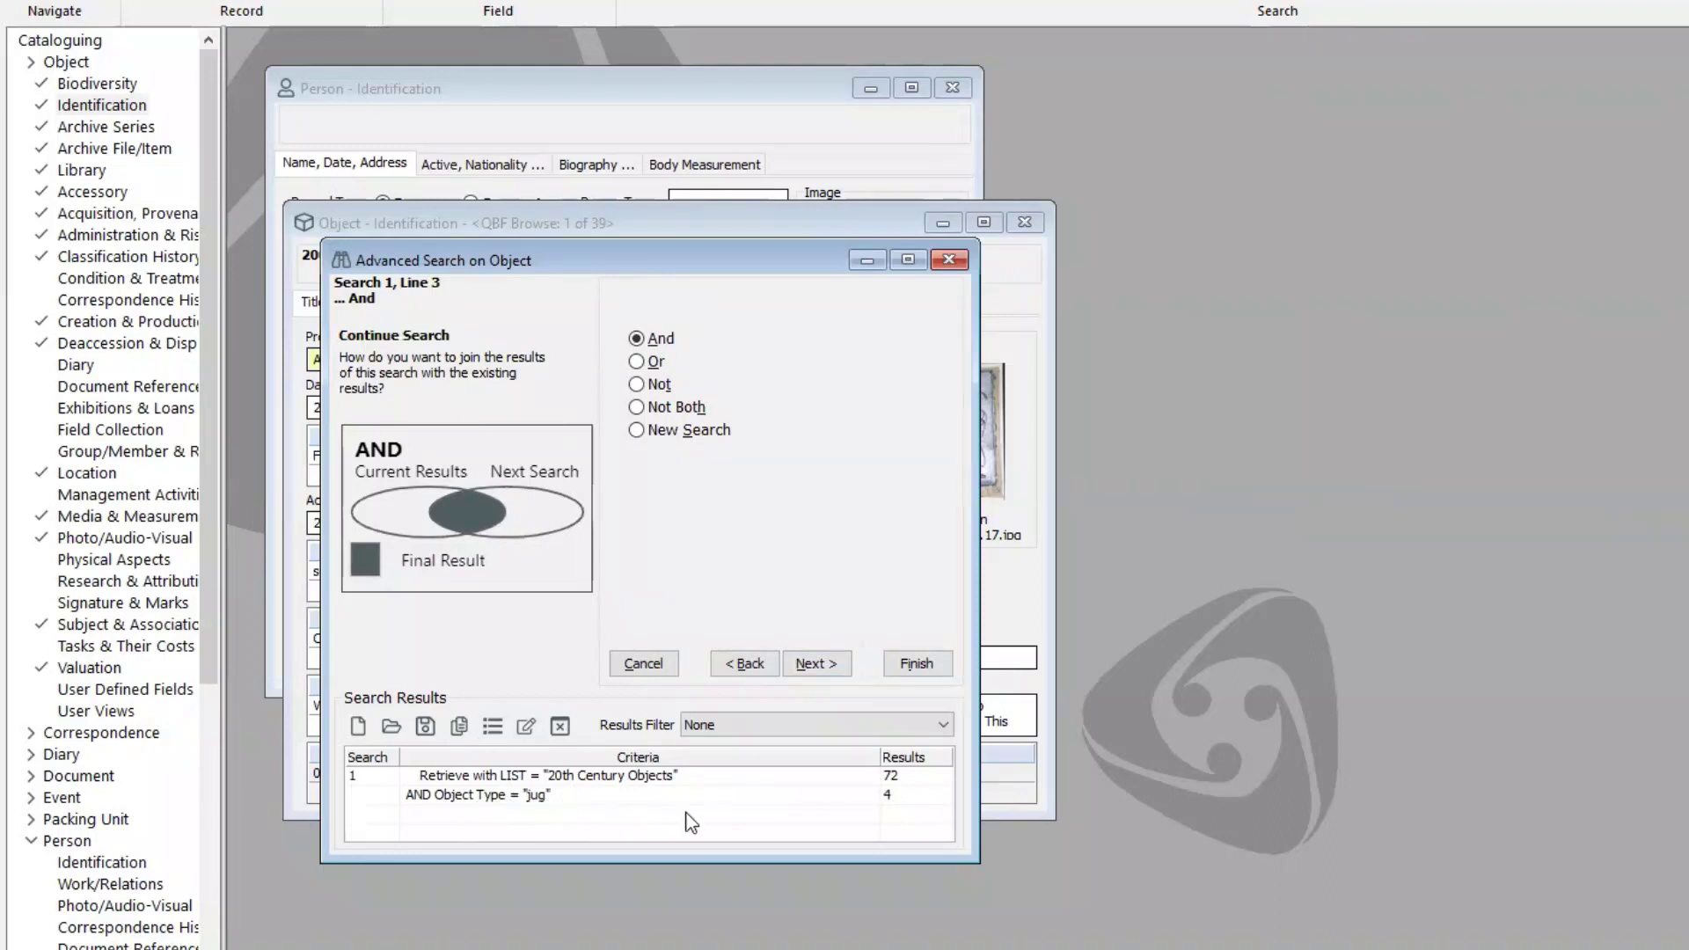
pyautogui.click(917, 664)
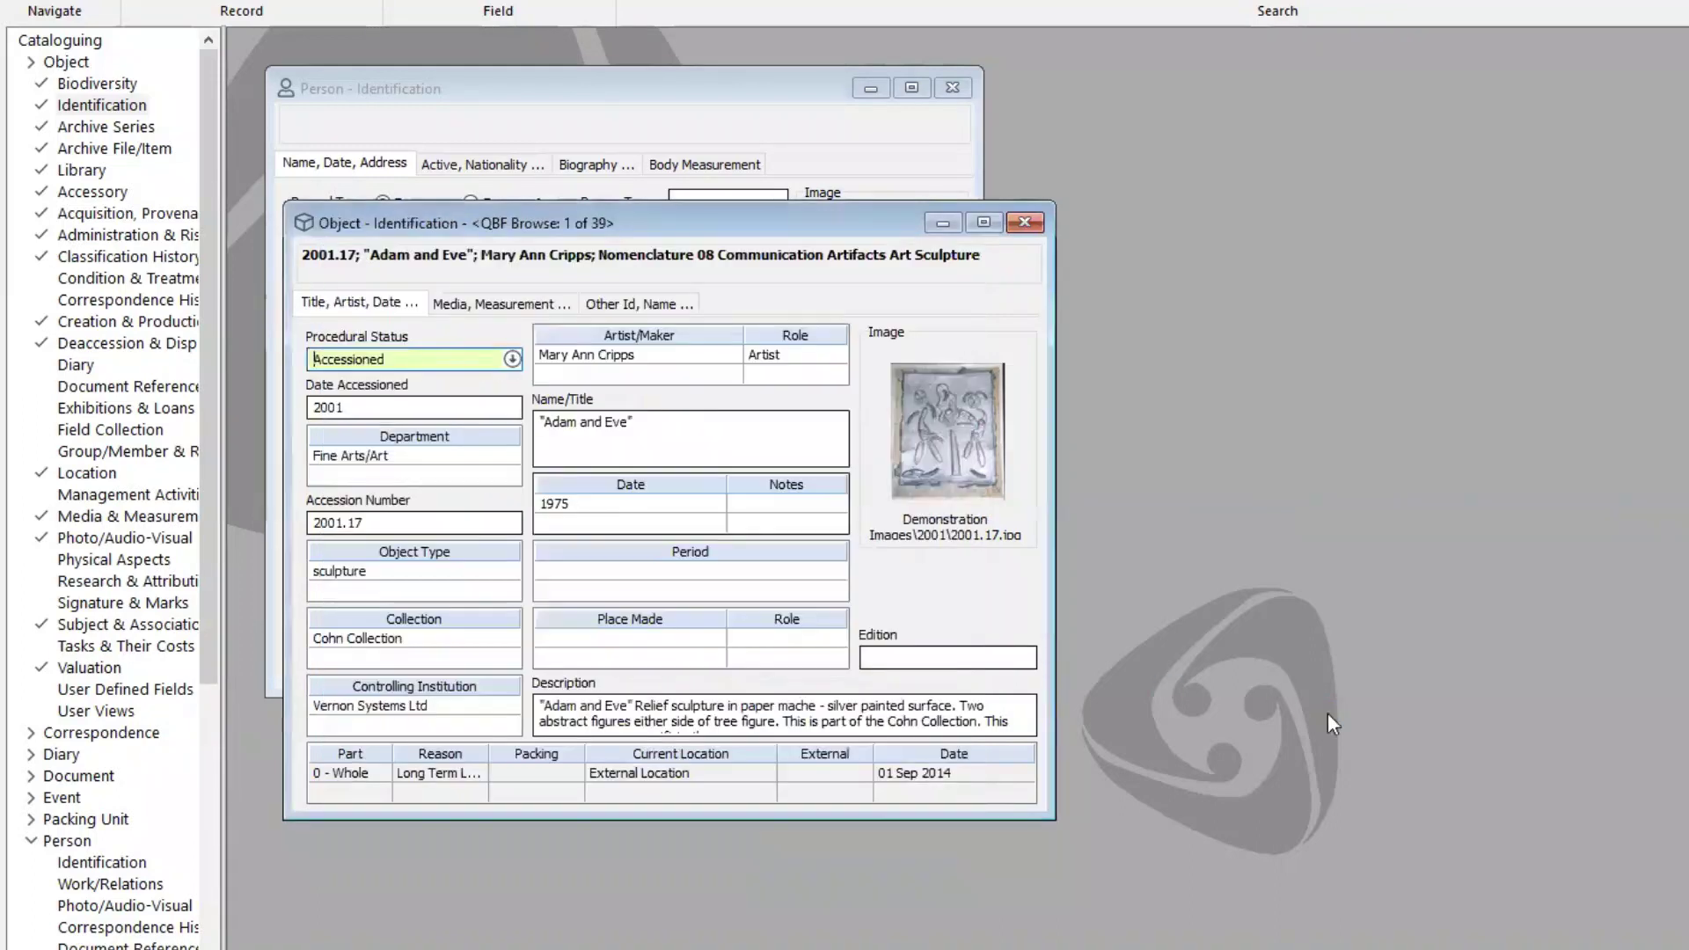
pyautogui.click(1131, 541)
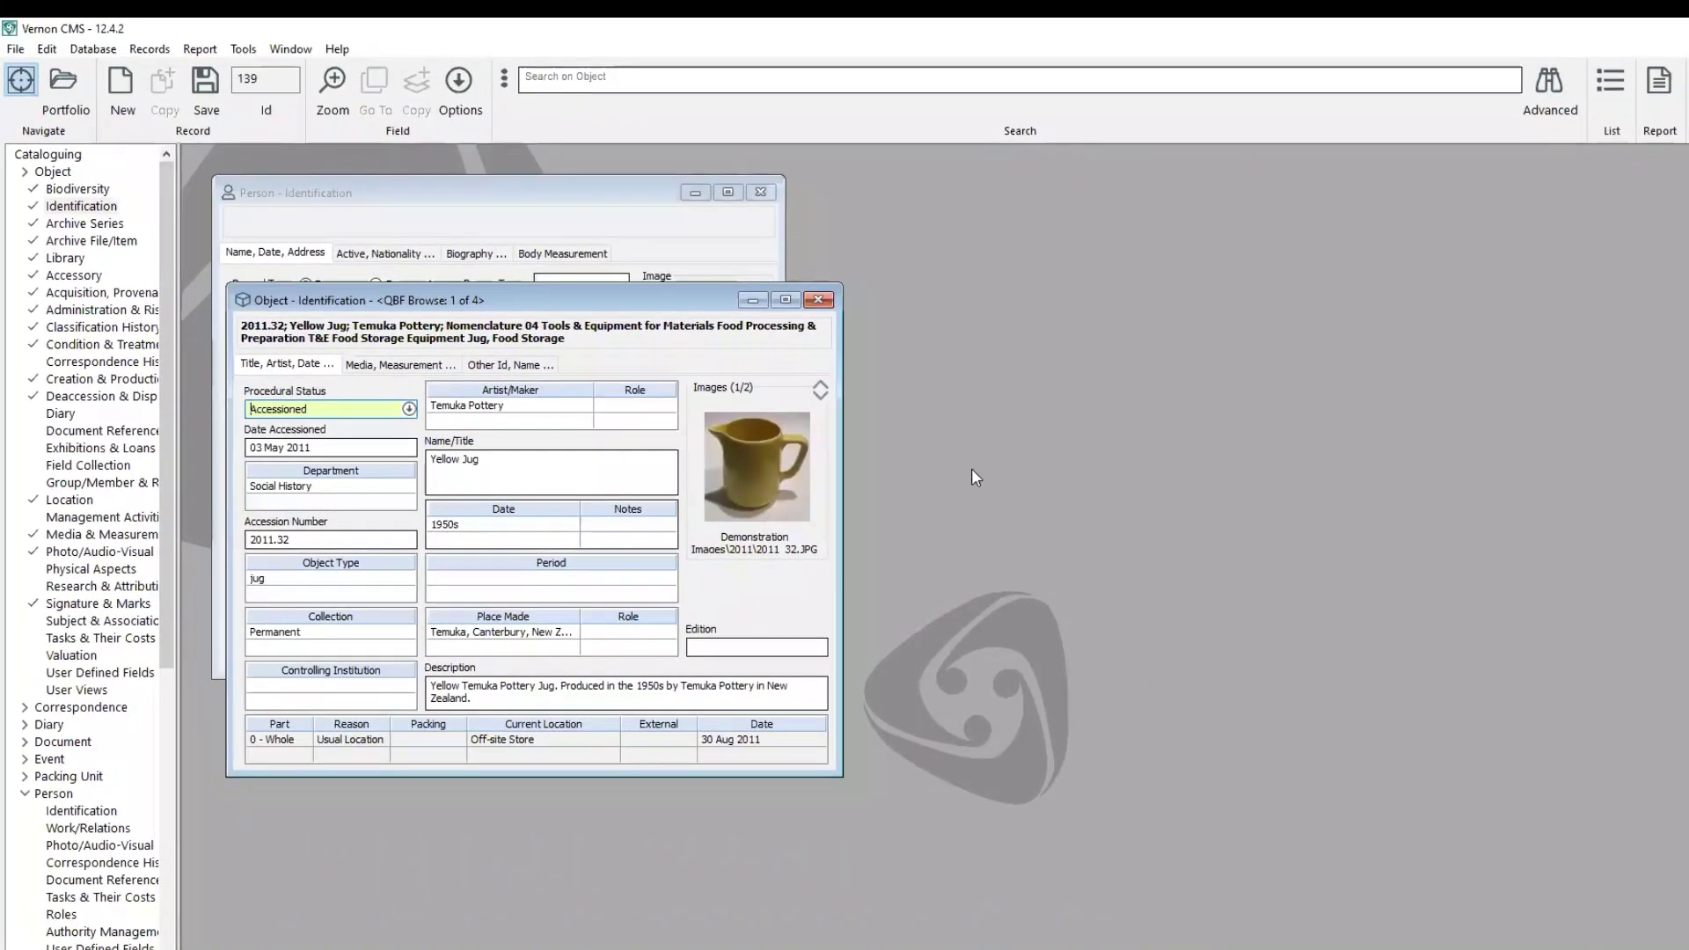
# - Run a new quick search on objects for "vase" and load all the matching terms as the browse list
pyautogui.click(764, 85)
pyautogui.write('V')
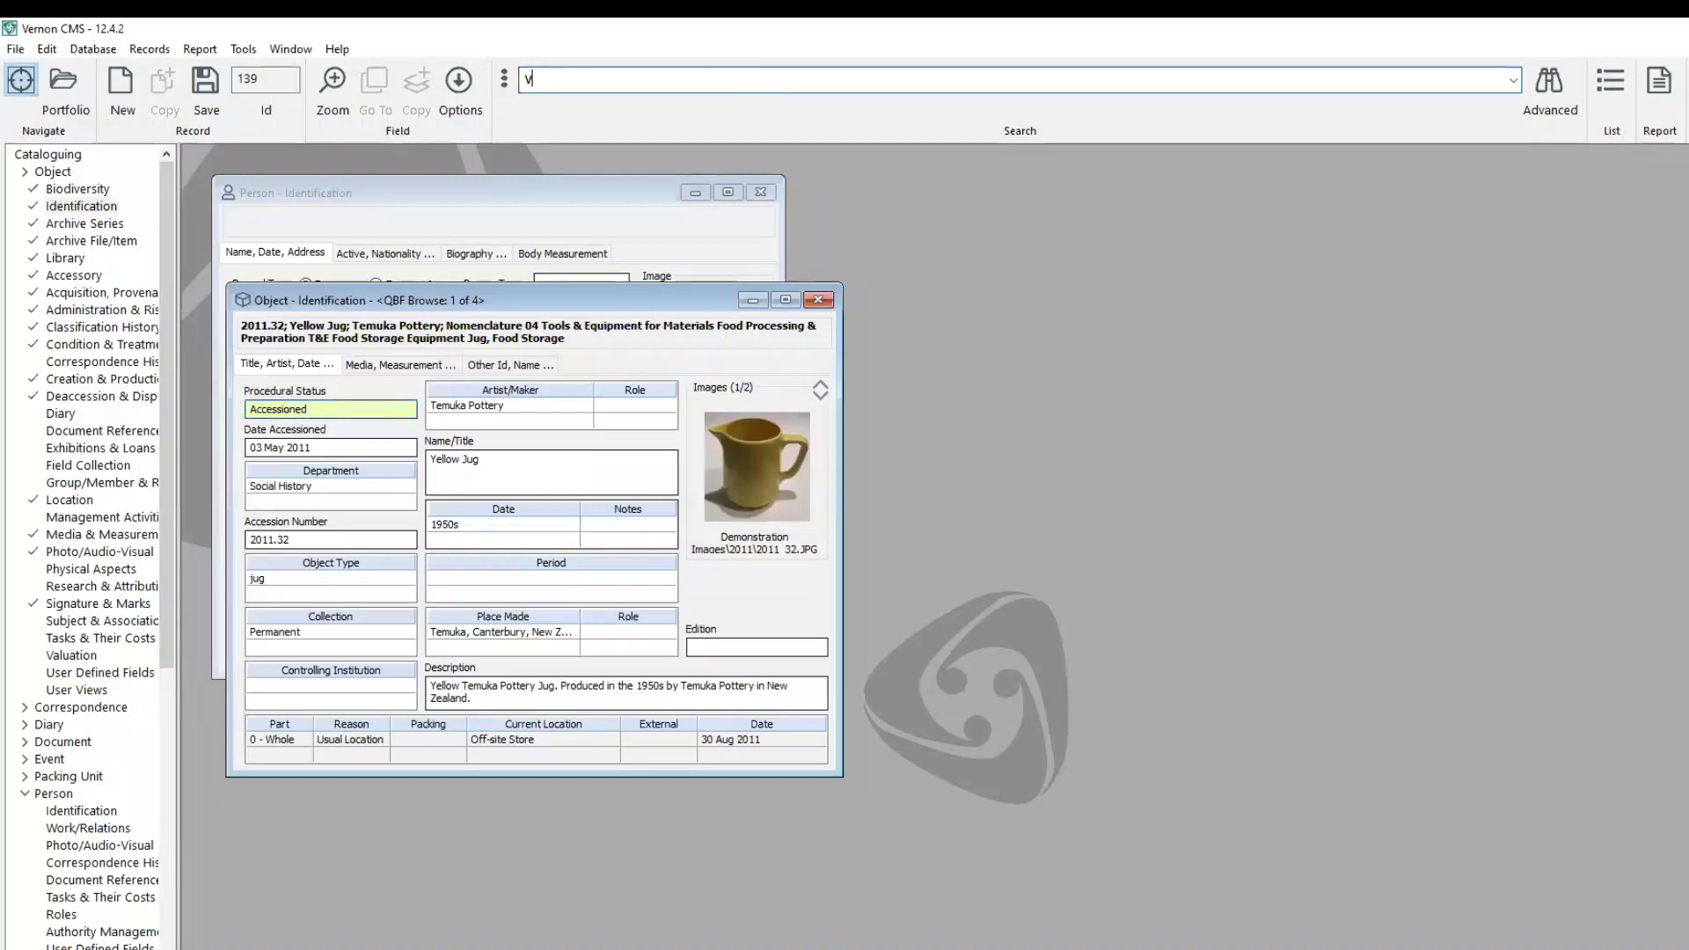
pyautogui.write('ase')
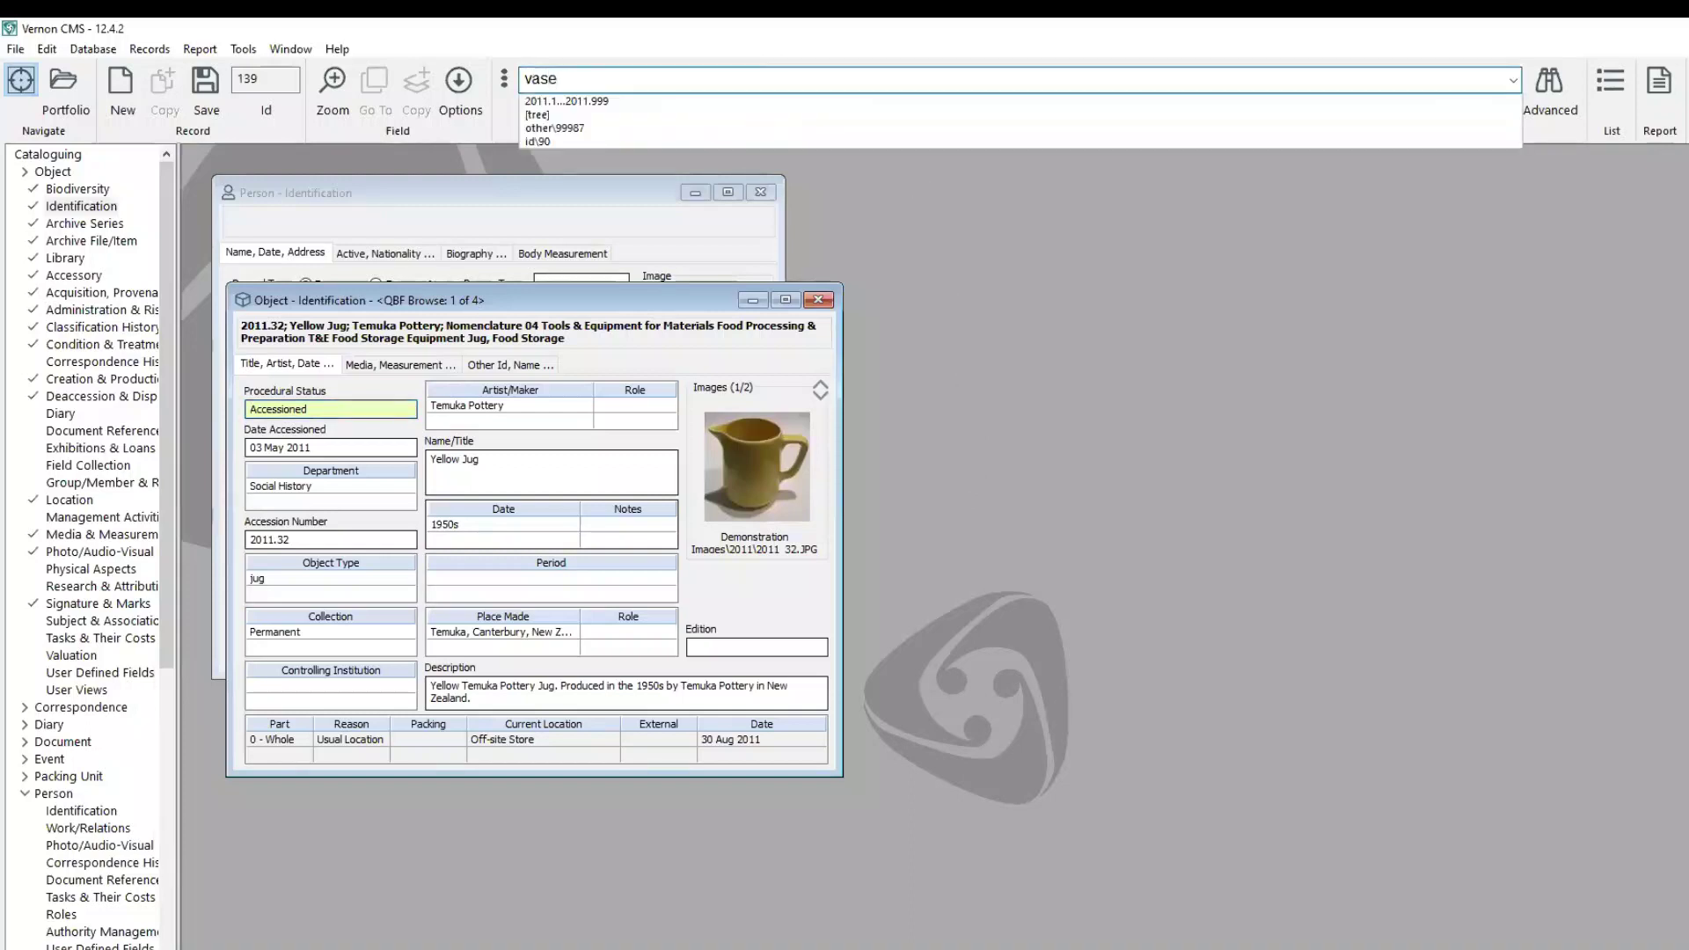
pyautogui.press('Return')
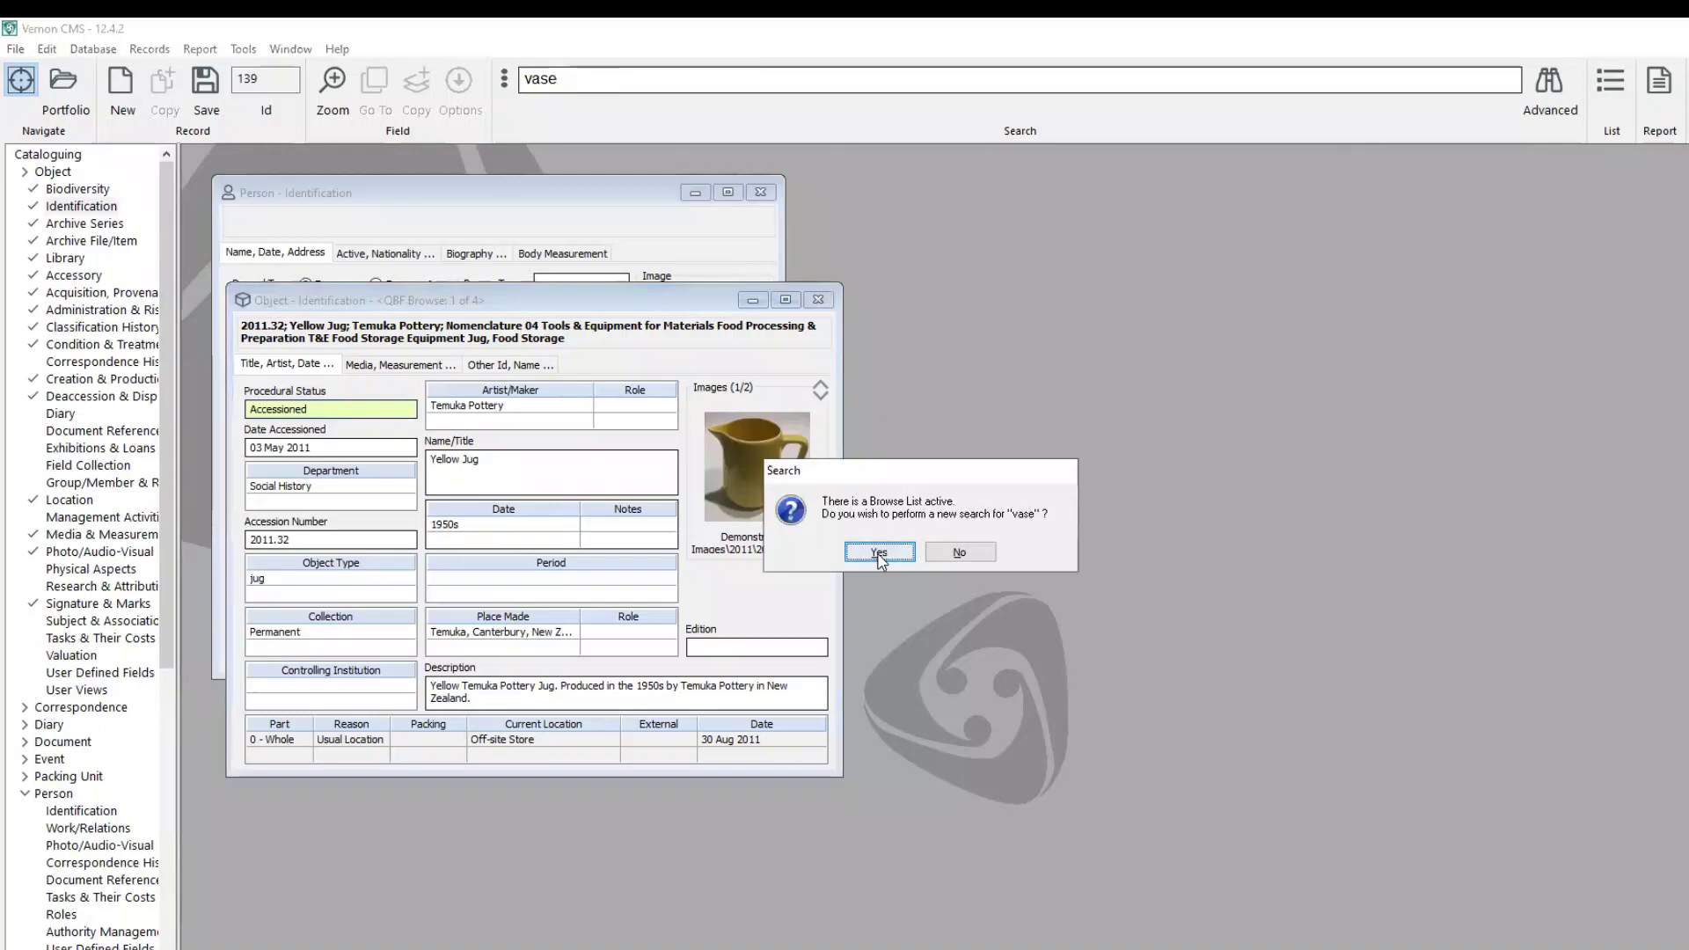
pyautogui.press('Return')
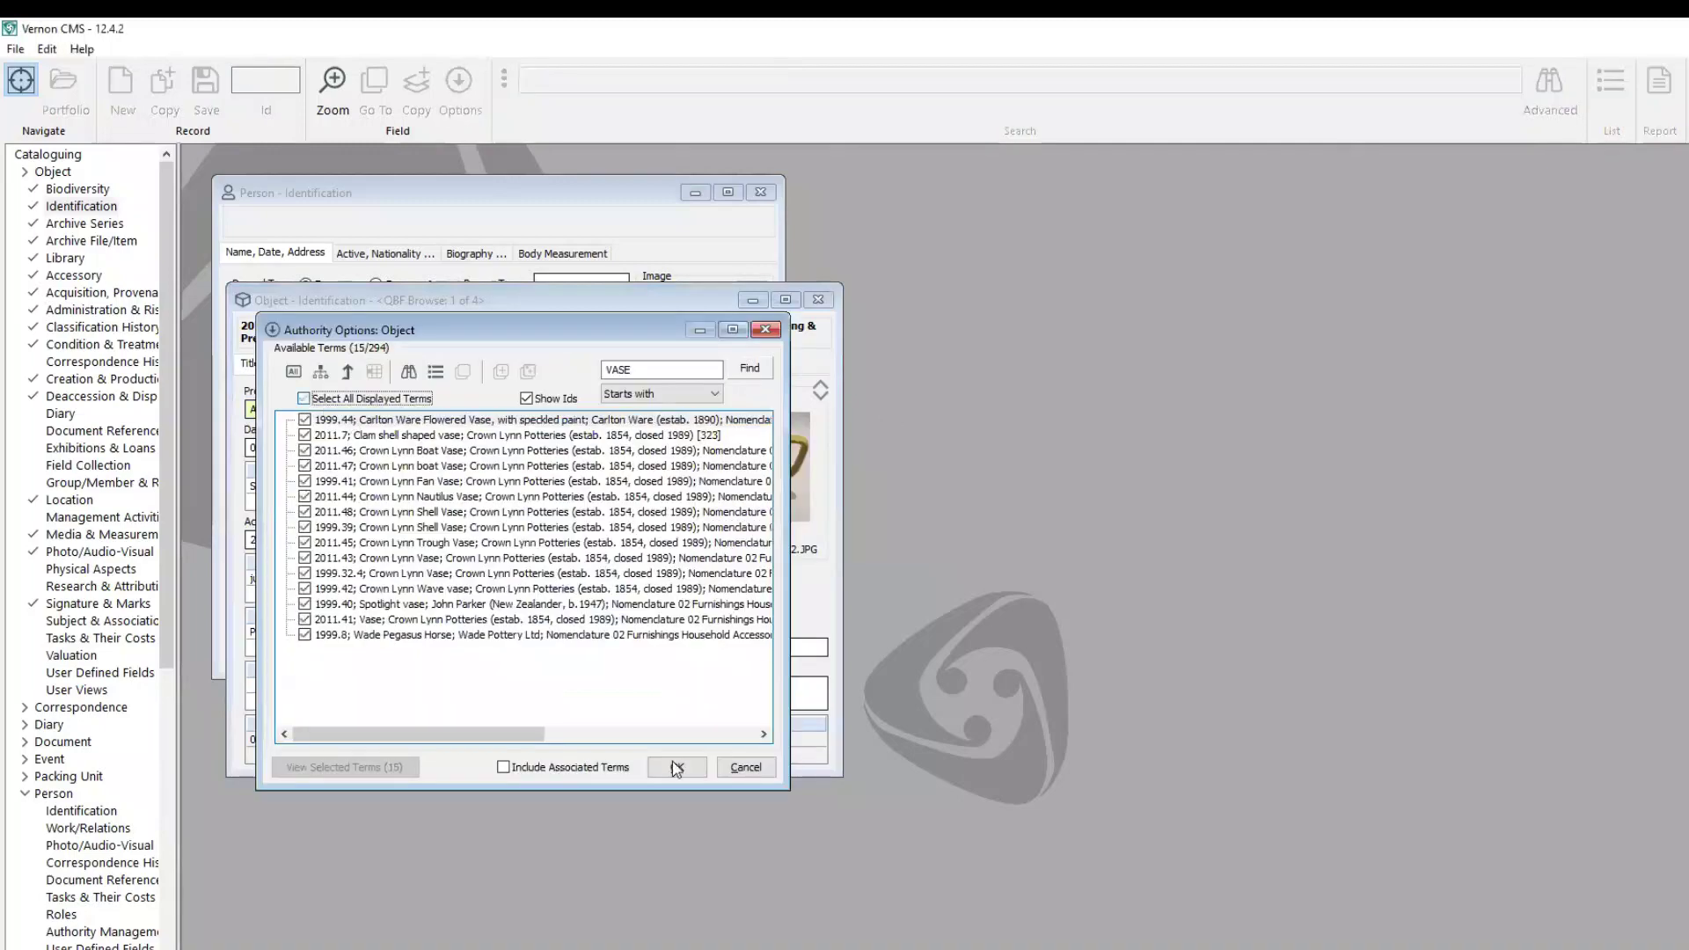
pyautogui.click(677, 768)
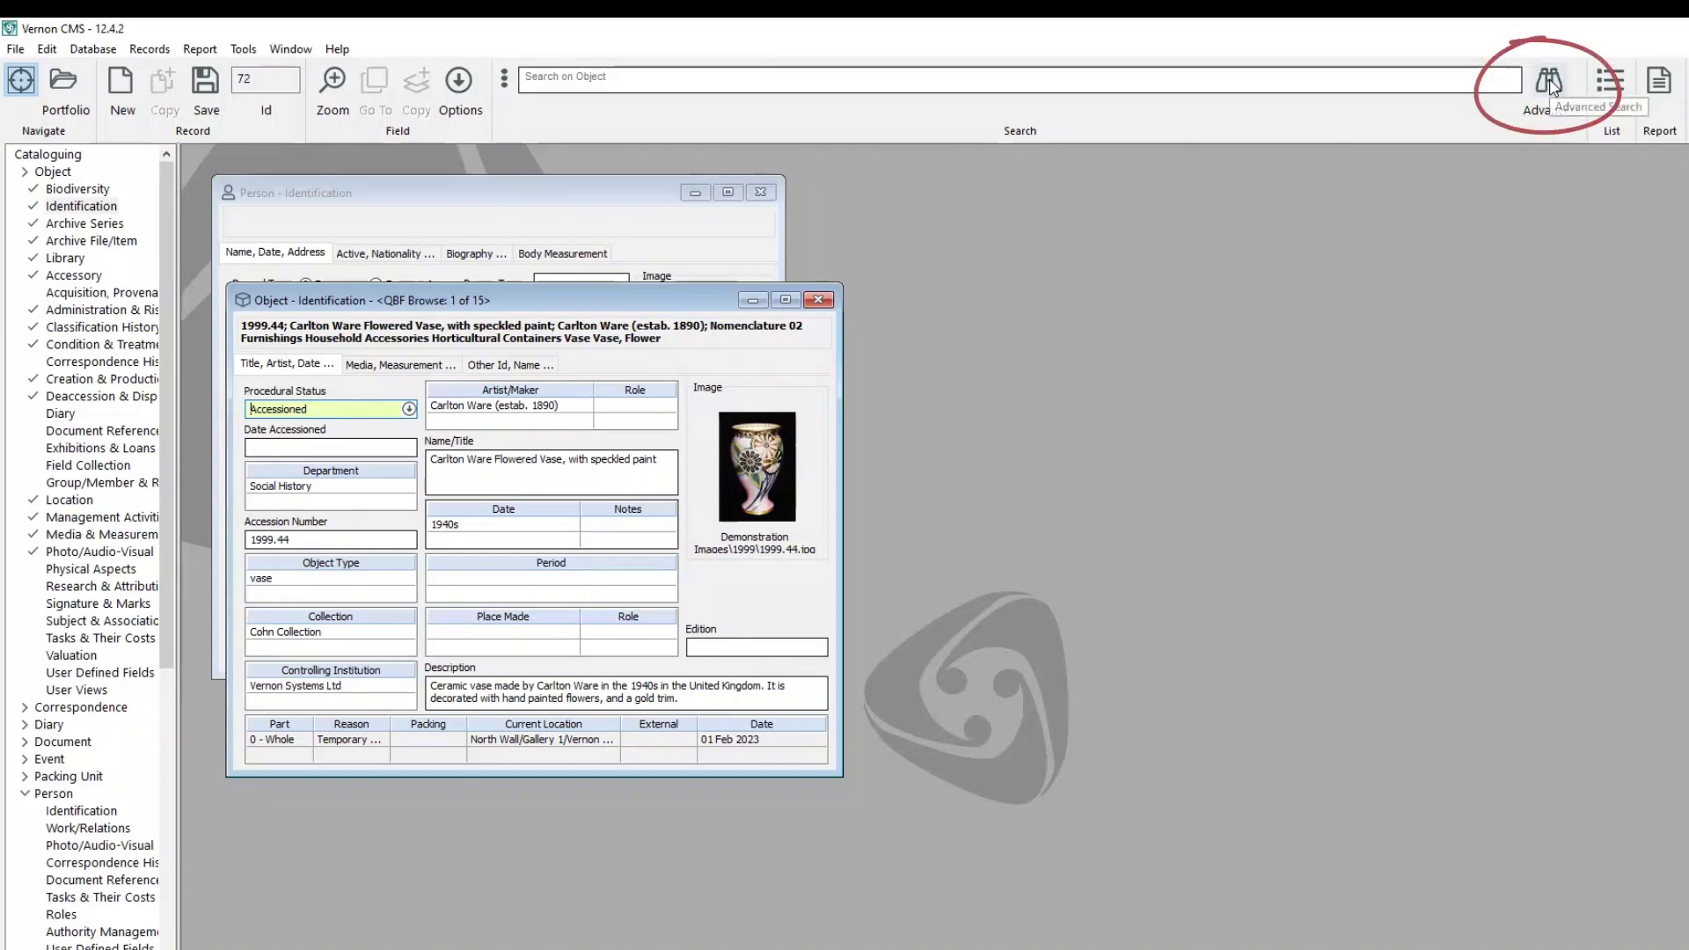
# - Start an advanced search with Context Search on the current vase browse list and continue it with an And line
pyautogui.click(1551, 84)
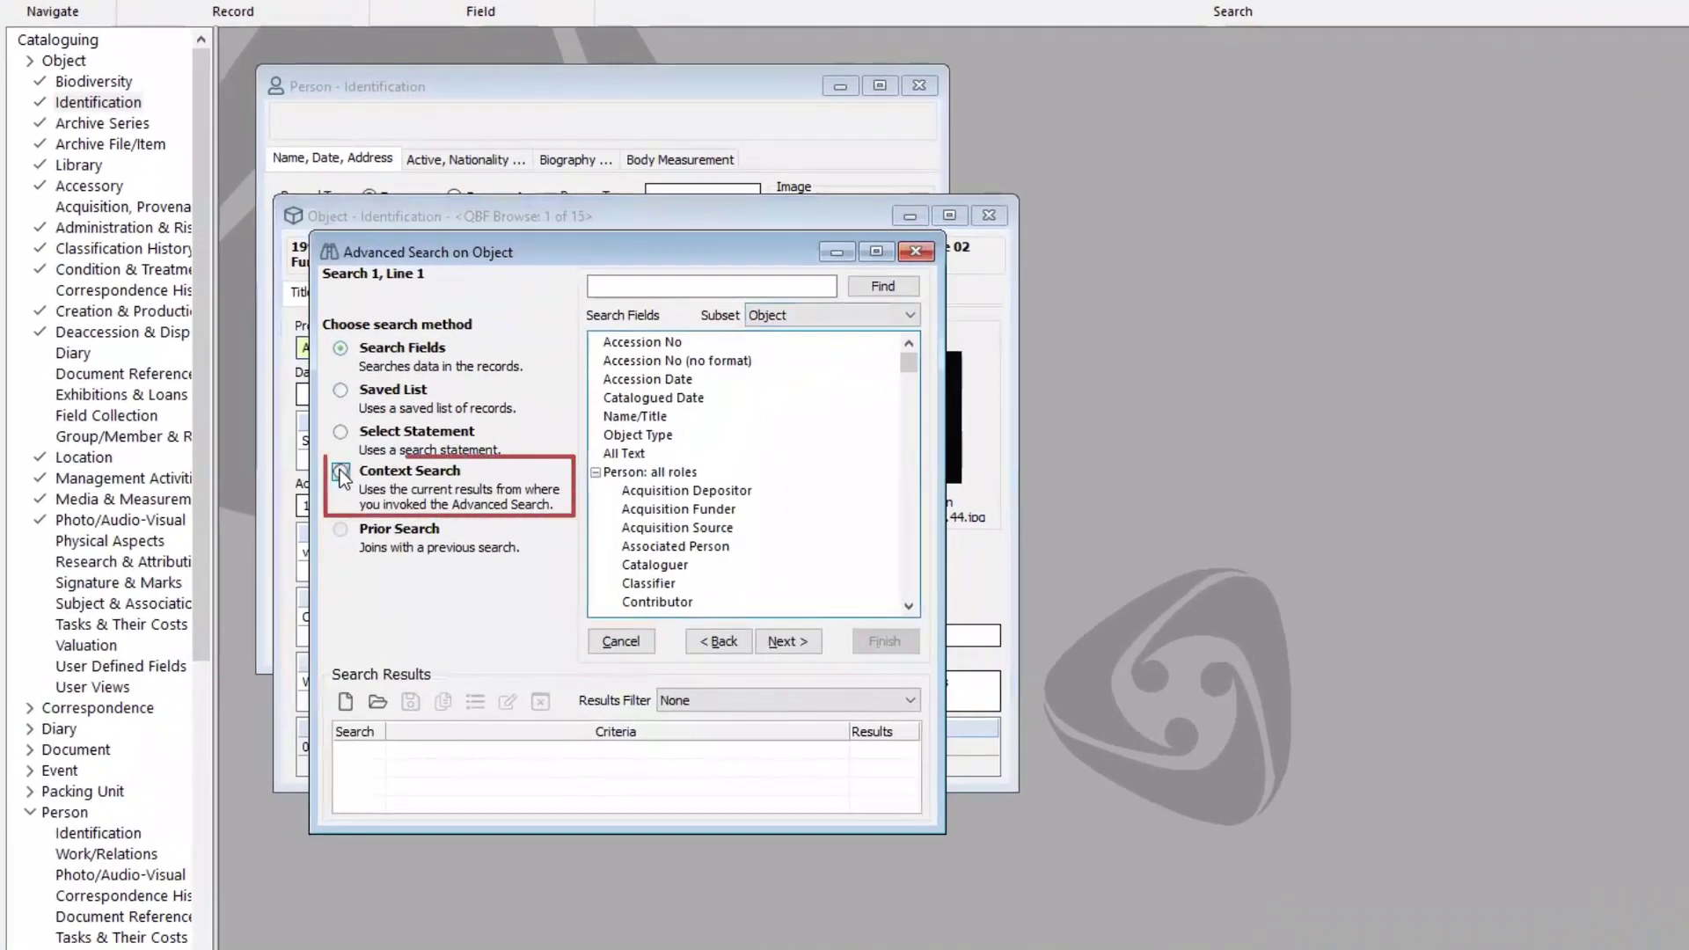
pyautogui.click(342, 478)
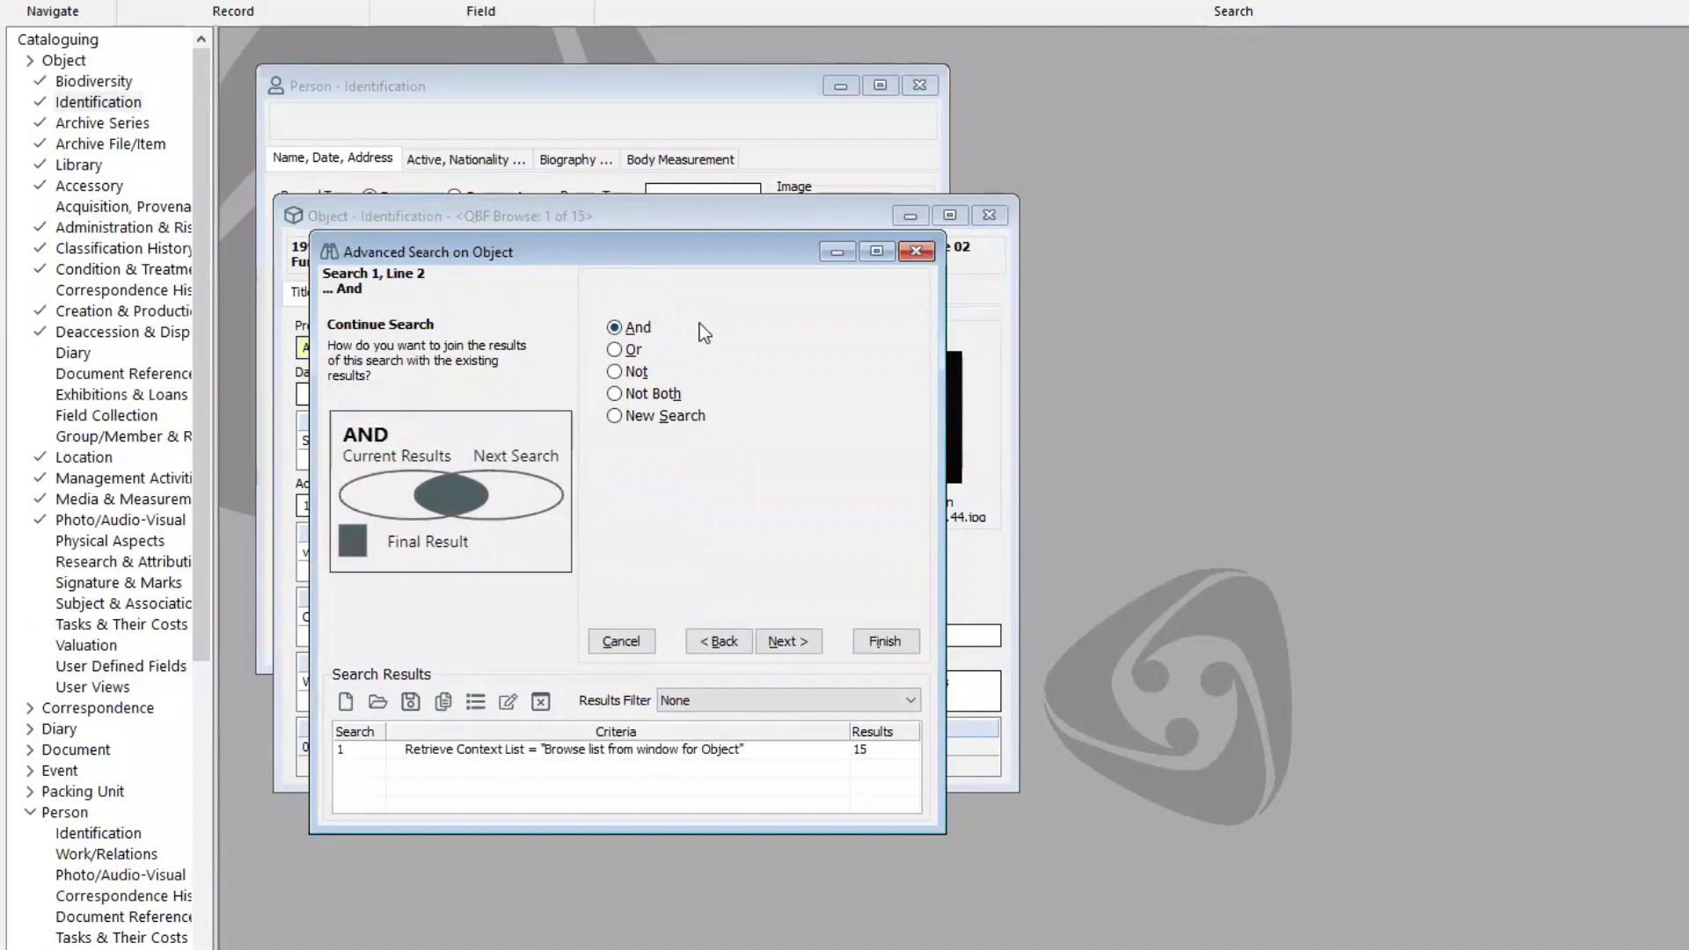
pyautogui.click(786, 641)
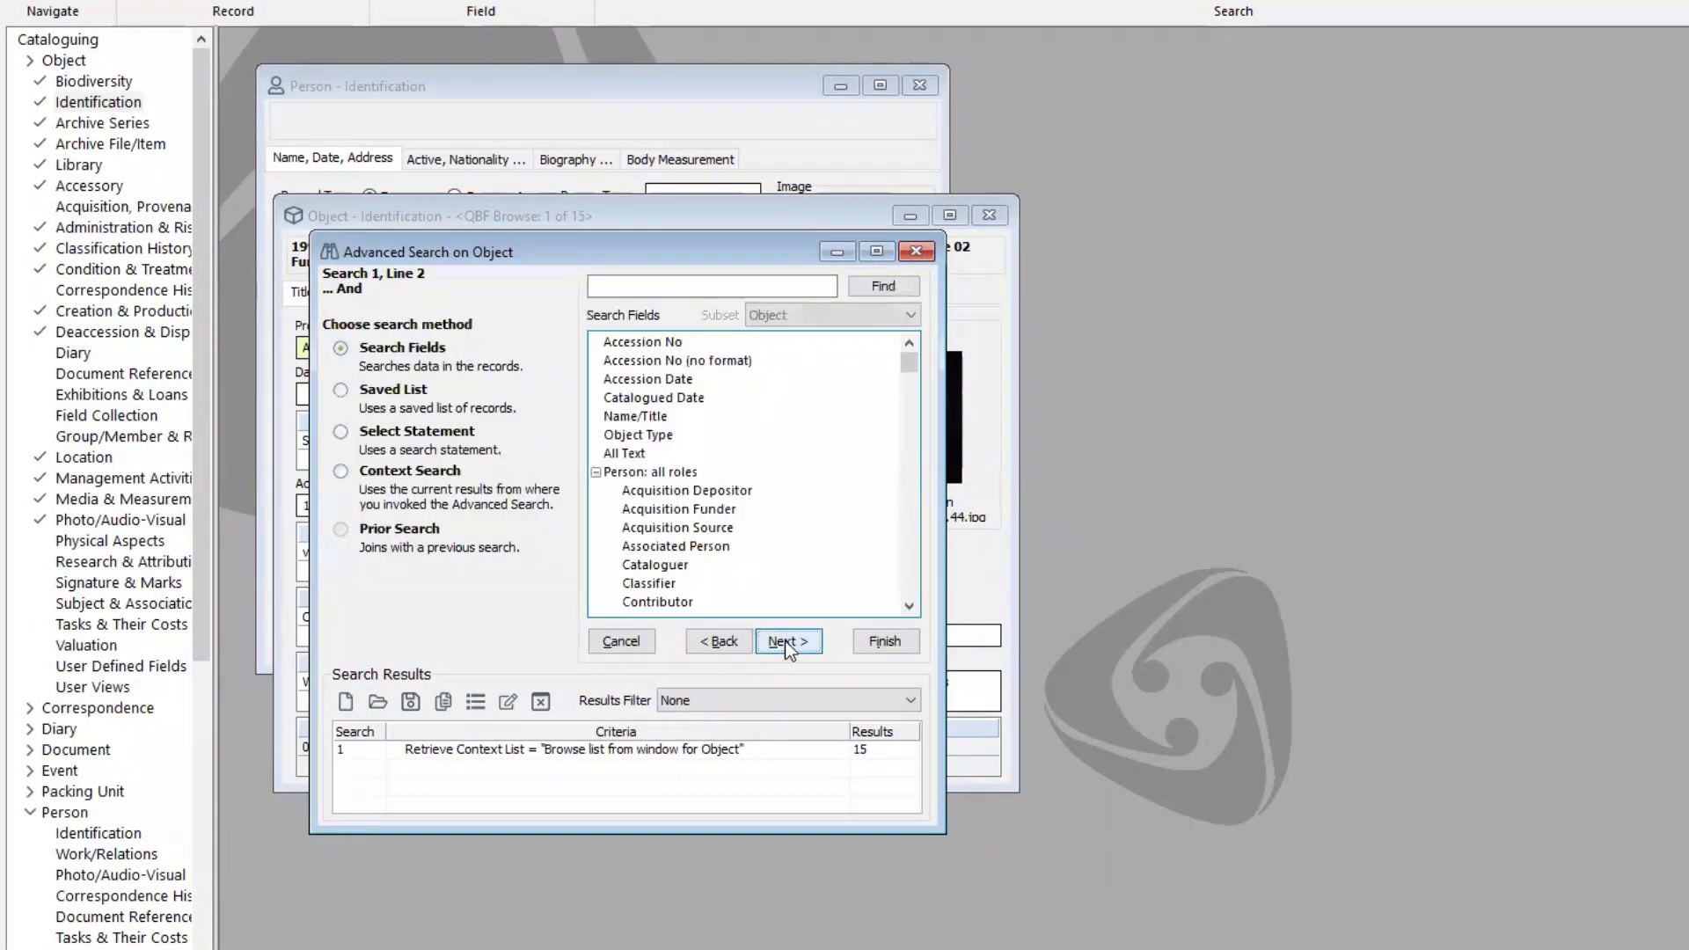
# - Set the And line to Name/Title with the value "carlton", run the search and replace the active browse list with its results
pyautogui.click(645, 415)
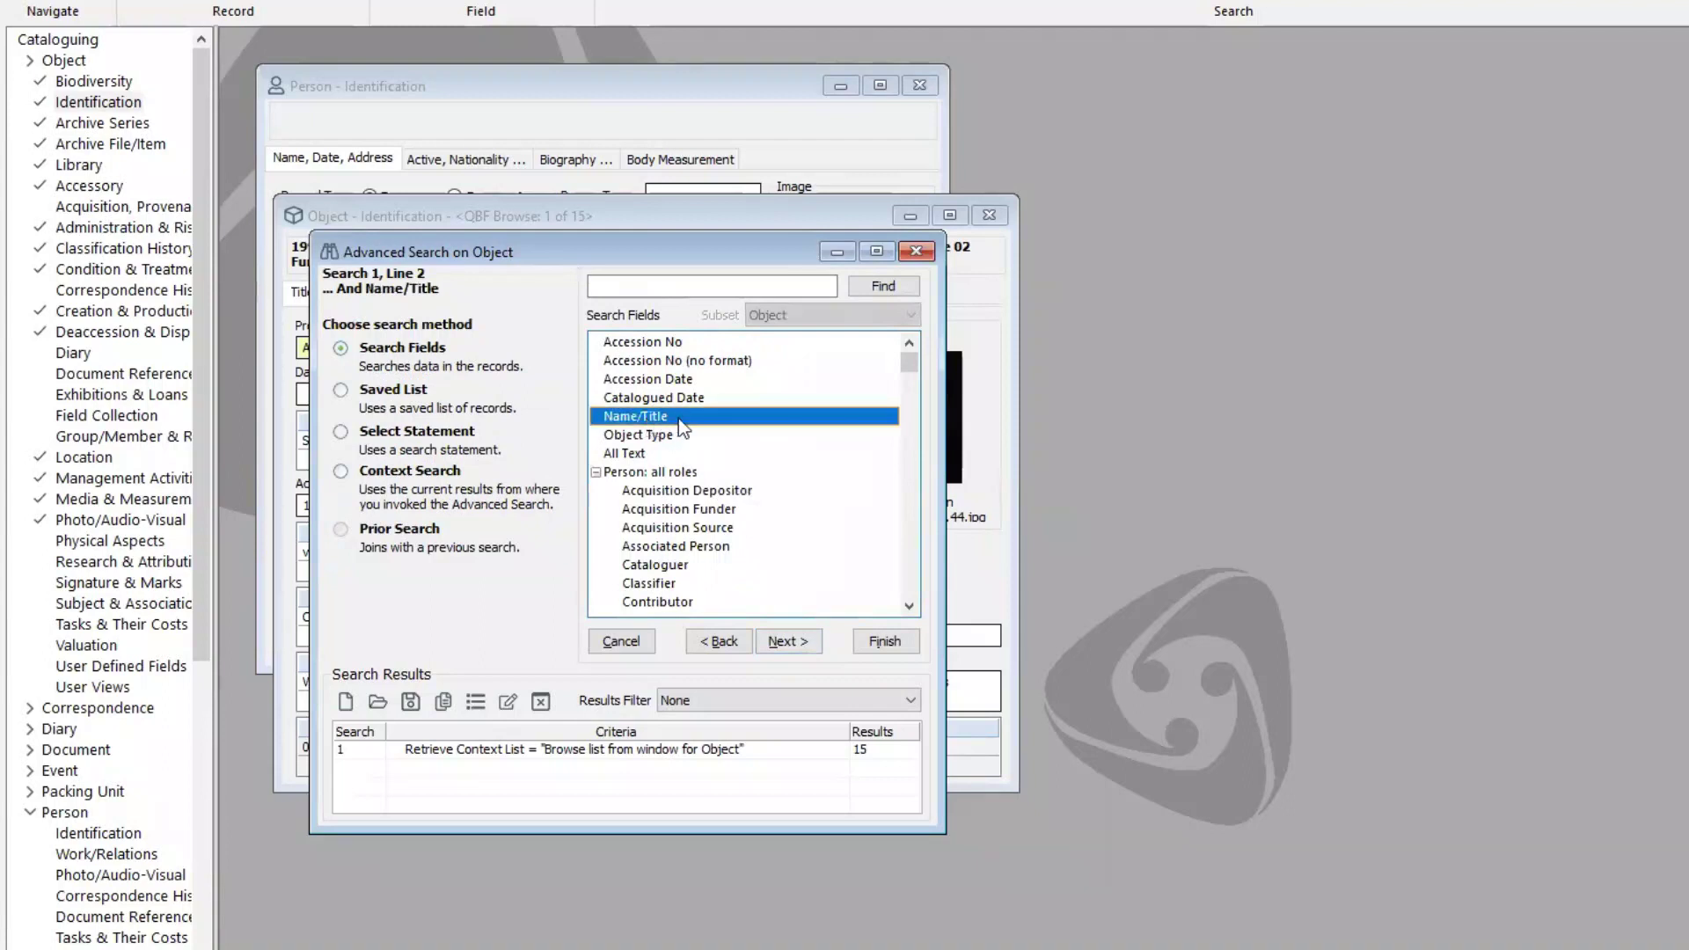
pyautogui.click(802, 644)
pyautogui.click(658, 313)
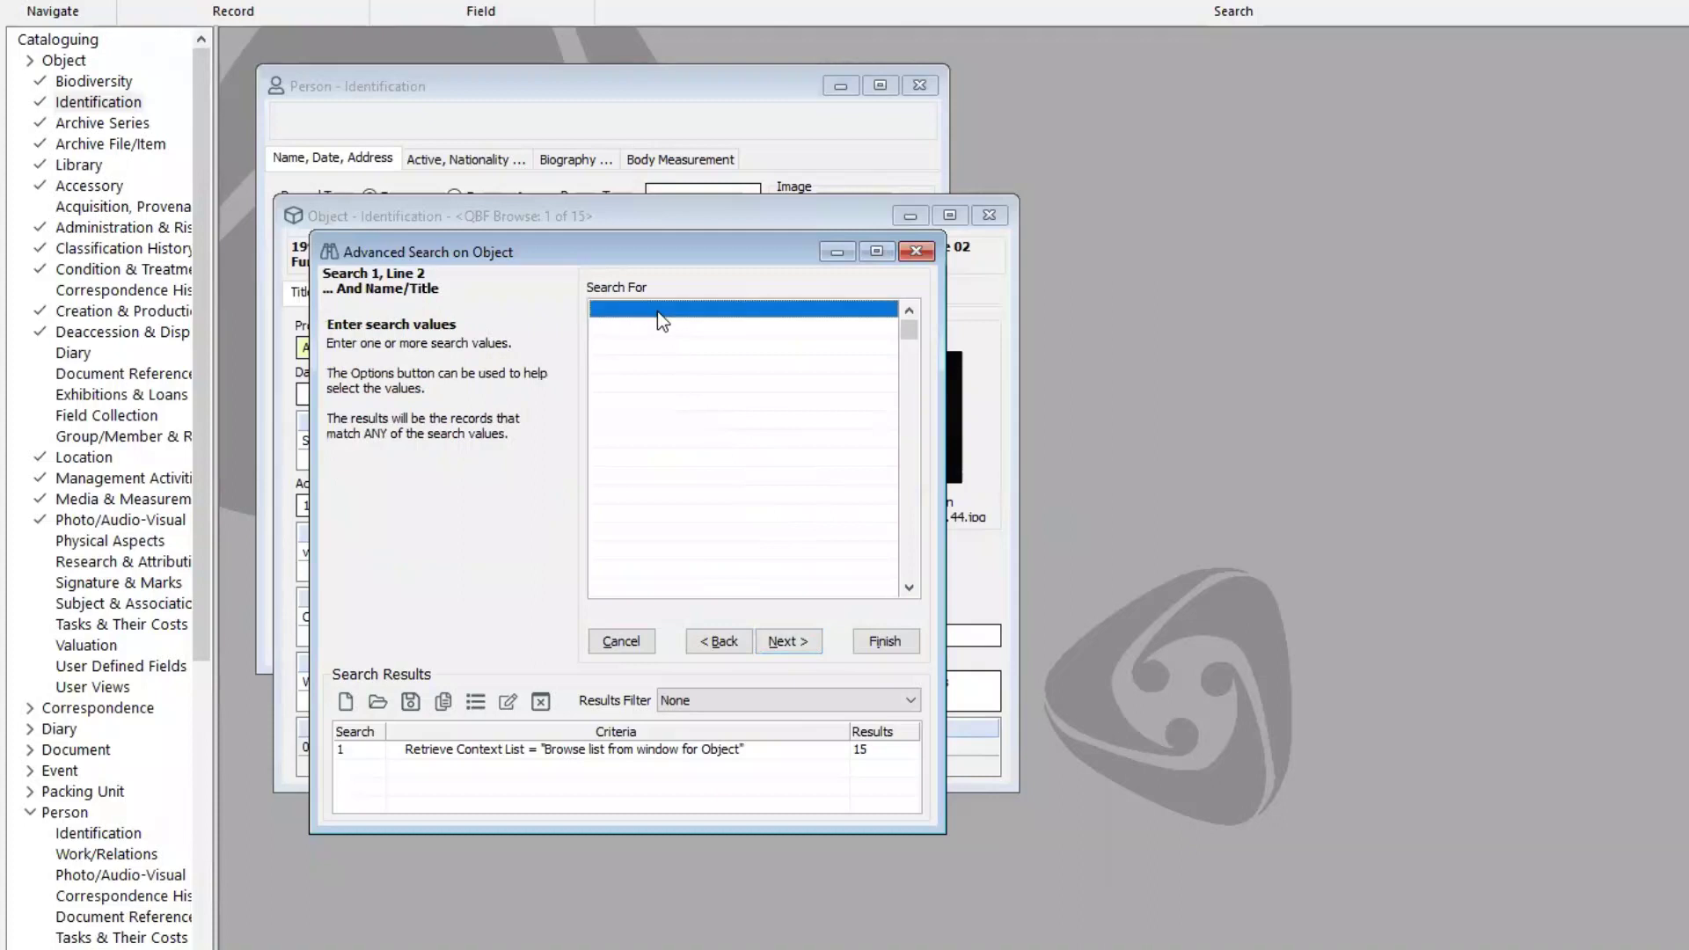
pyautogui.write('carlt')
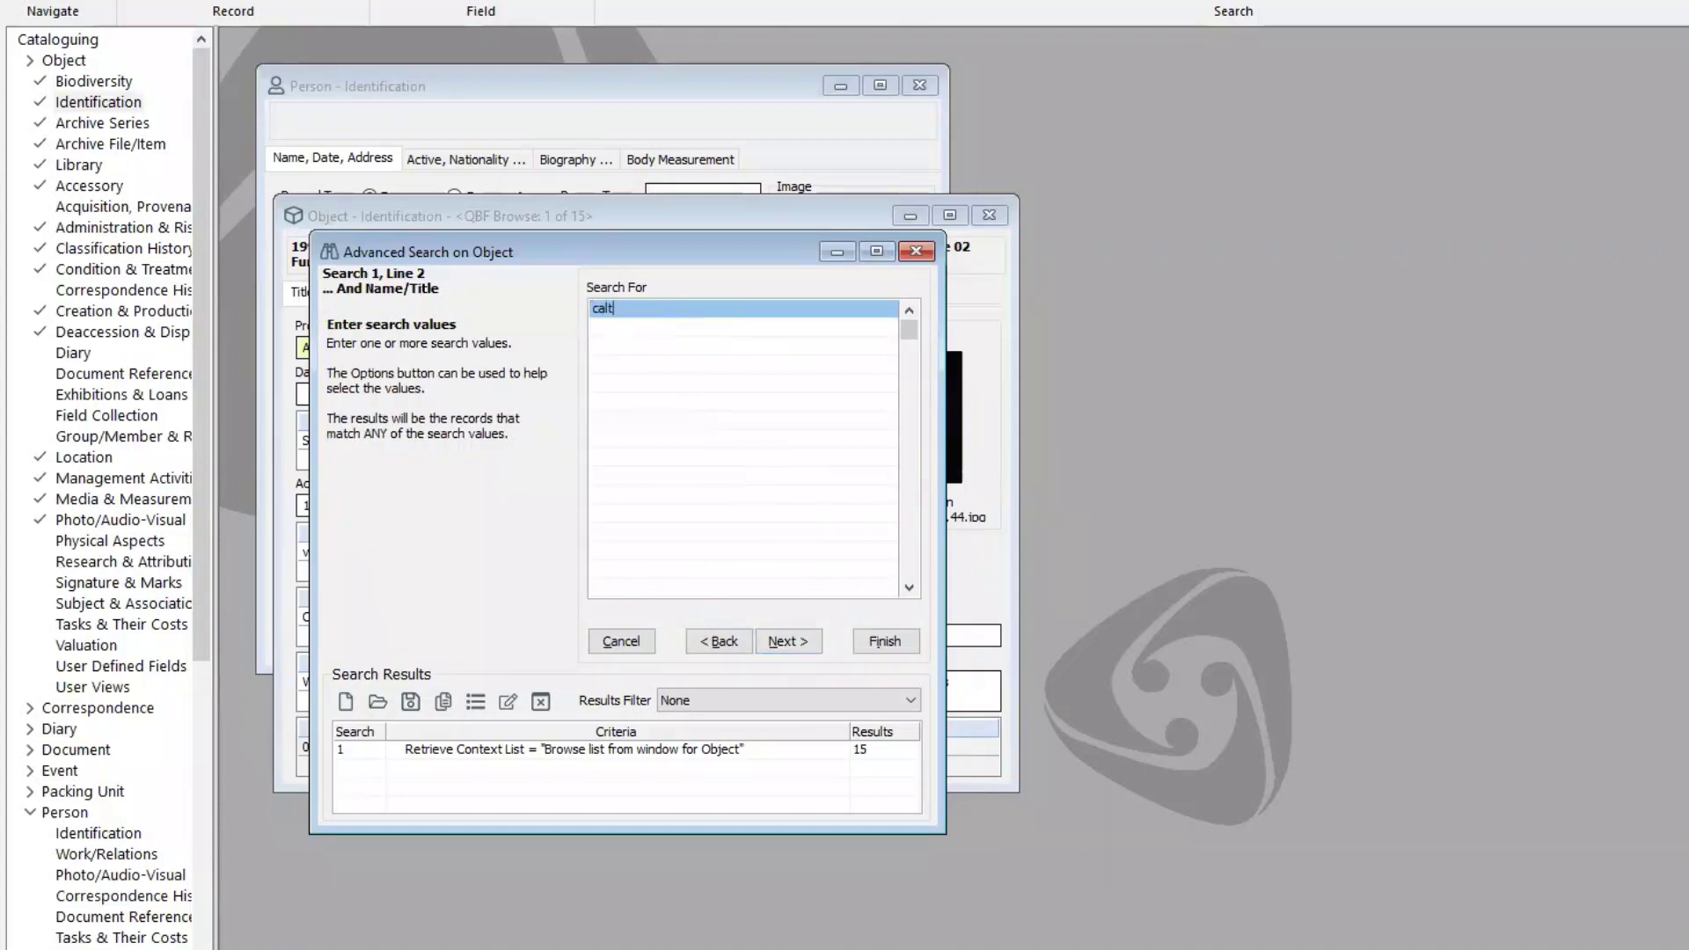
pyautogui.write('on')
pyautogui.press('Return')
pyautogui.click(787, 640)
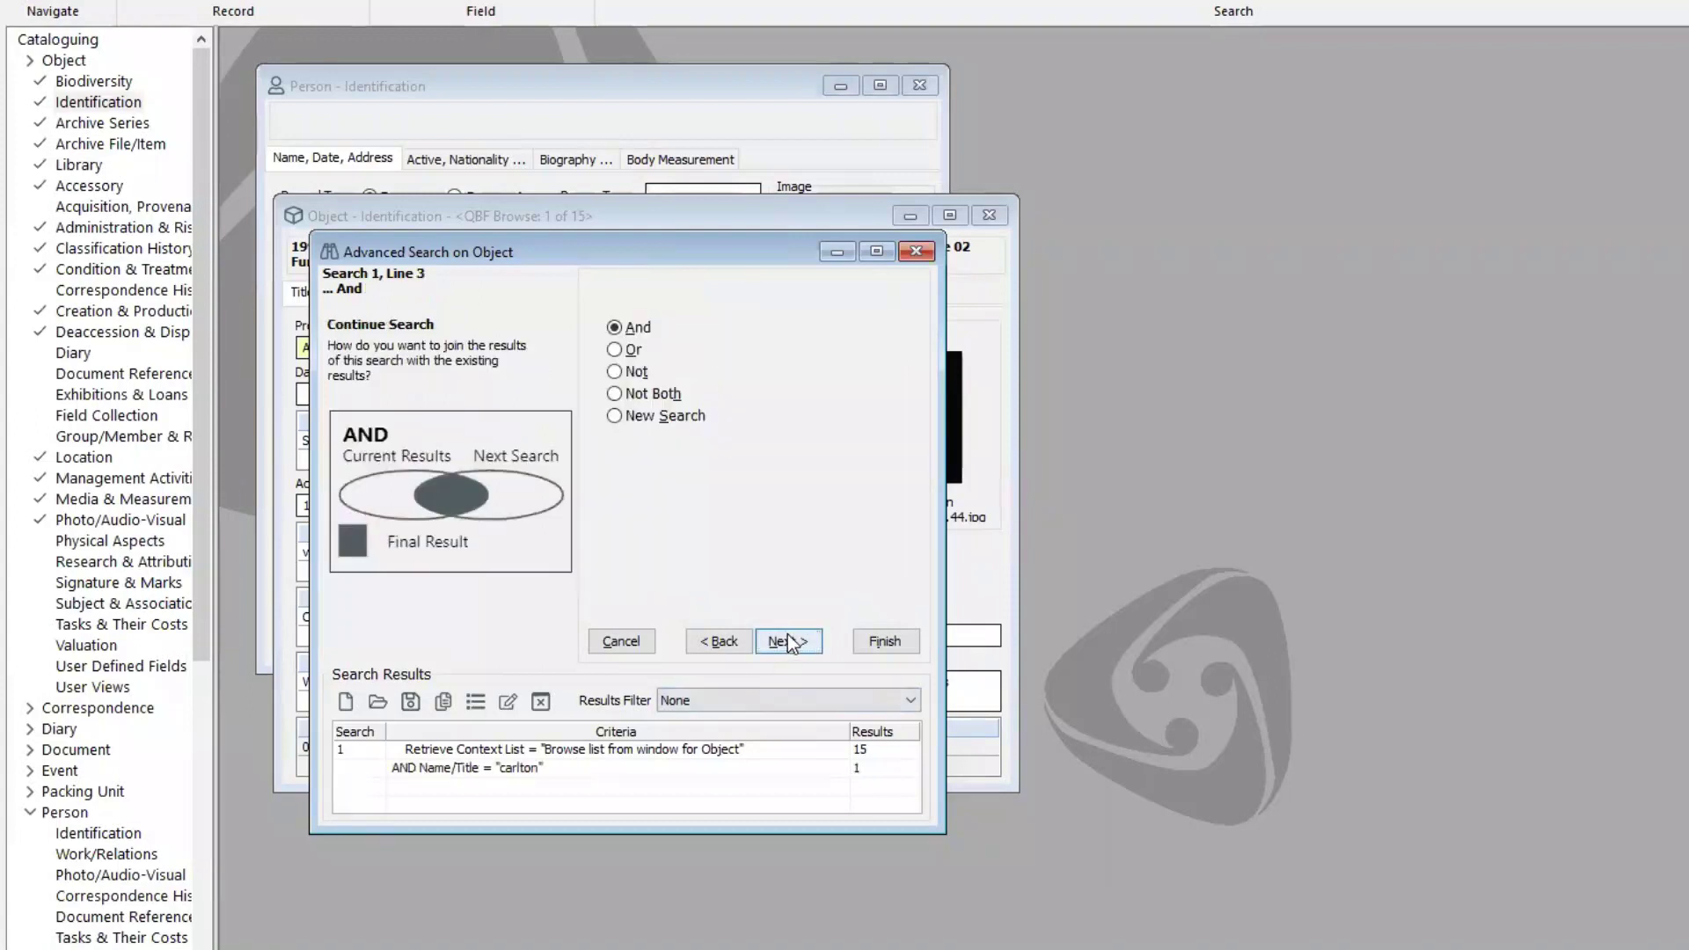
pyautogui.click(907, 641)
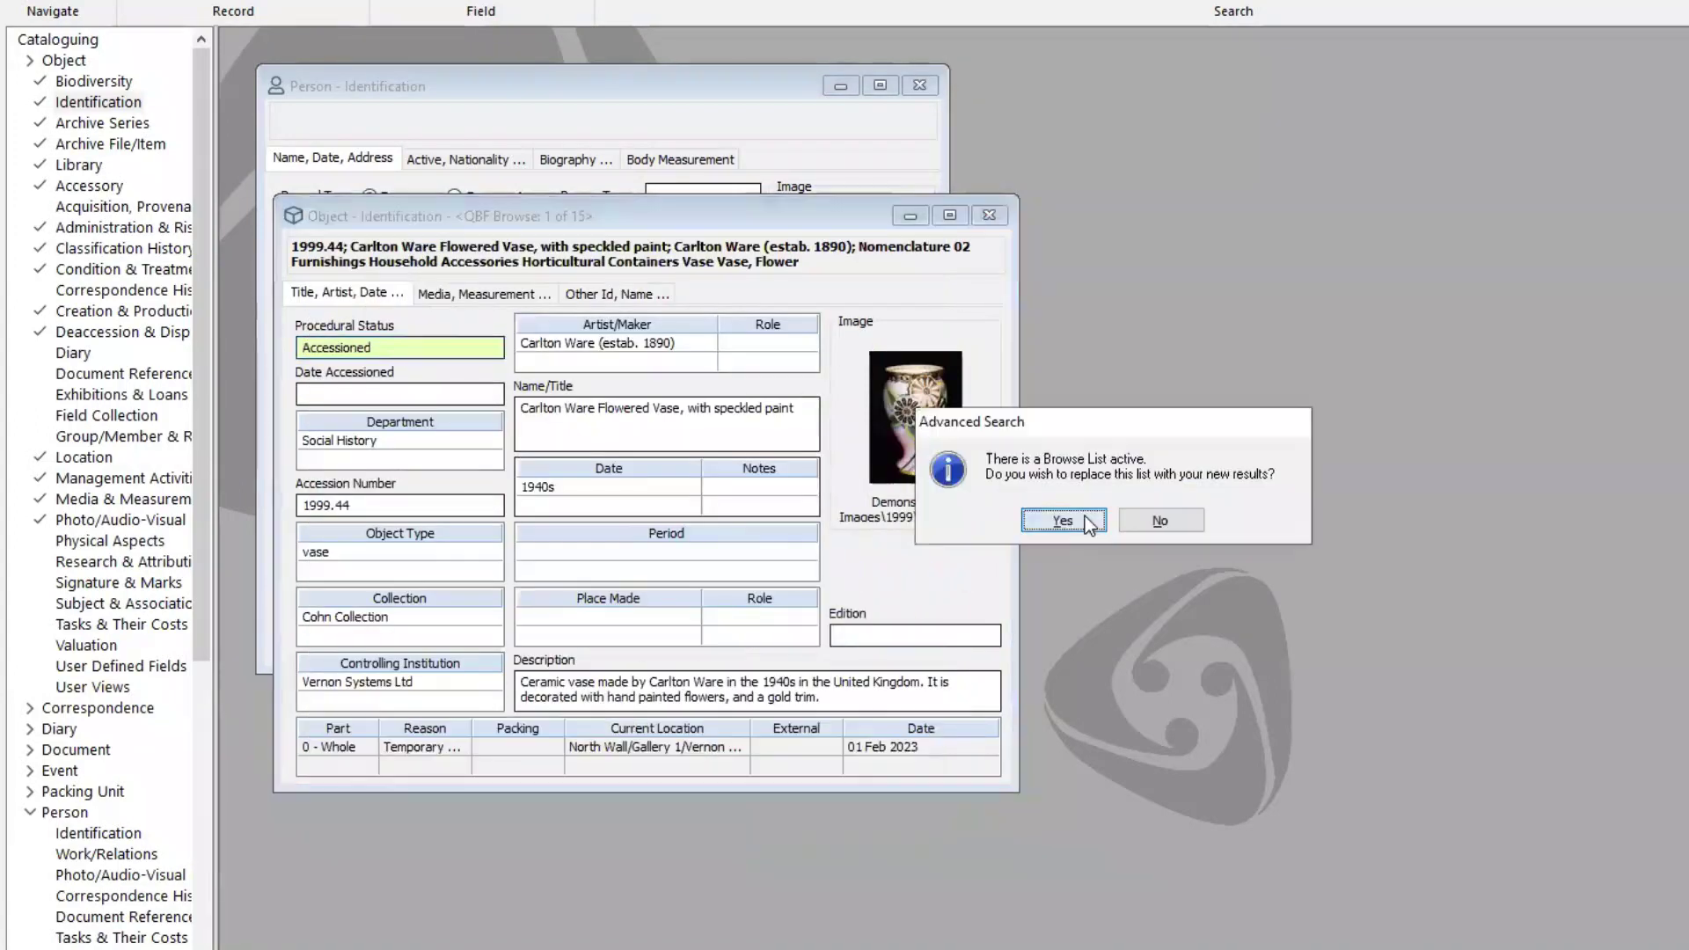
pyautogui.click(1063, 521)
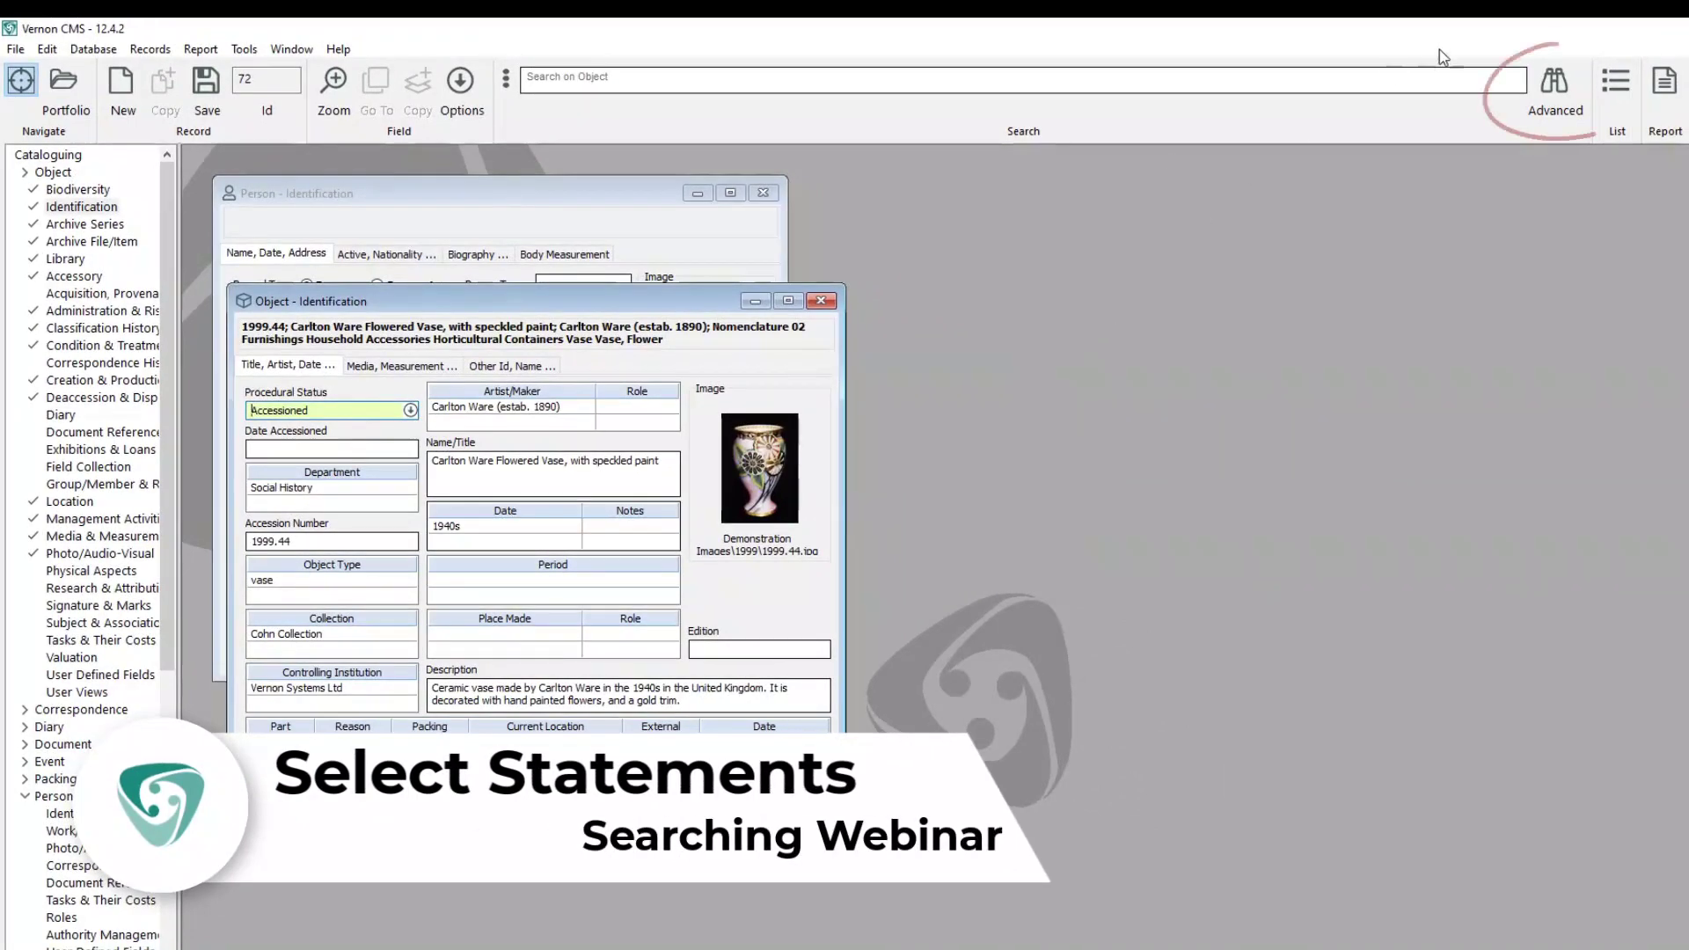
# - Start an advanced object search using a Select Statement and enter with brief_desc containing "bee fly"
pyautogui.click(1553, 84)
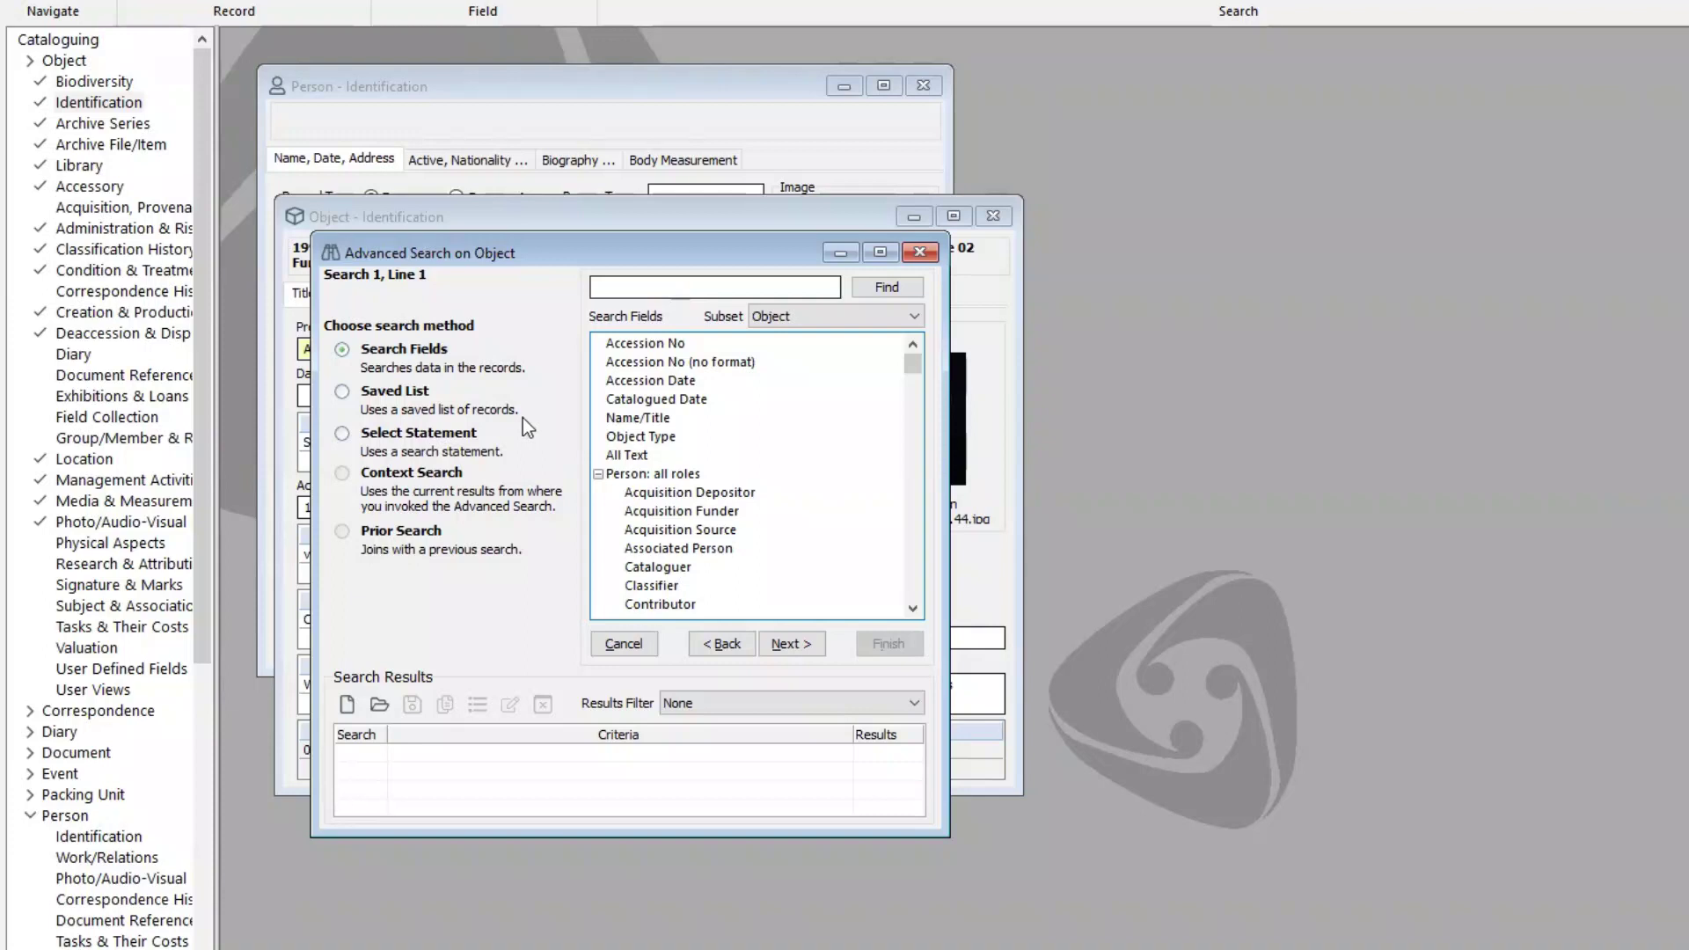
pyautogui.click(342, 434)
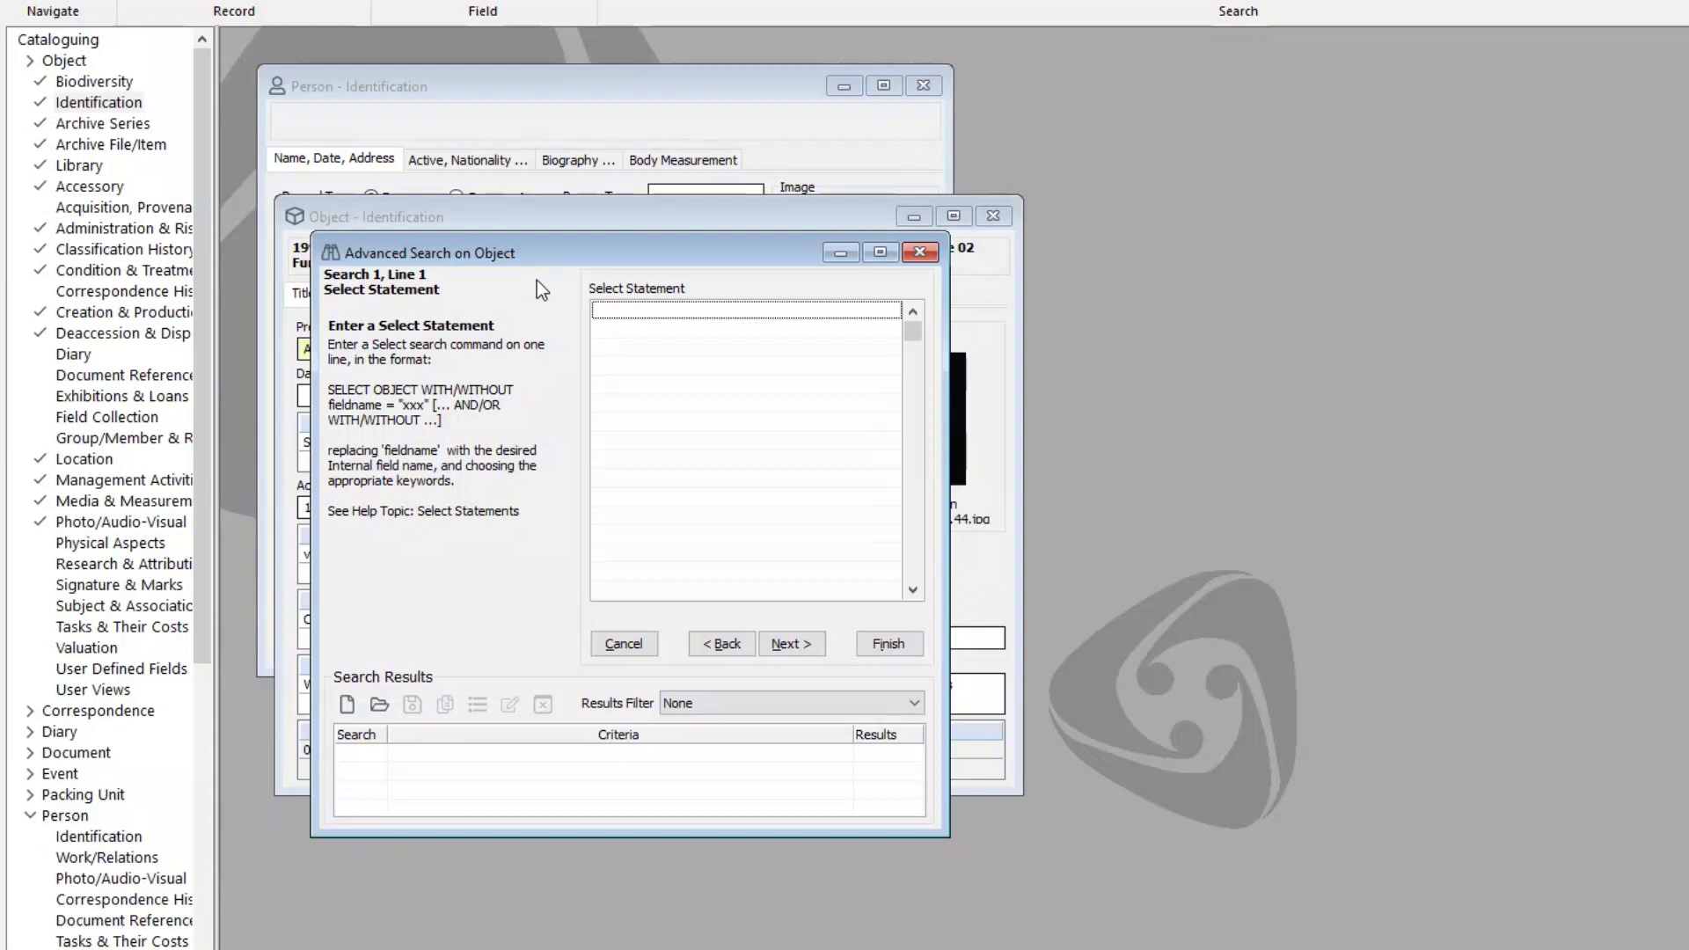
pyautogui.click(666, 314)
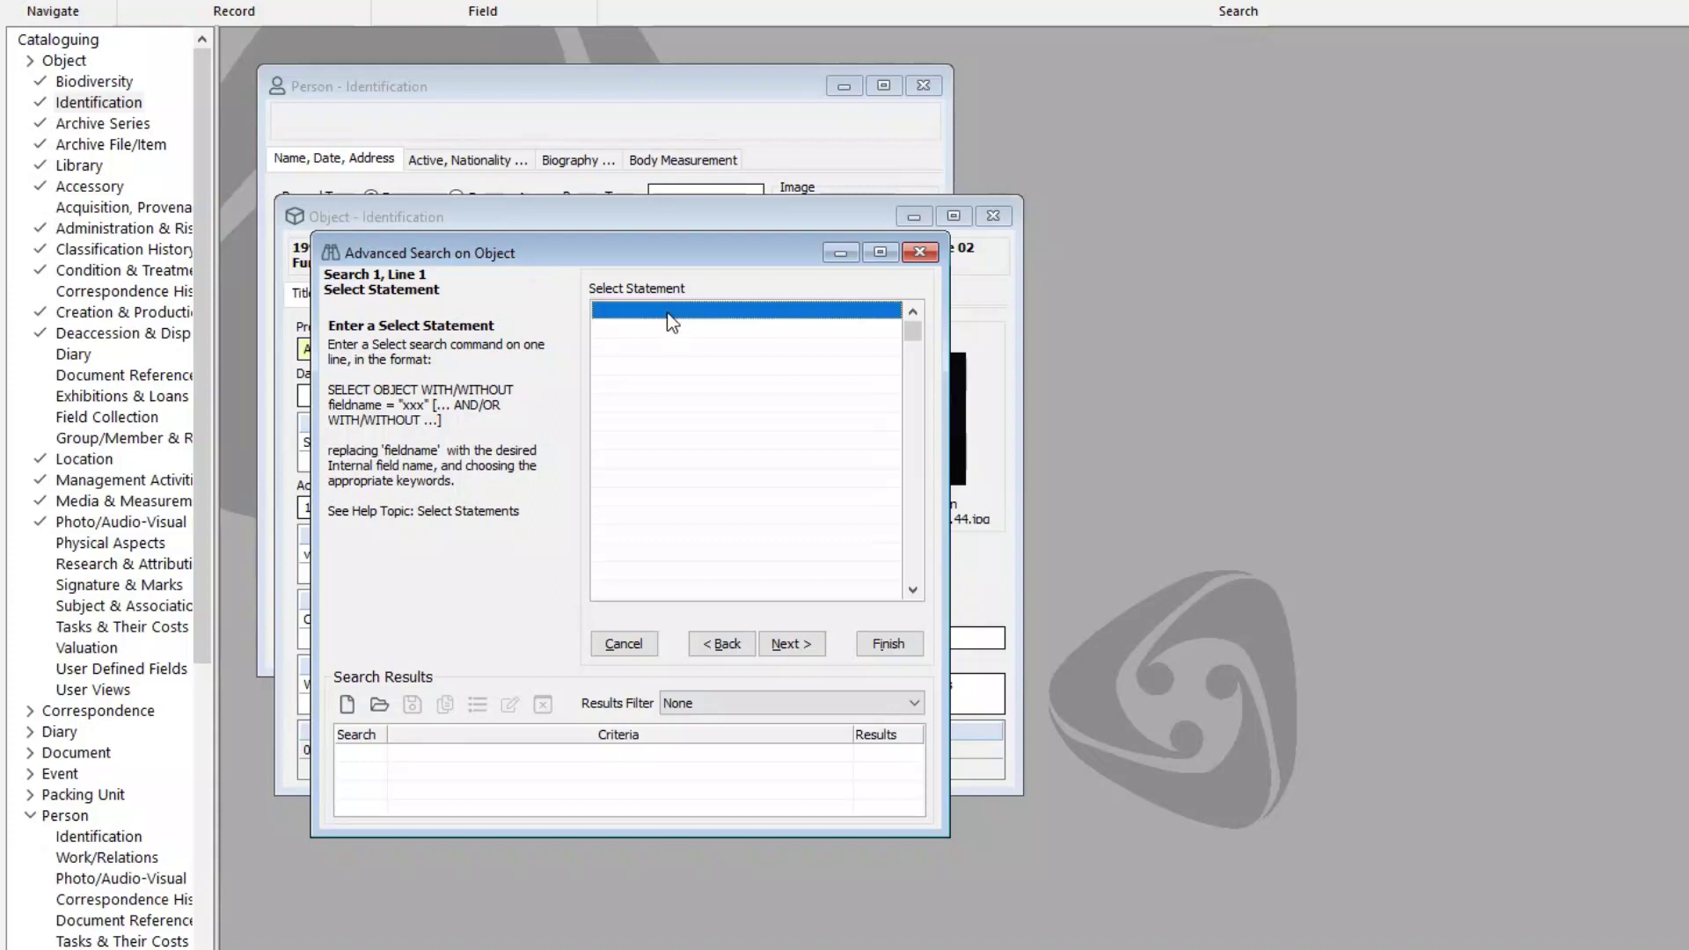
pyautogui.write('with')
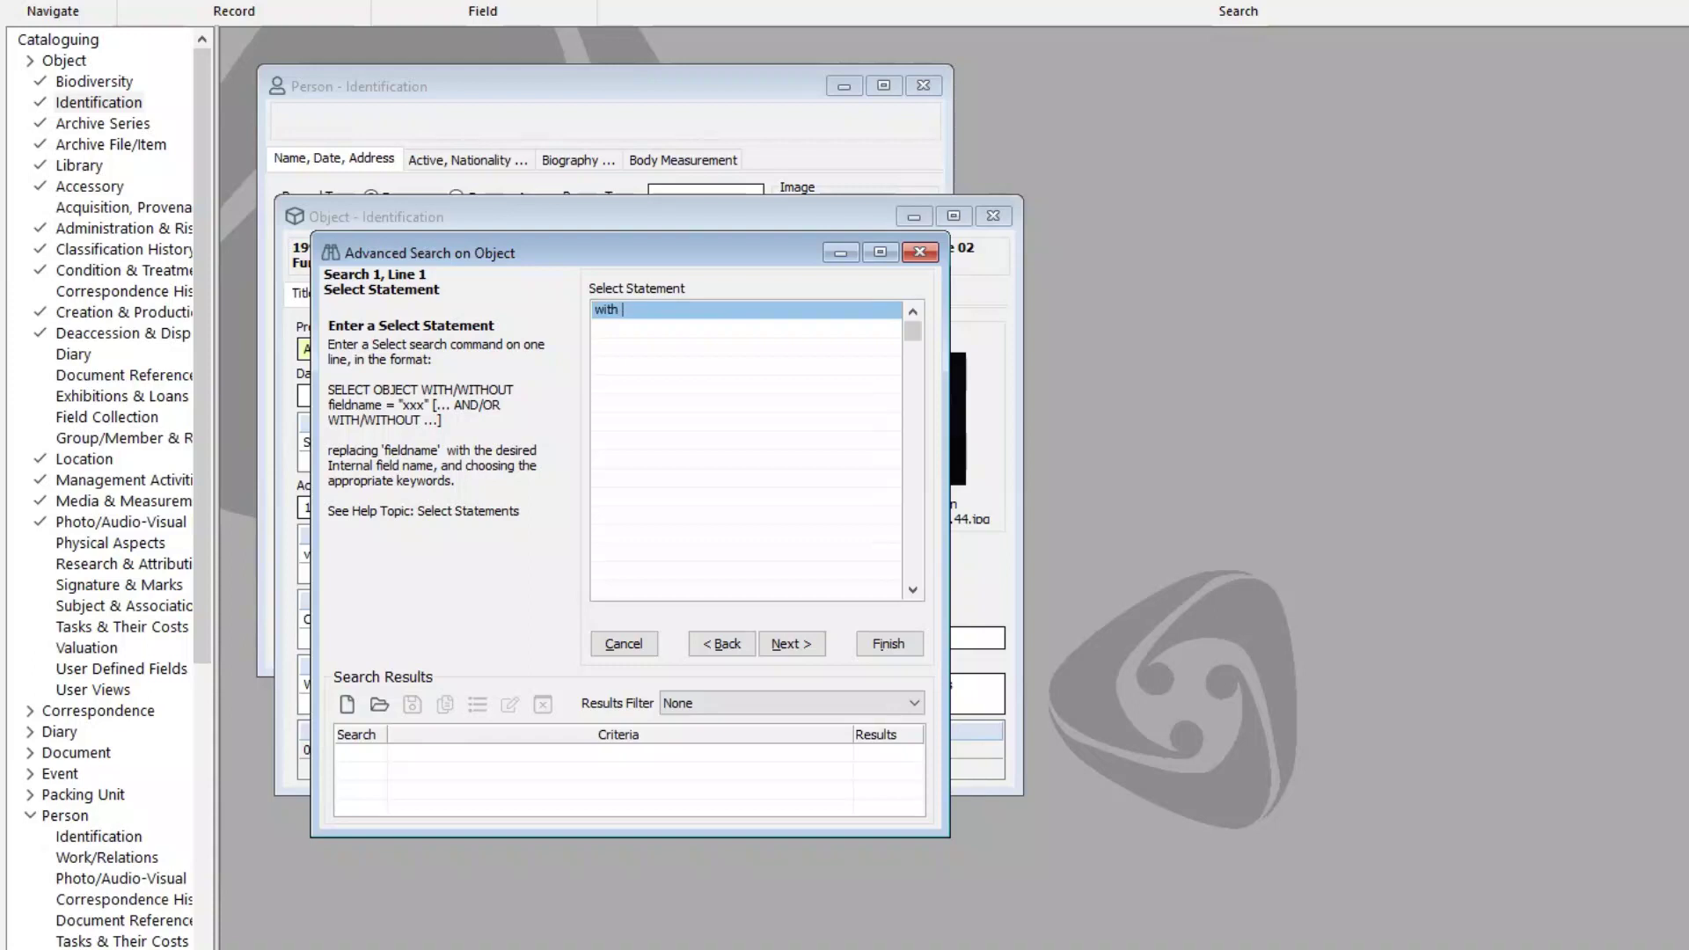
pyautogui.write(' brief_desc')
pyautogui.write('ontaining')
pyautogui.write('"bee fly"')
pyautogui.press('Return')
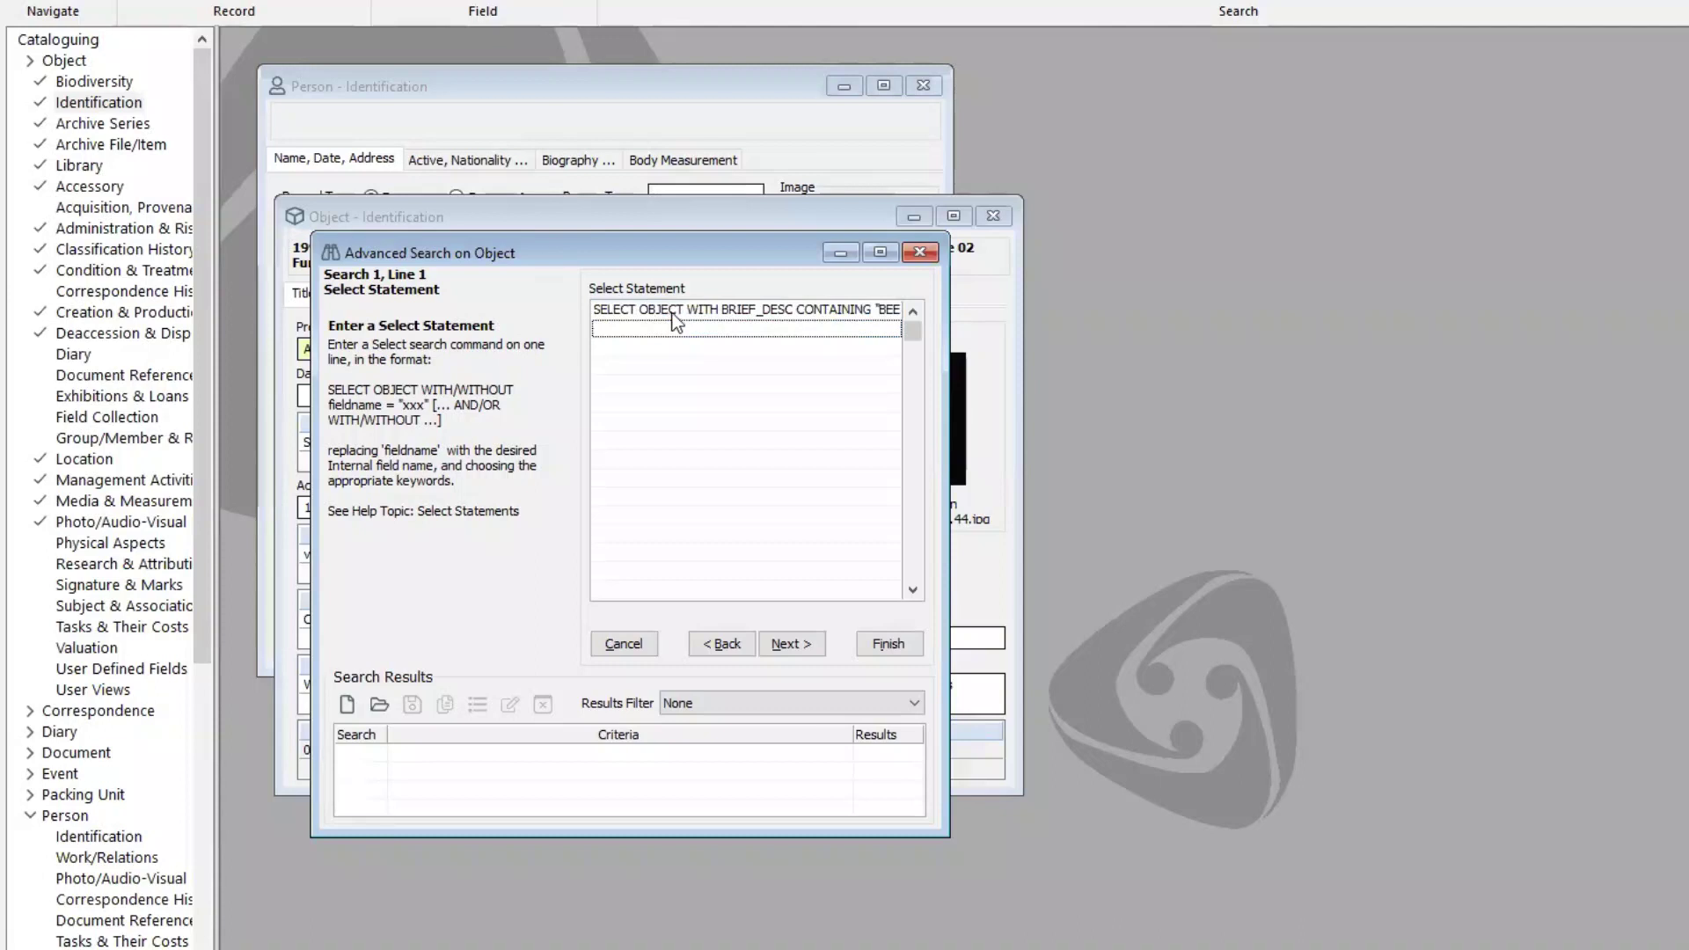
# - Widen the Advanced Search window to fit the whole statement, then run the search and load its results as the browse list
pyautogui.moveTo(945, 311); pyautogui.dragTo(1122, 330)
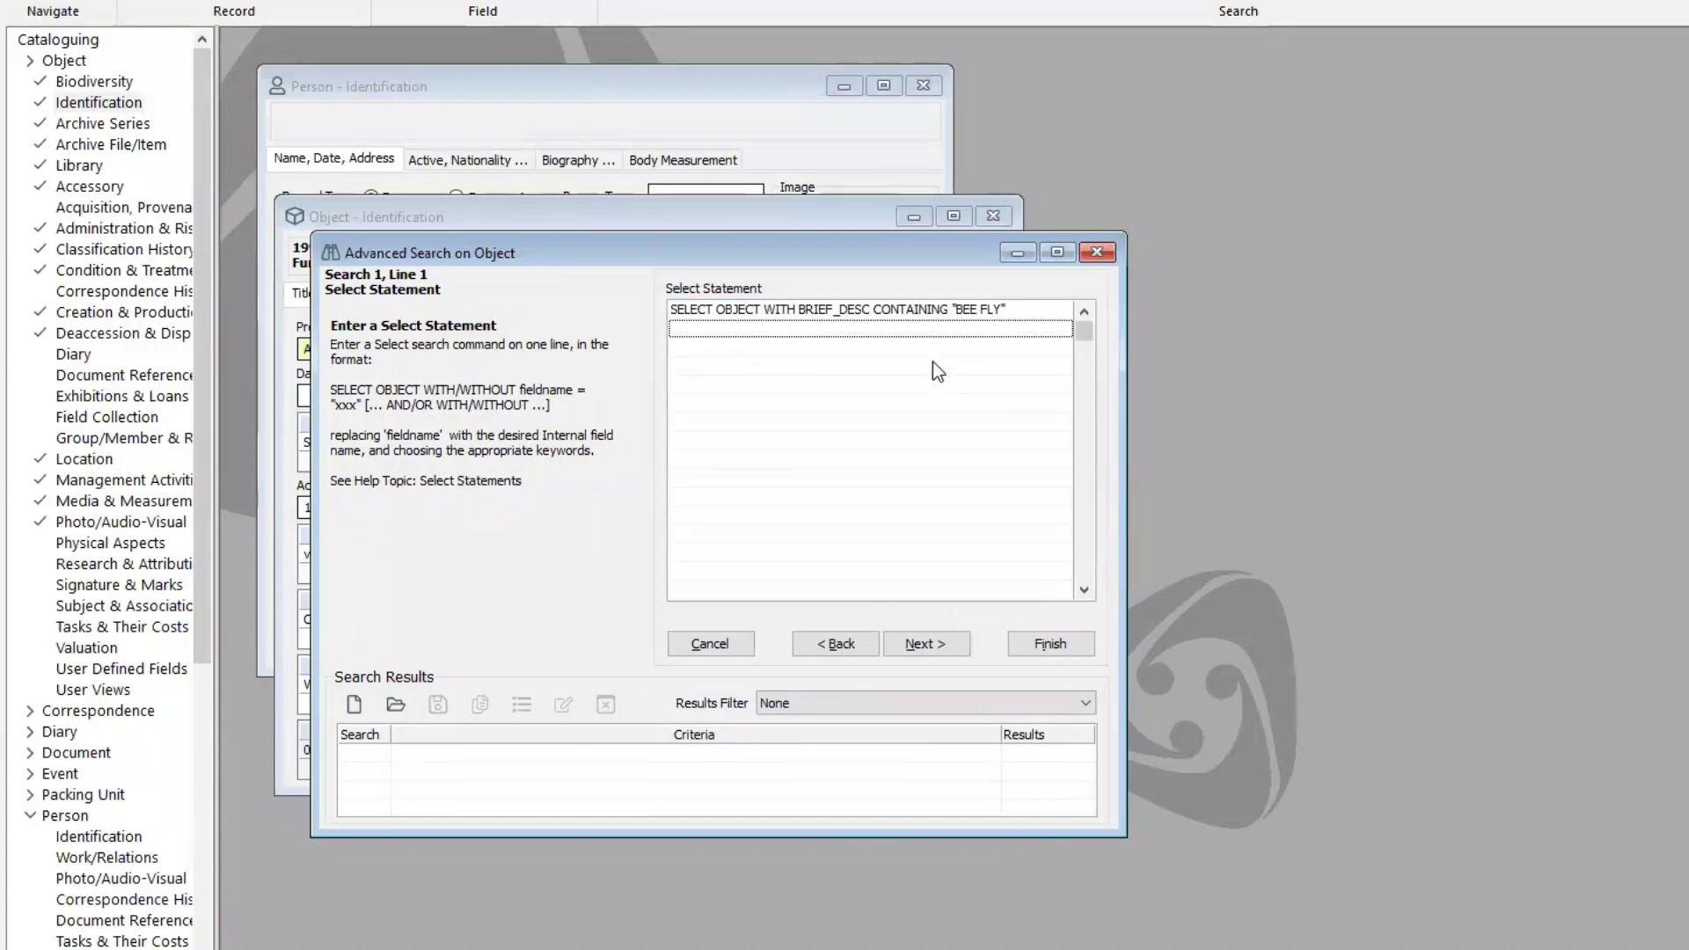
pyautogui.click(936, 643)
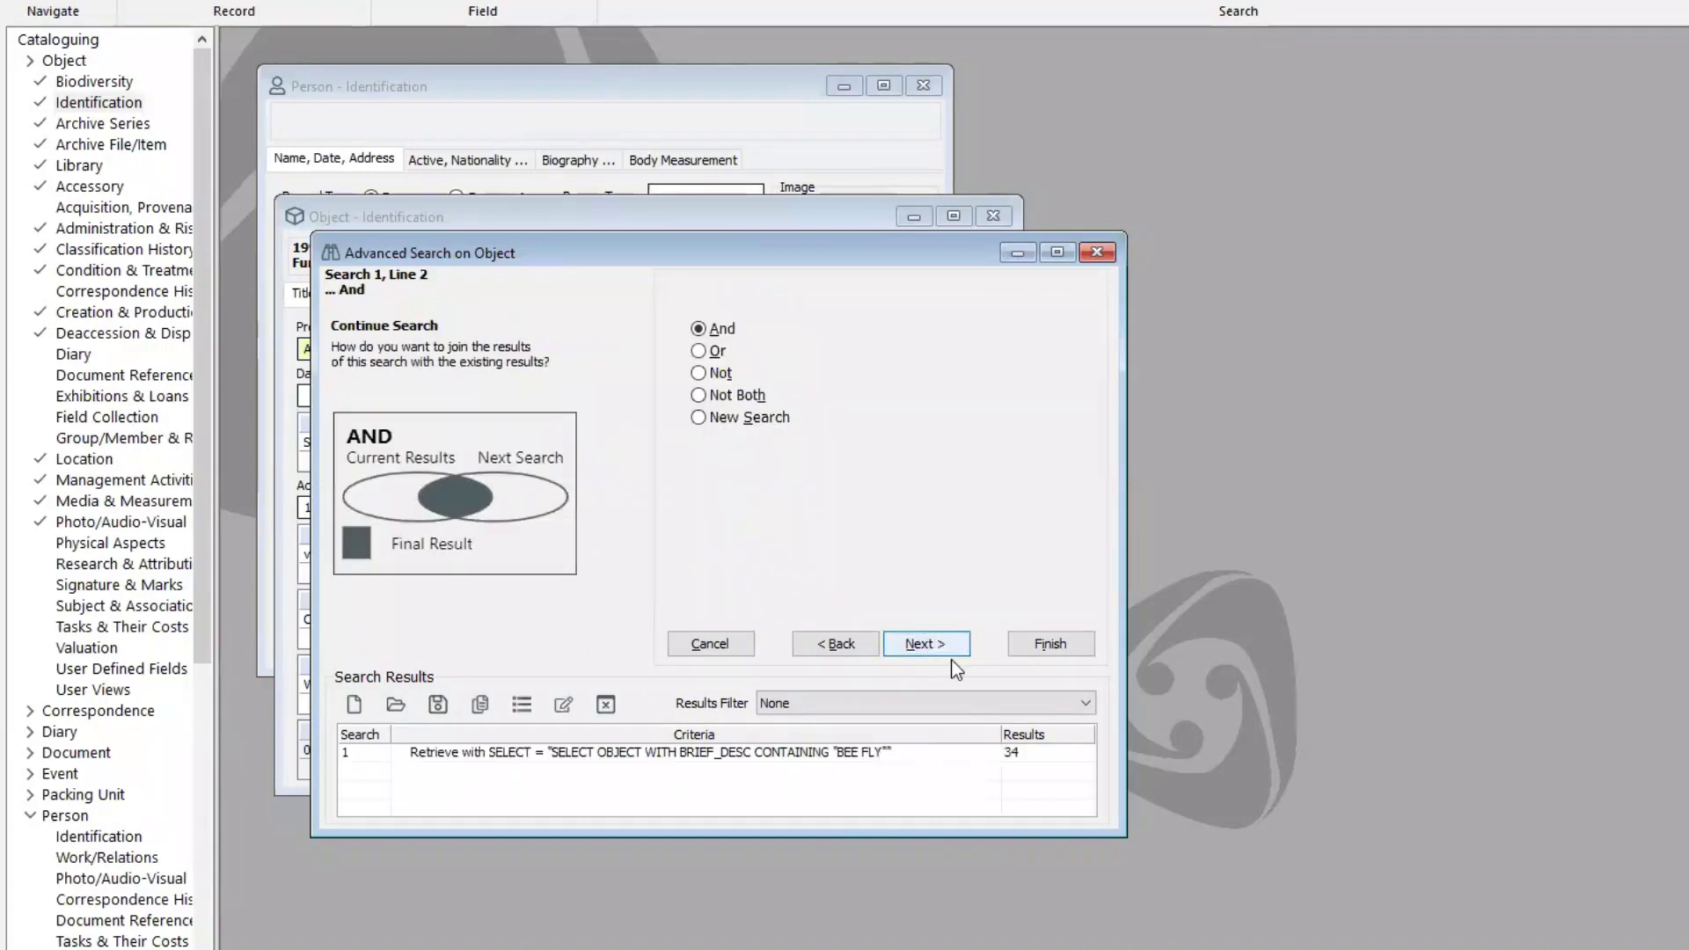
pyautogui.click(1060, 644)
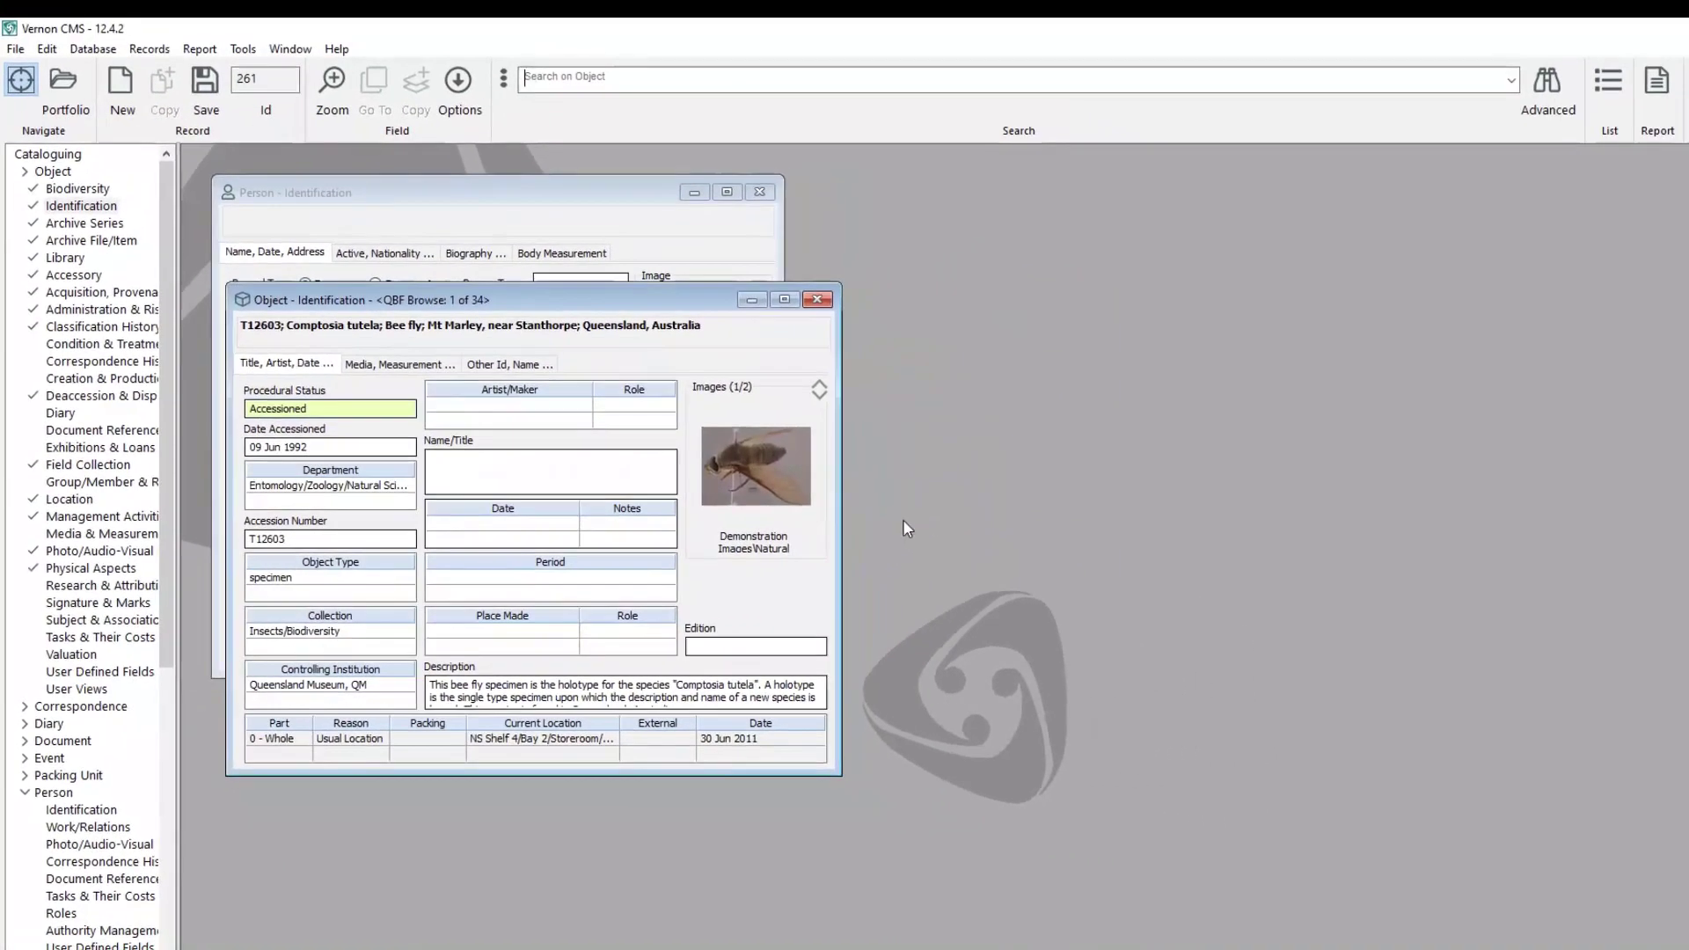
# - Start another advanced object search using a Select Statement and enter with item_count > 1
pyautogui.click(1546, 88)
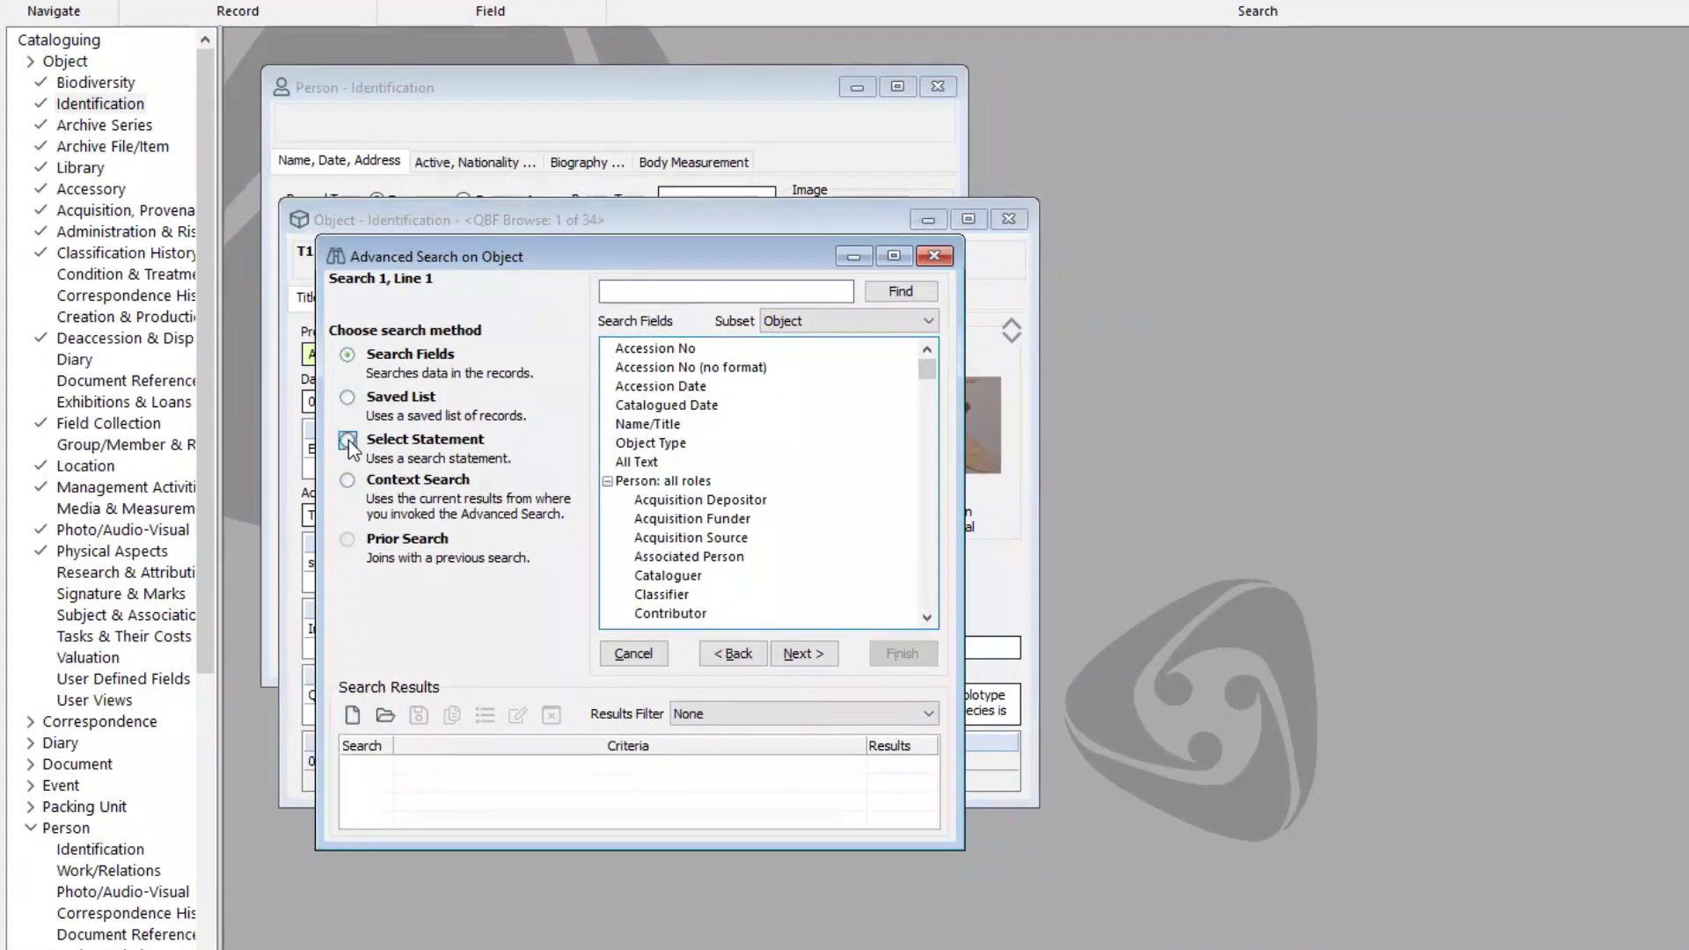
pyautogui.doubleClick(348, 440)
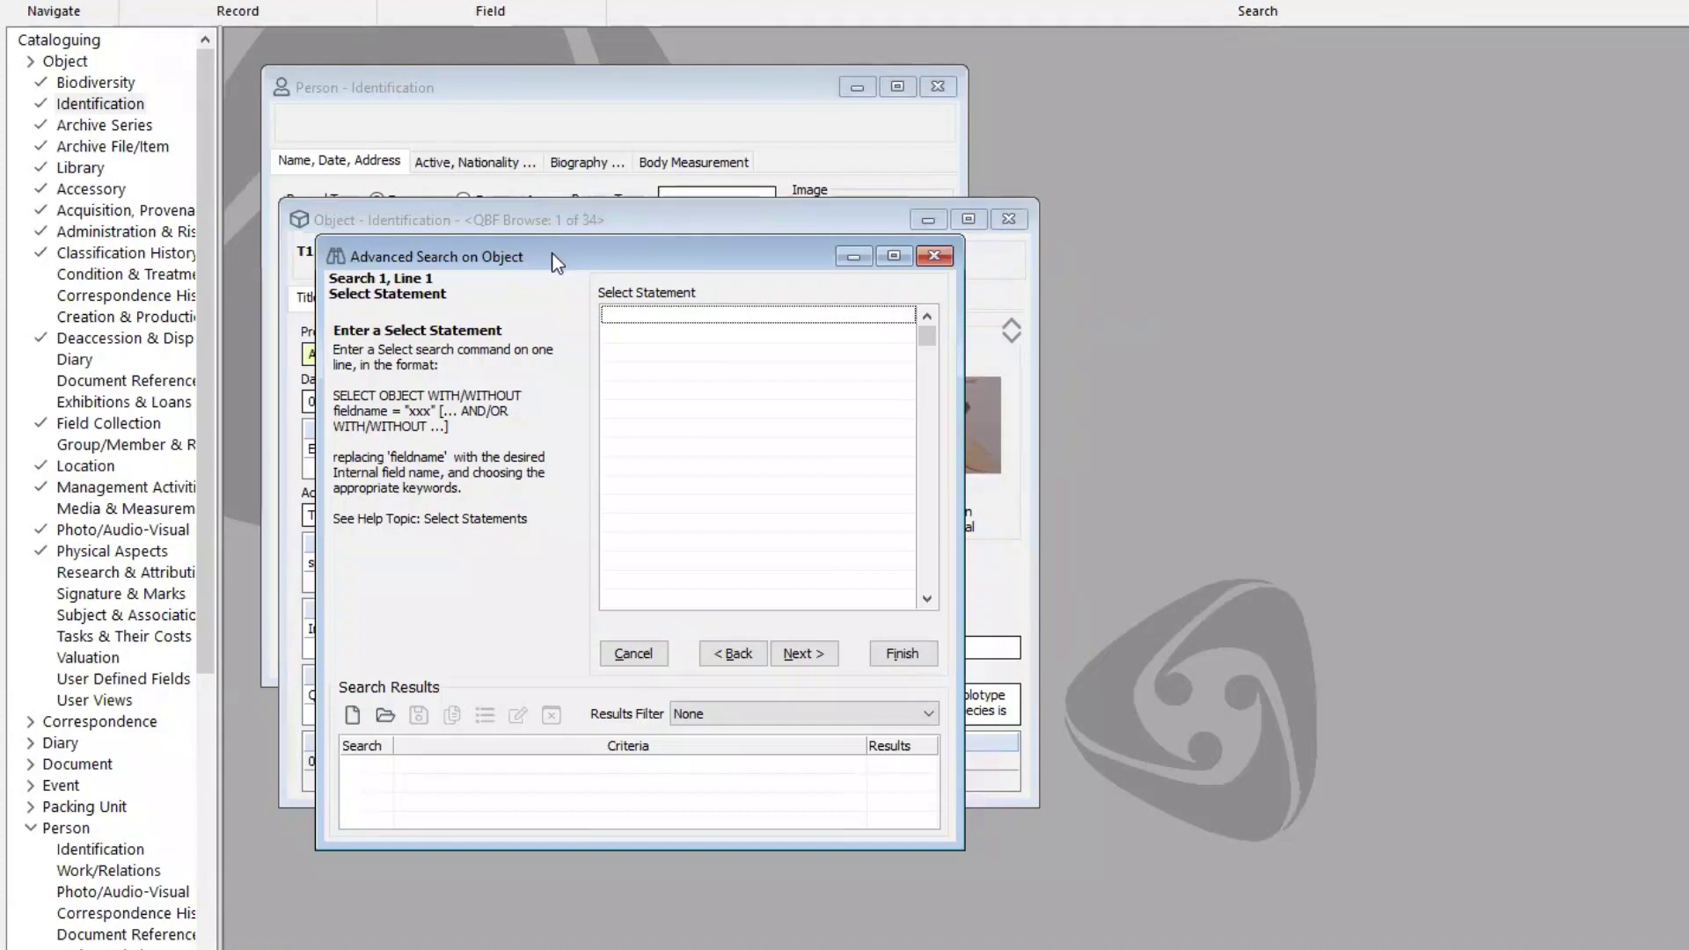
pyautogui.click(640, 318)
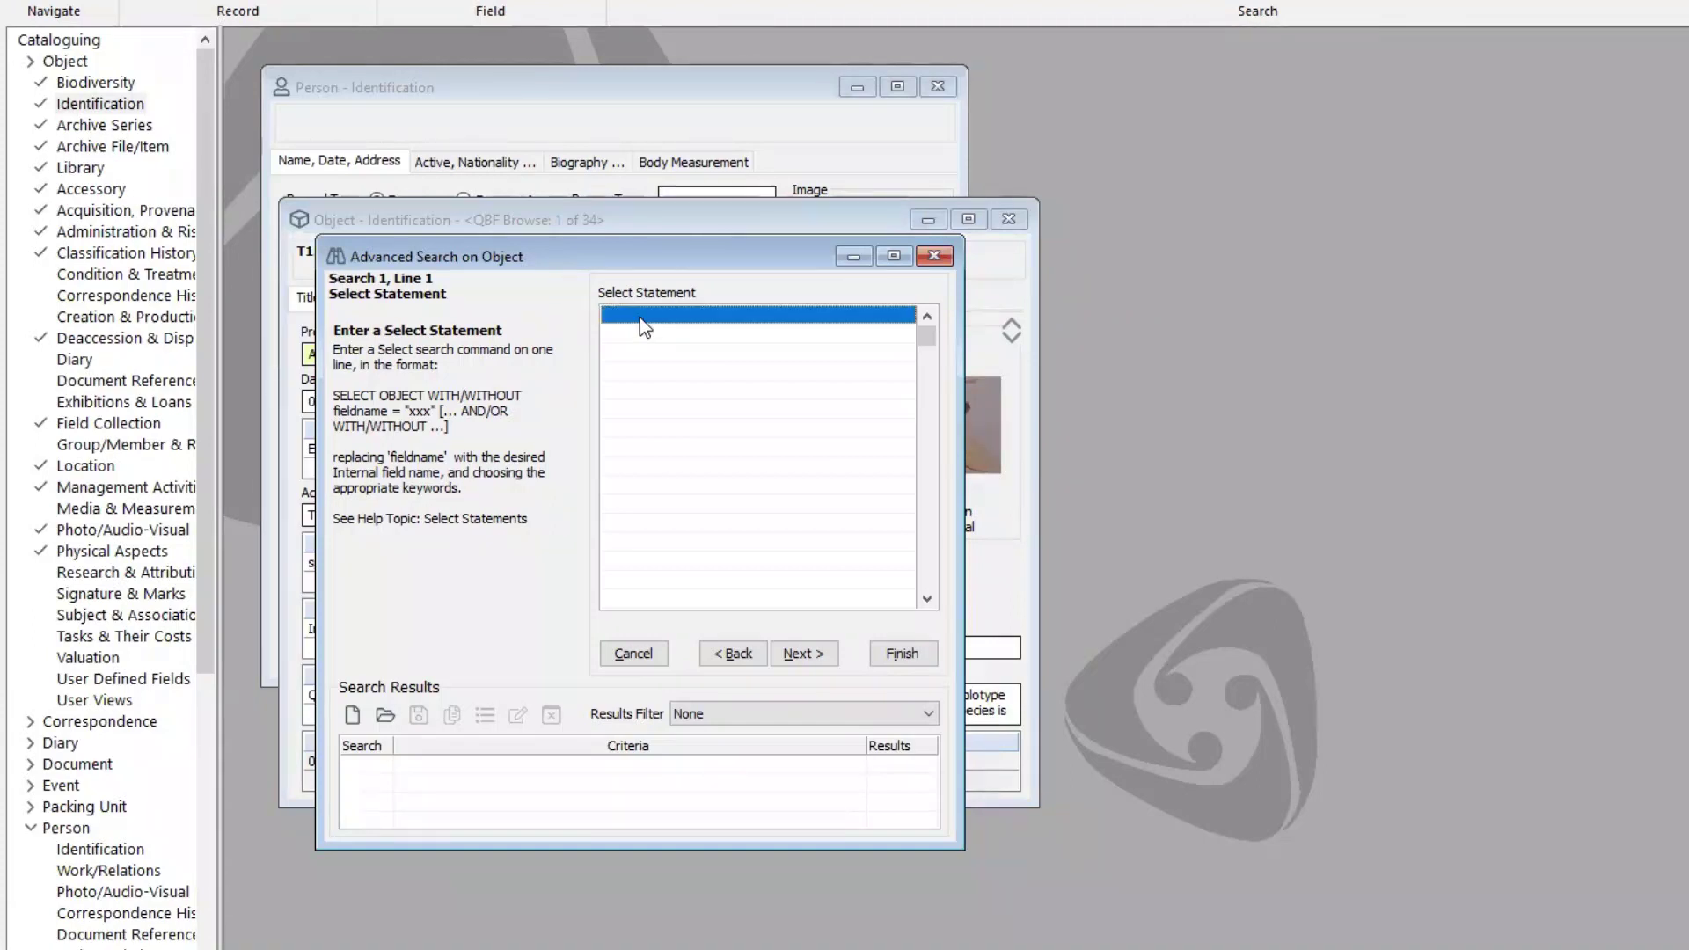
pyautogui.write('with')
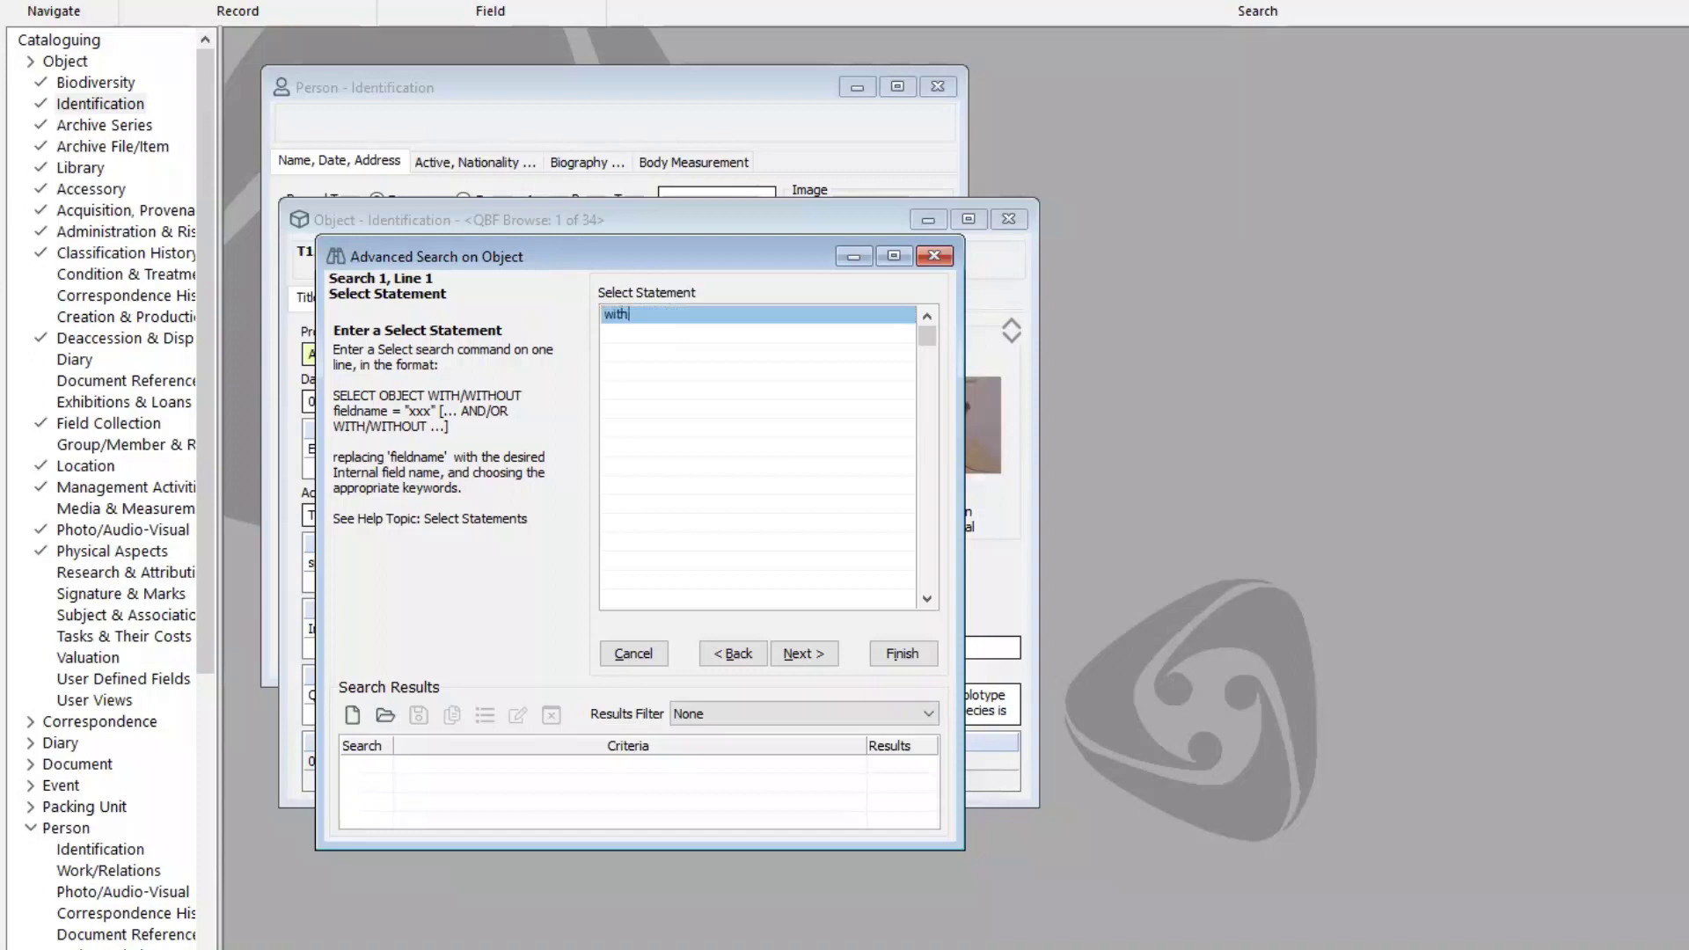
pyautogui.write(' item_count')
pyautogui.write('> 1')
pyautogui.press('Return')
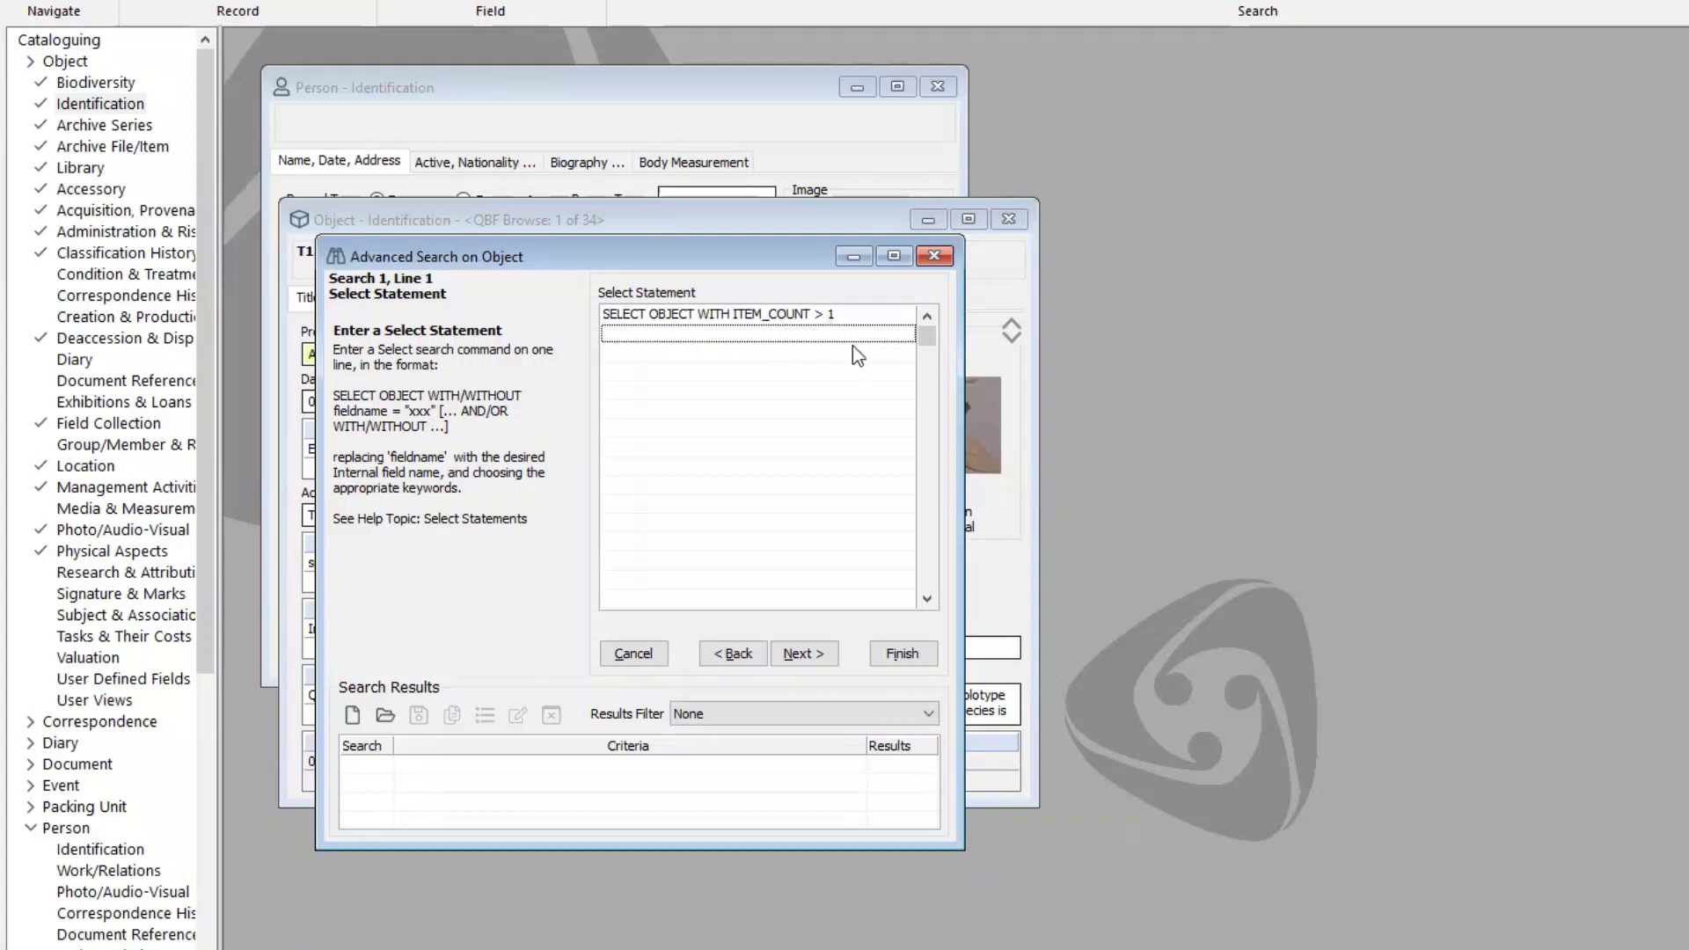
# - Run the item count statement and replace the active browse list with its results
pyautogui.click(803, 654)
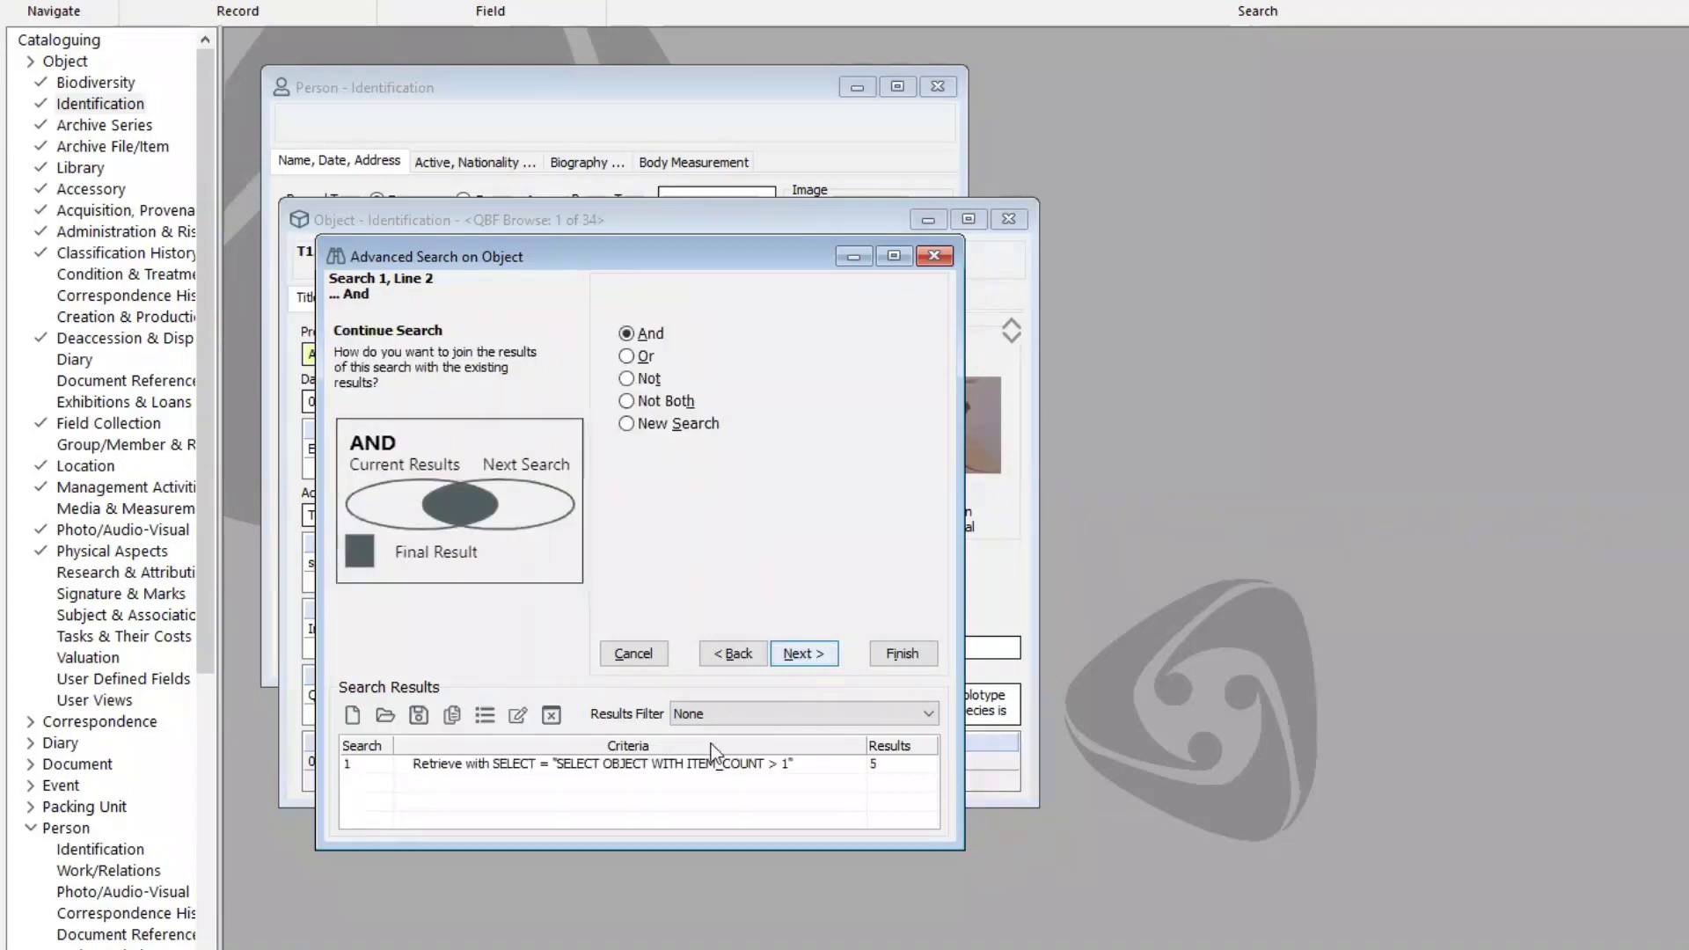
pyautogui.click(902, 653)
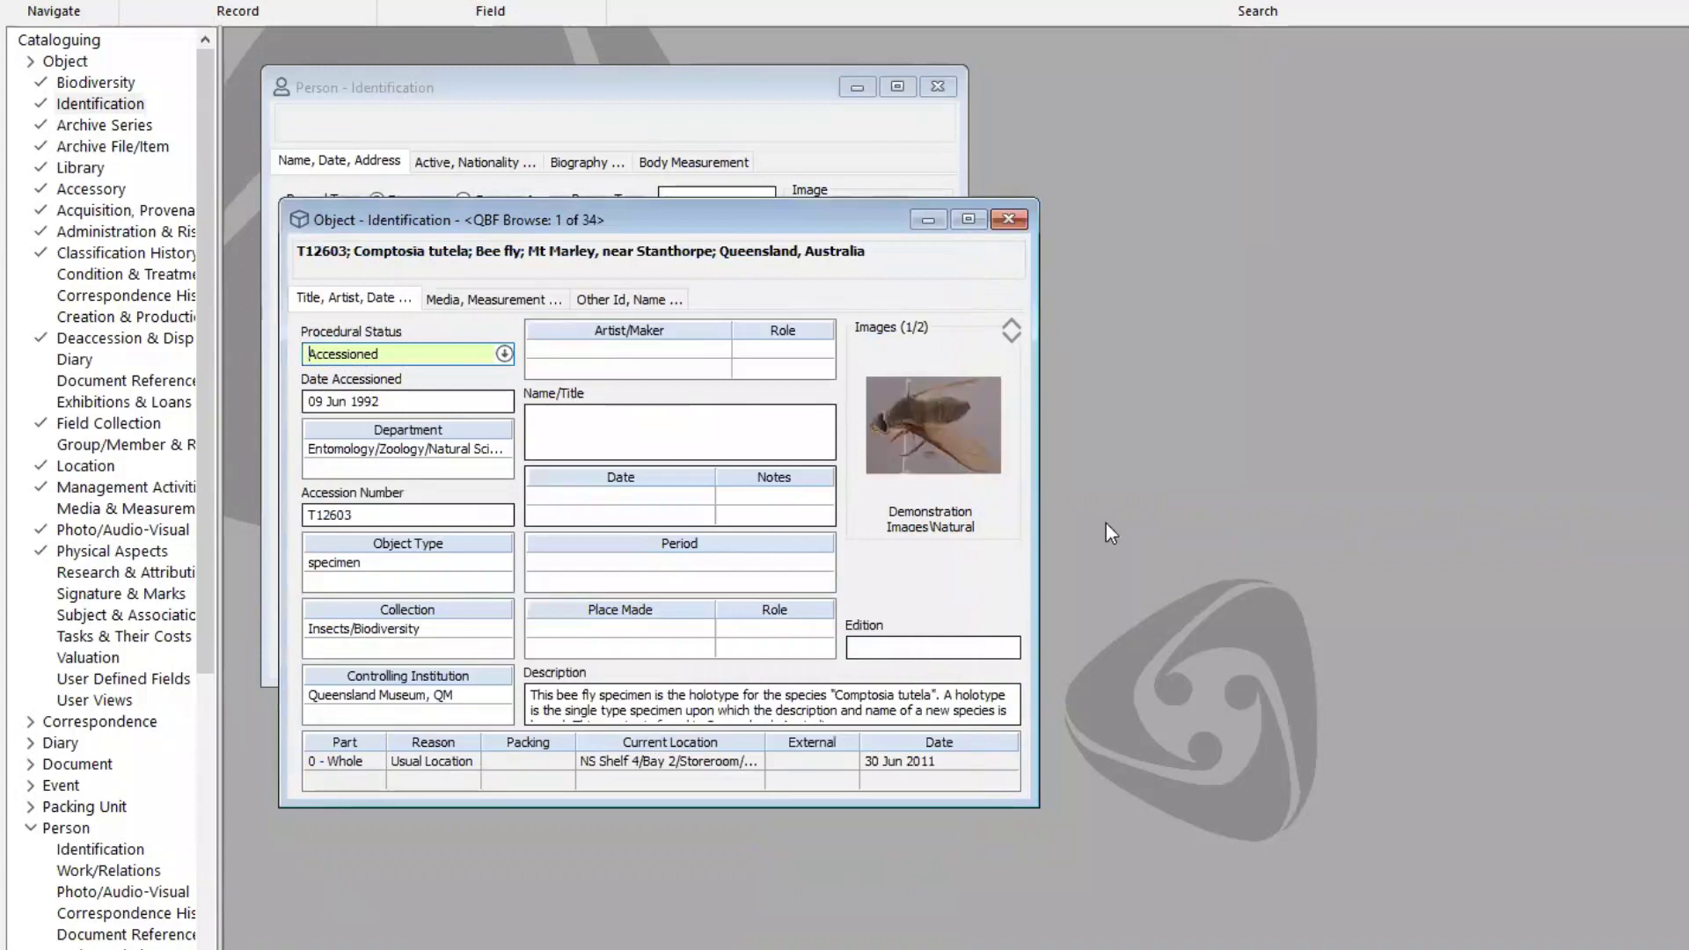
pyautogui.click(1327, 530)
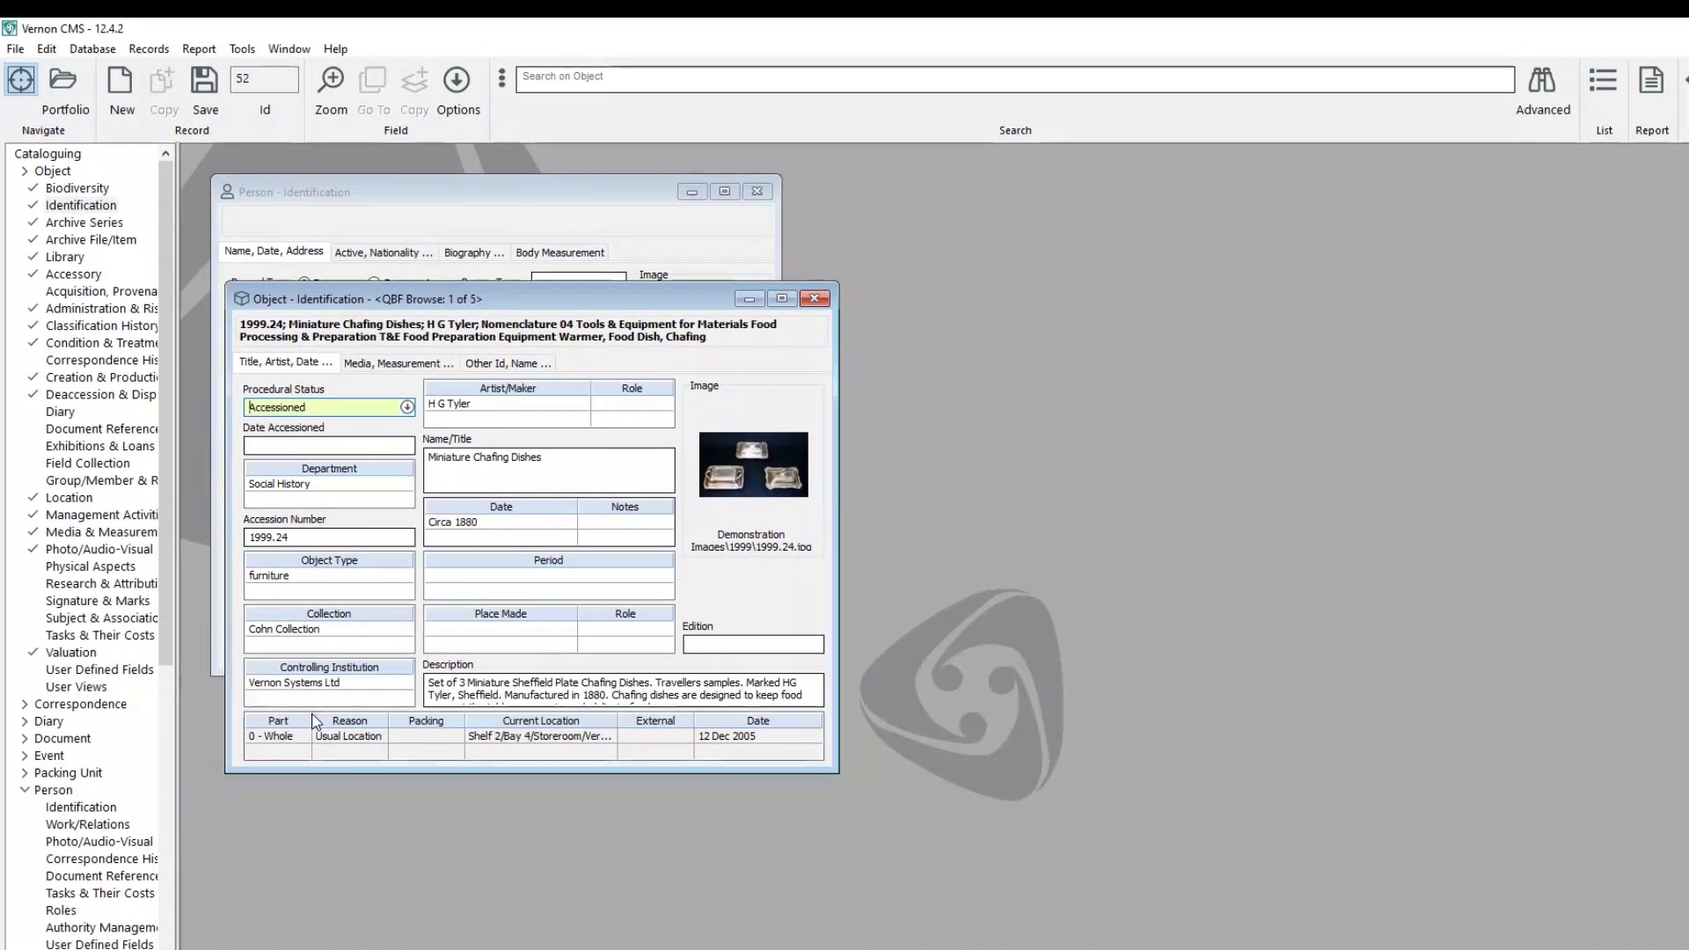
# - Look up the internal field name of the Item Count field in Database Information, highlight it and close the information window
pyautogui.click(418, 369)
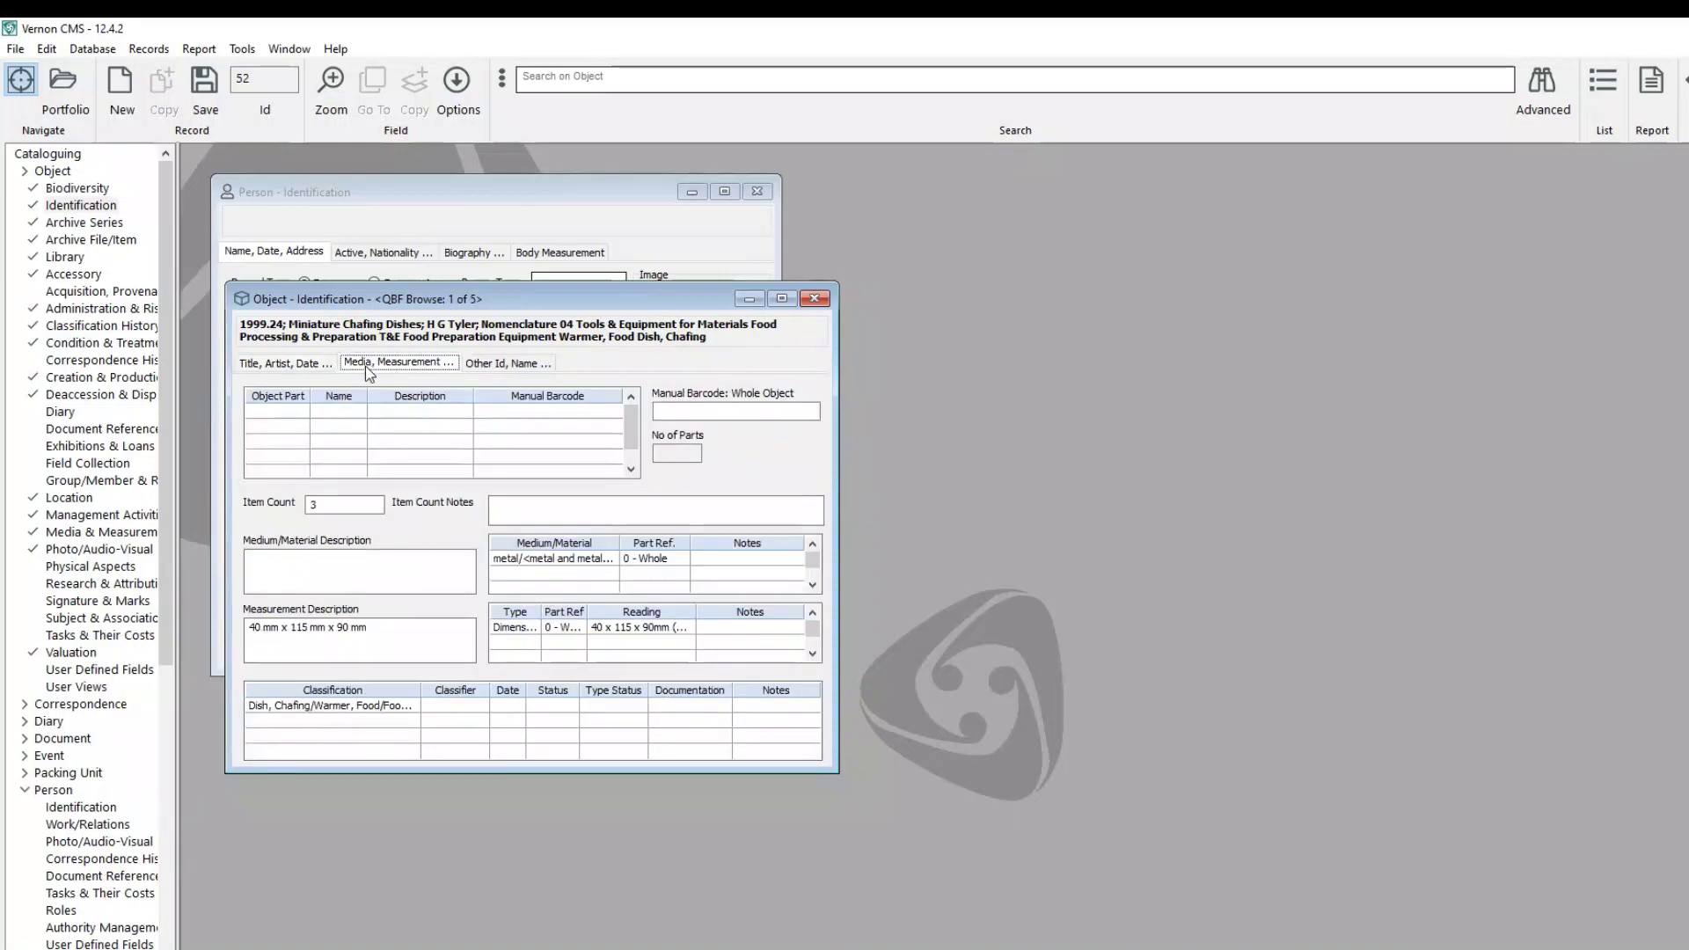
pyautogui.click(331, 505)
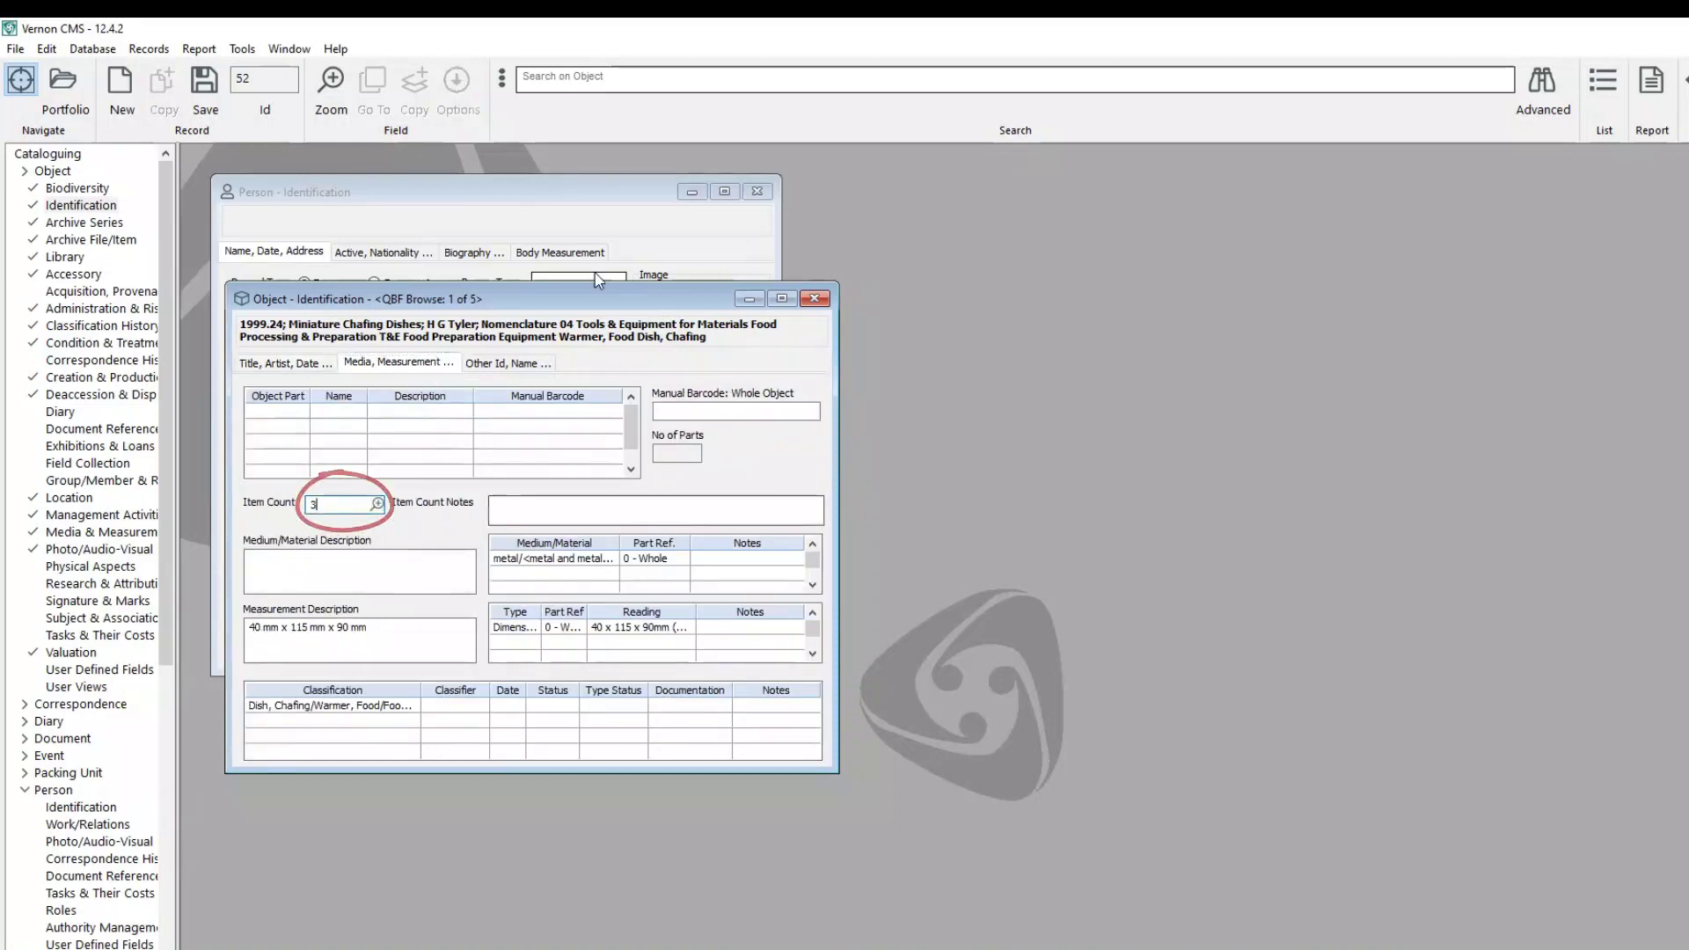
pyautogui.click(334, 51)
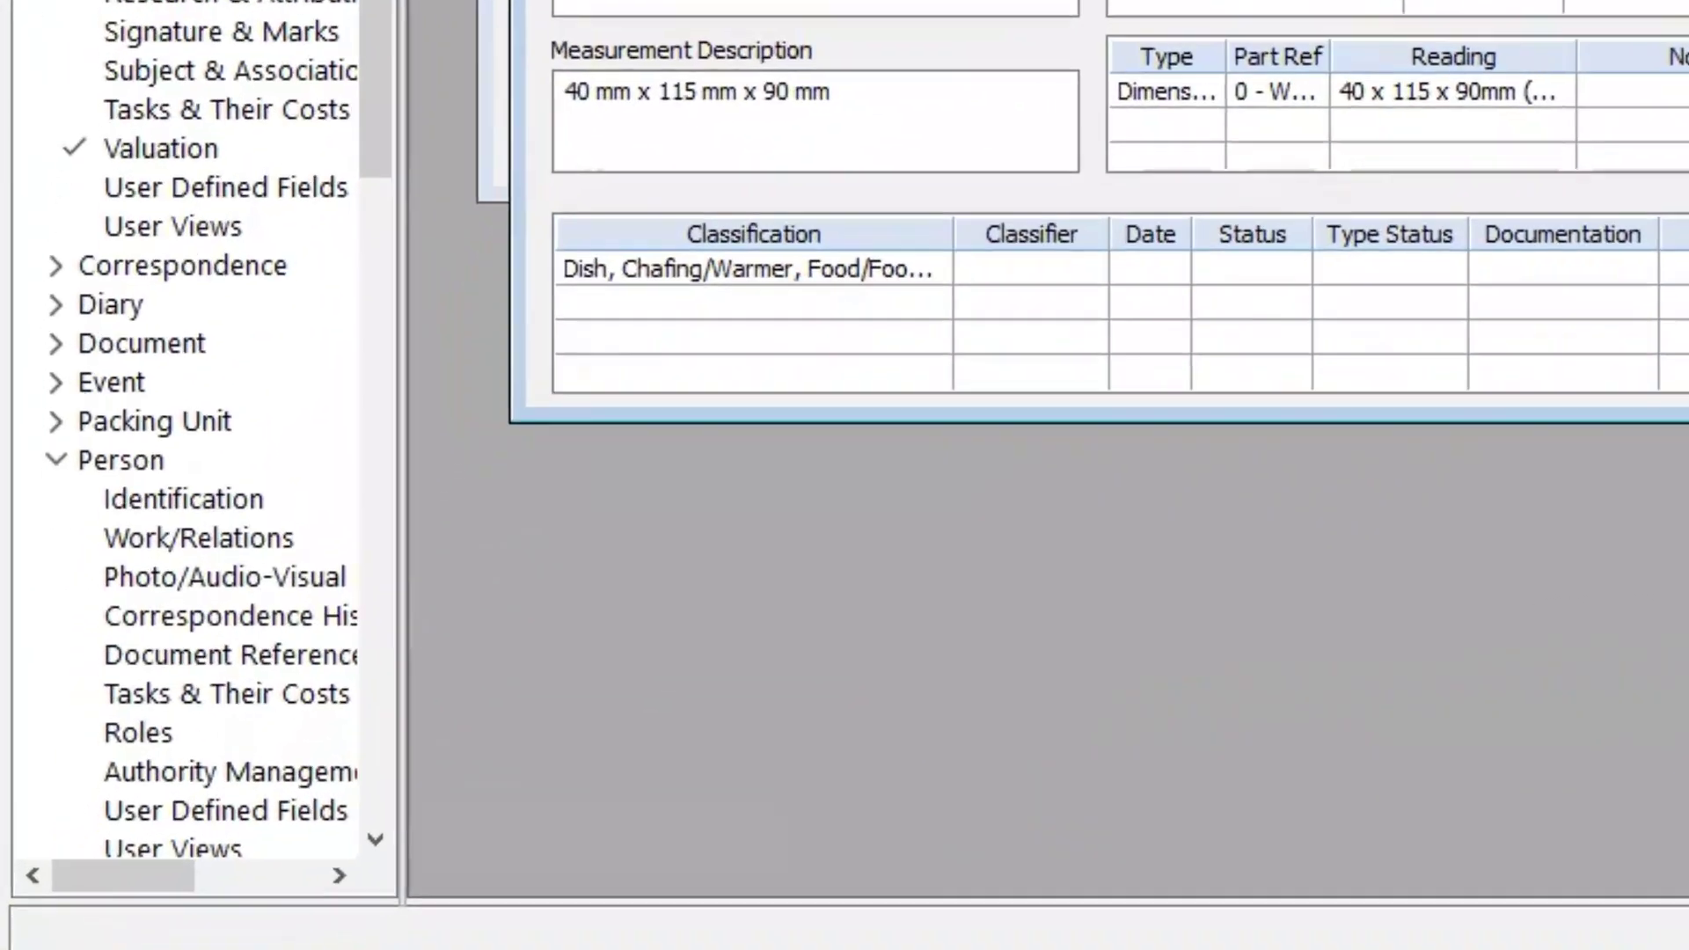
pyautogui.click(490, 297)
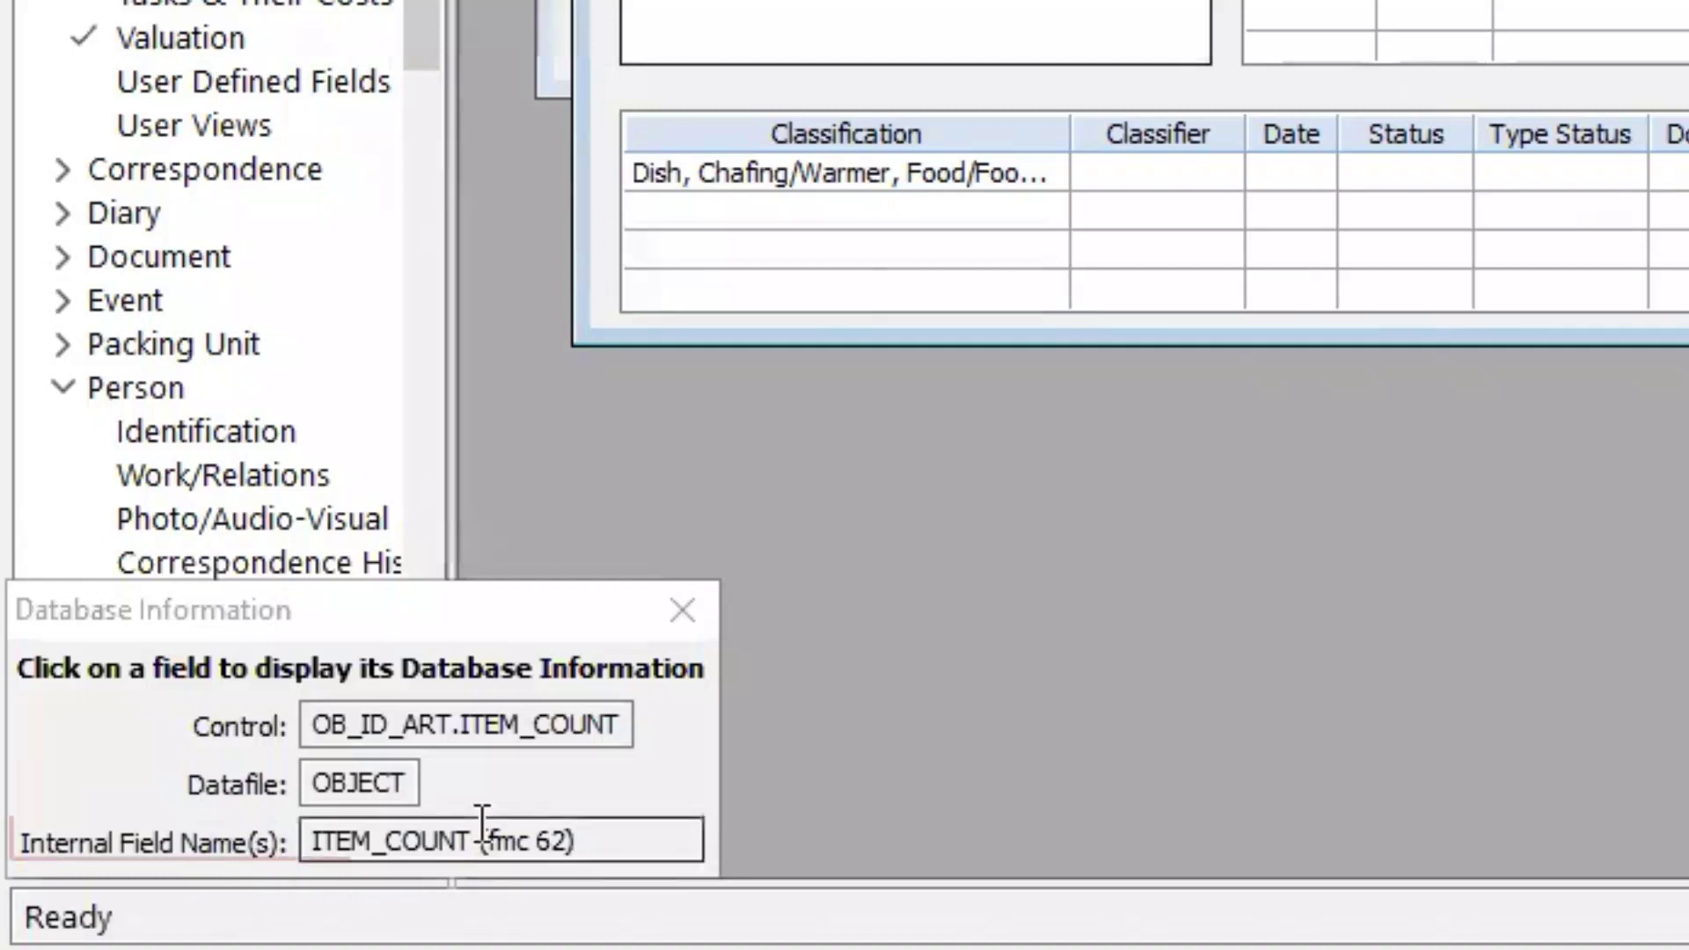
pyautogui.moveTo(479, 840); pyautogui.dragTo(312, 840)
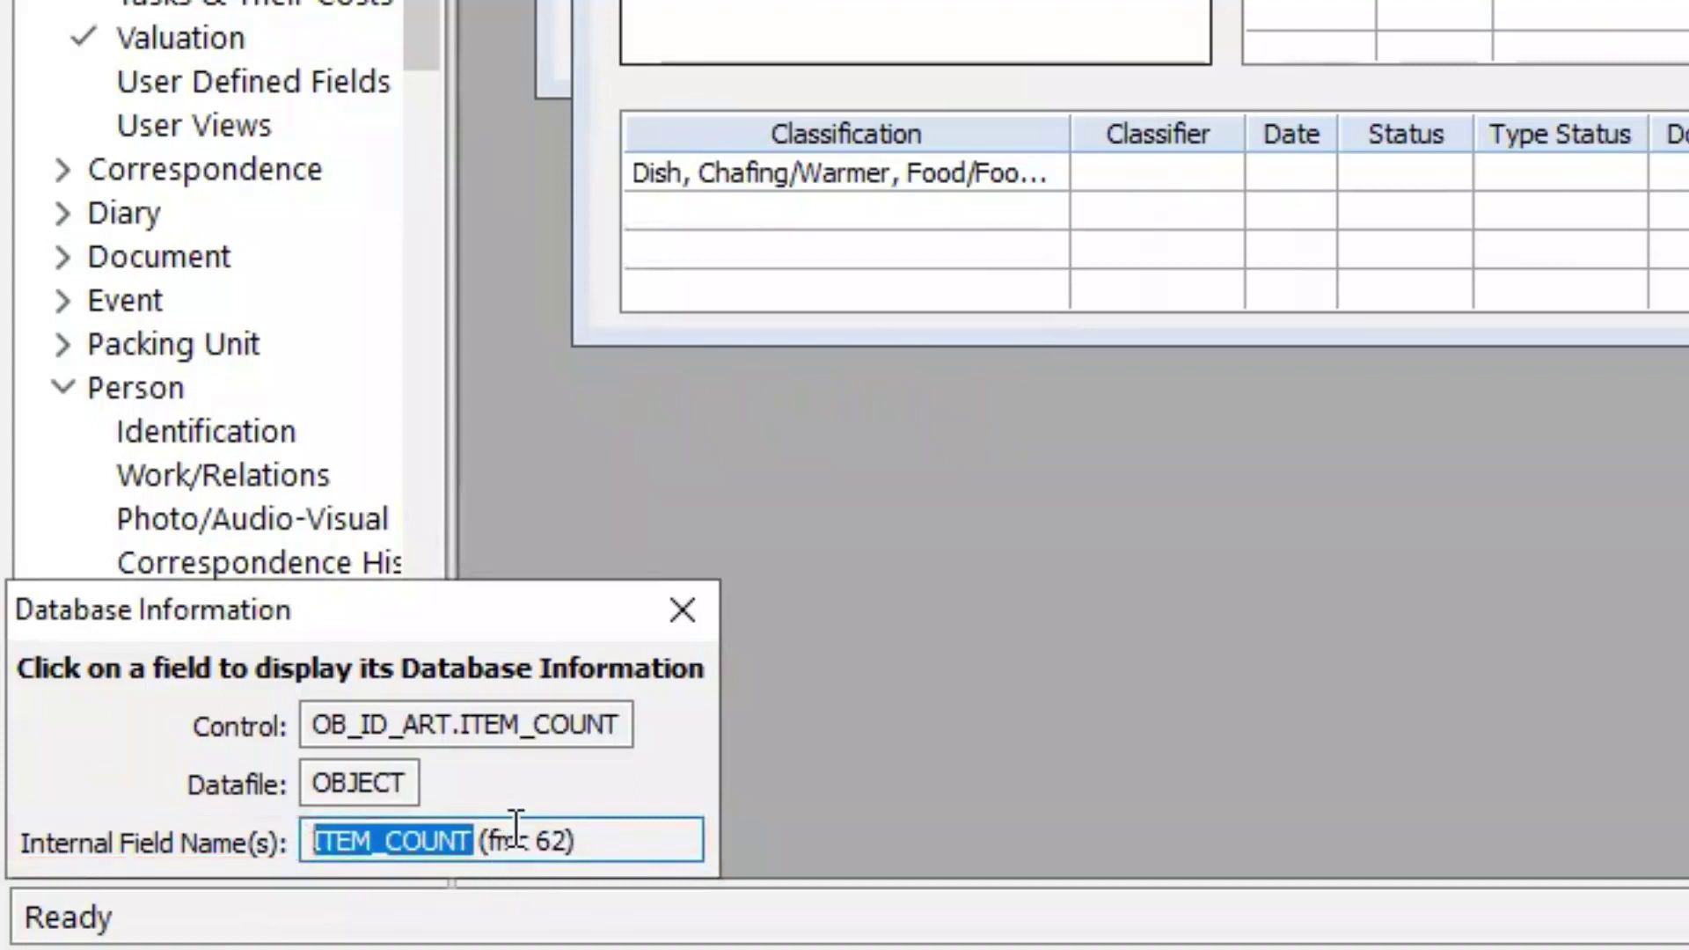
pyautogui.click(681, 610)
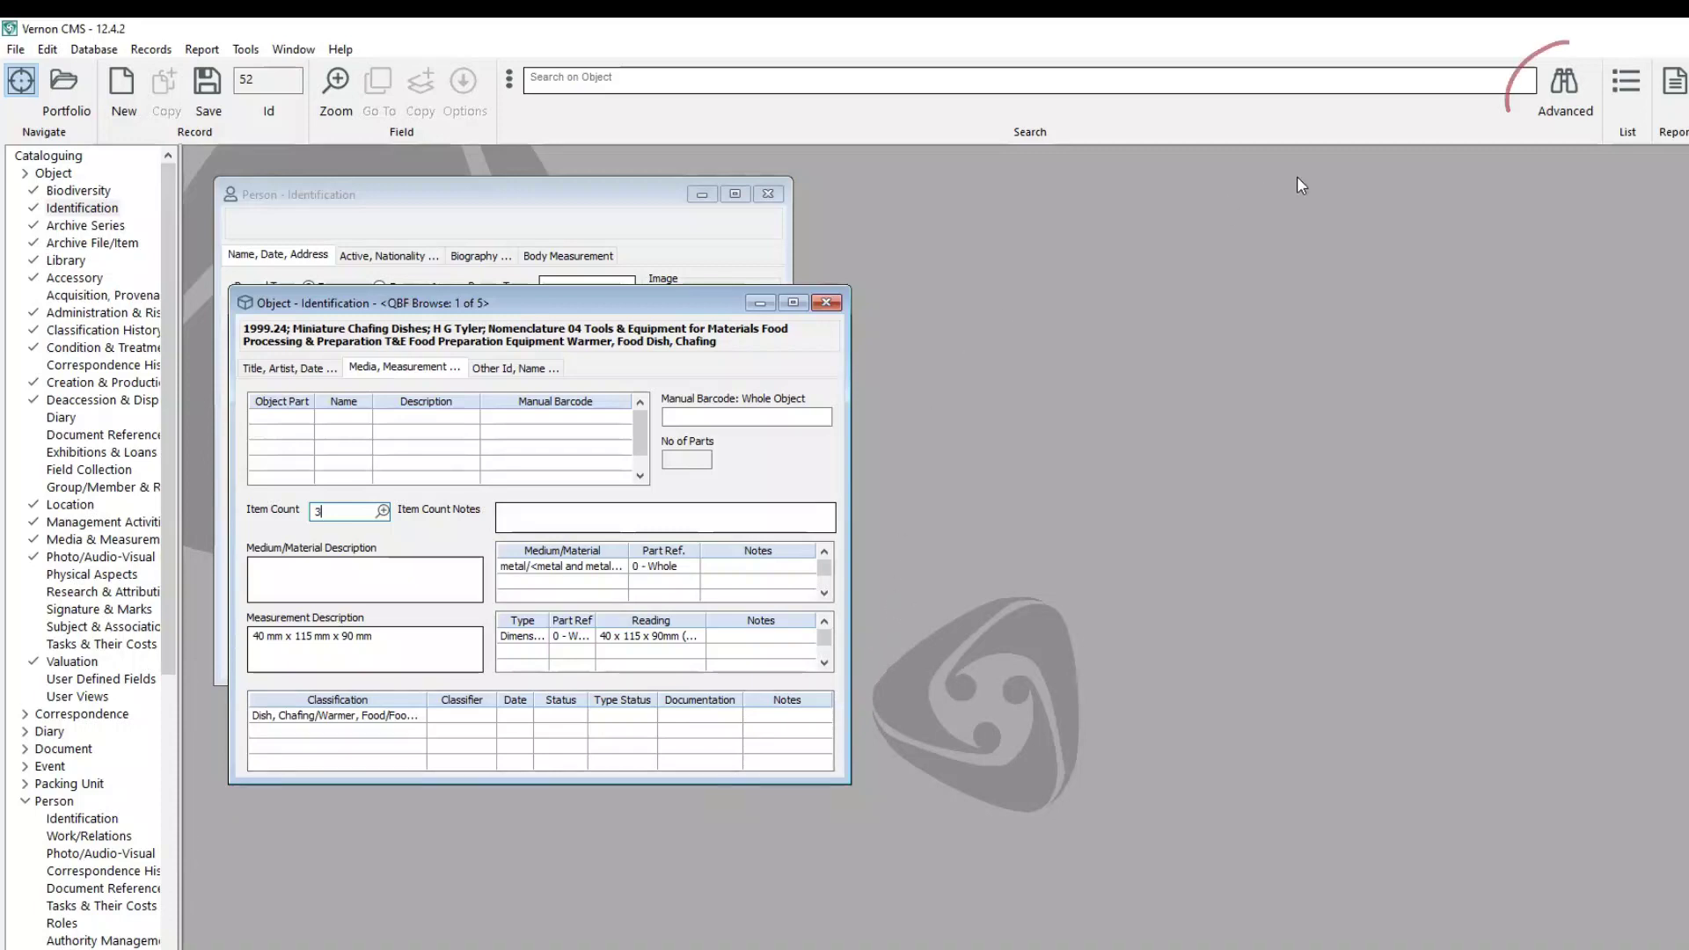
# - Start a new advanced object search, find the Primary Maker search field and continue to its search values
pyautogui.click(1566, 84)
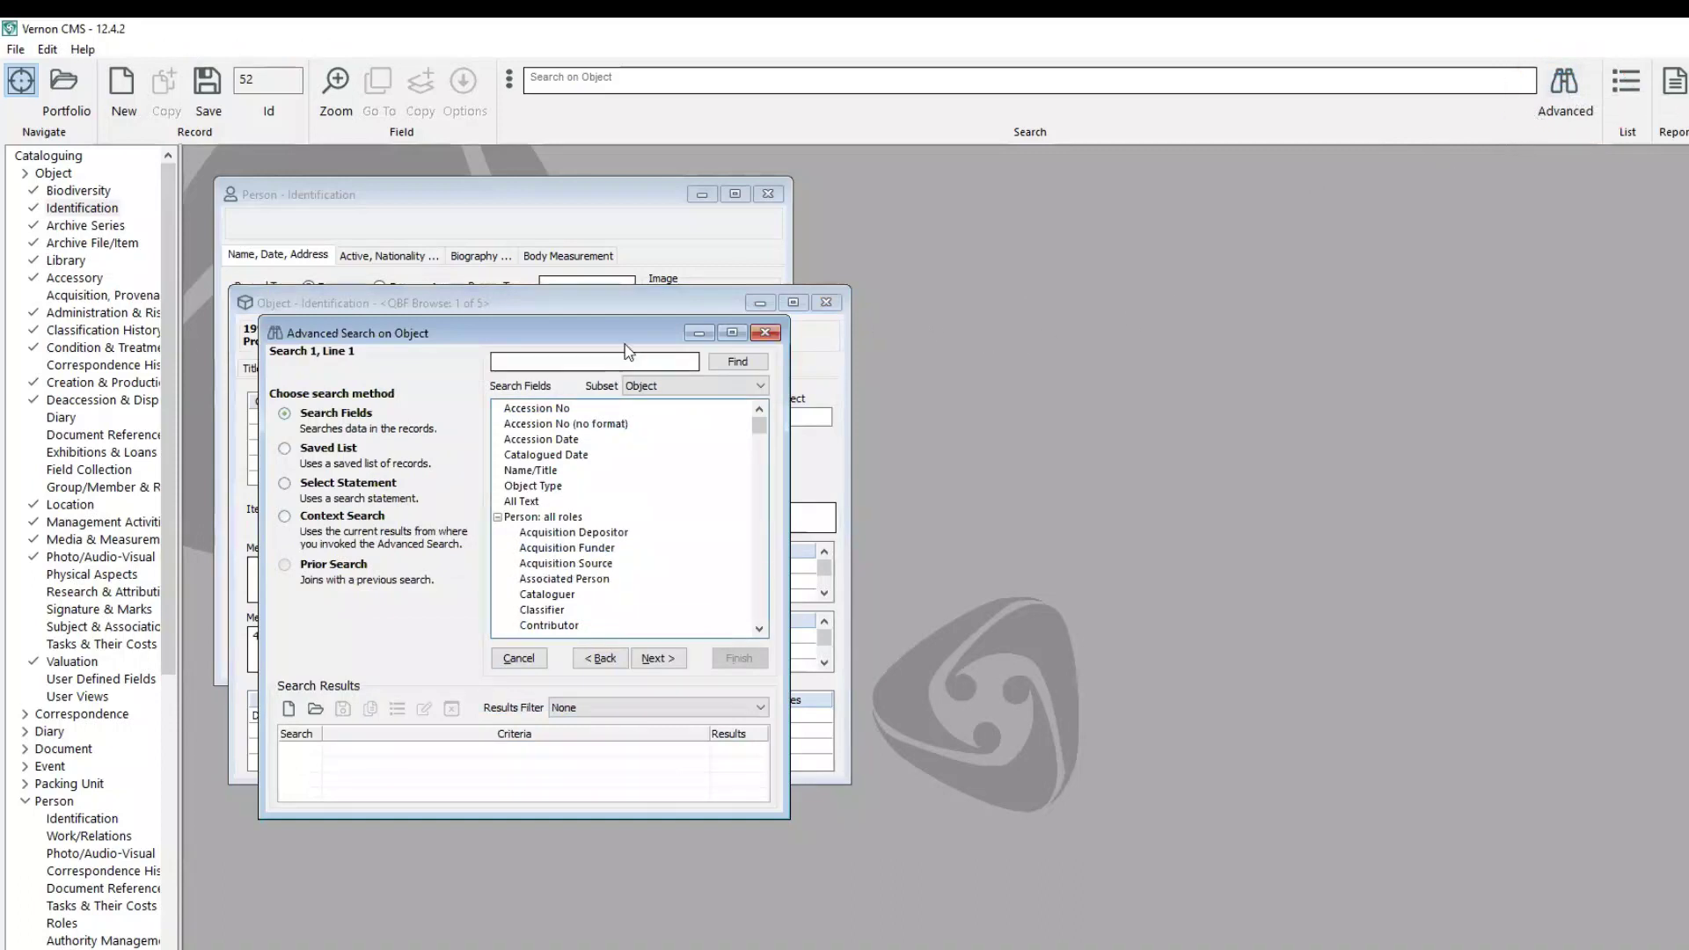
pyautogui.click(570, 362)
pyautogui.write('primary maker')
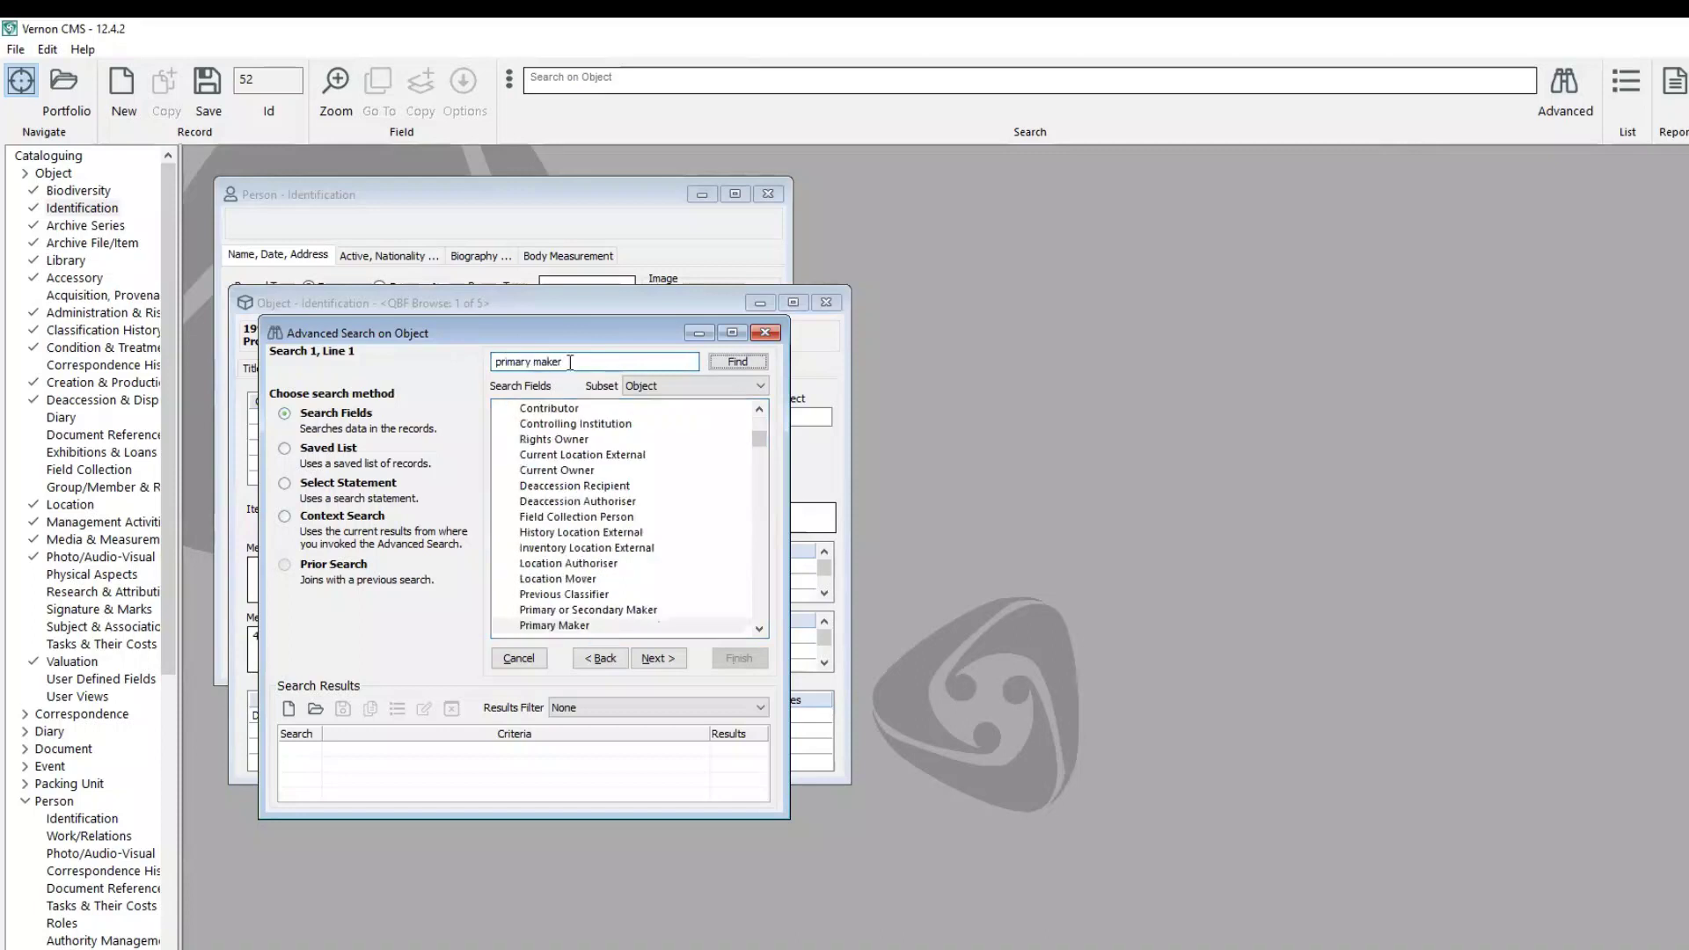
pyautogui.press('Tab')
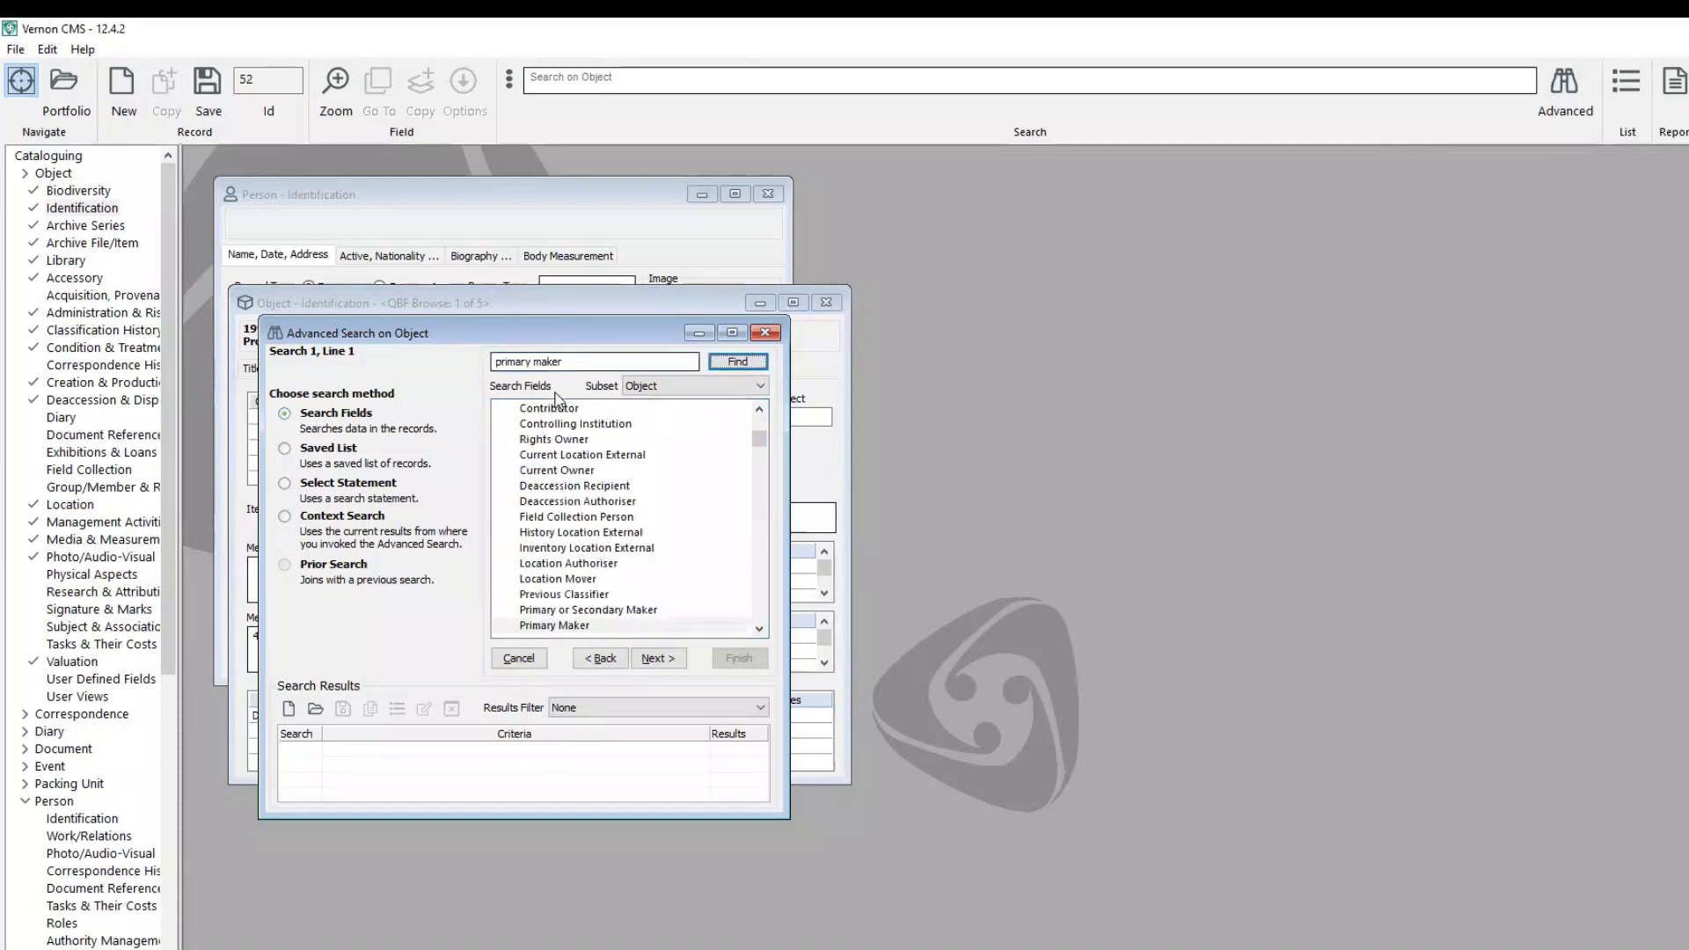
pyautogui.click(607, 625)
pyautogui.click(658, 658)
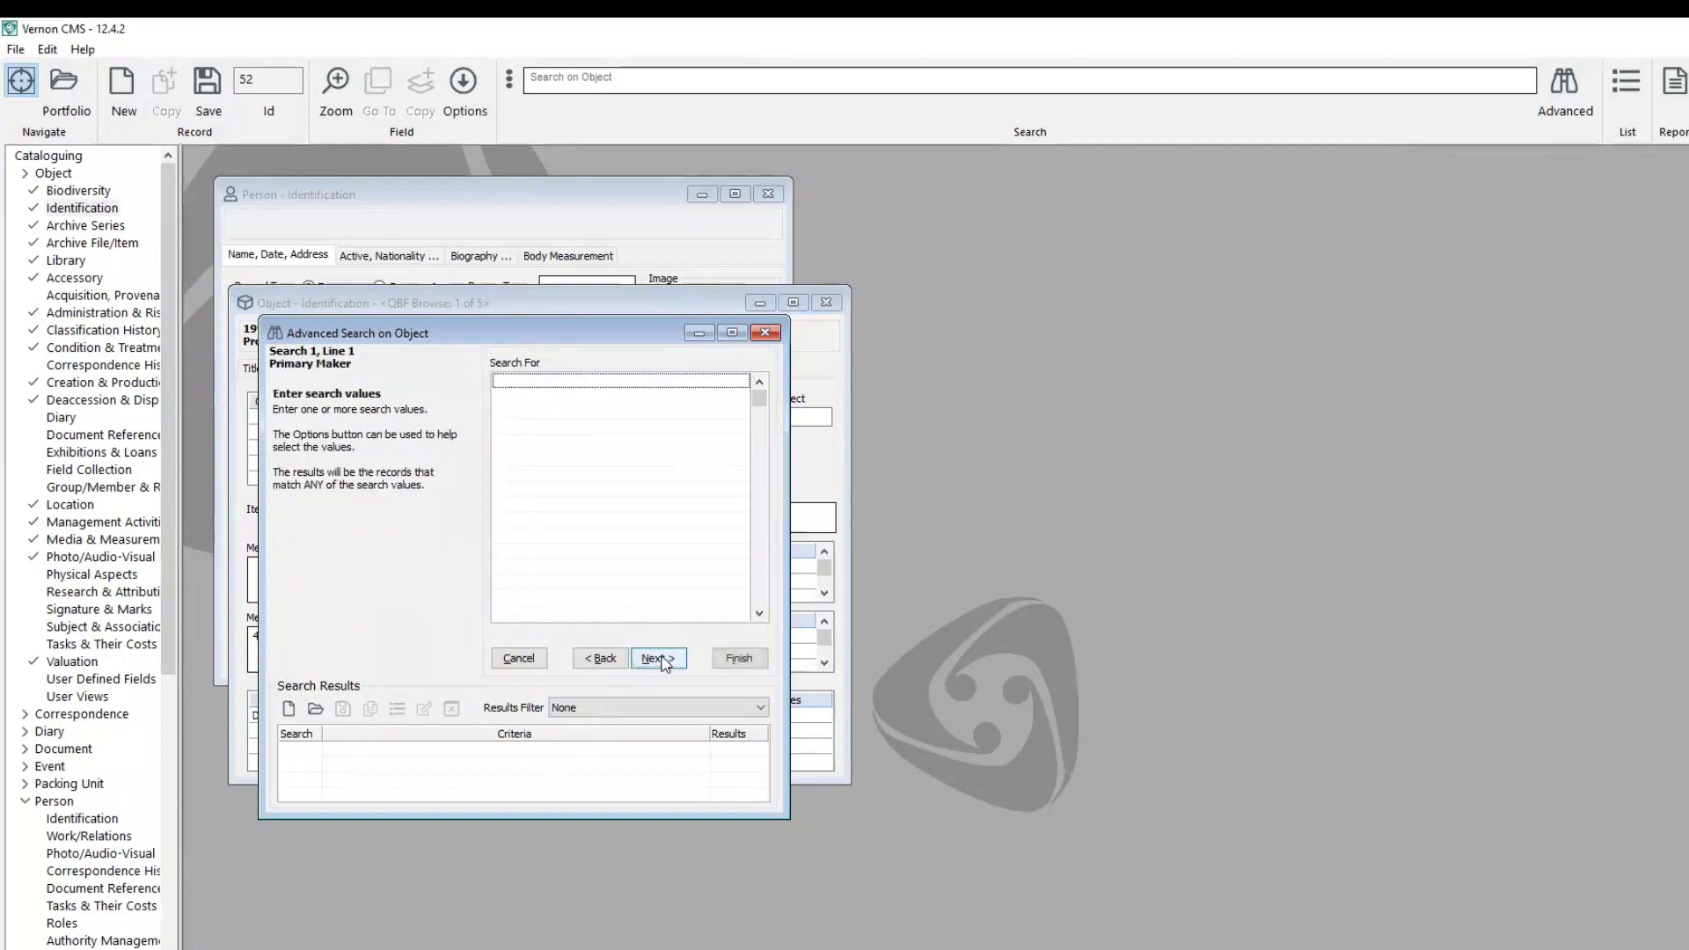
# - Open a nested person search for the Primary Maker values and choose Gender as its search field
pyautogui.click(542, 382)
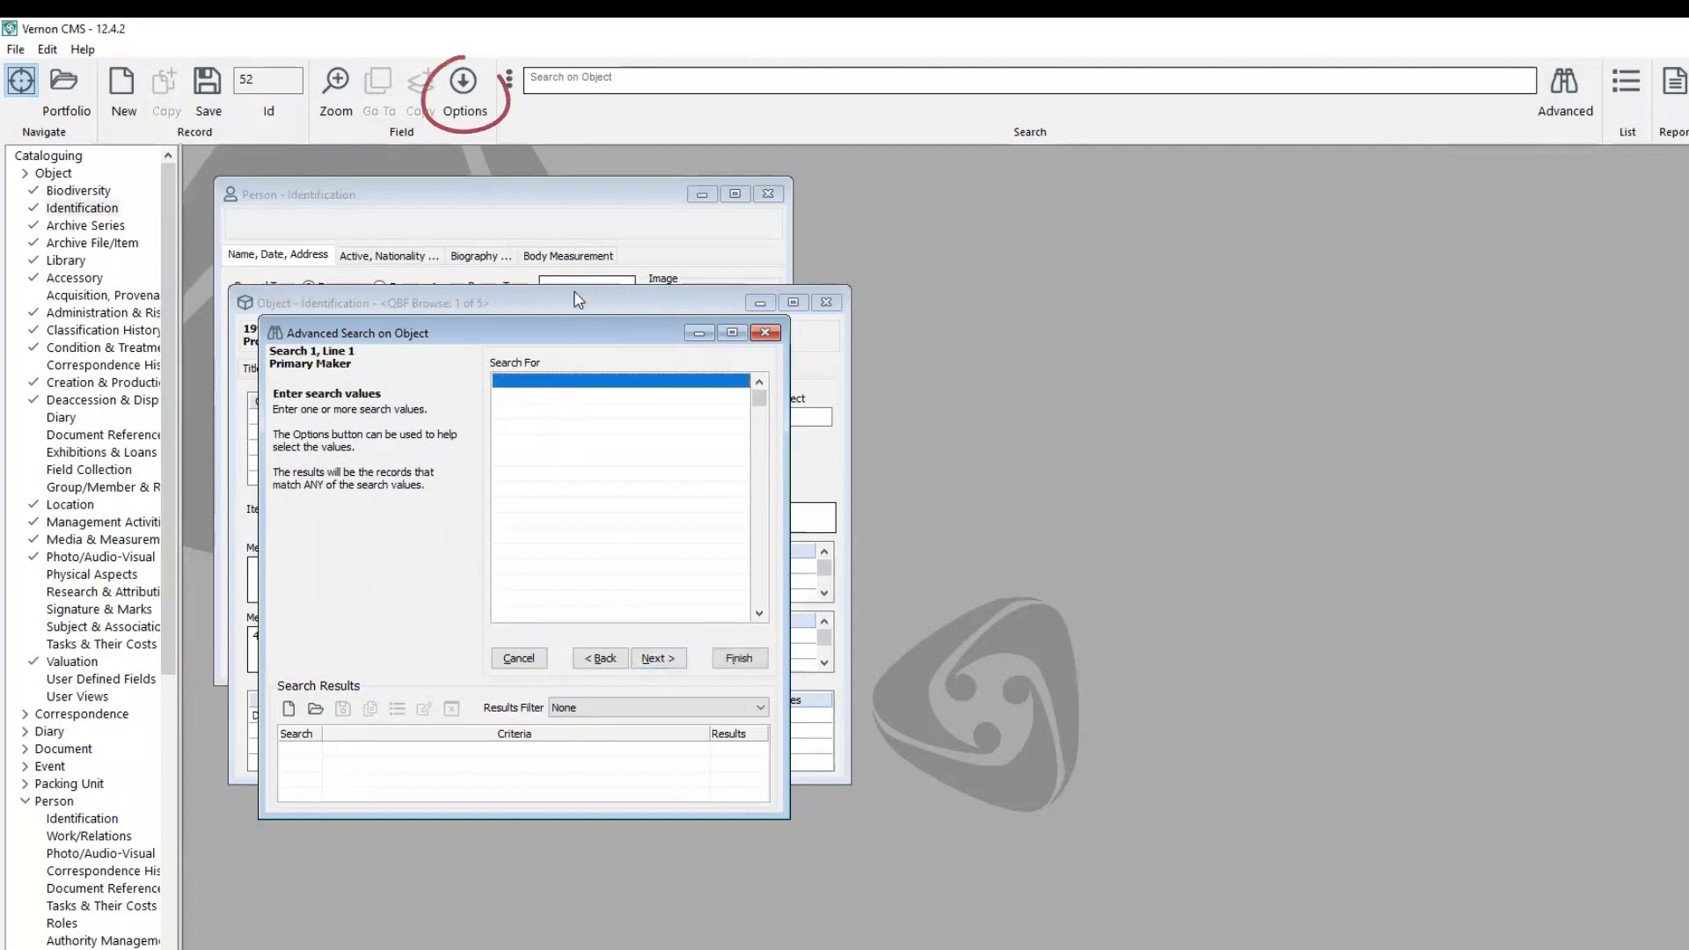
pyautogui.click(463, 82)
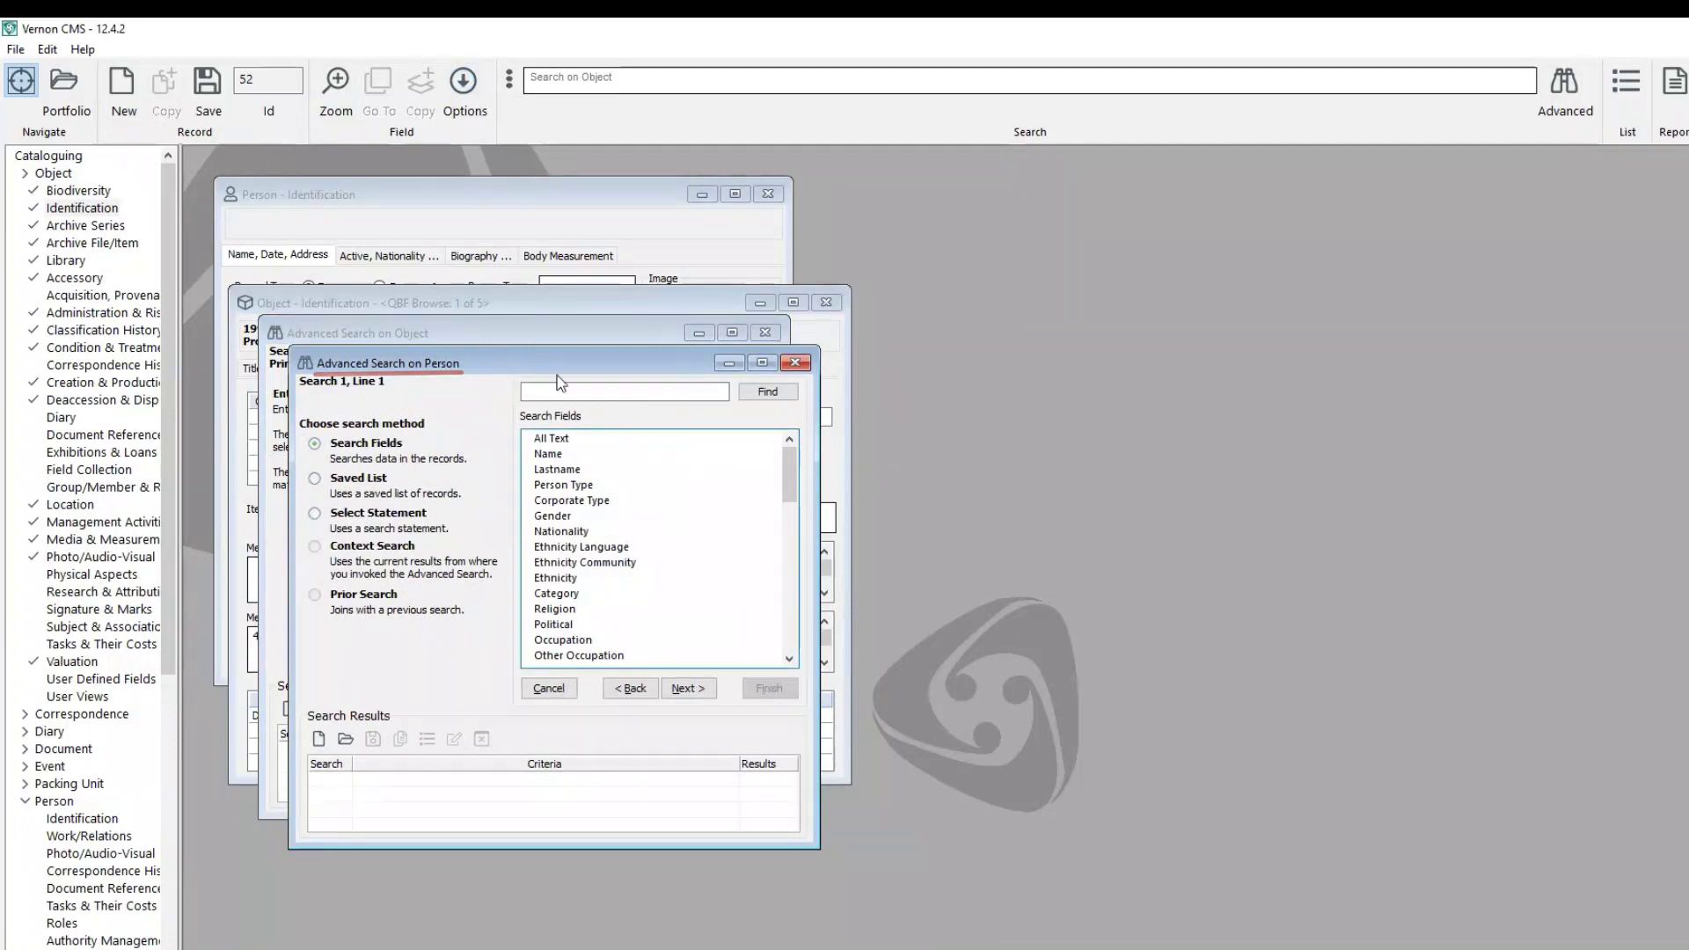
pyautogui.click(561, 517)
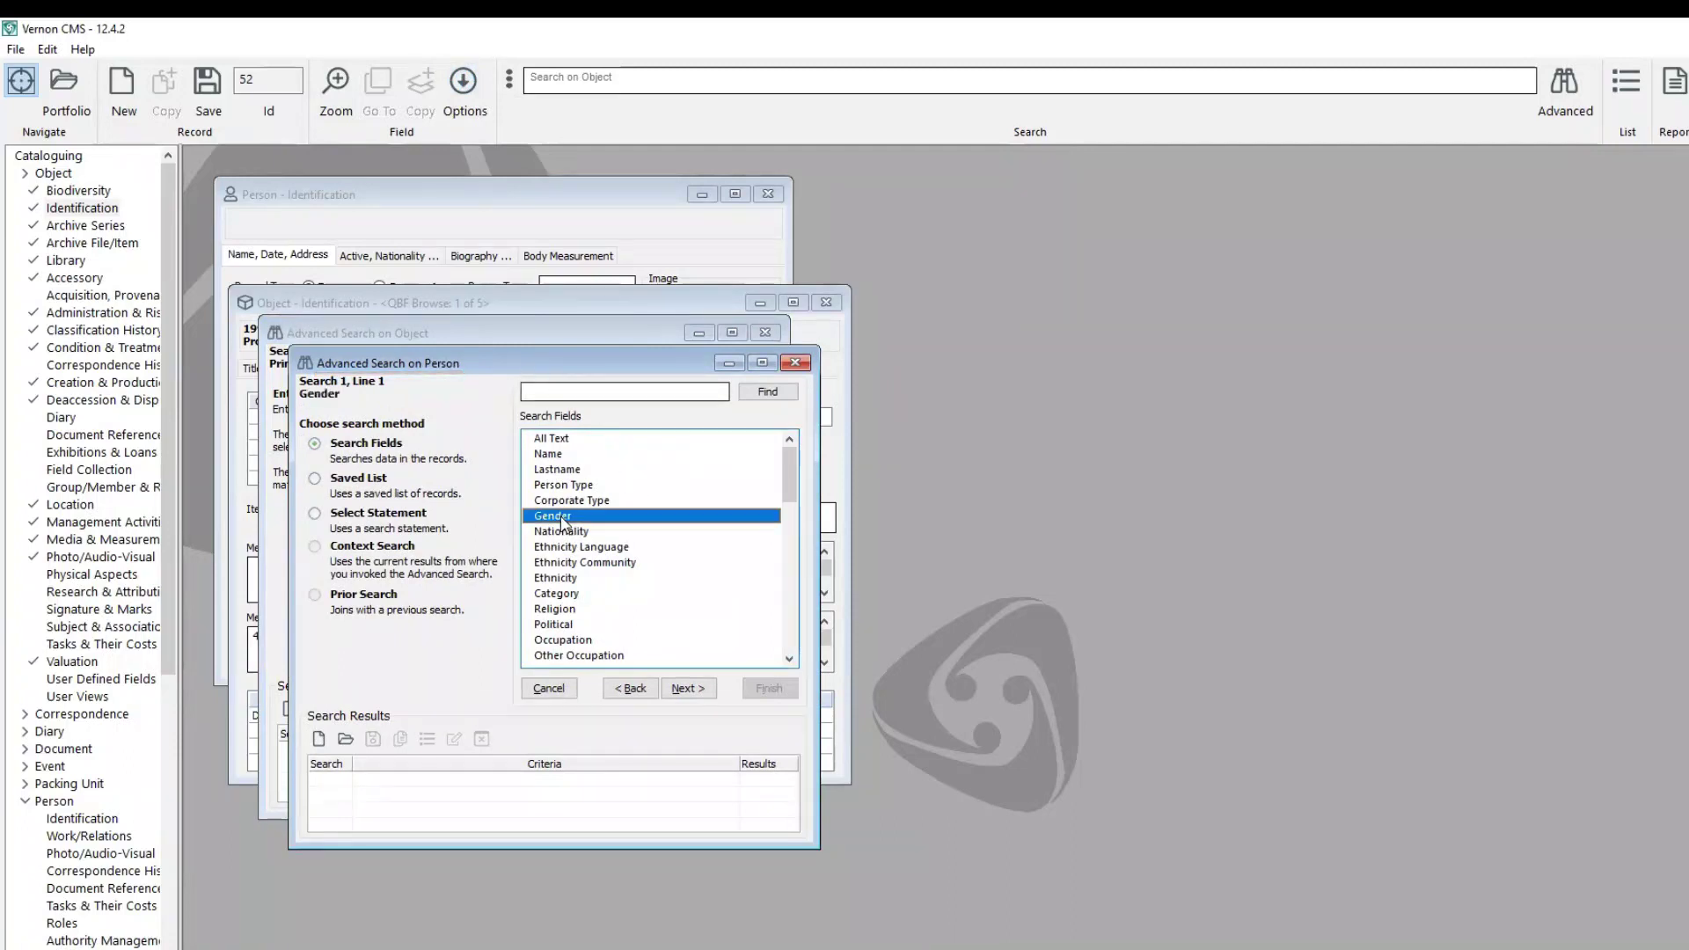
pyautogui.click(688, 687)
# - Select Female from the available gender terms and run the person search on it
pyautogui.click(578, 415)
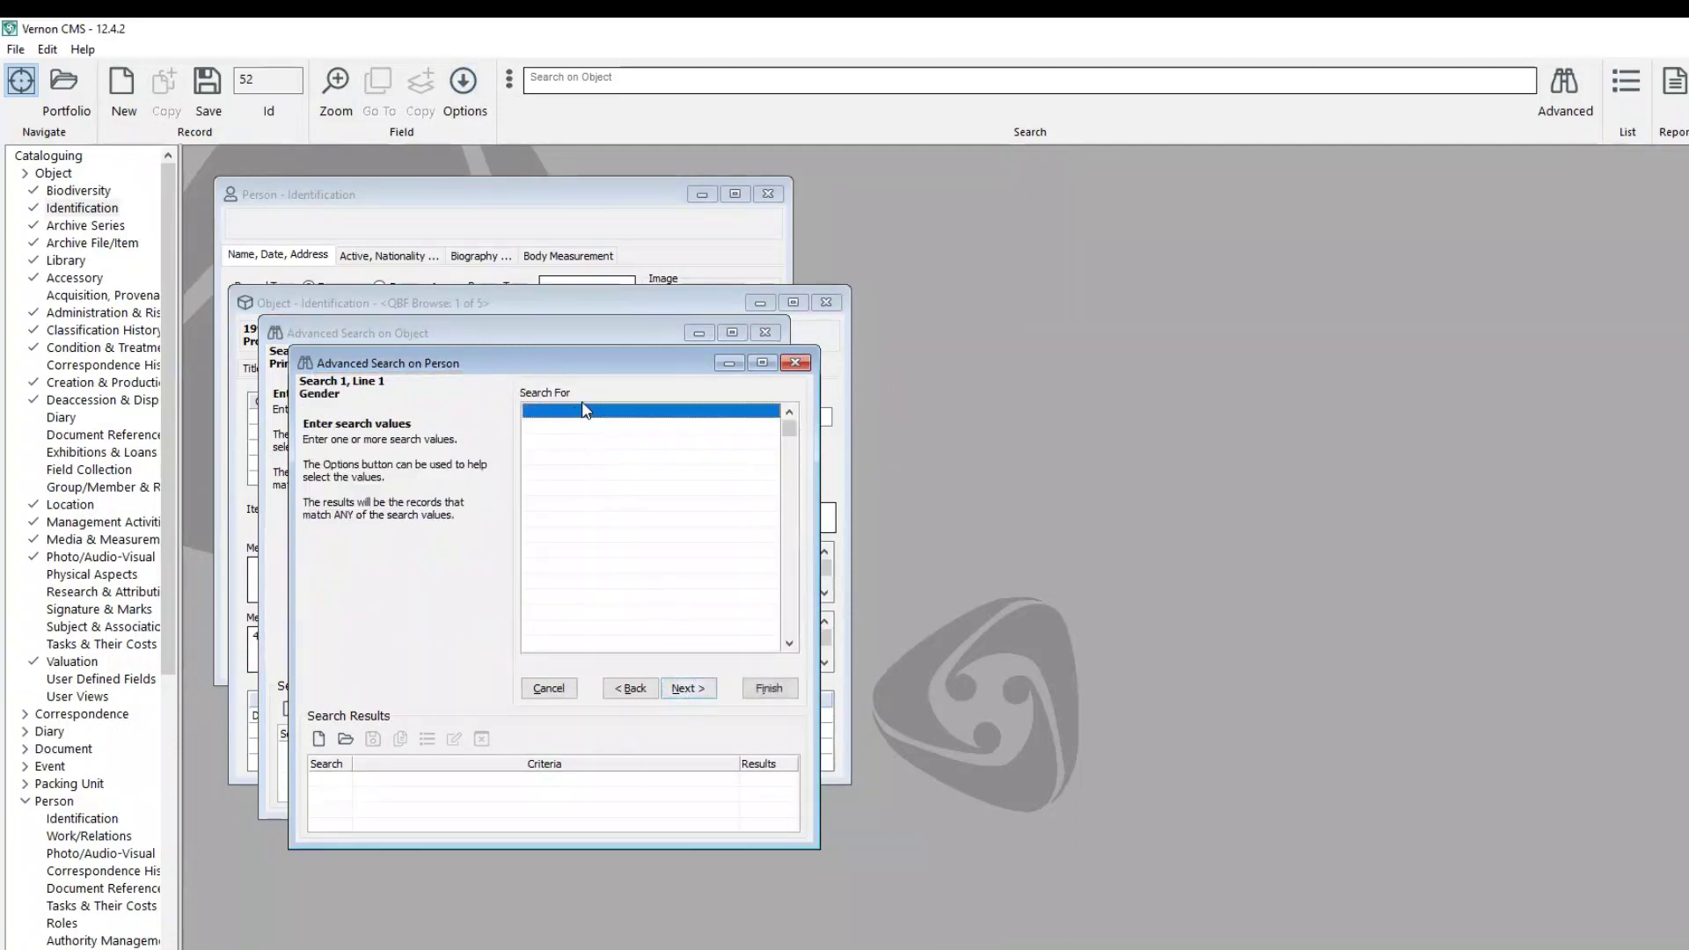
pyautogui.click(475, 97)
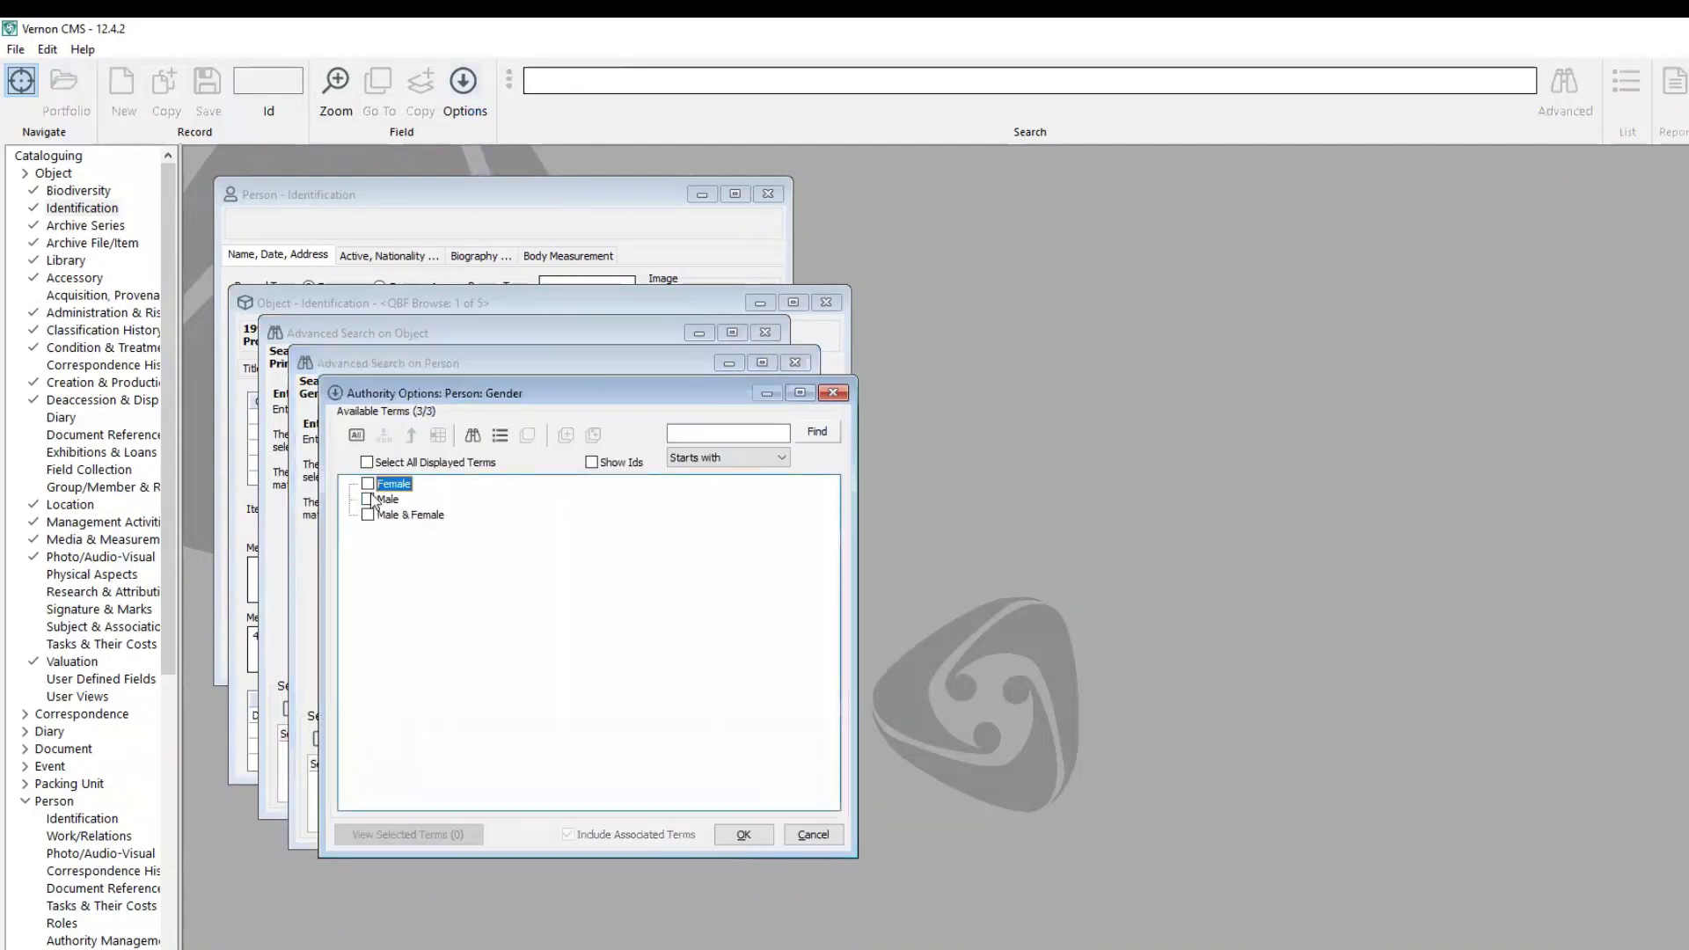
pyautogui.click(369, 484)
pyautogui.click(744, 835)
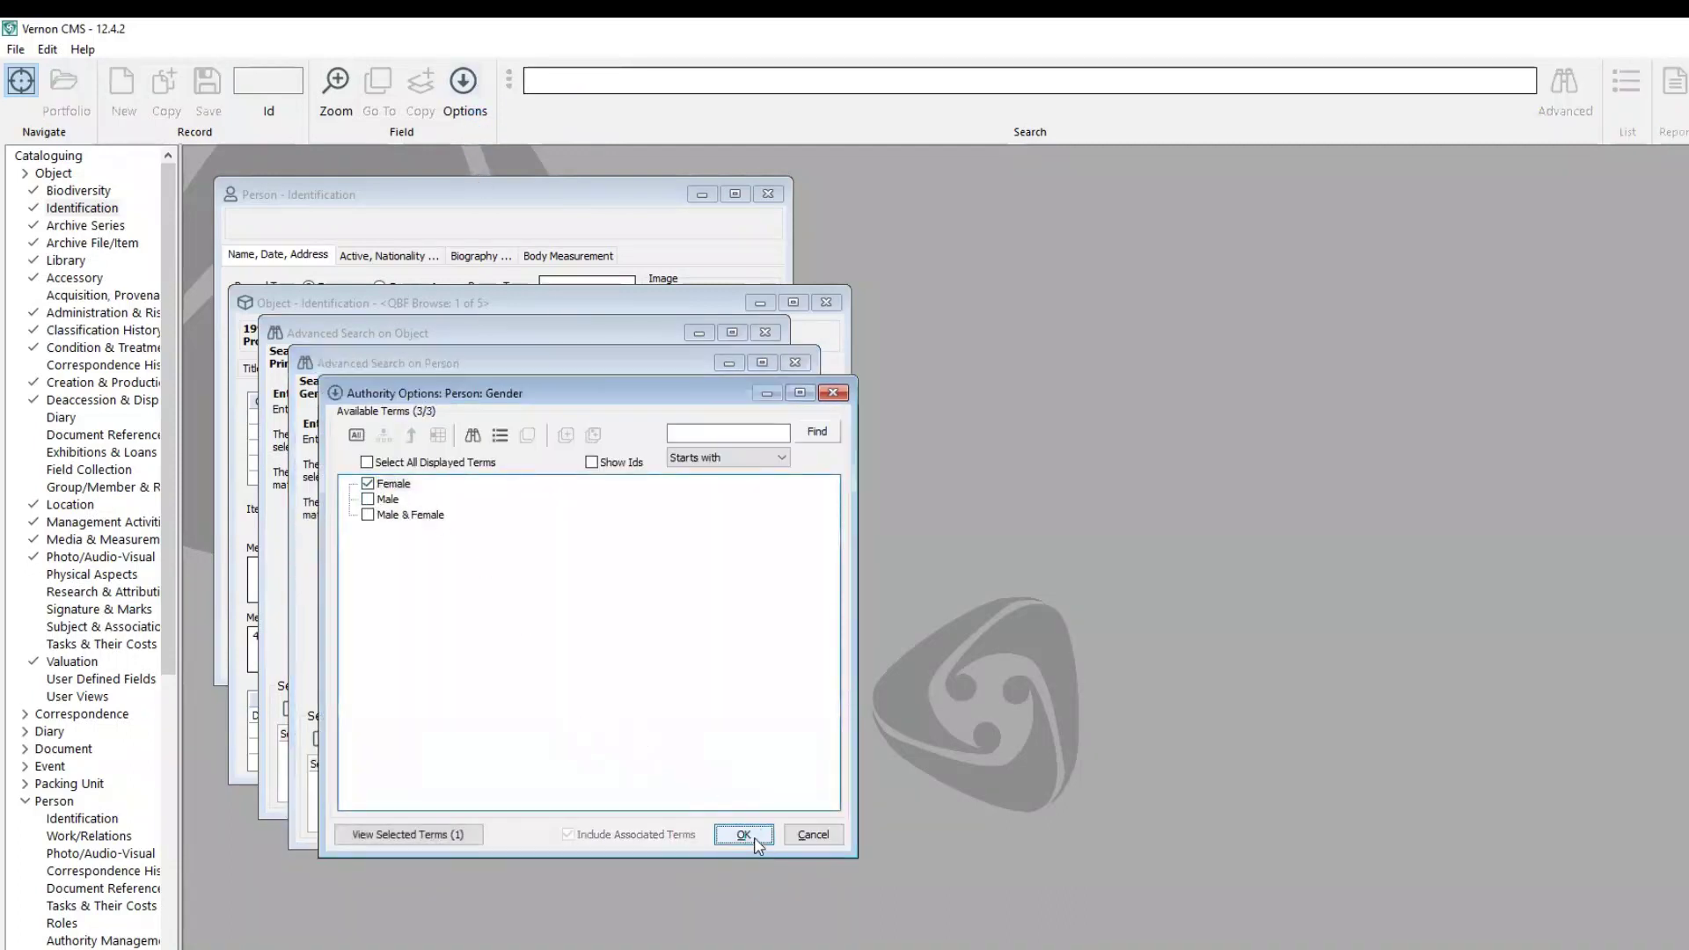
pyautogui.click(688, 690)
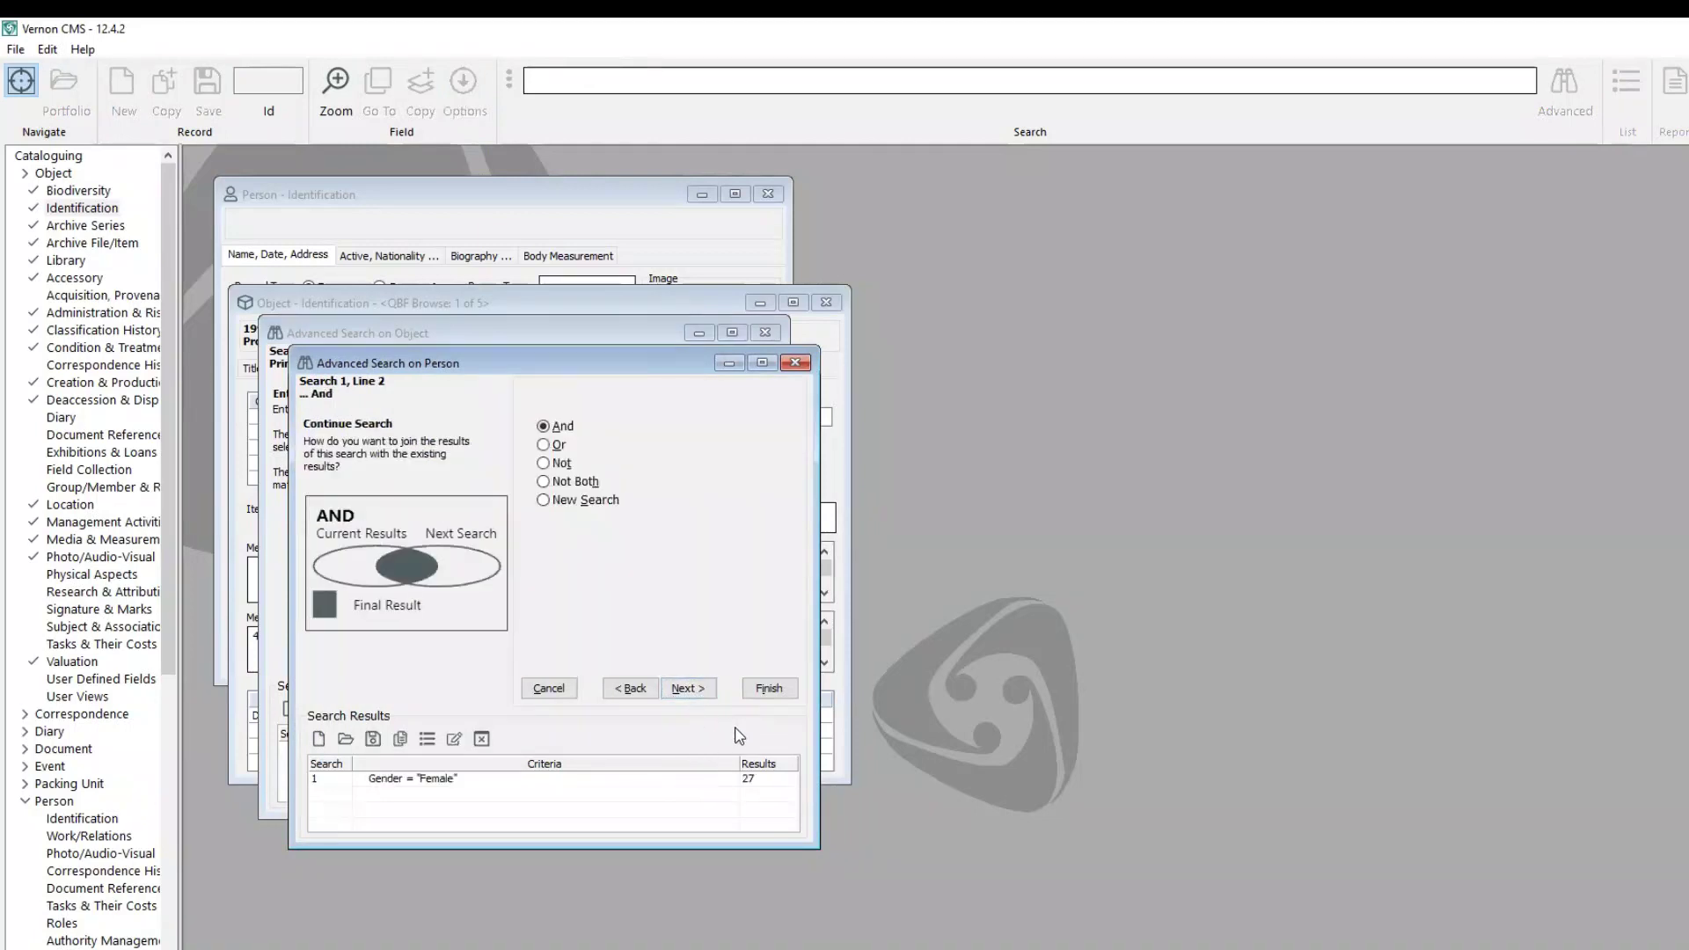
# - Accept the list of female persons as the Primary Maker values and run the object search through to its records
pyautogui.click(769, 689)
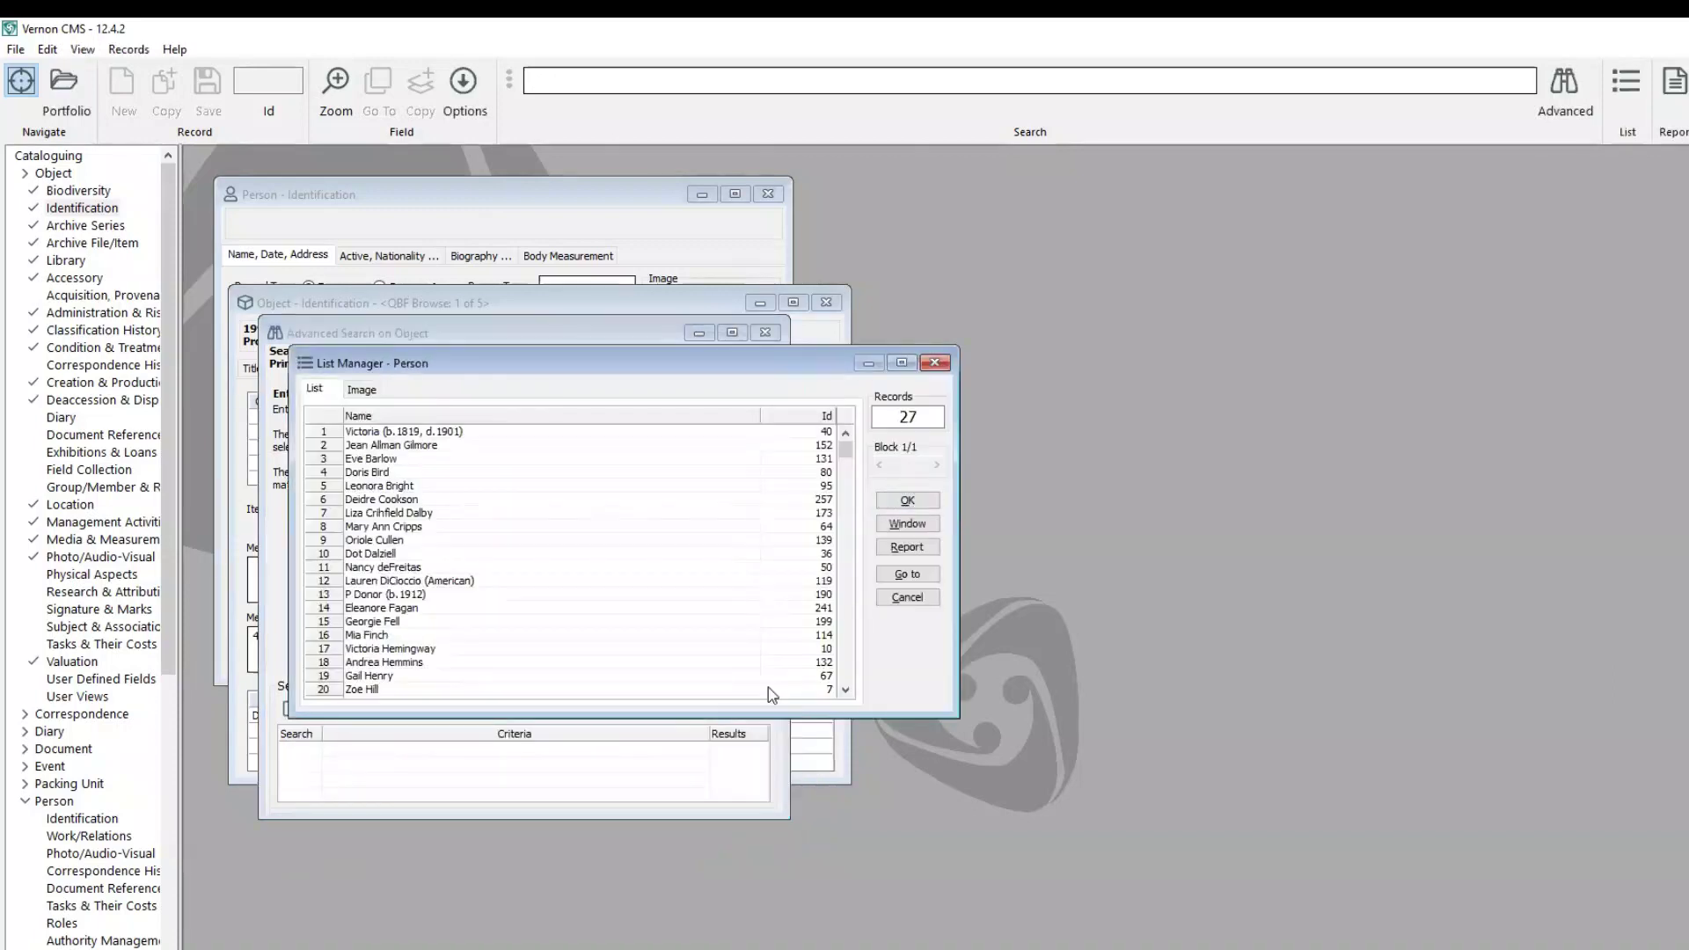
pyautogui.click(908, 501)
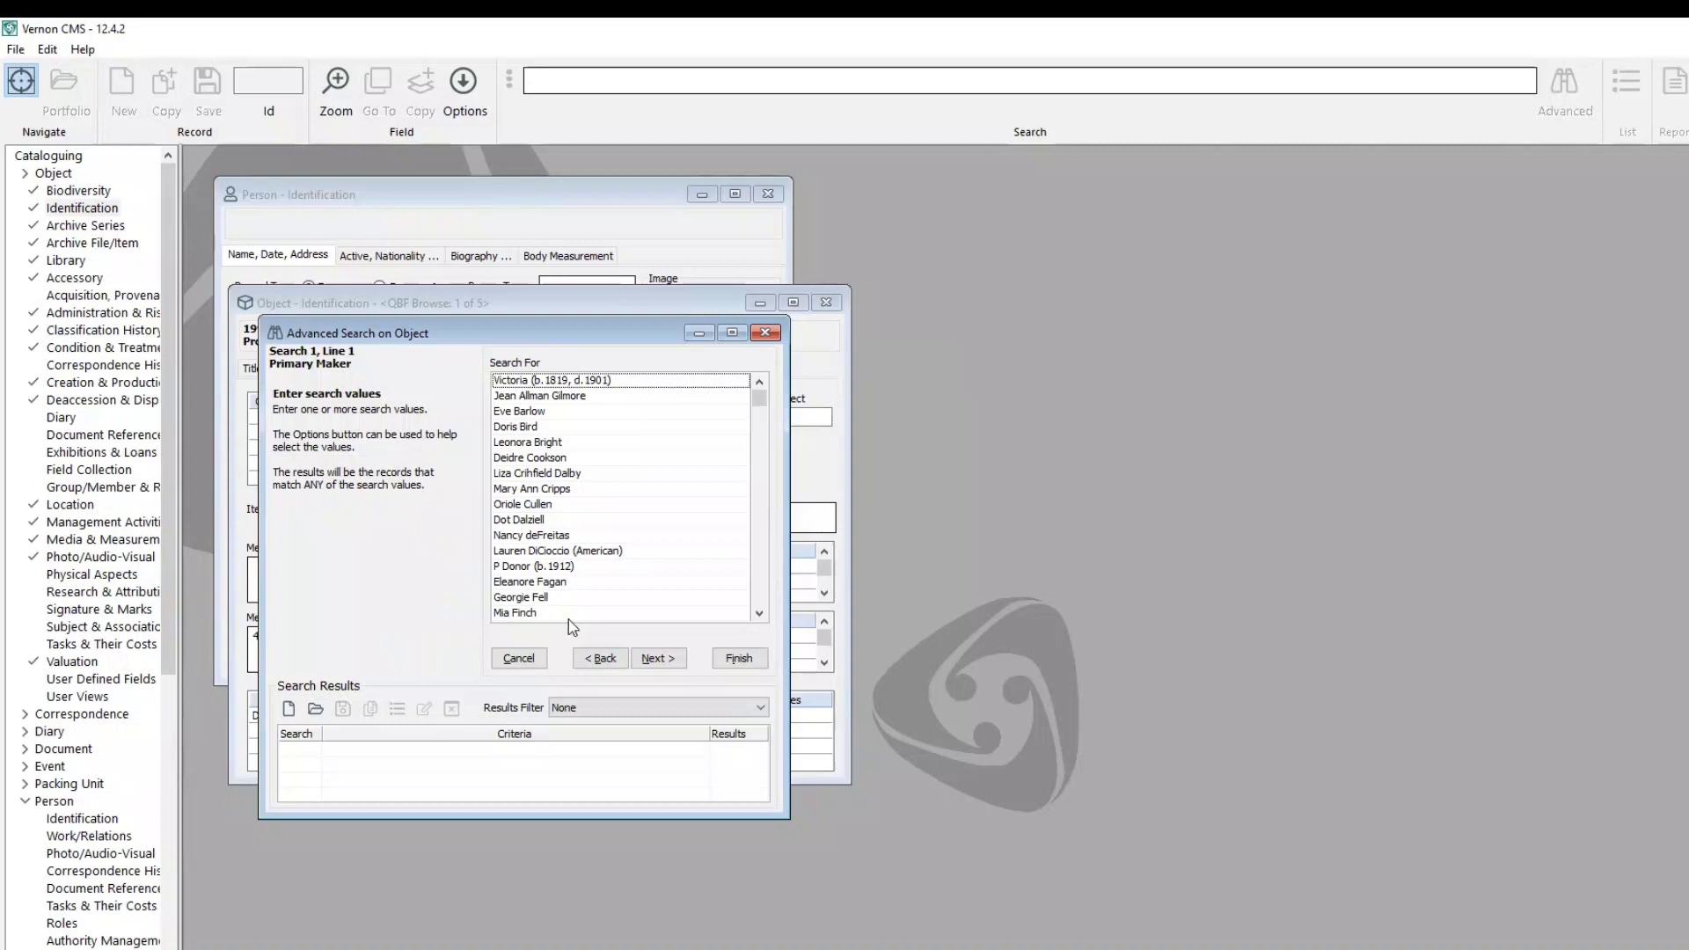
pyautogui.click(676, 662)
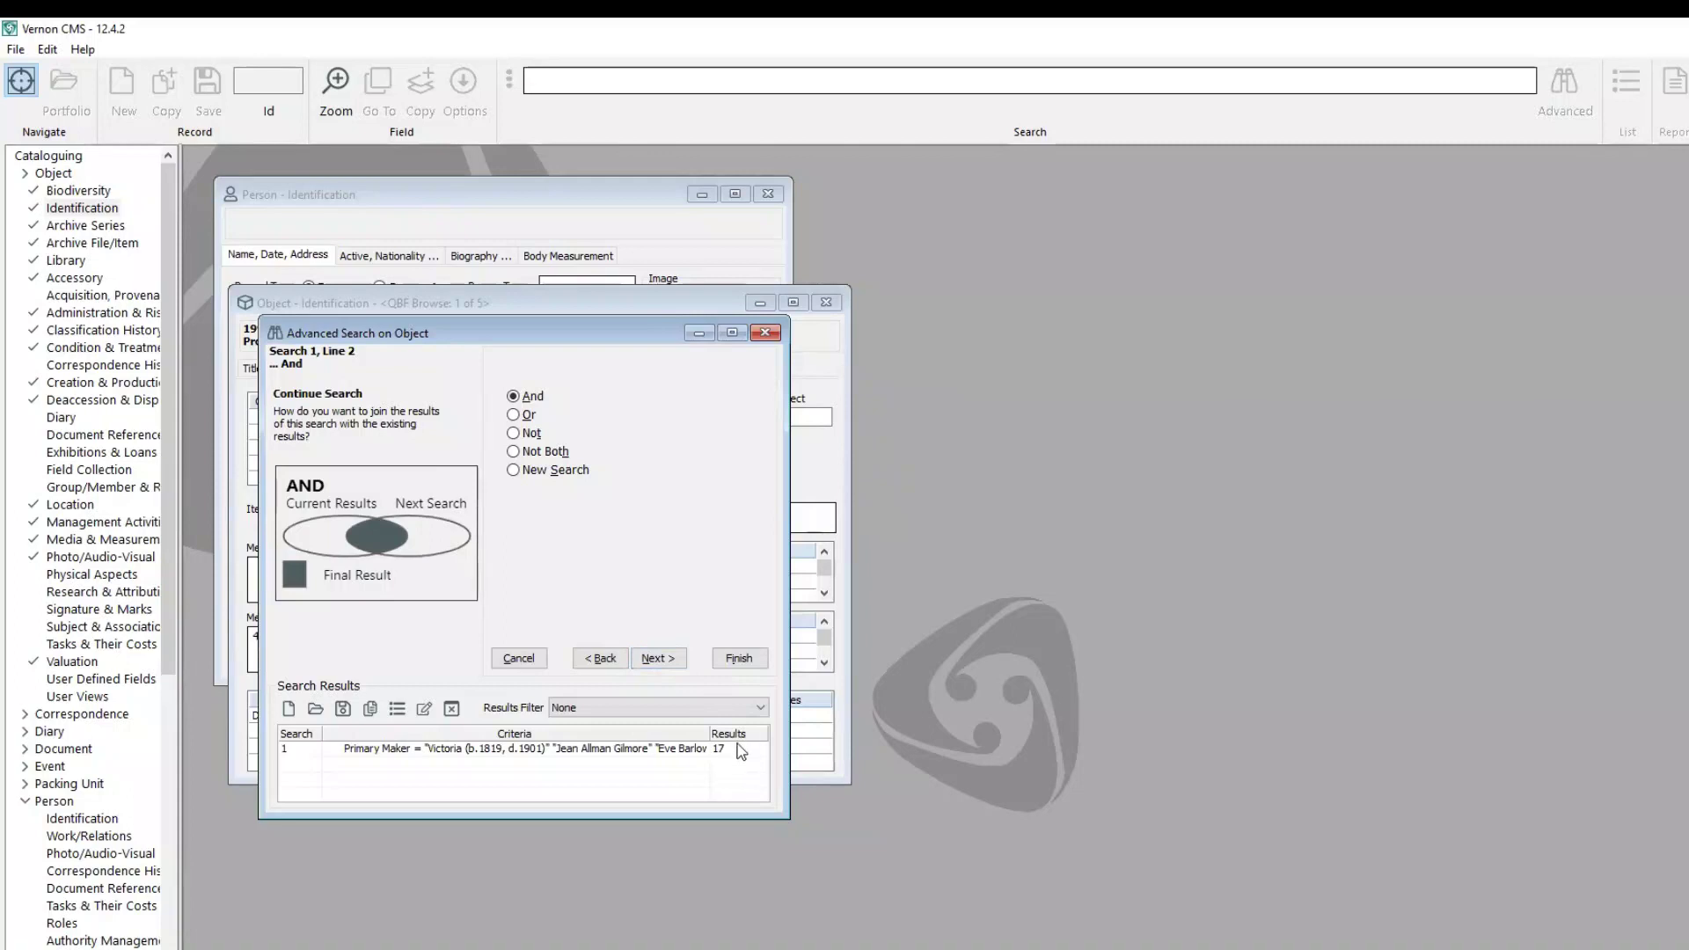
pyautogui.click(738, 658)
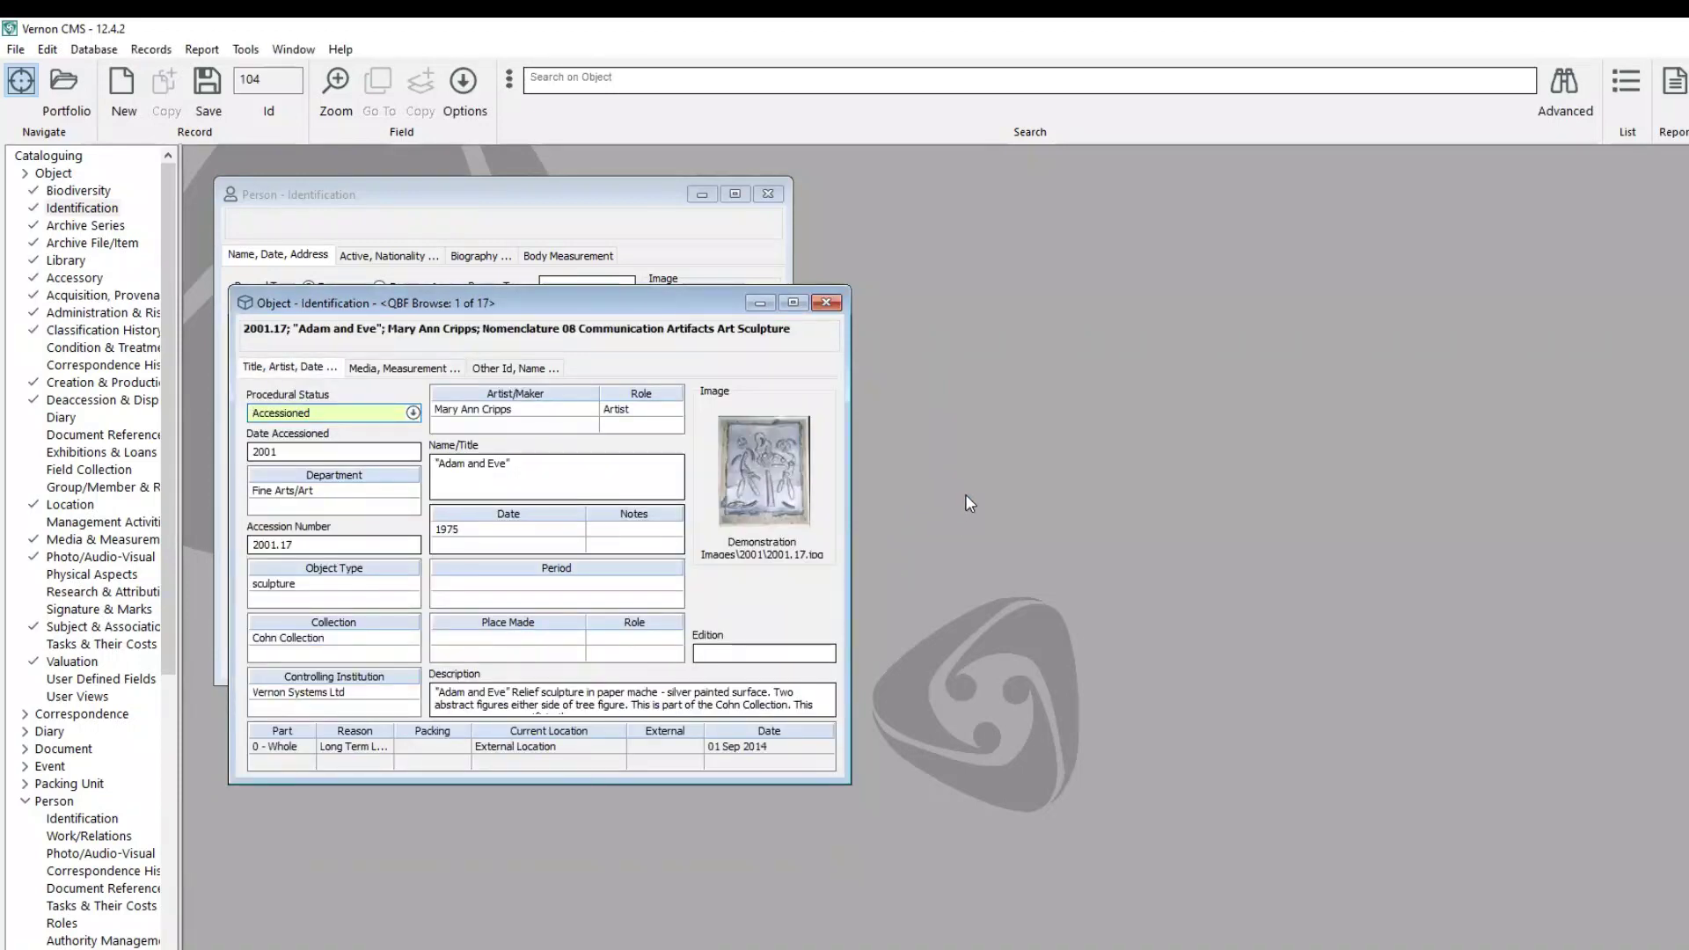
pyautogui.click(1130, 406)
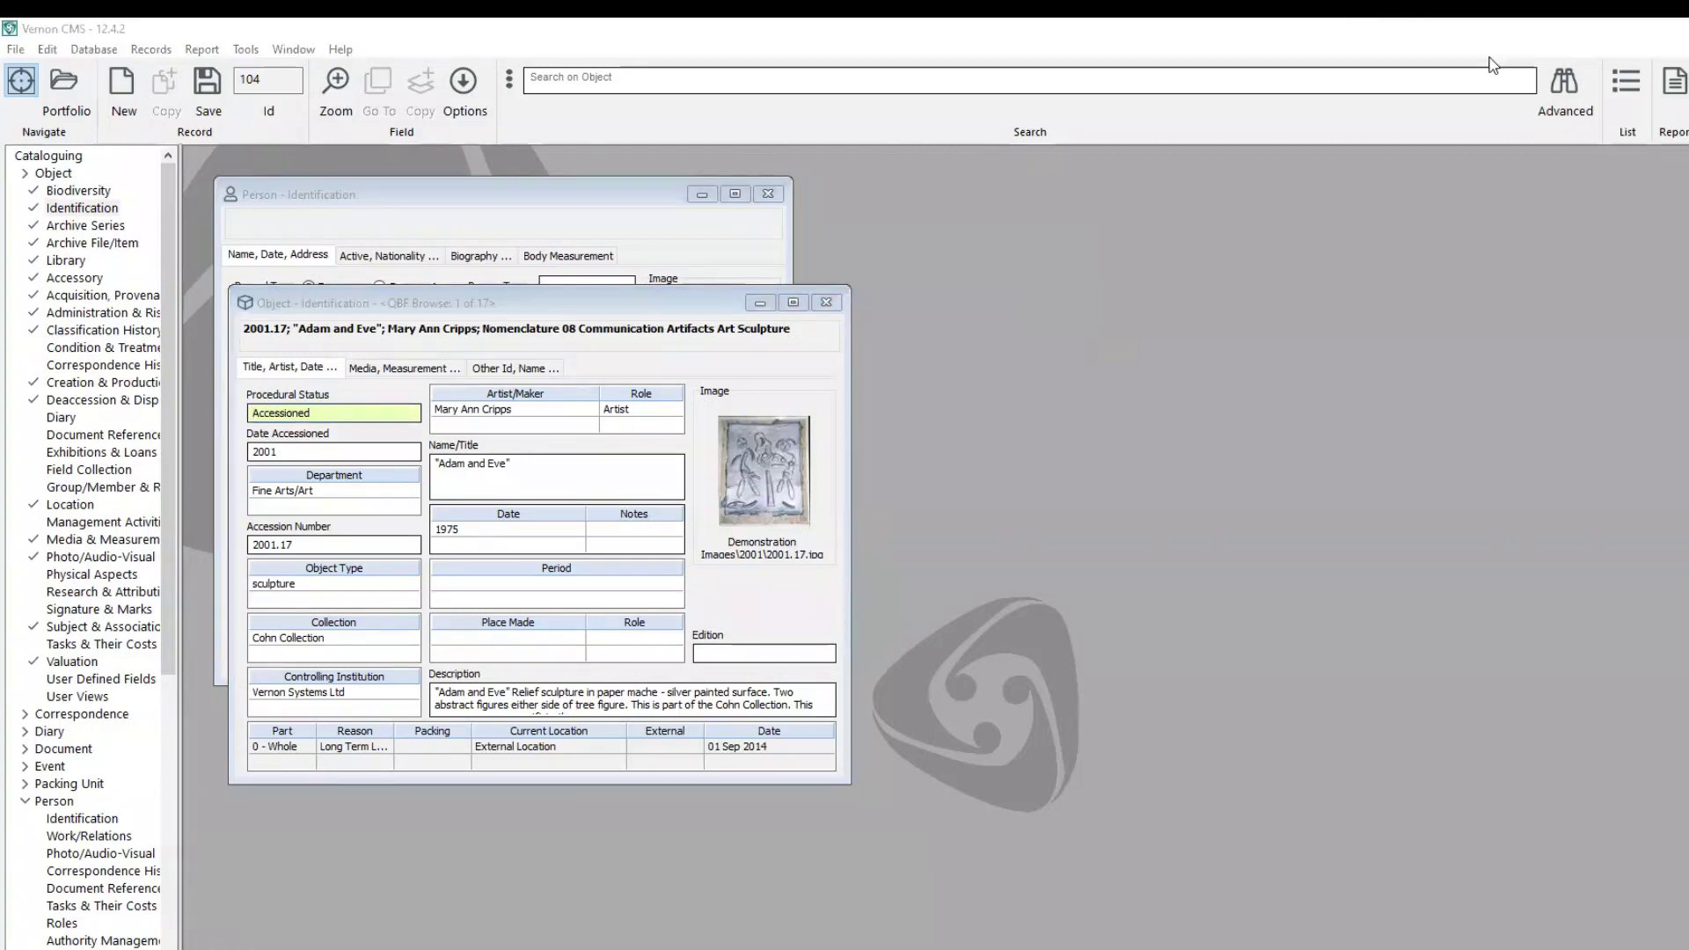
# - Start a new advanced object search, find fields matching "site" and continue with Field Collection Site
pyautogui.click(1563, 84)
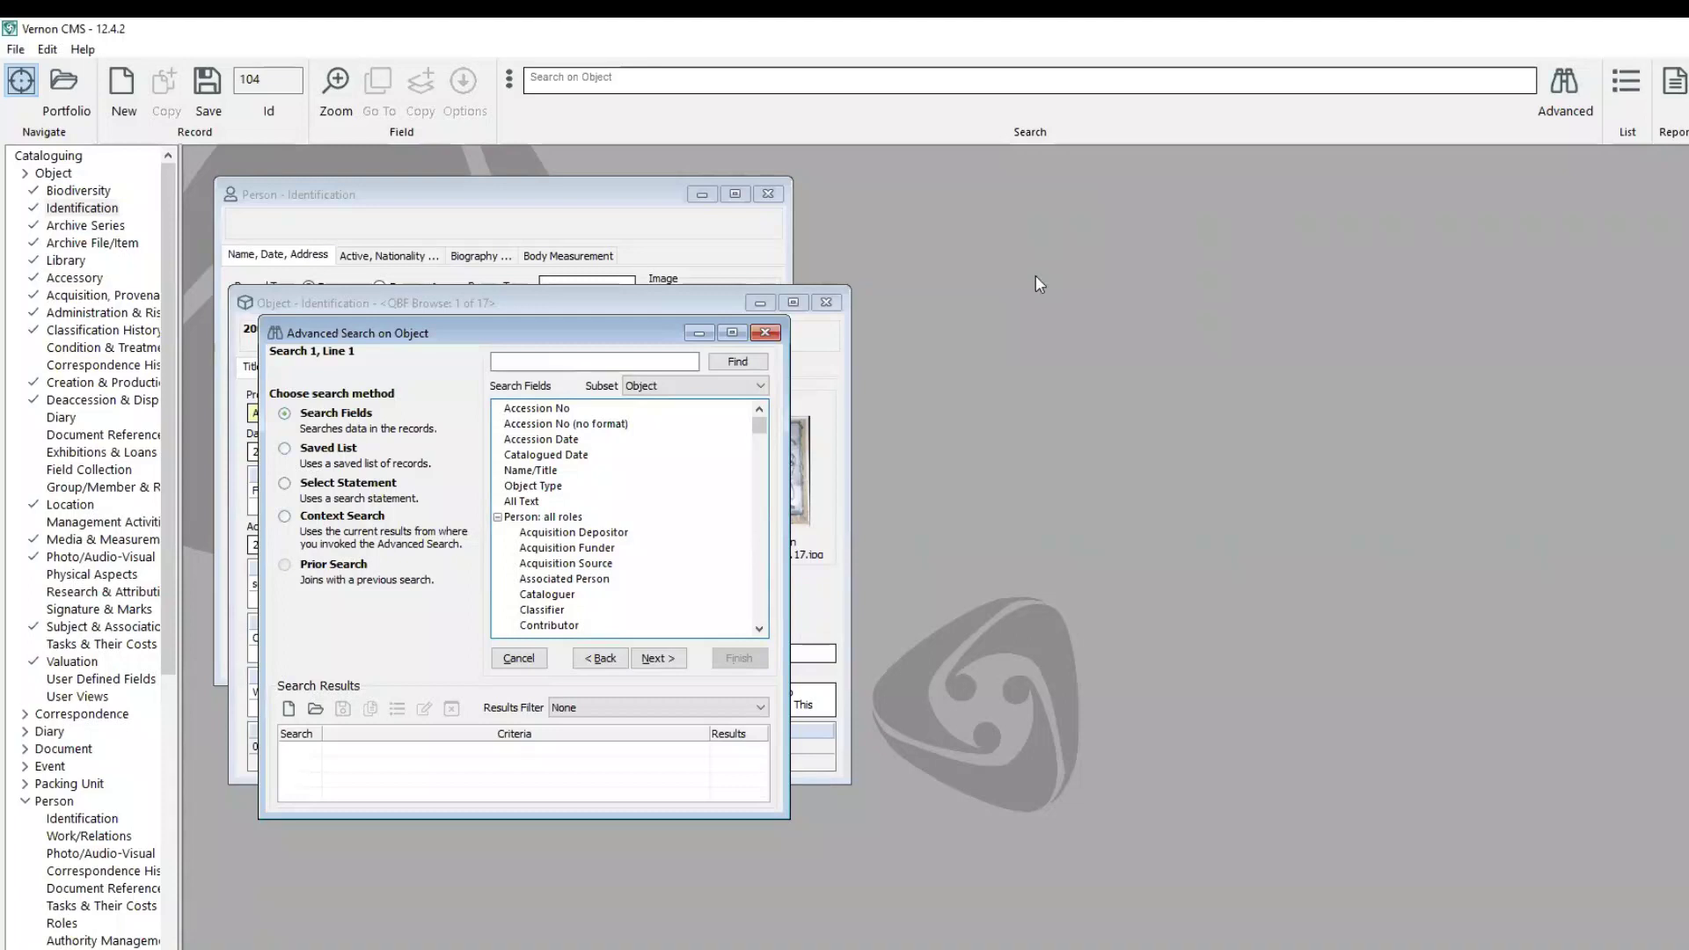
pyautogui.click(564, 362)
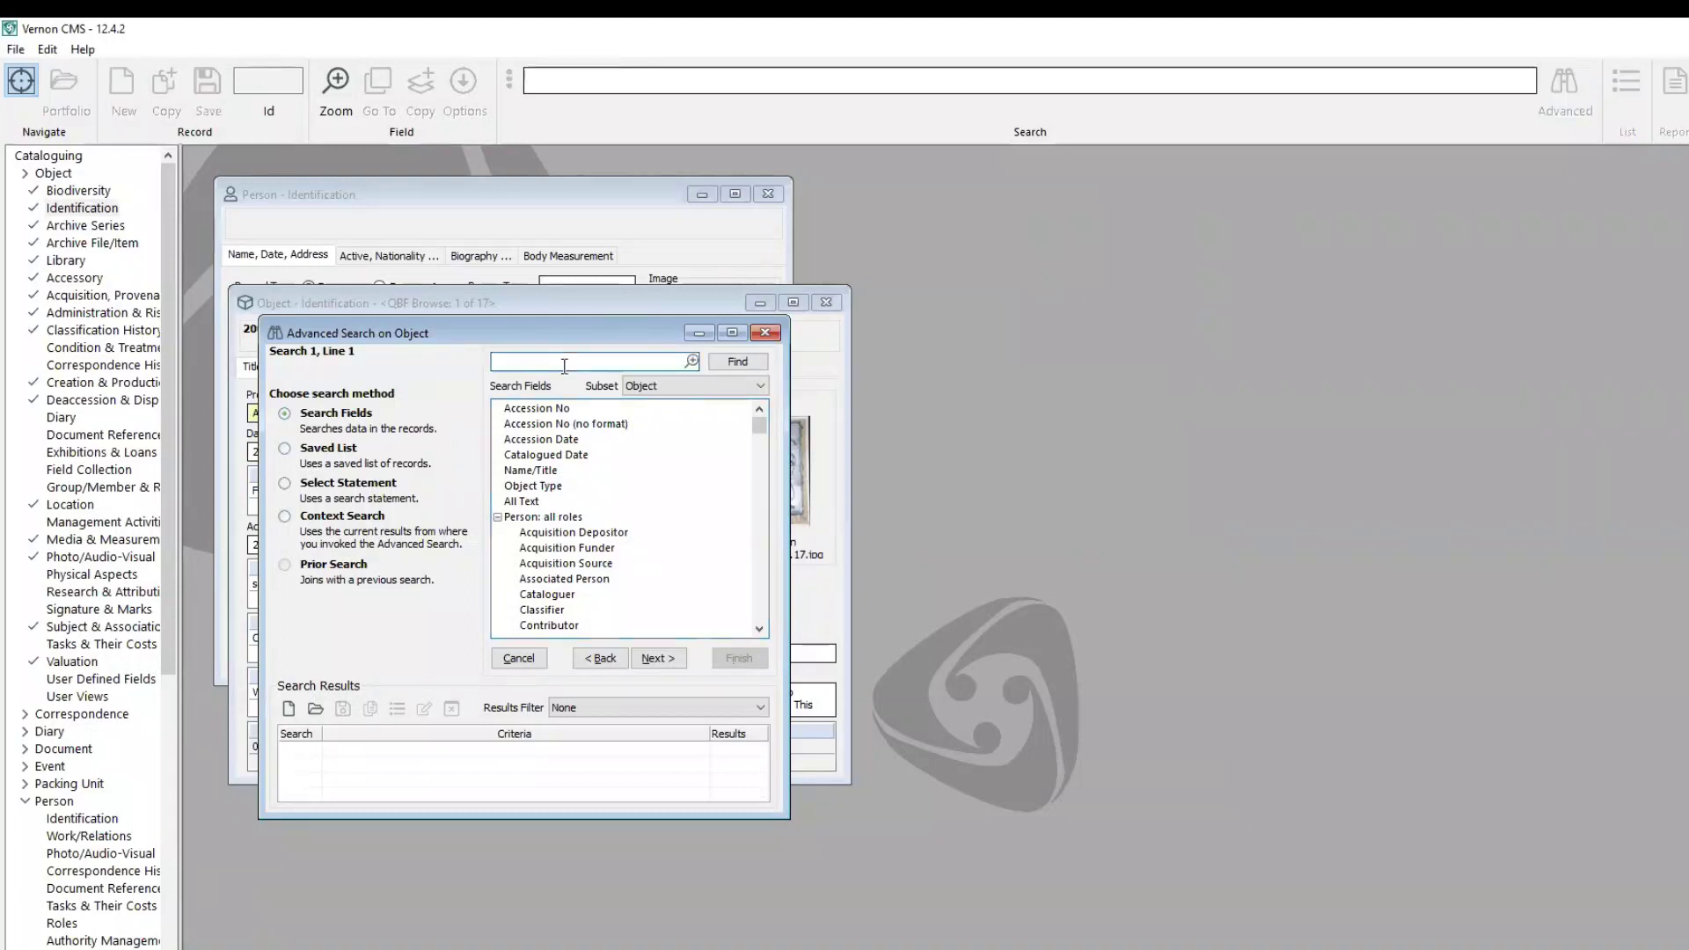
pyautogui.write('site')
pyautogui.press('Tab')
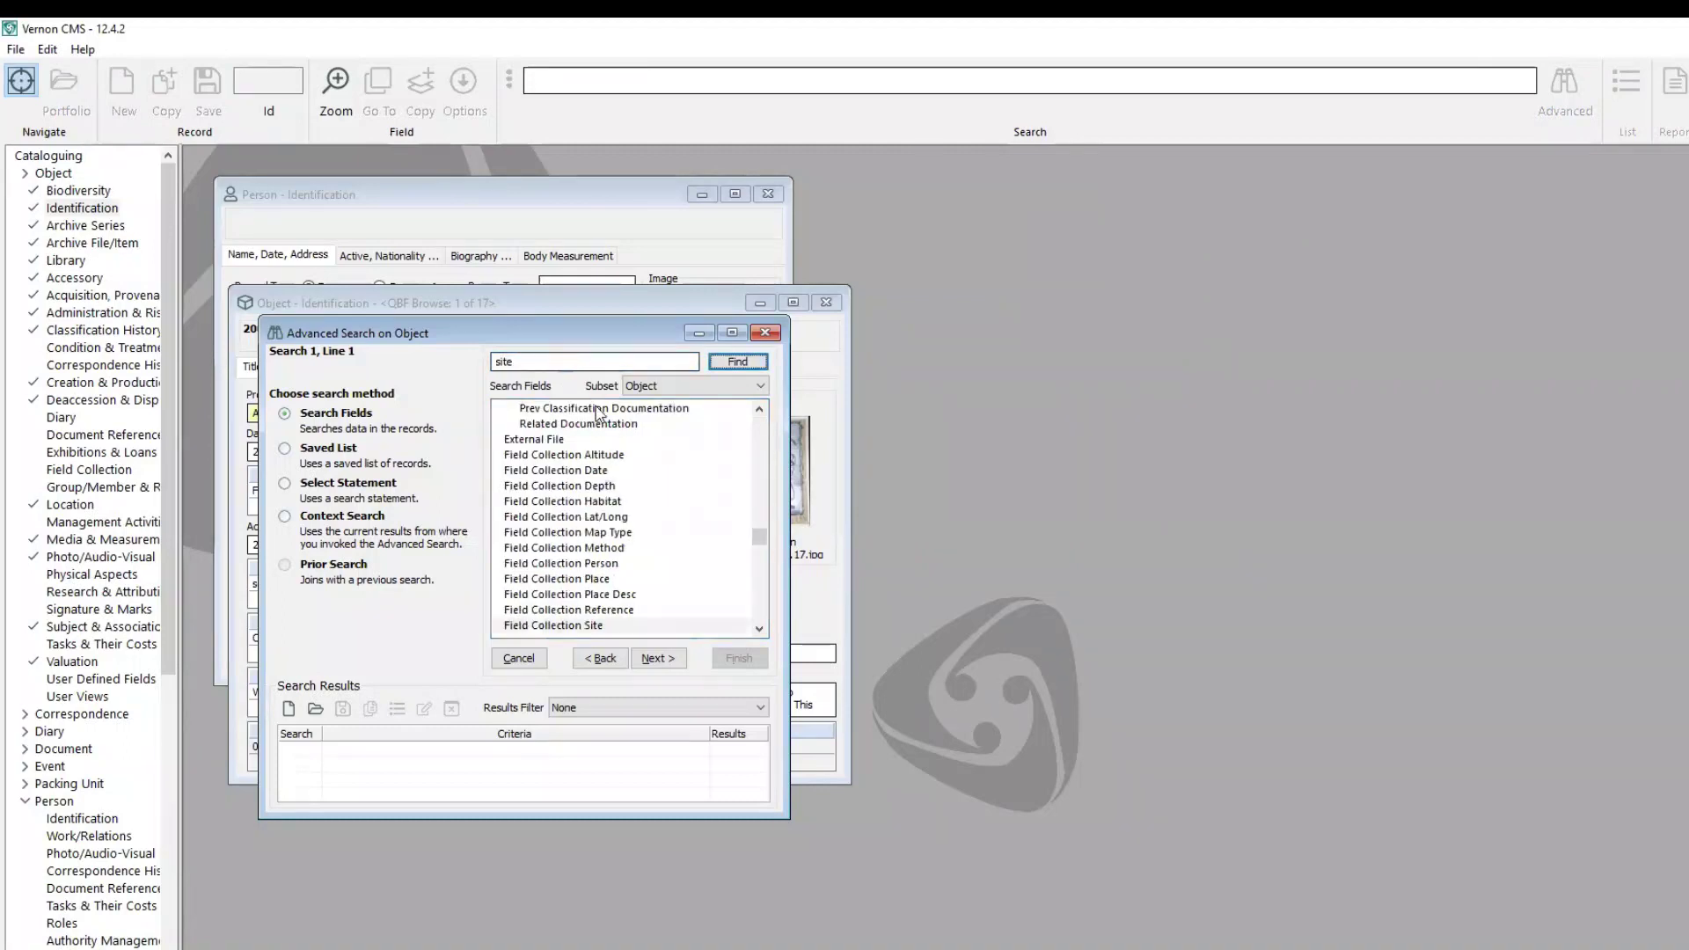
pyautogui.click(613, 625)
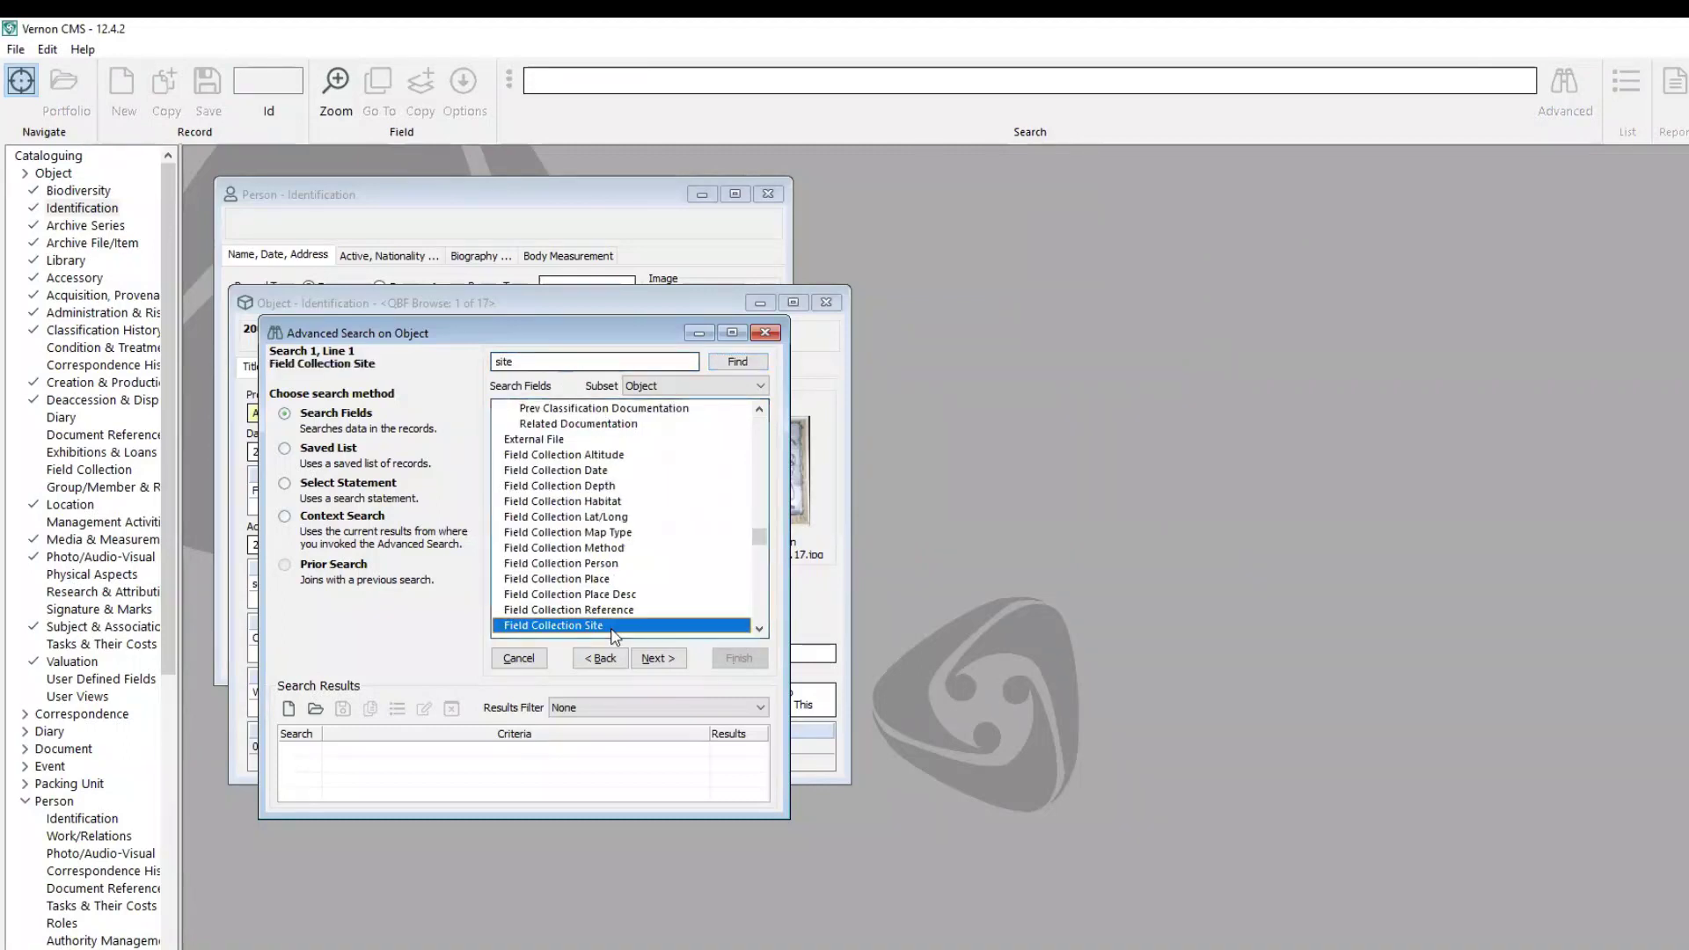
pyautogui.click(657, 659)
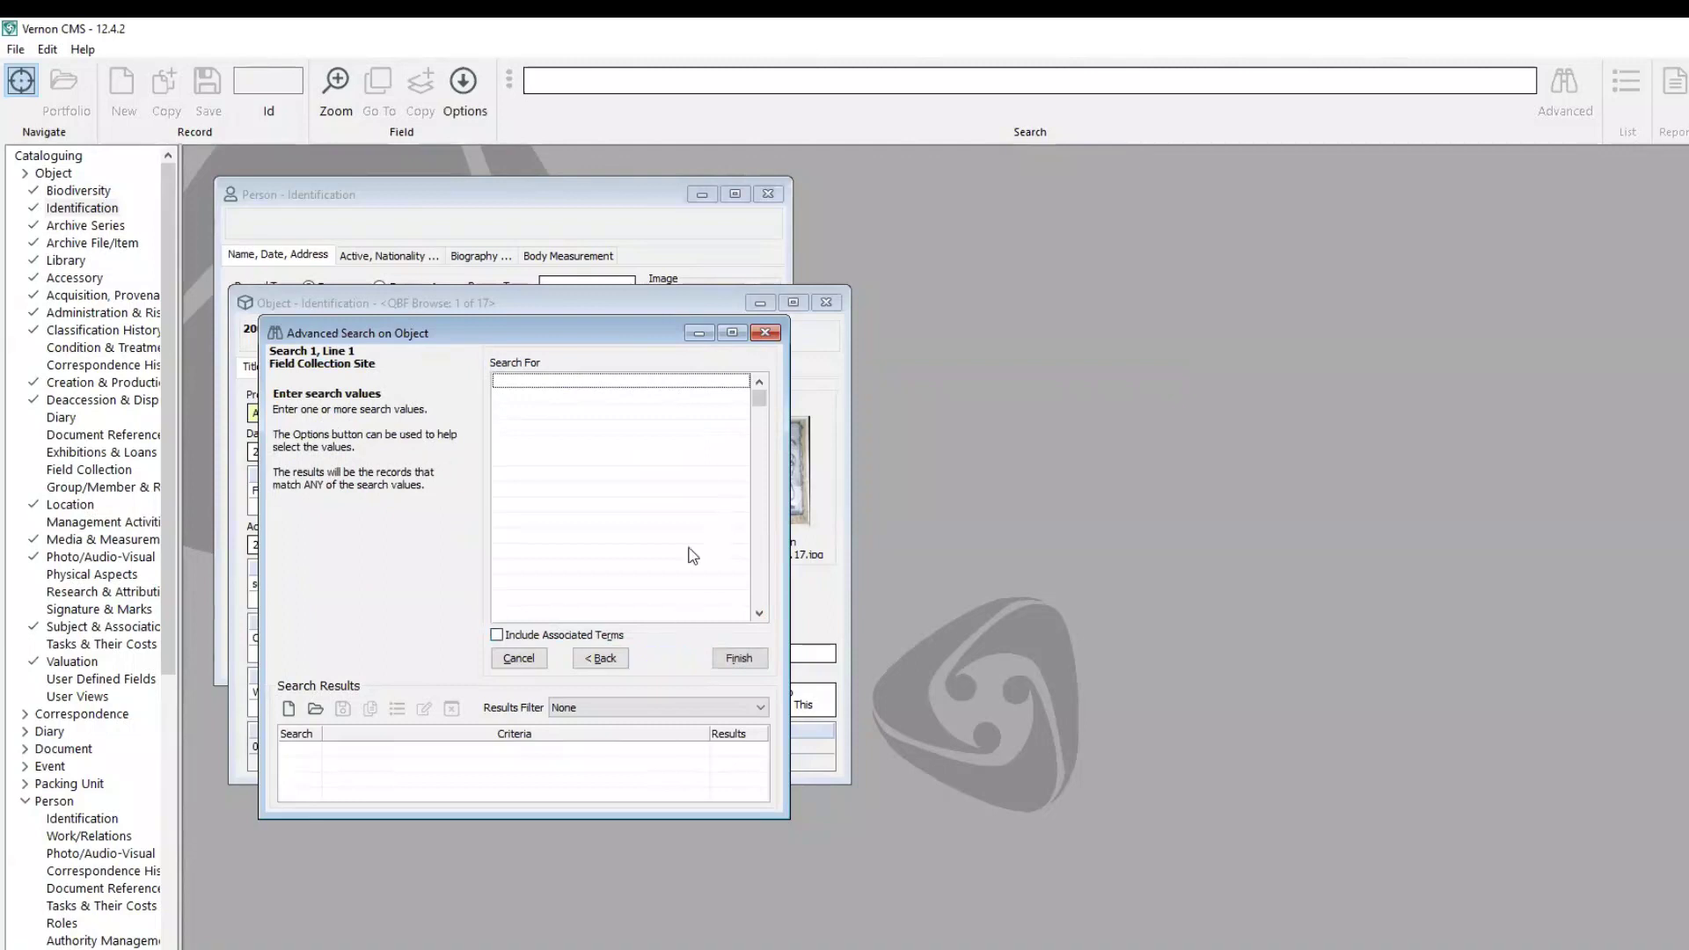
# - Open a nested site search for the Field Collection Site values and choose Place as its search field
pyautogui.click(666, 383)
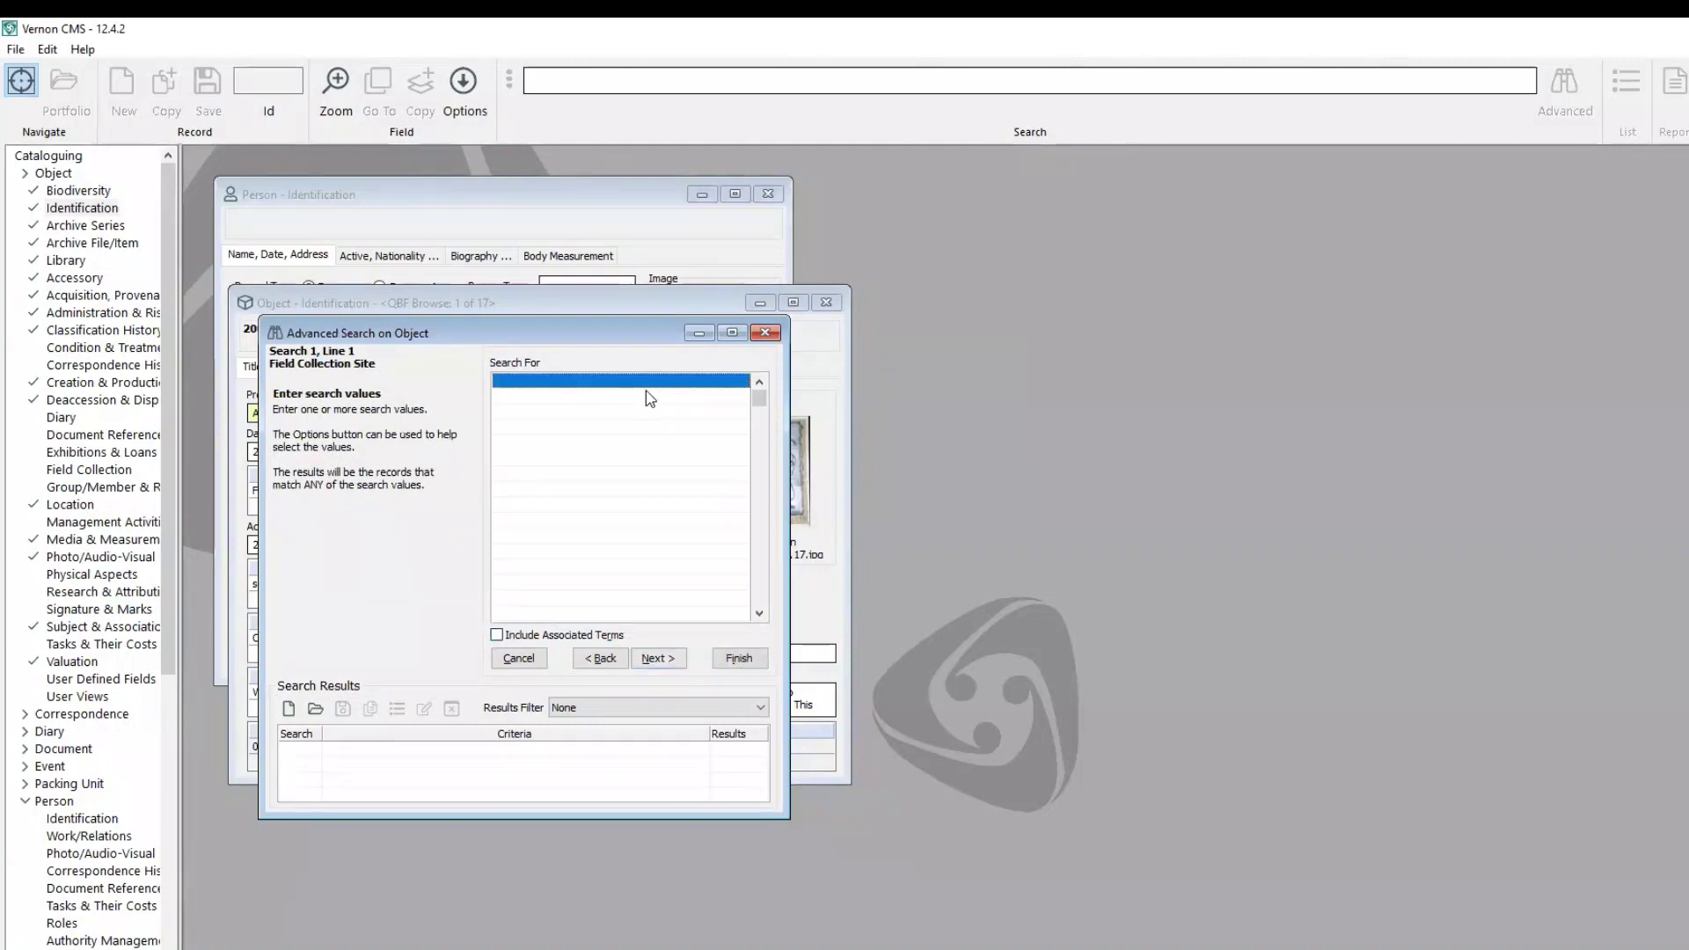
pyautogui.click(463, 82)
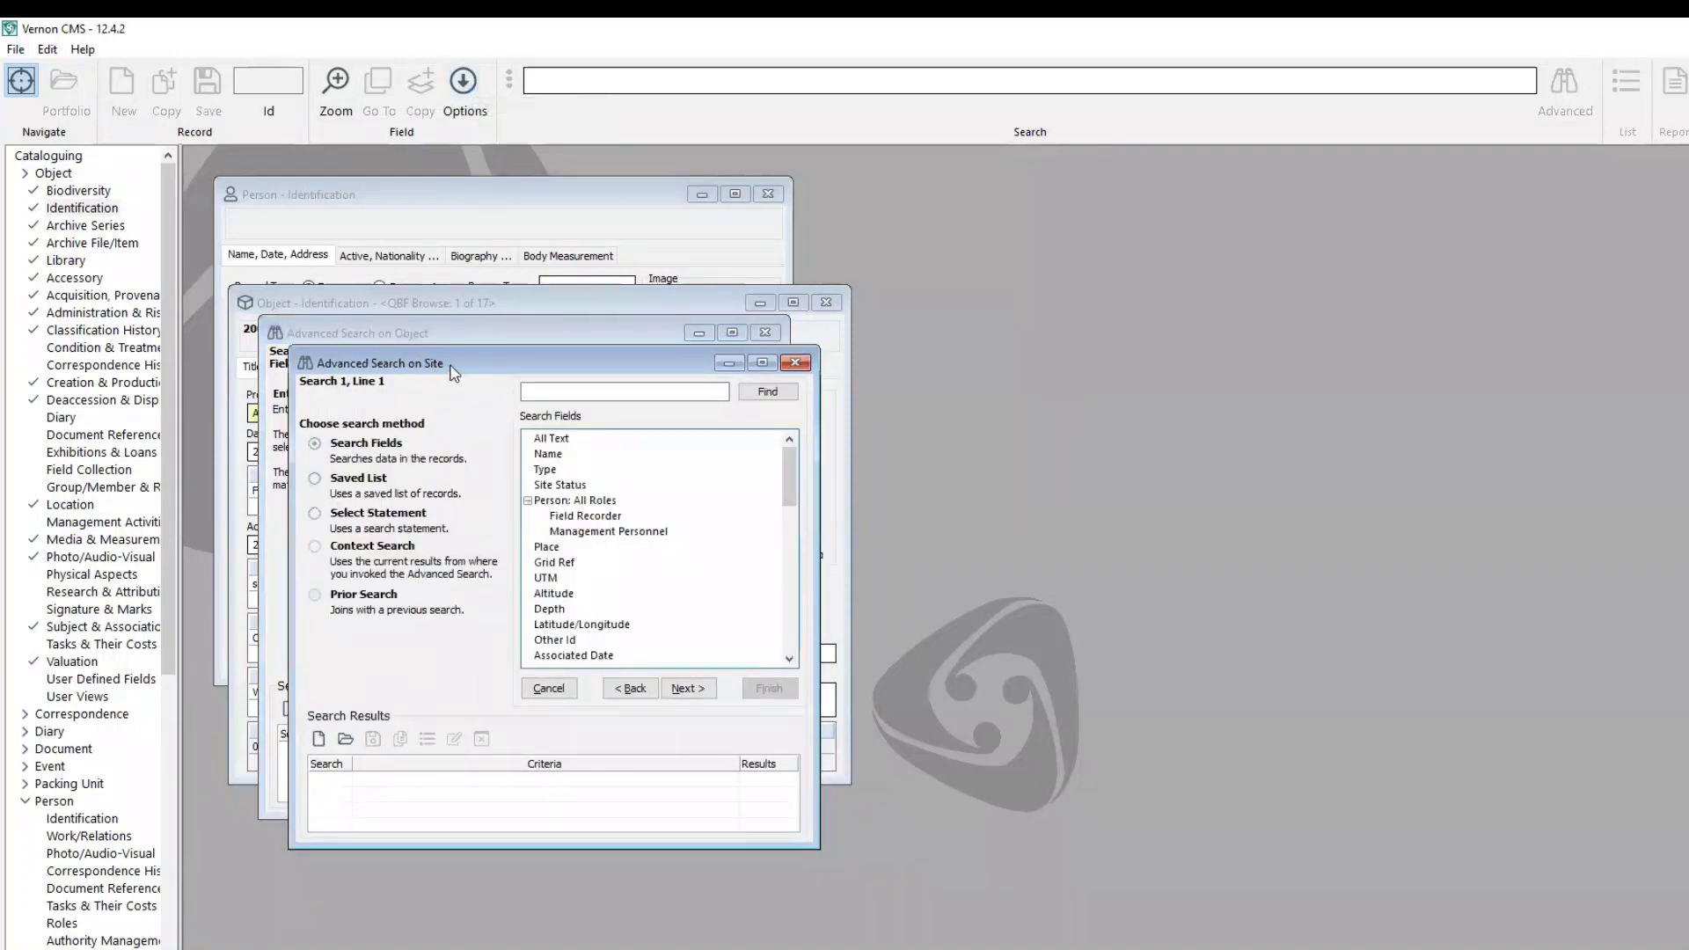
pyautogui.click(554, 549)
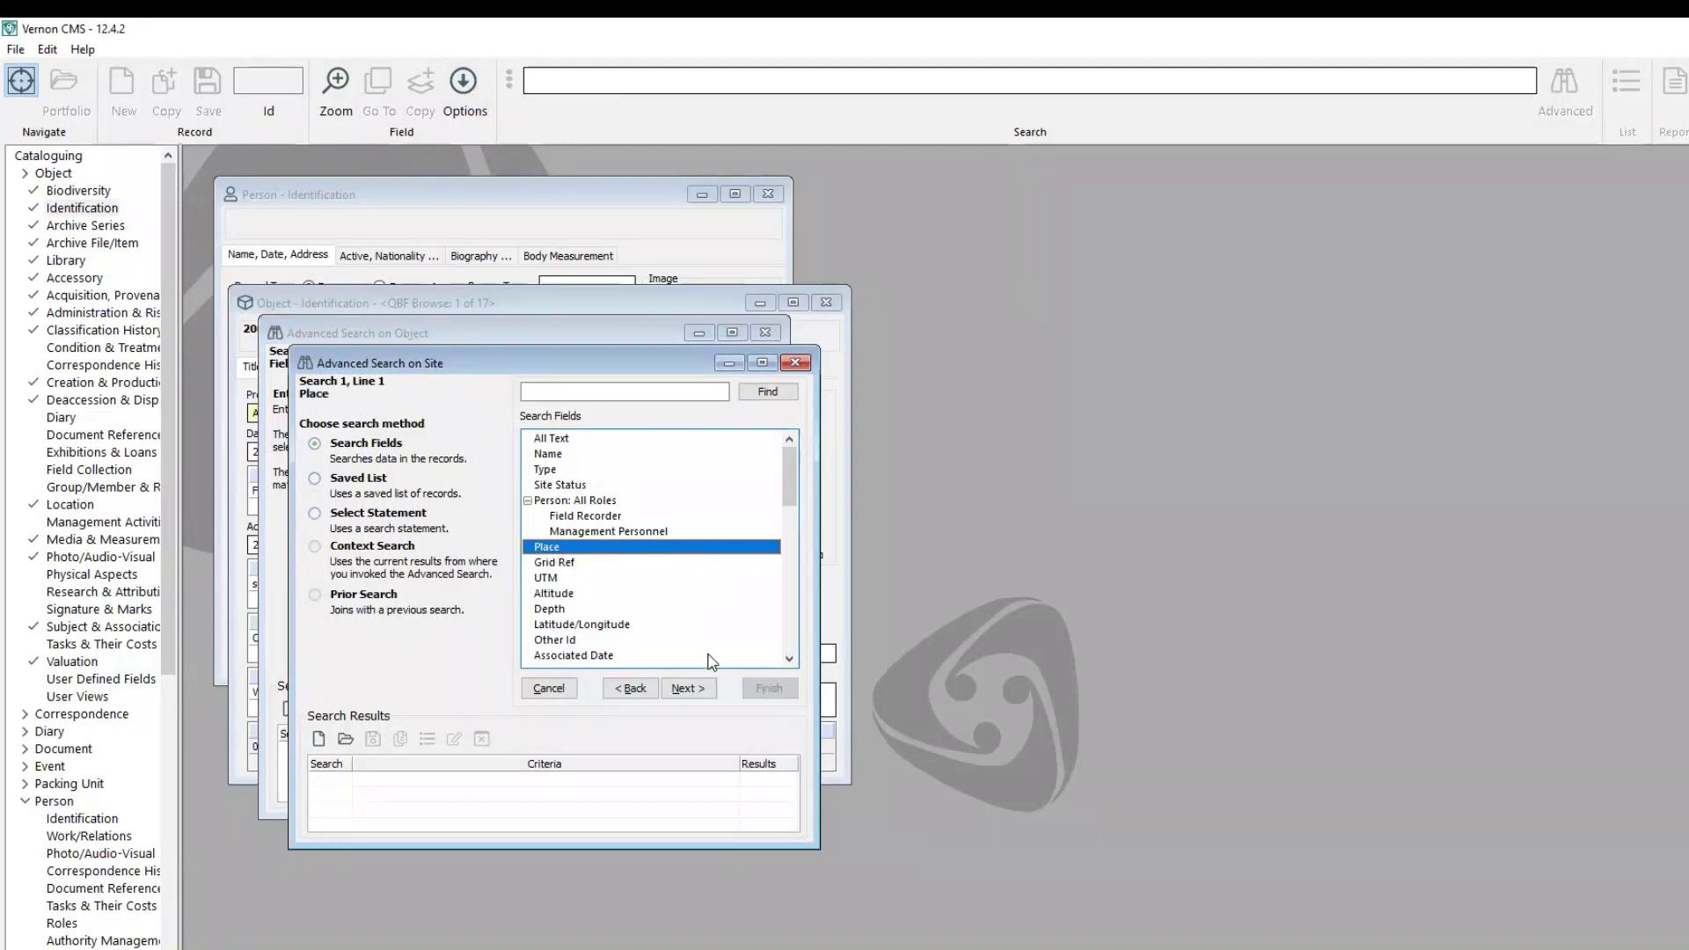
pyautogui.click(686, 688)
# - Look up "queensland", select Queensland, Australia with its associated terms and run the site search on these places
pyautogui.click(631, 412)
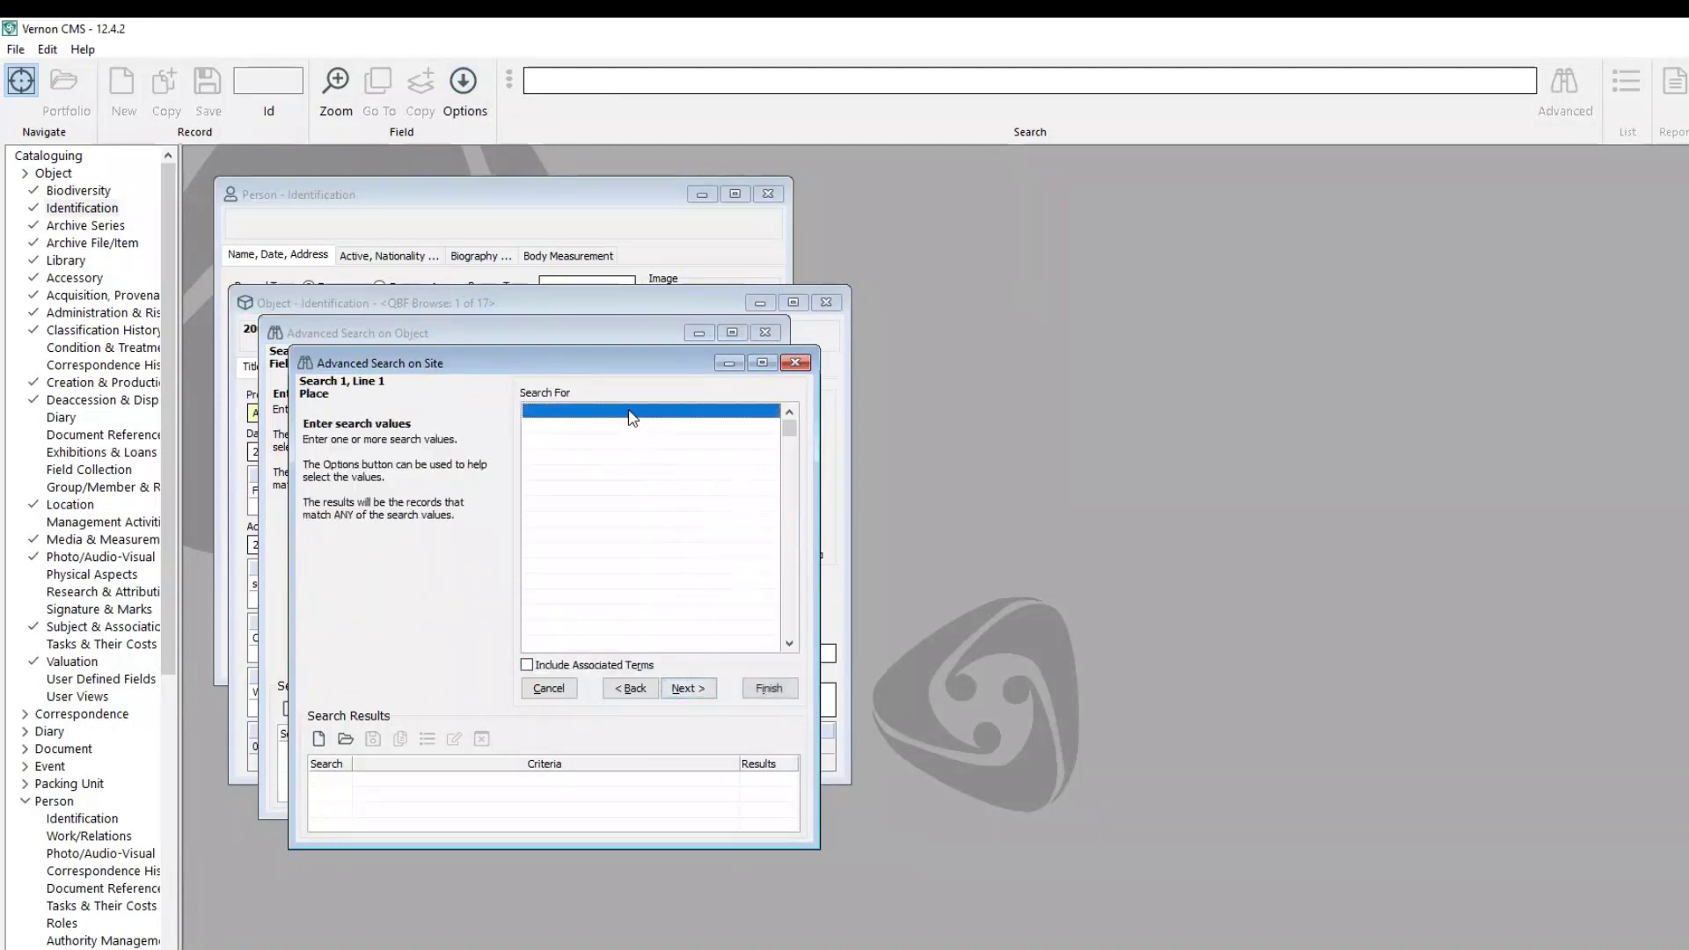
pyautogui.write('que')
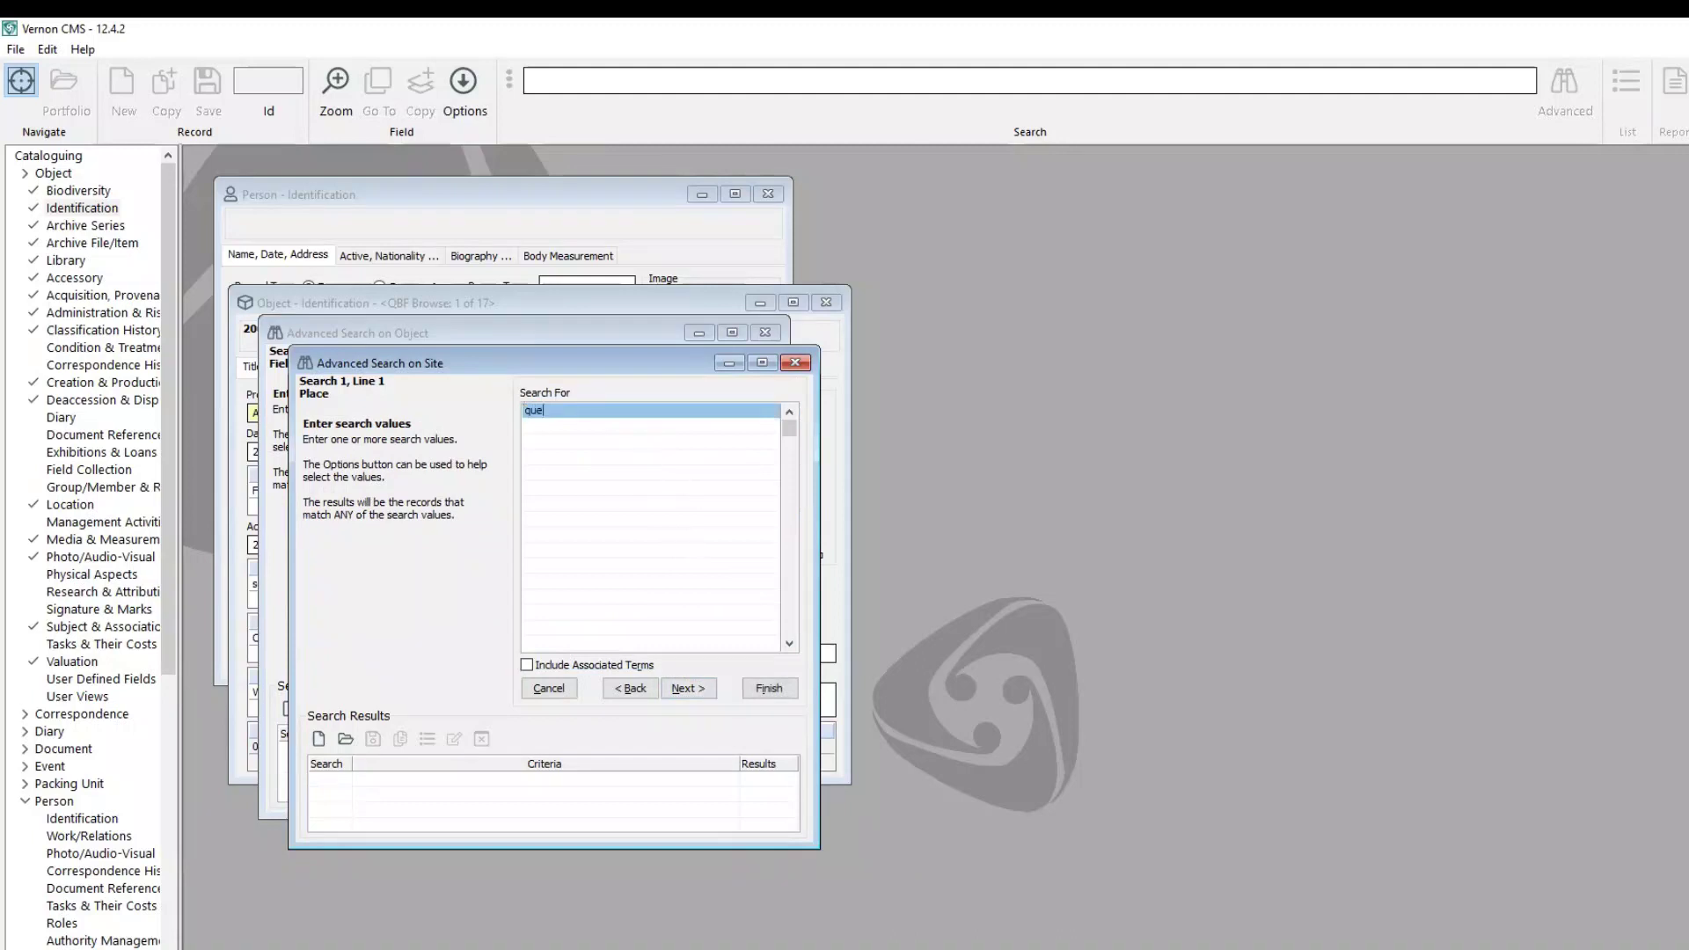
pyautogui.write('ensland')
pyautogui.press('Return')
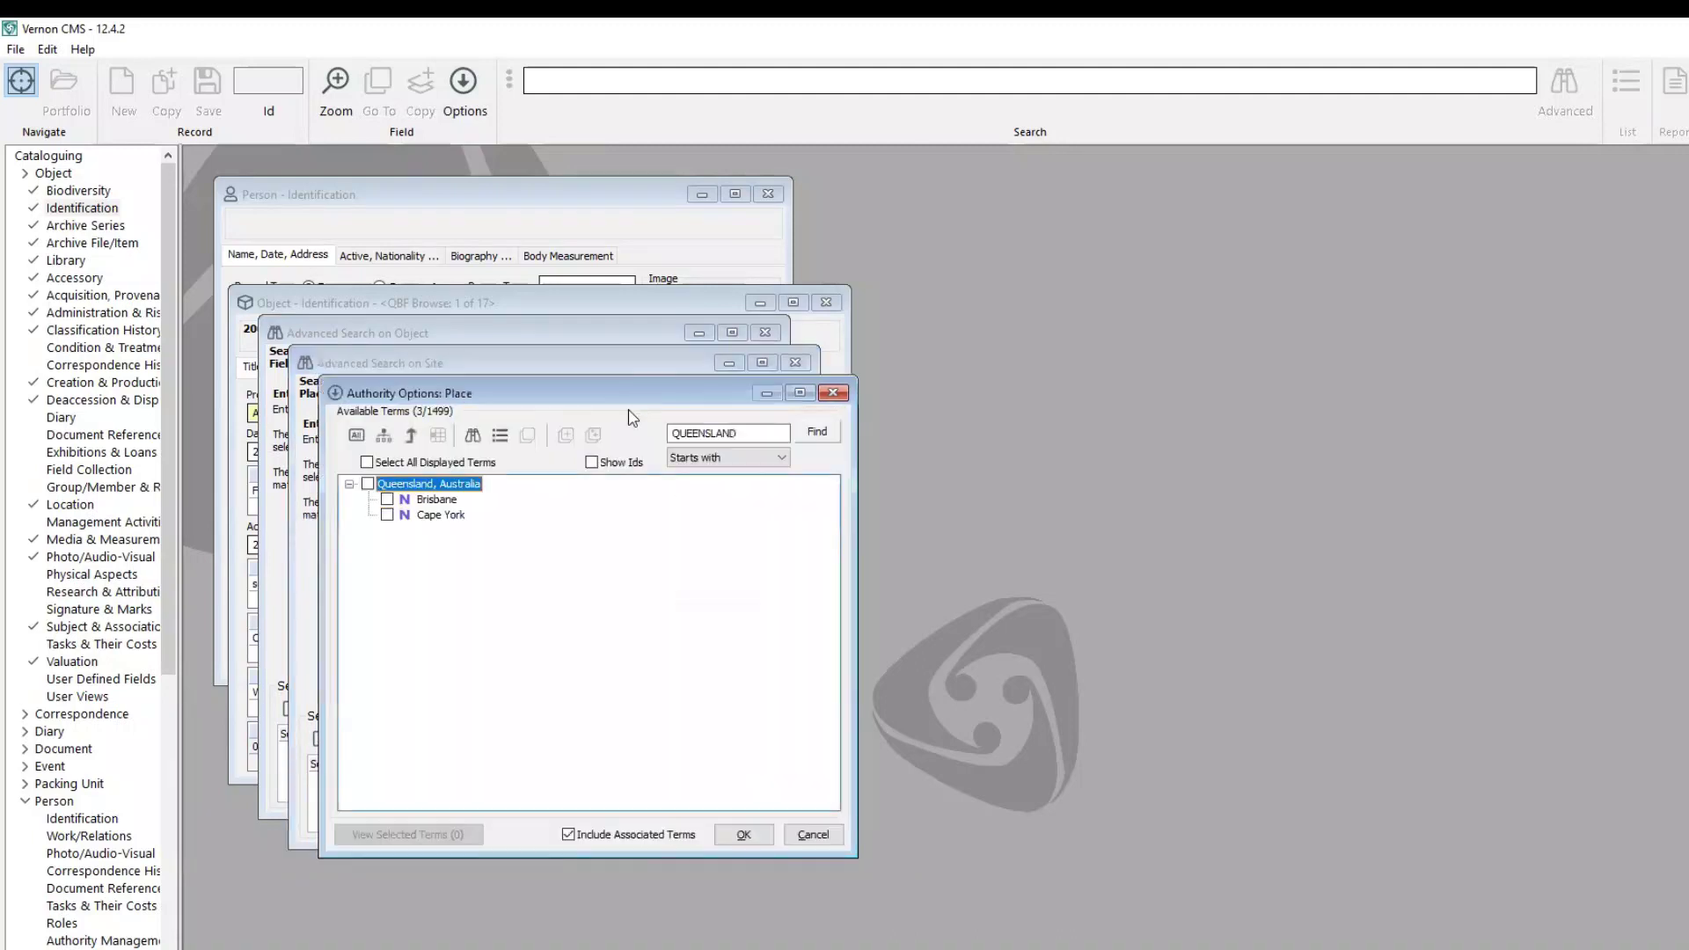
pyautogui.click(367, 484)
pyautogui.click(753, 841)
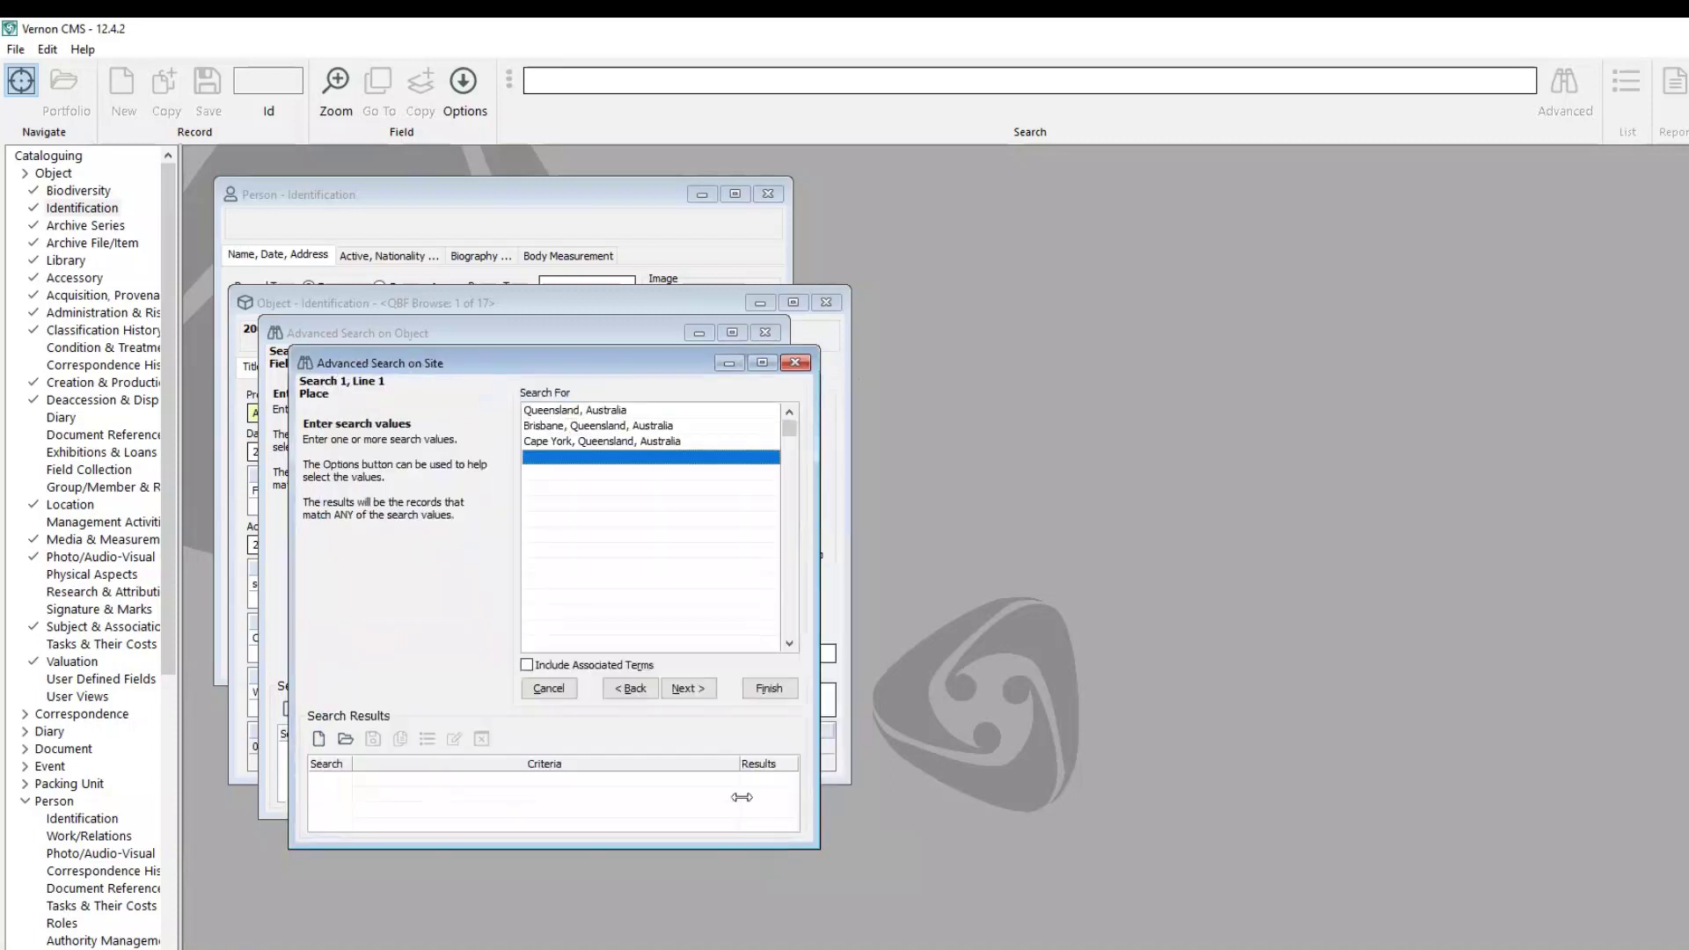
pyautogui.click(703, 692)
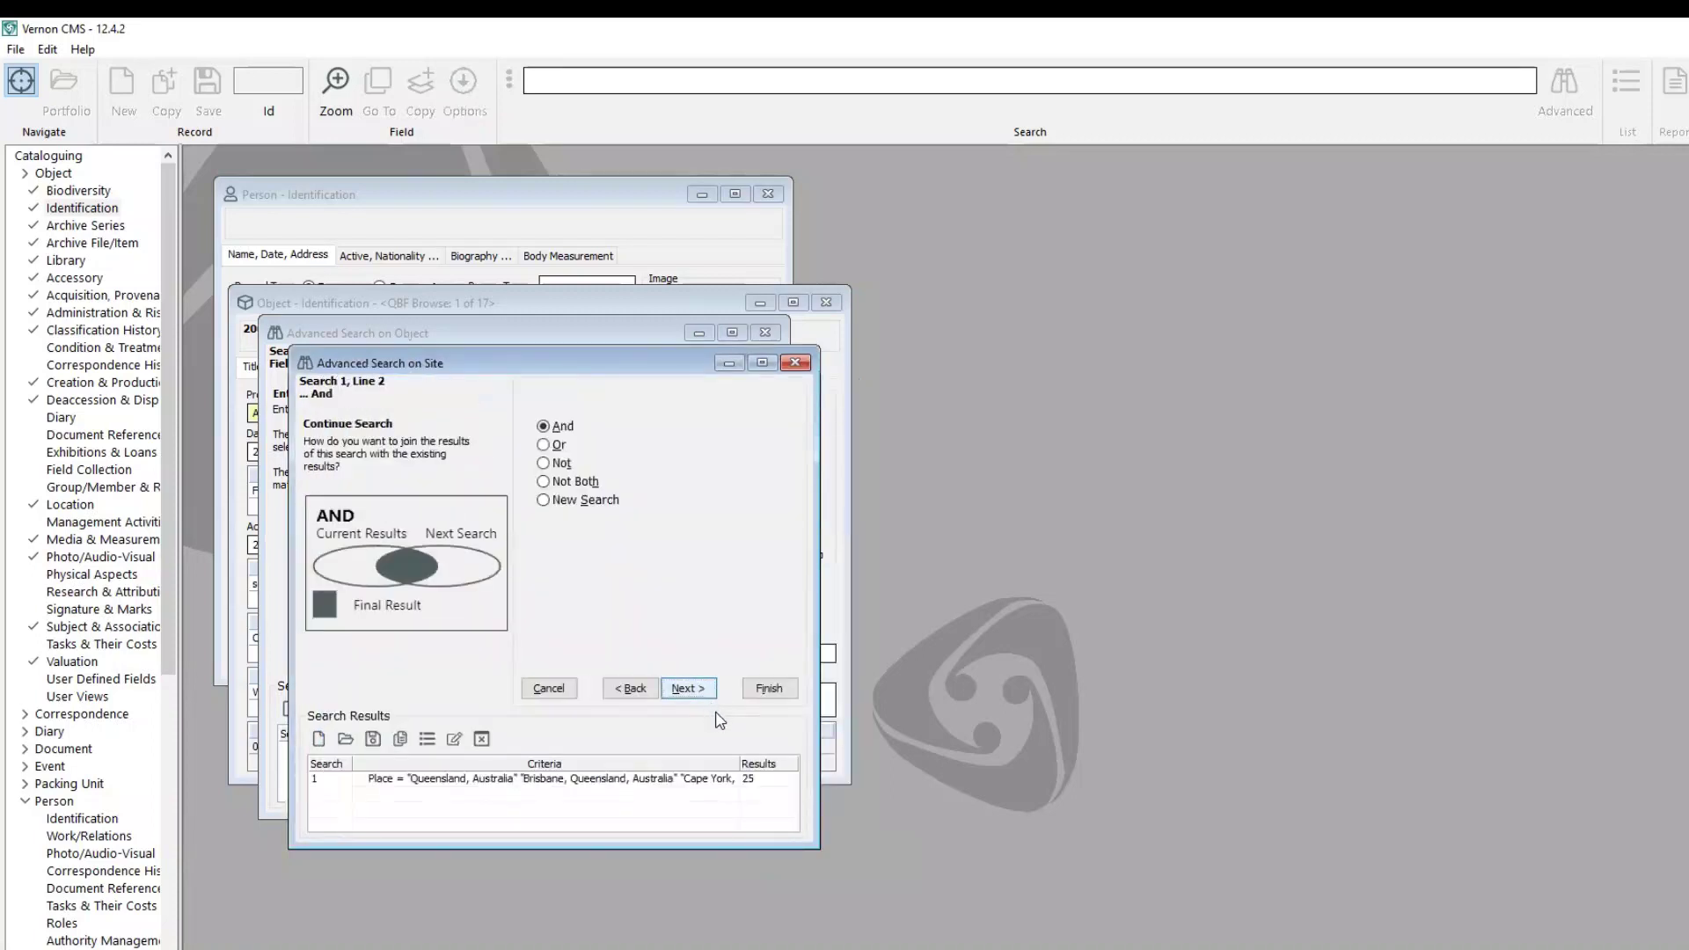
# - Accept the list of Queensland sites as the Field Collection Site values and run the object search through to its records
pyautogui.click(769, 689)
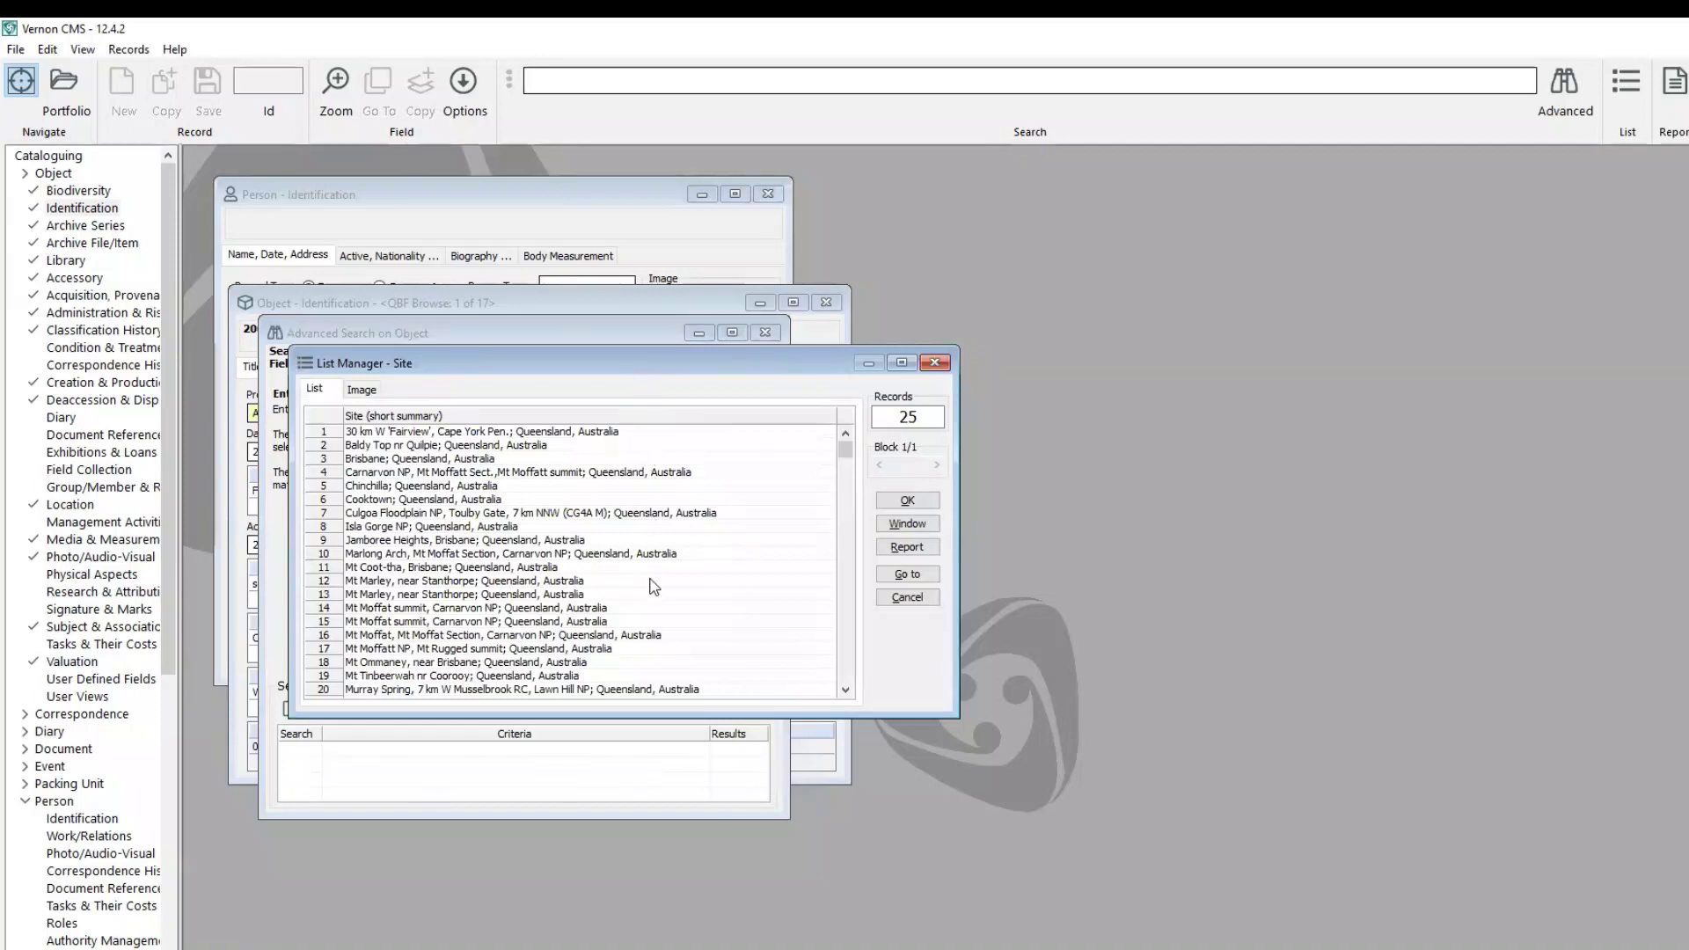
pyautogui.click(890, 501)
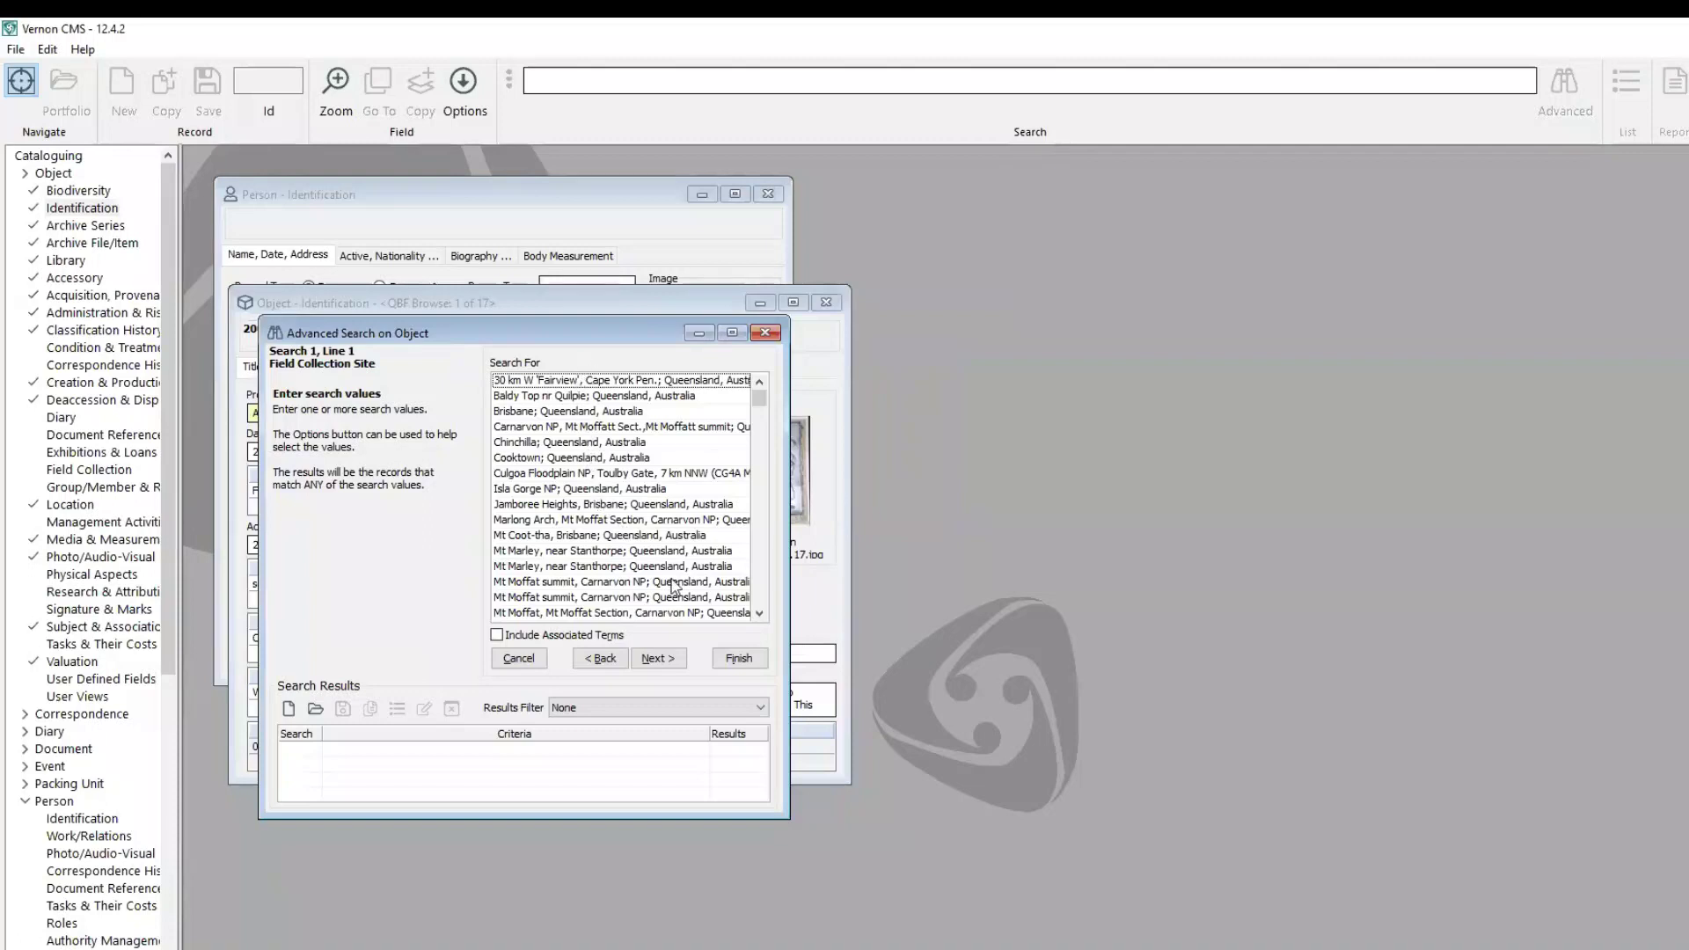
pyautogui.click(666, 658)
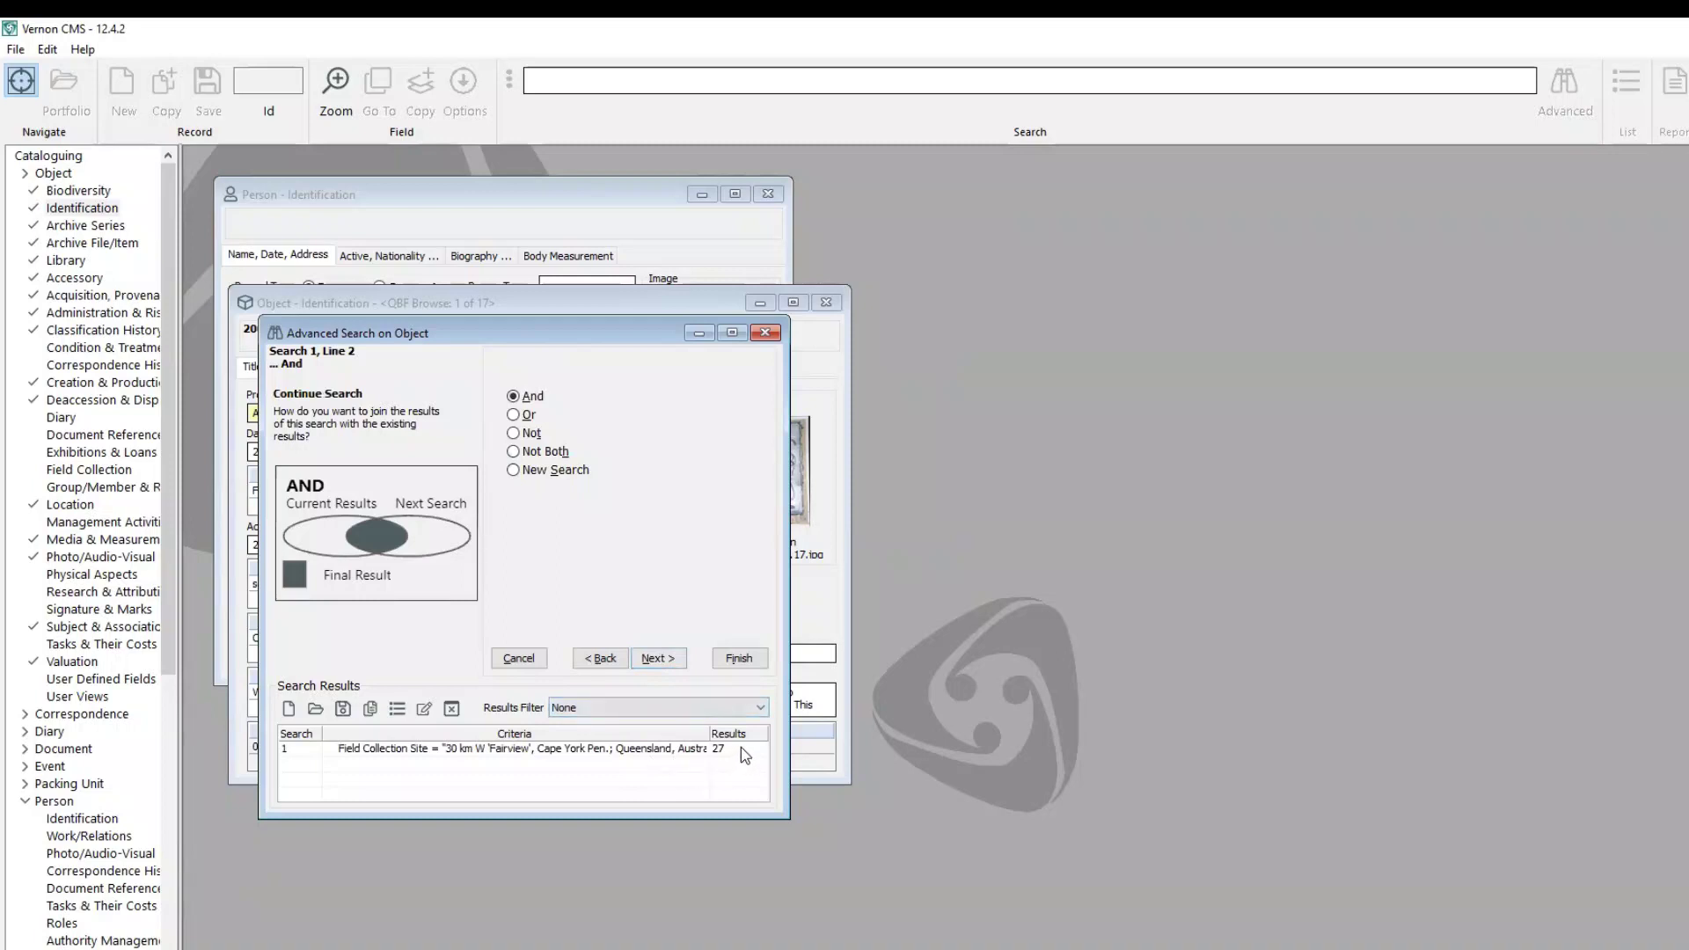
pyautogui.click(739, 658)
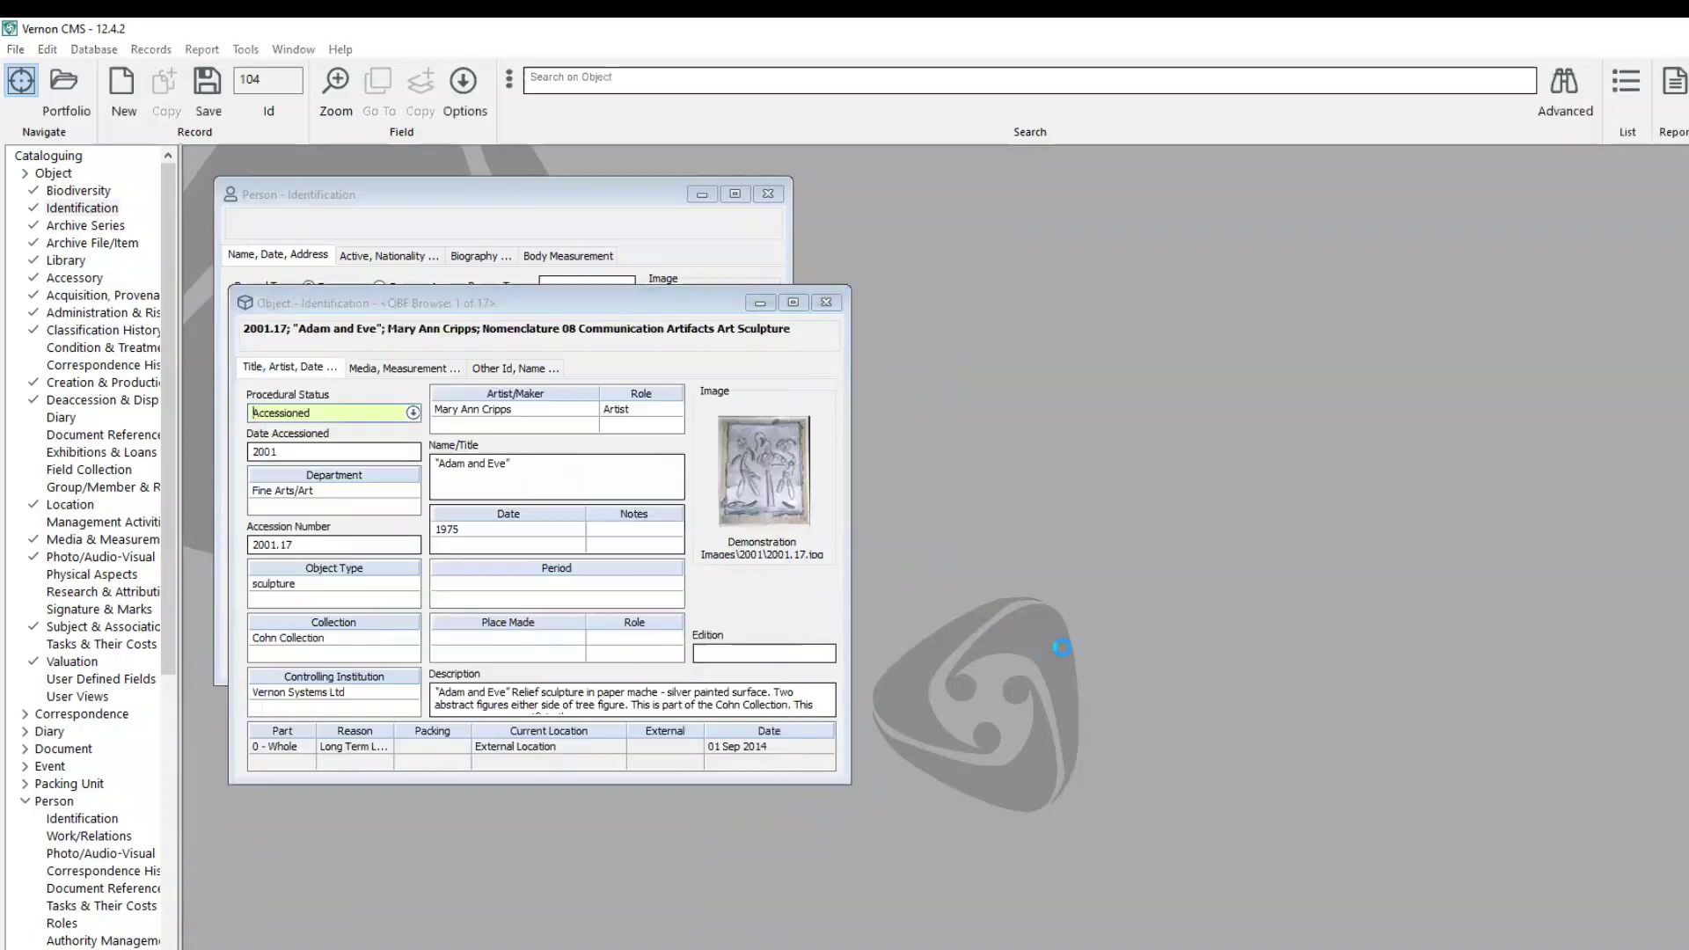
pyautogui.click(888, 558)
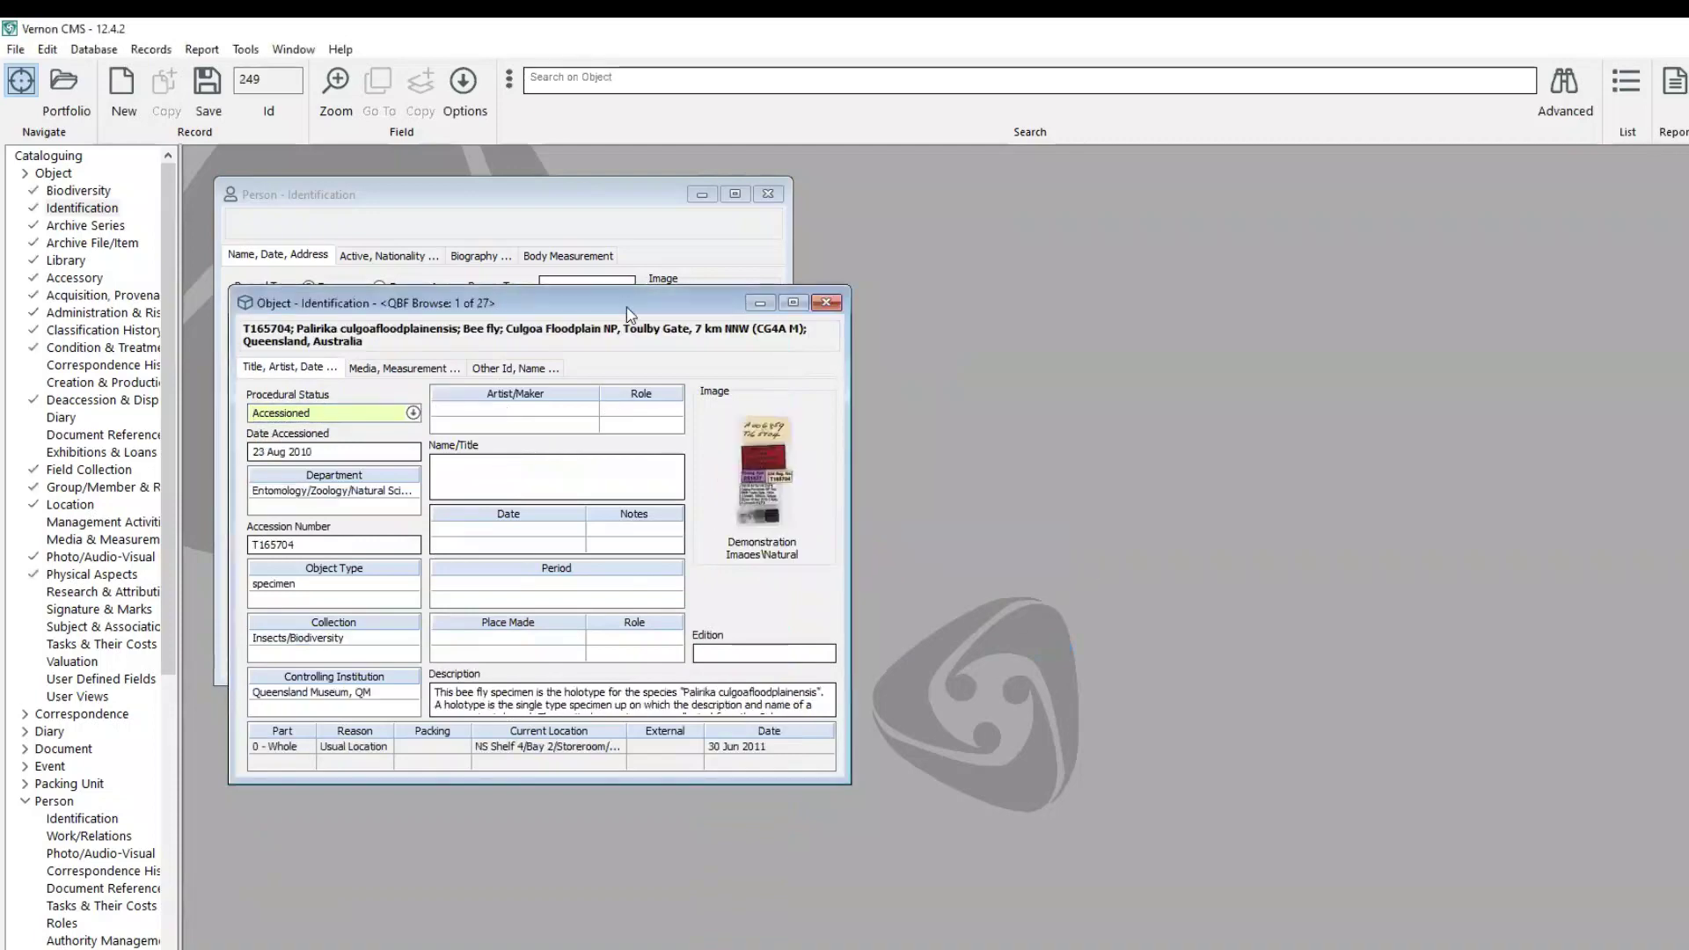